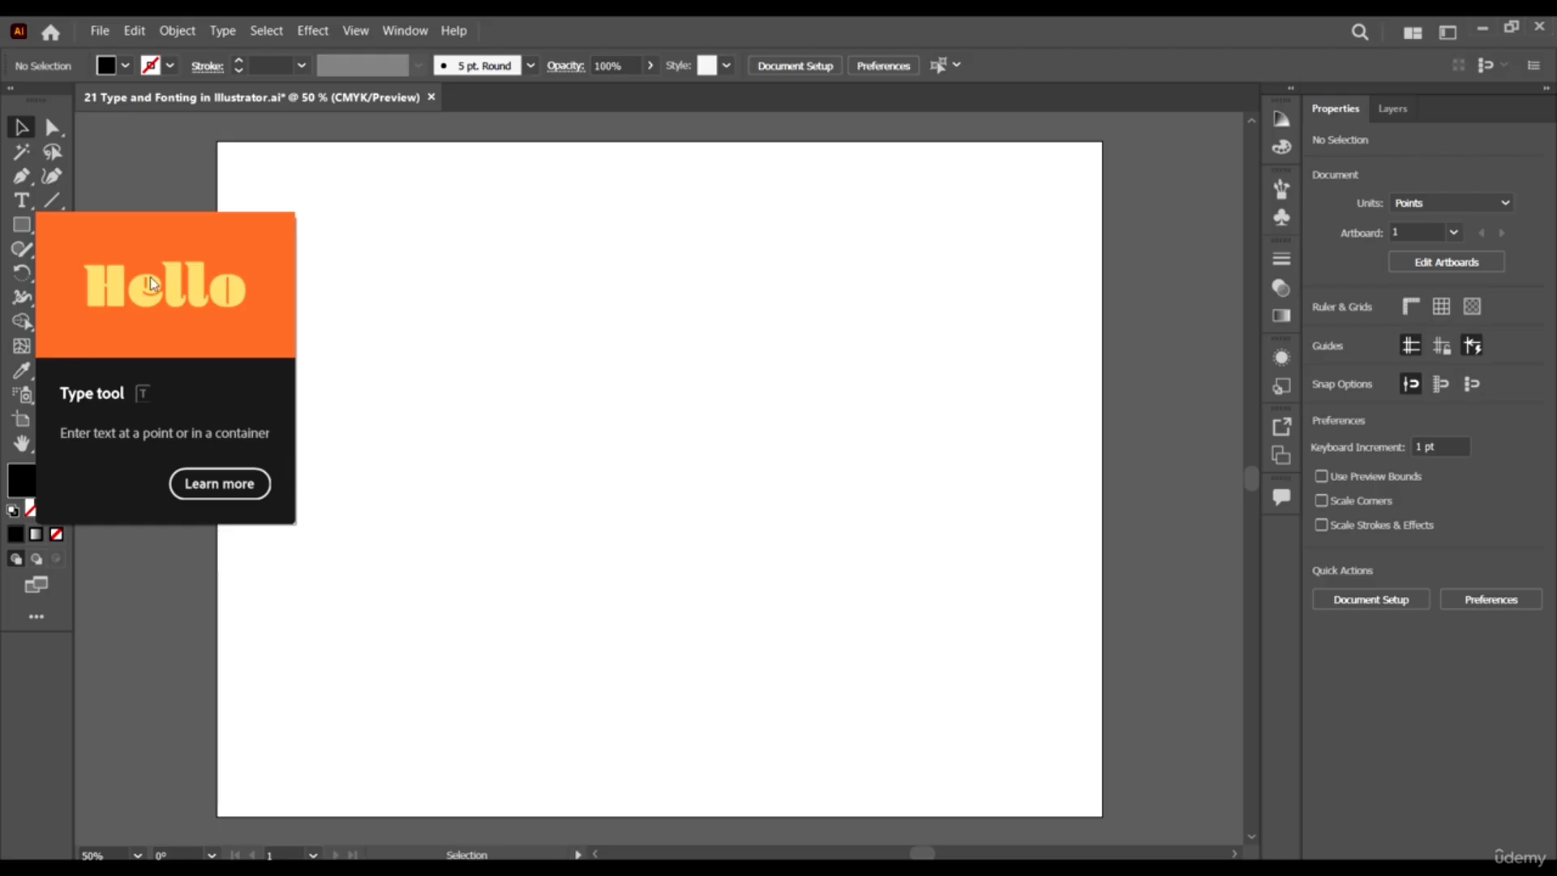
Place placeholder point type in the upper part of the artboard and scale it proportionally to about 144 pt.
click(22, 201)
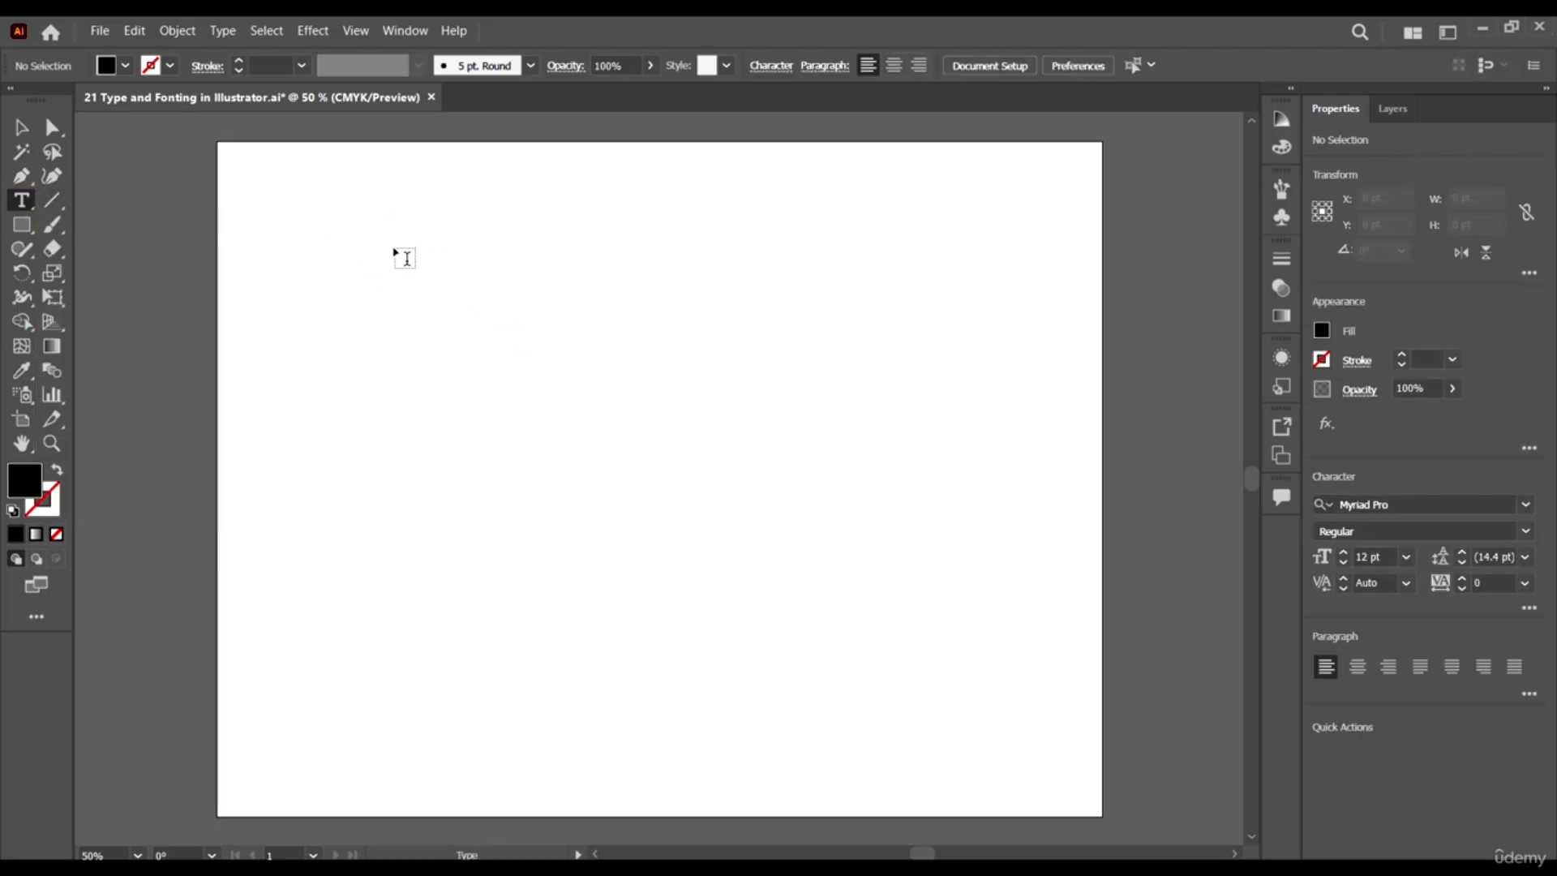
click(354, 267)
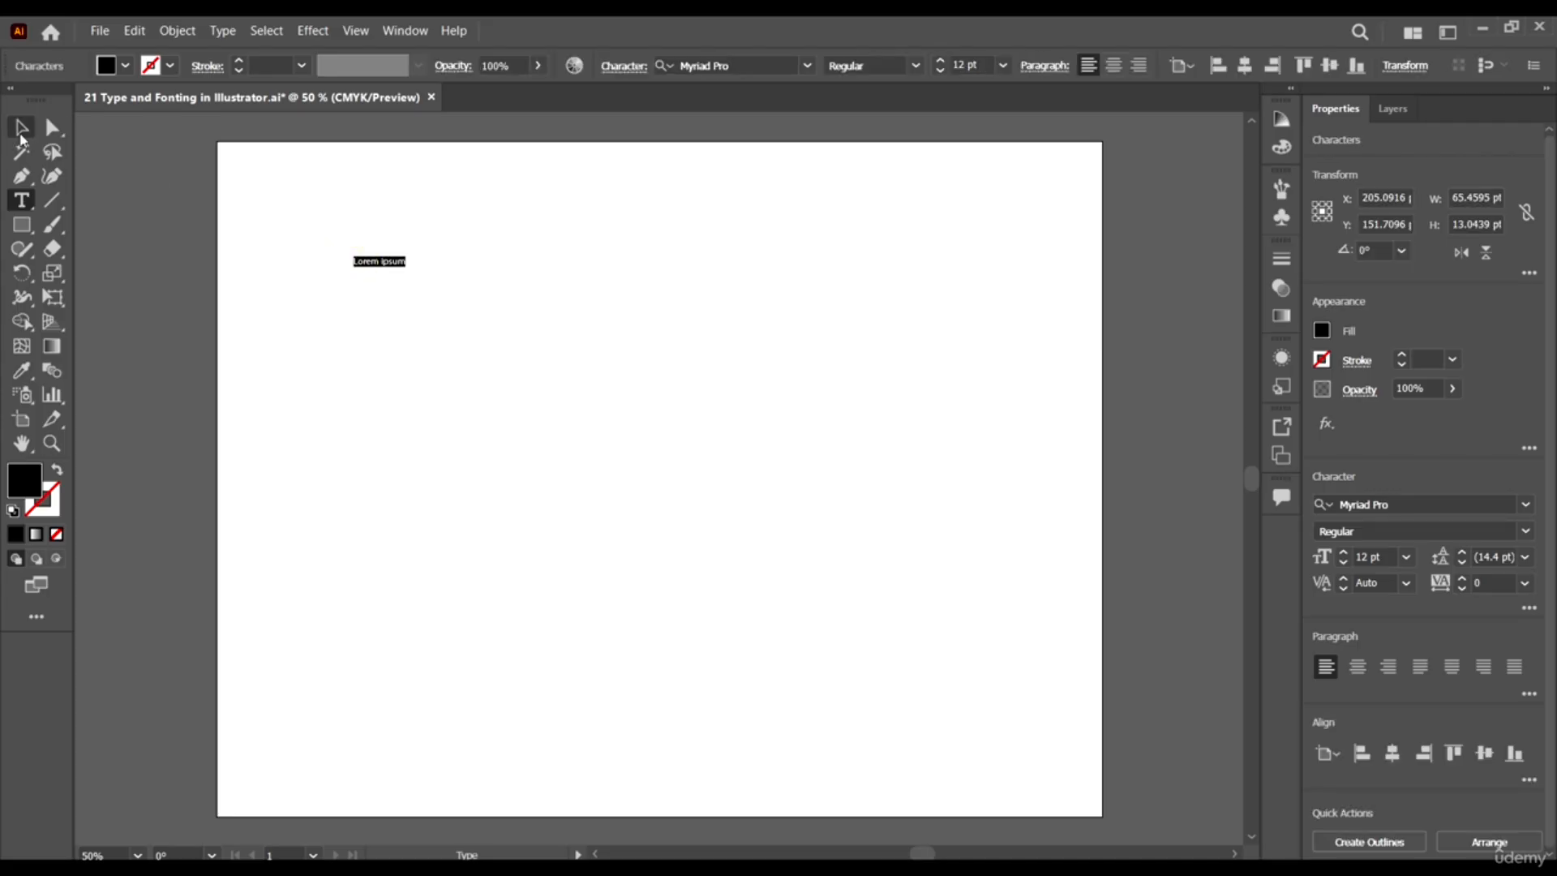
click(22, 128)
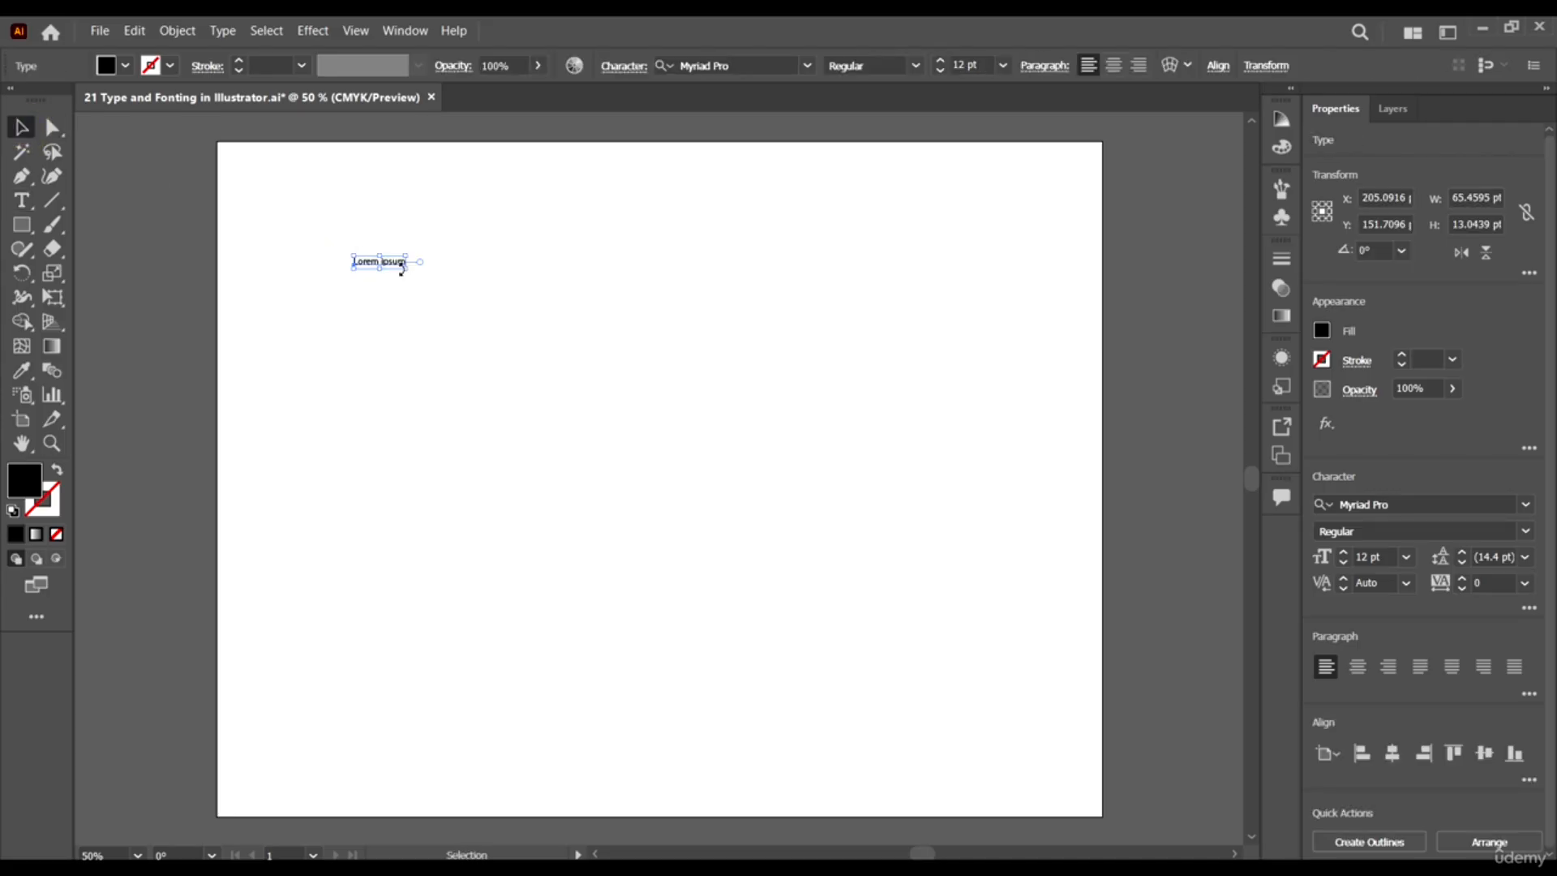
drag(405, 268, 978, 488)
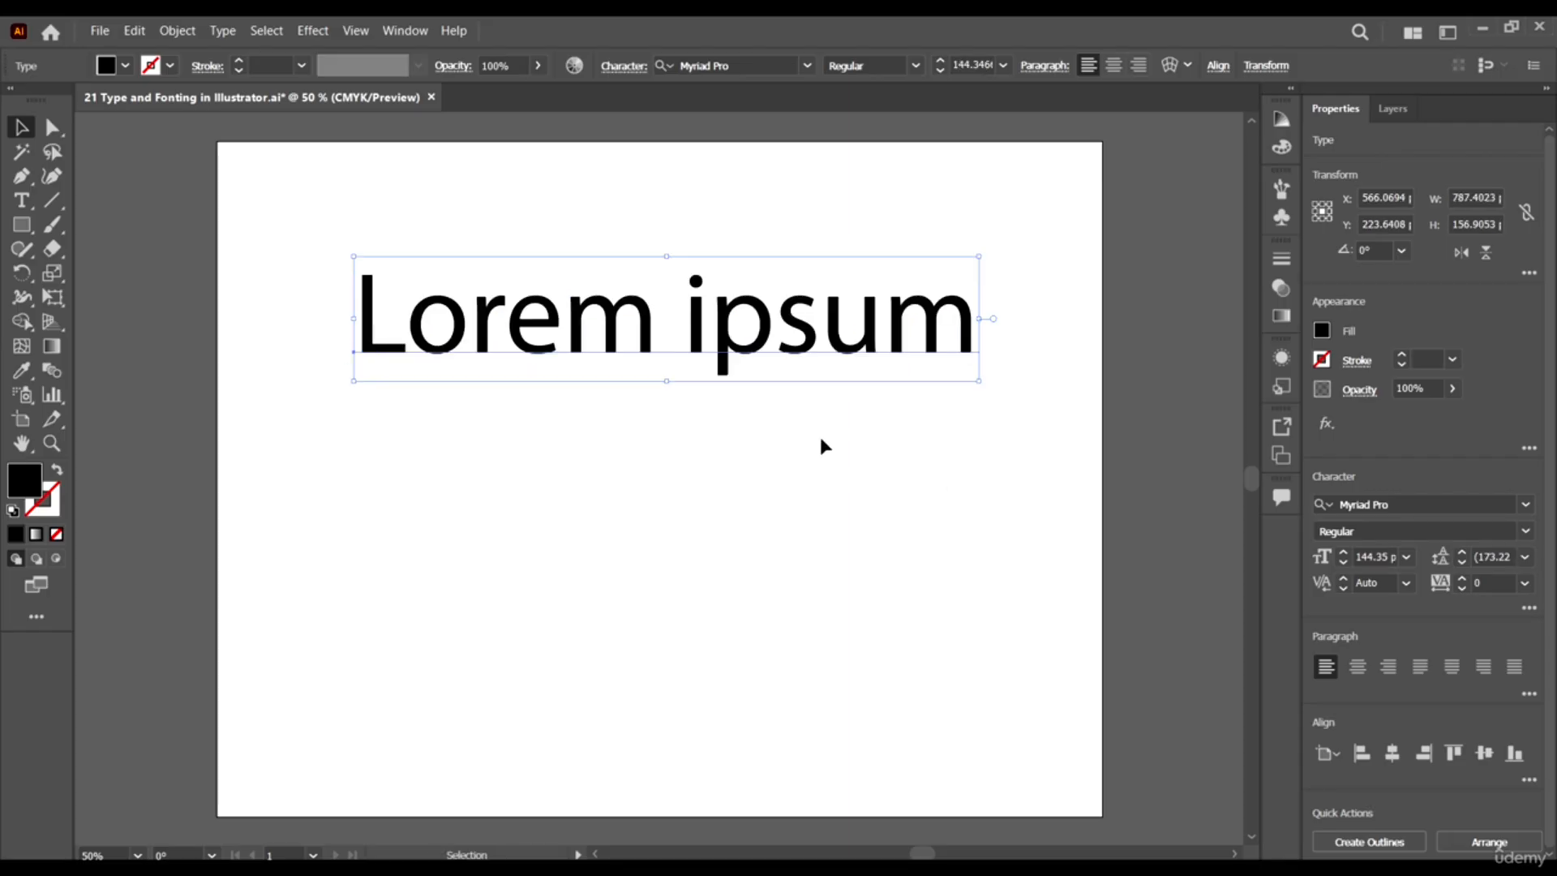
Replace the placeholder wording of the large point type with "ILLUSTRATOR" and deselect it.
double_click(714, 316)
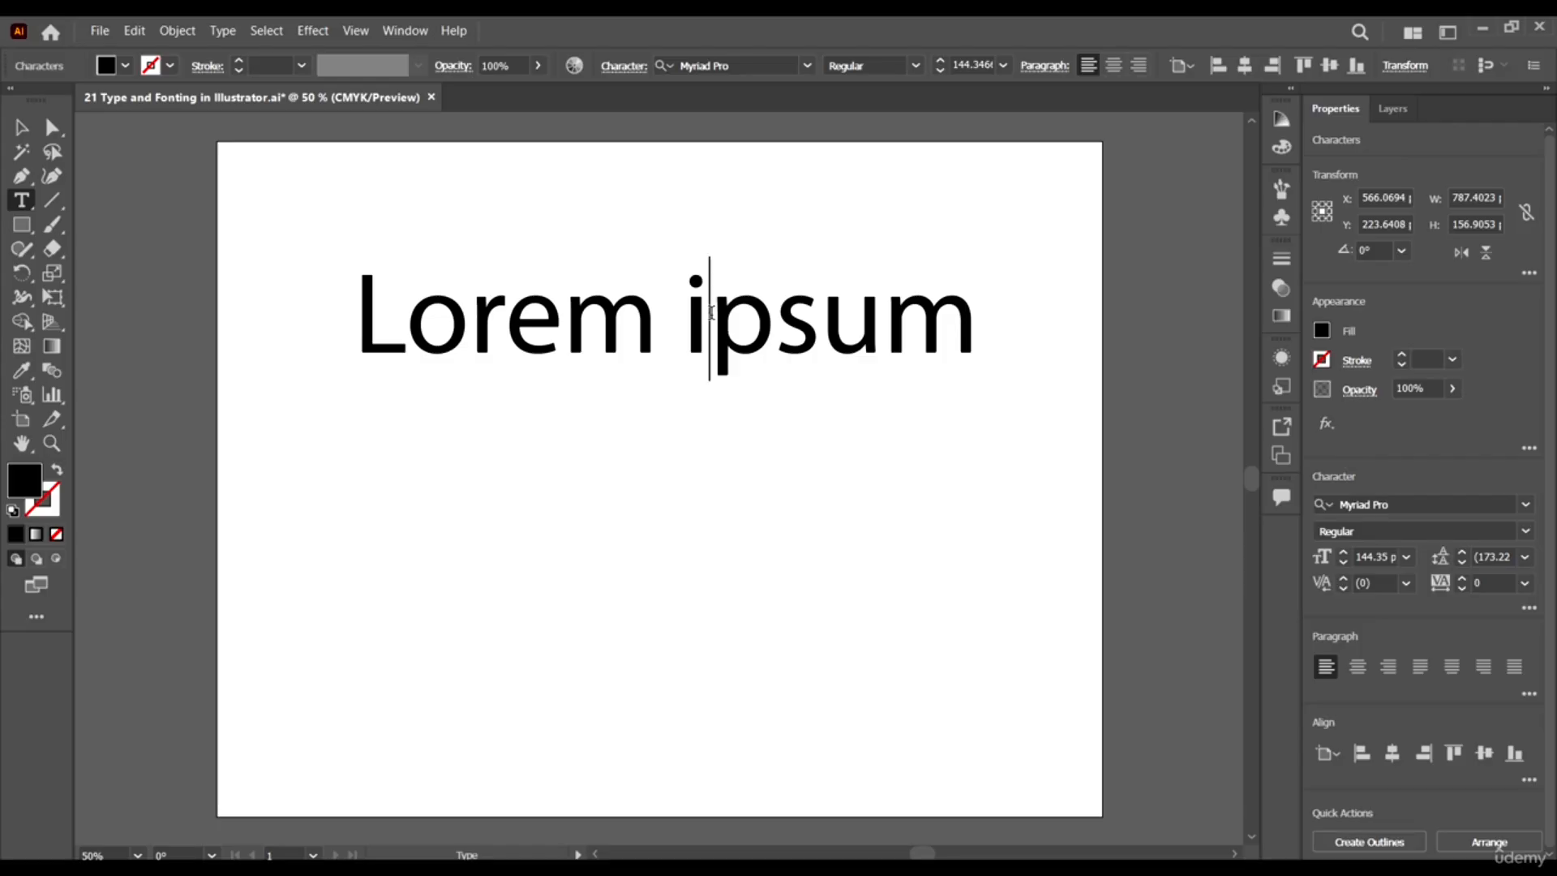
double_click(711, 314)
triple_click(711, 314)
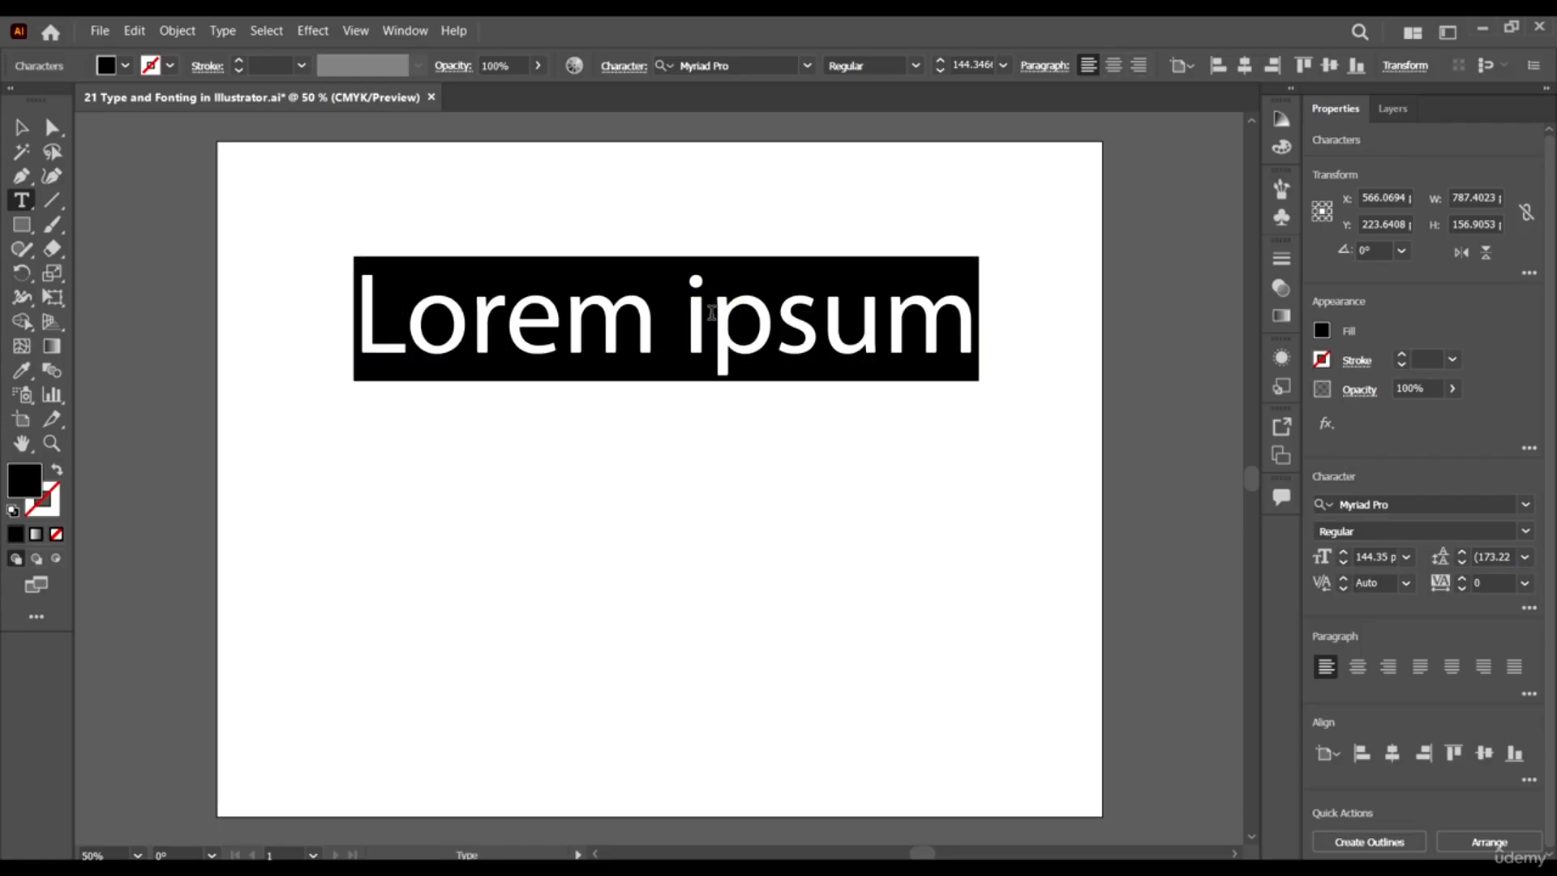
text(ILLUS)
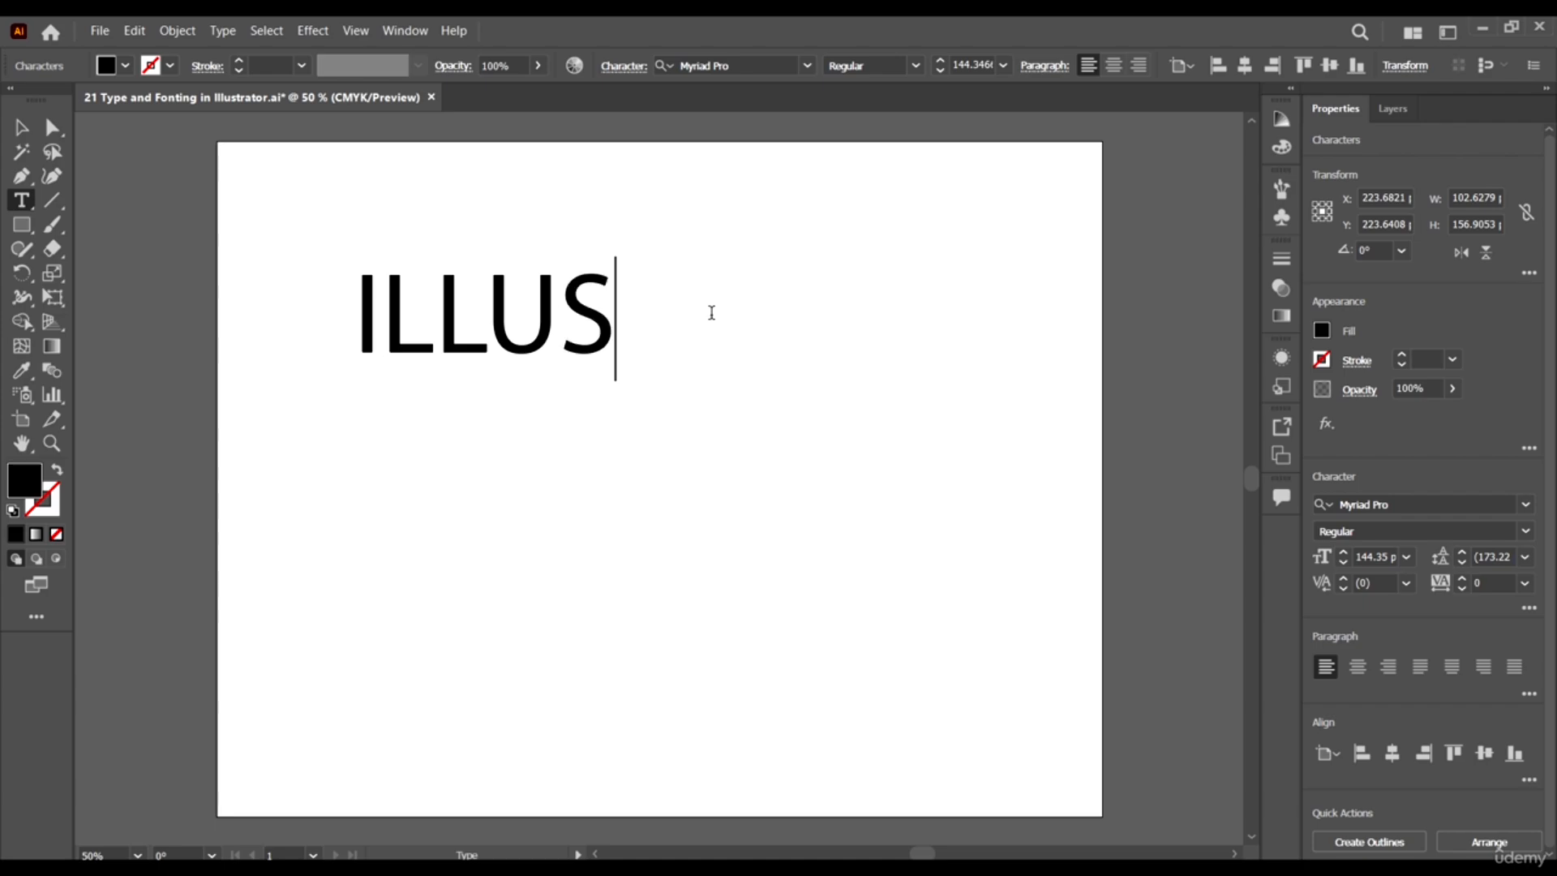
text(TRATO)
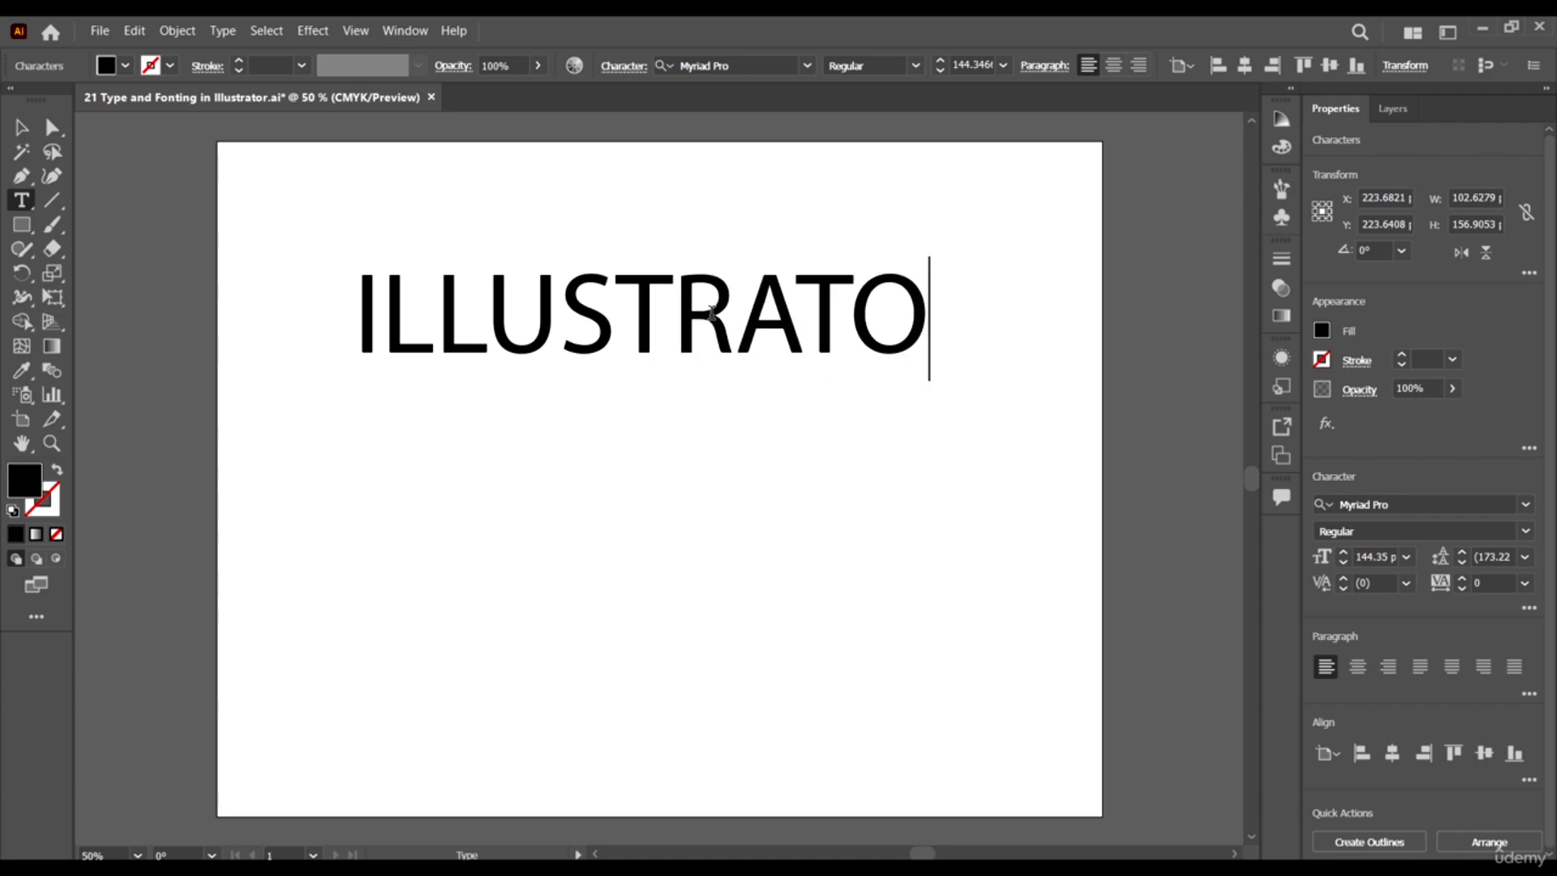
text(R)
click(21, 127)
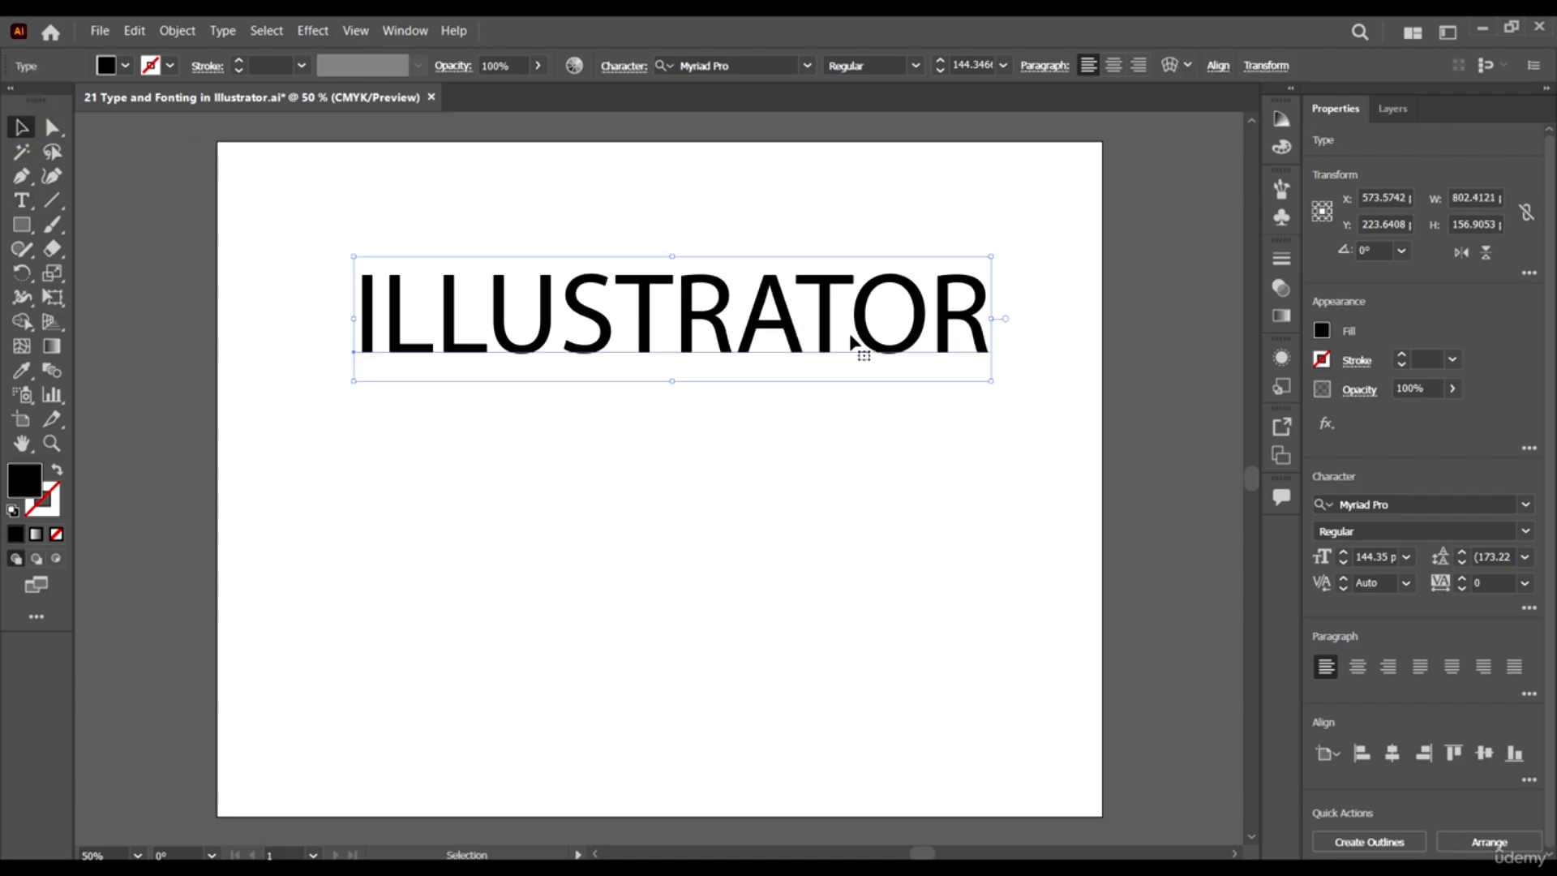
click(824, 446)
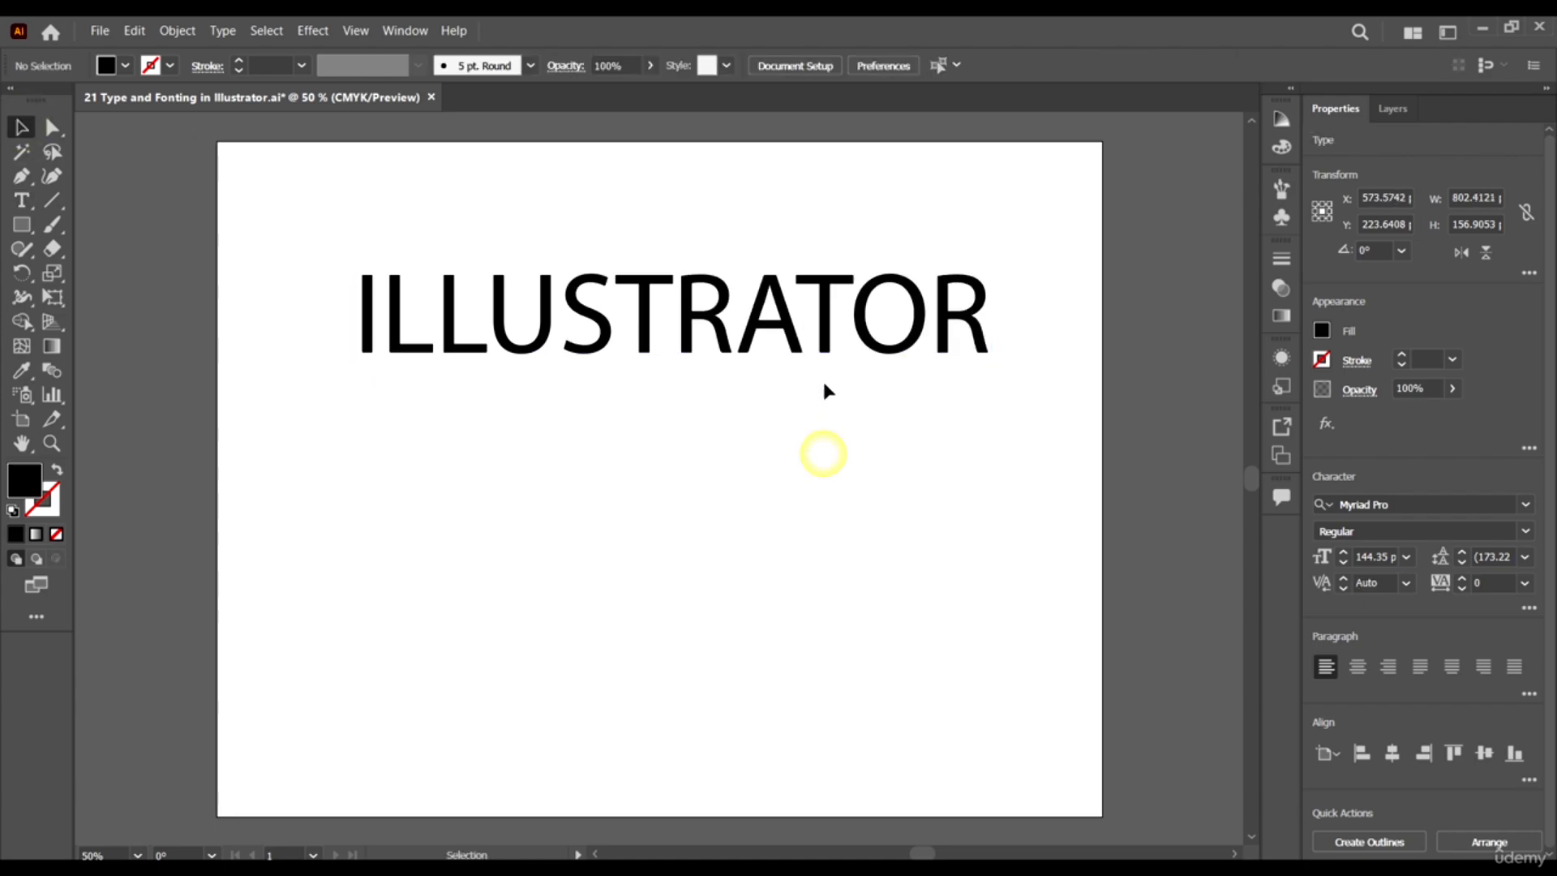
Move the ILLUSTRATOR heading straight up to about Y 140 pt, near the artboard's upper edge.
click(816, 324)
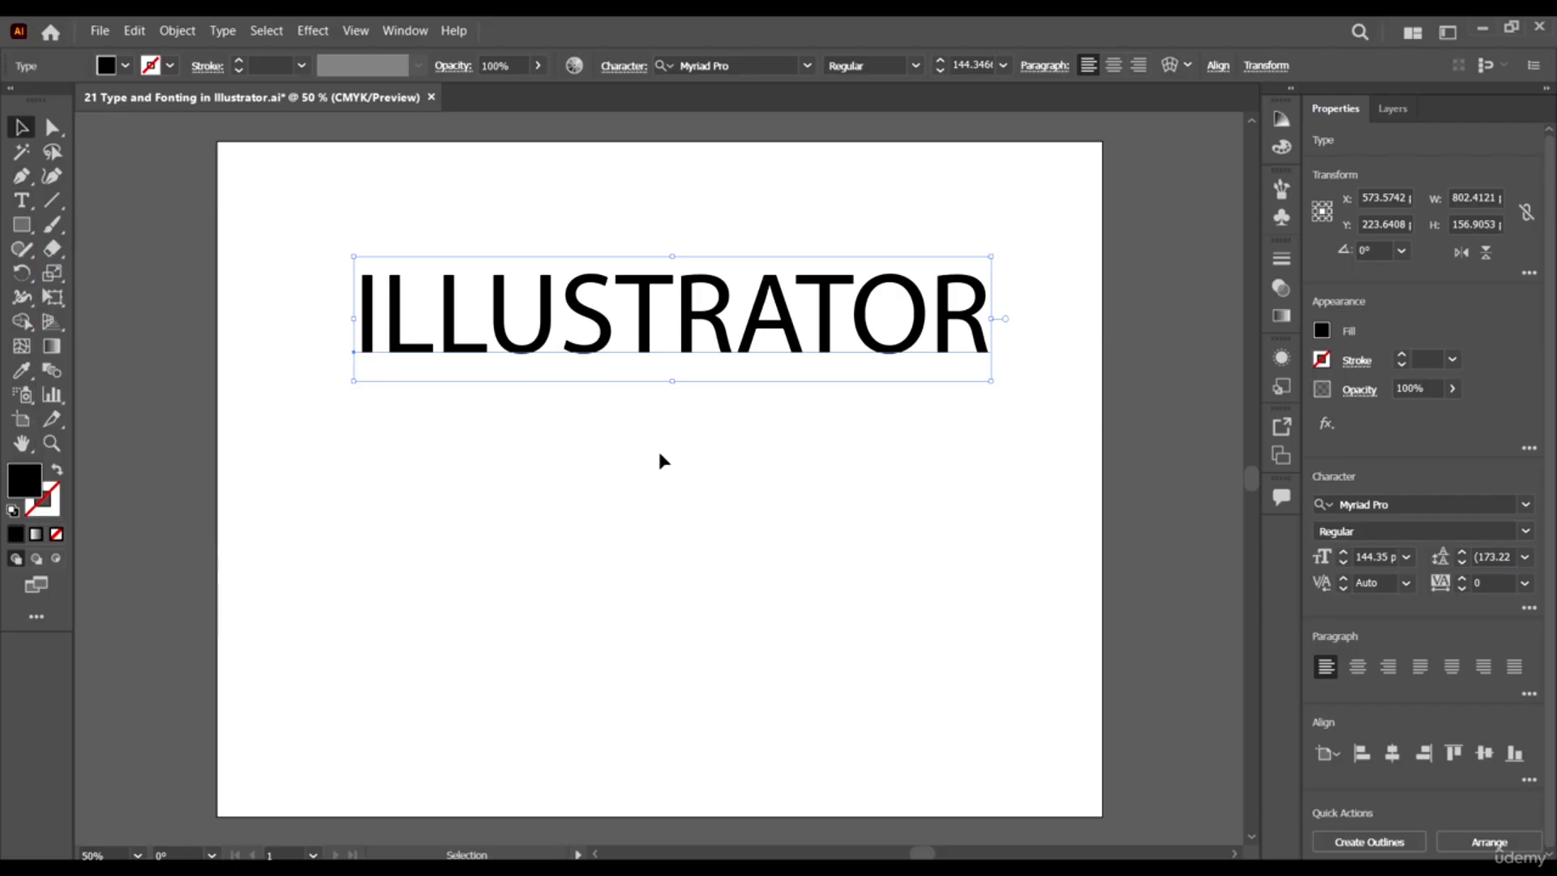
scroll(365, 328, down, 1)
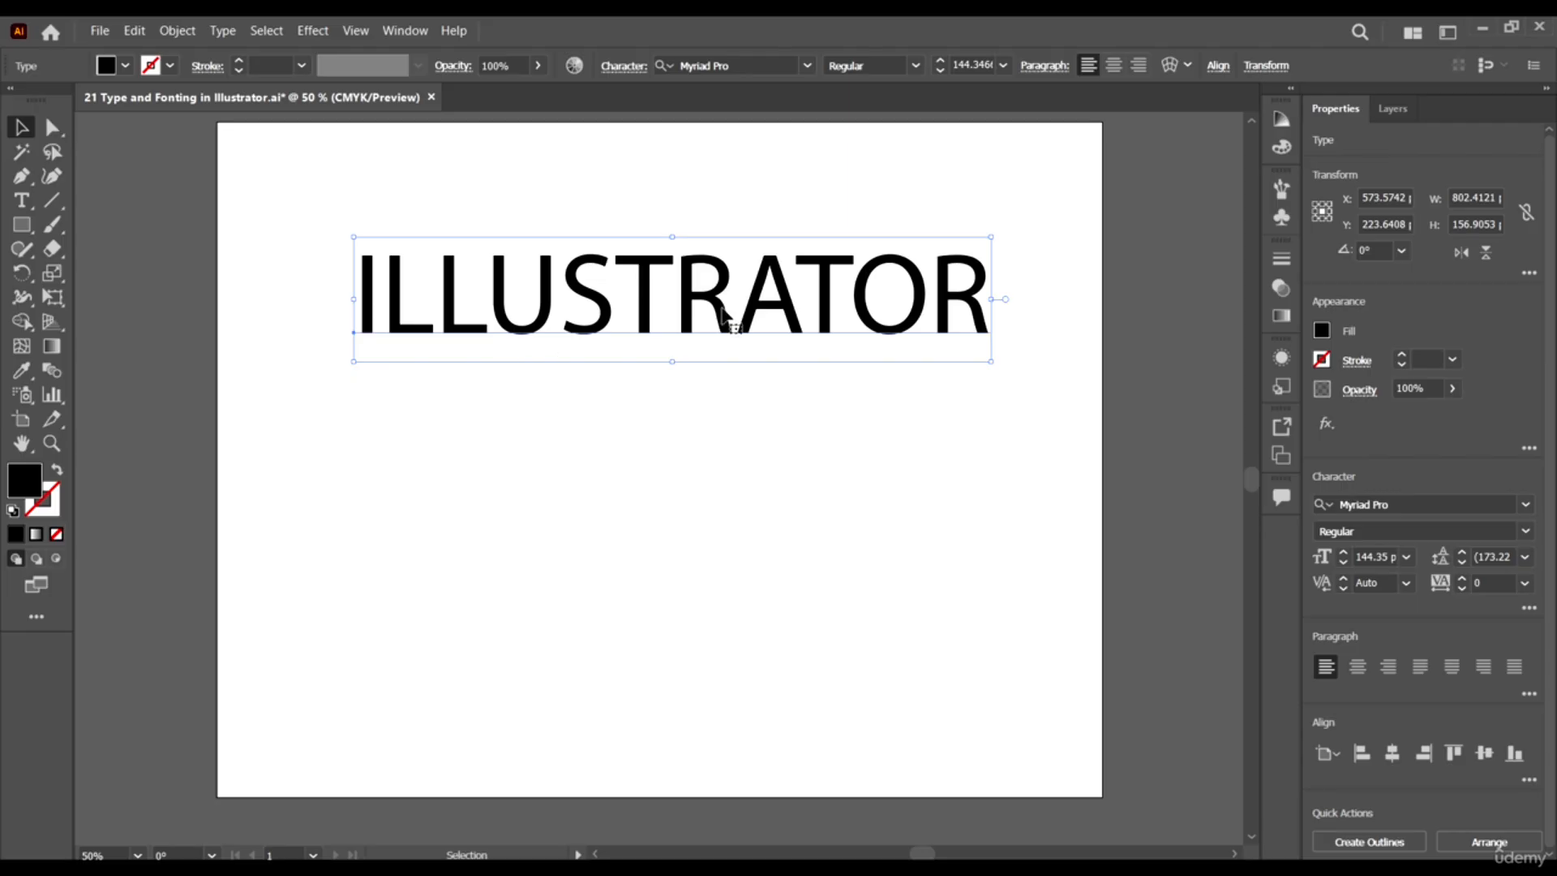
drag(725, 305, 722, 239)
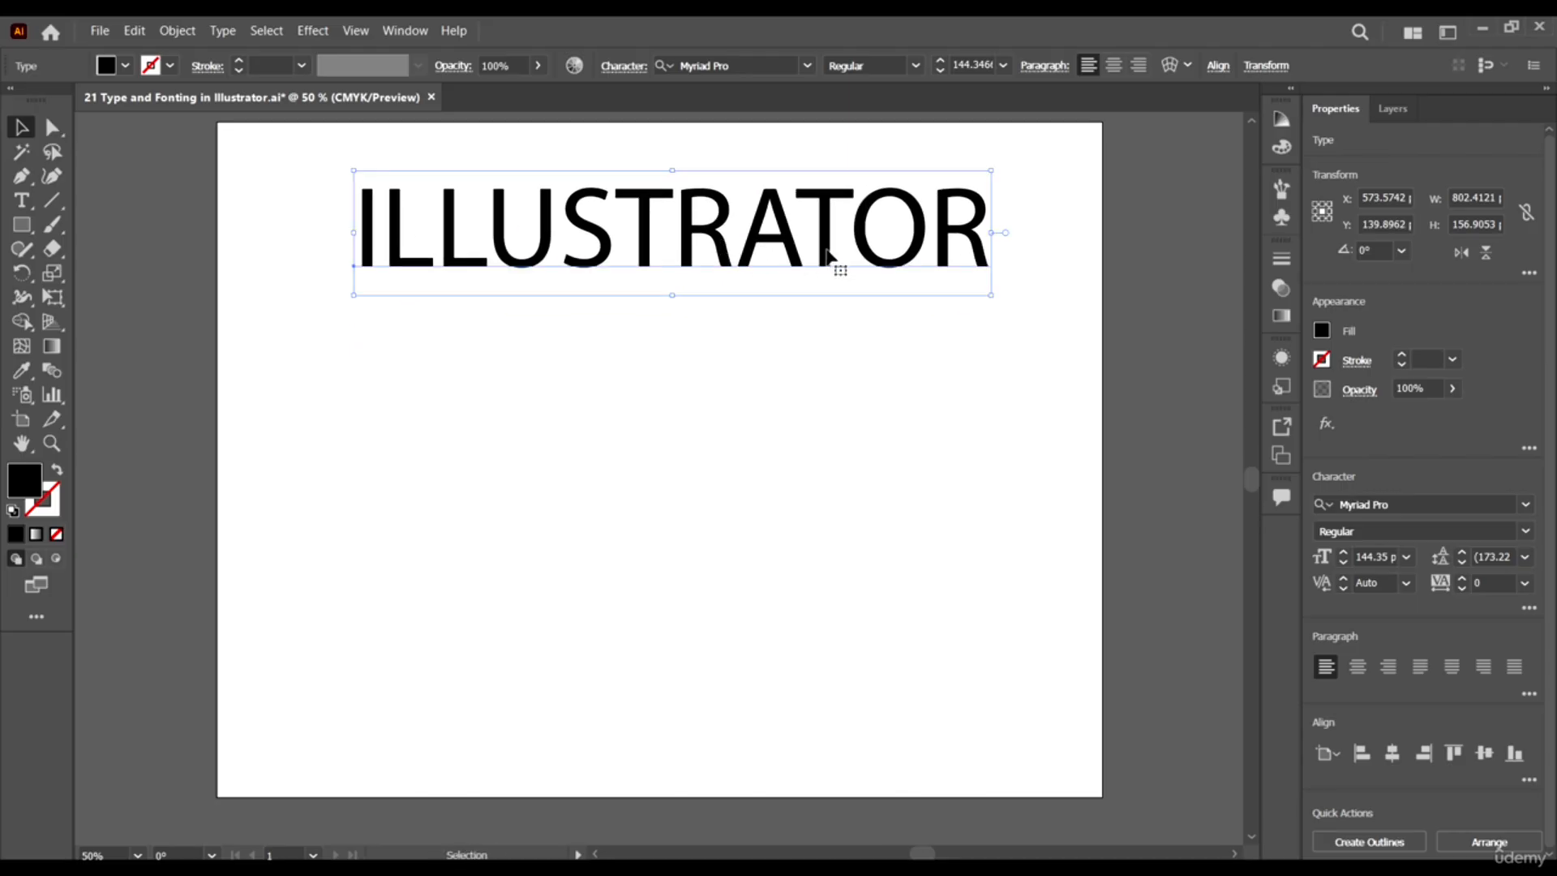
Erase the heading's letters one by one and enter "YTRUTFJJFJGFJGFJ" in their place.
double_click(925, 229)
click(979, 218)
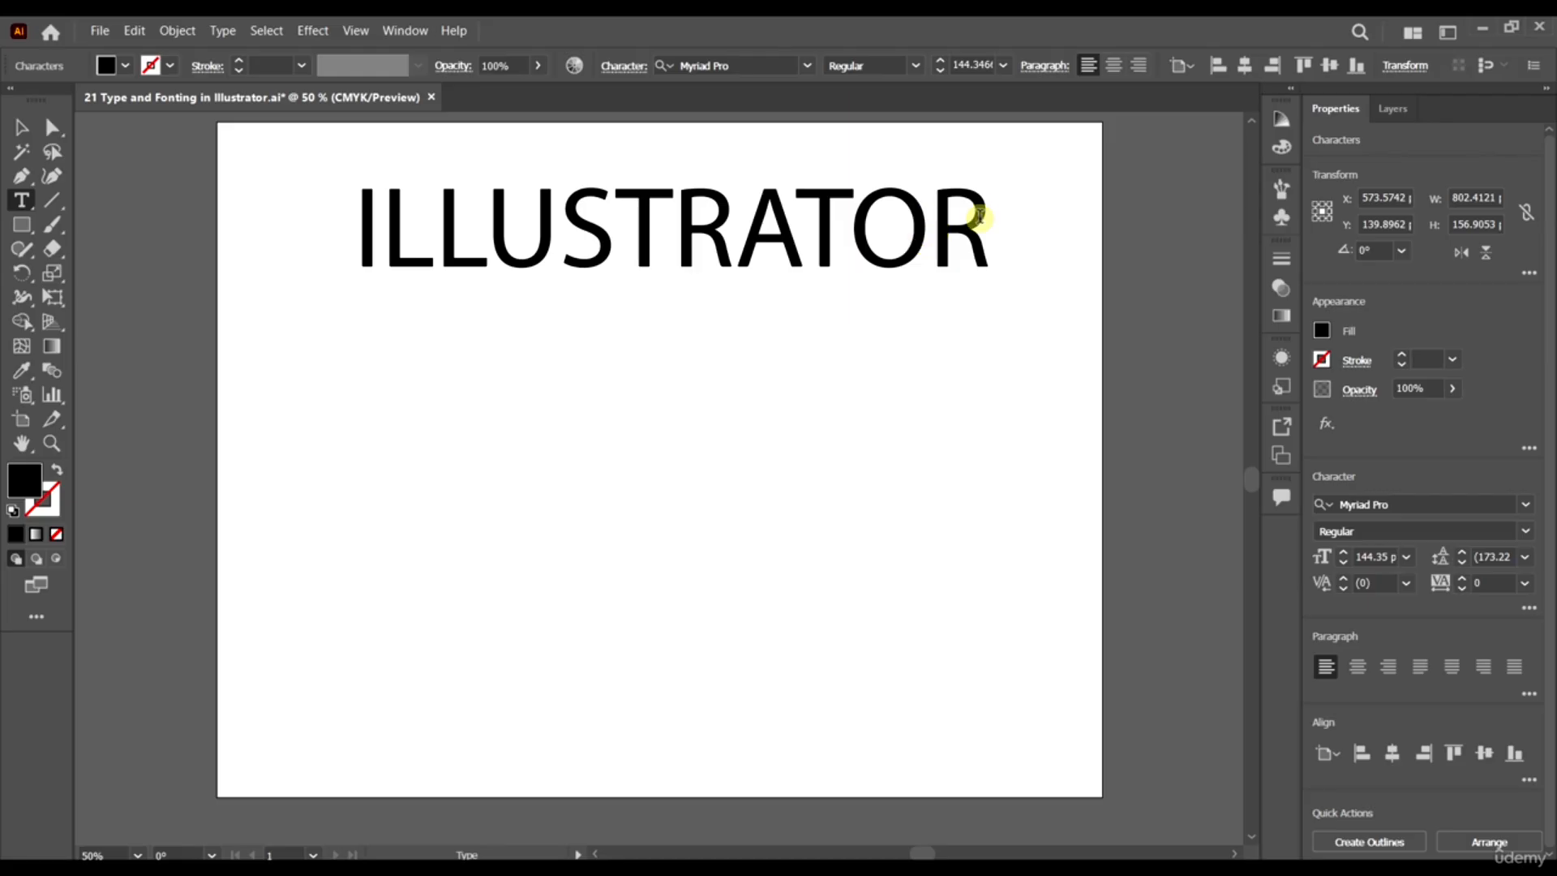
key(BackSpace)
key(BackSpace)
key(BackSpace)
key(BackSpace)
key(BackSpace)
key(BackSpace)
key(BackSpace)
key(BackSpace)
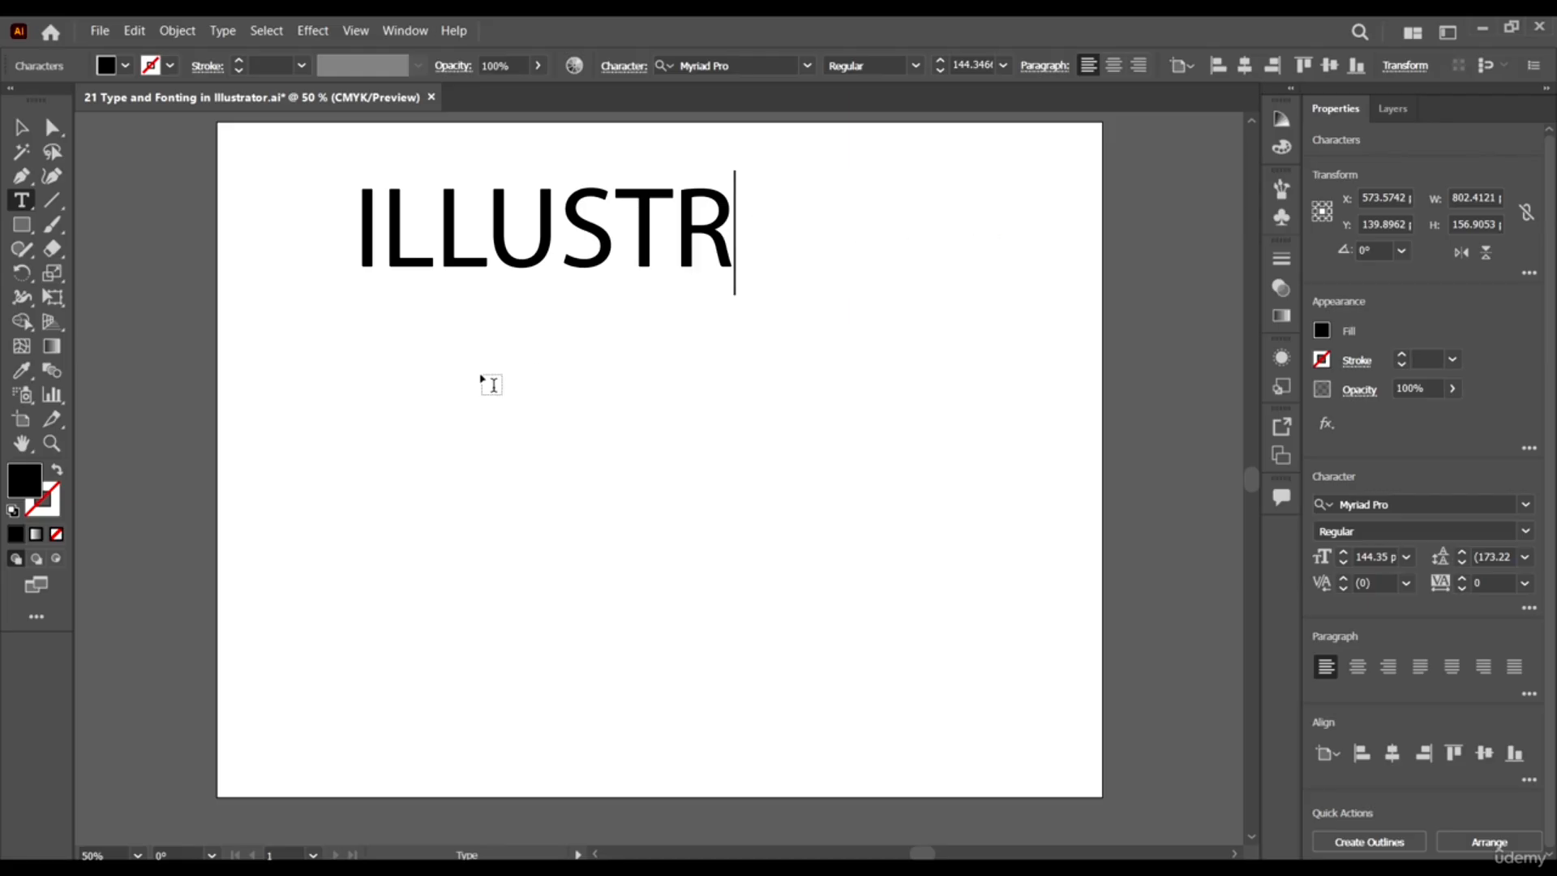
key(BackSpace)
key(BackSpace)
key(BackSpace)
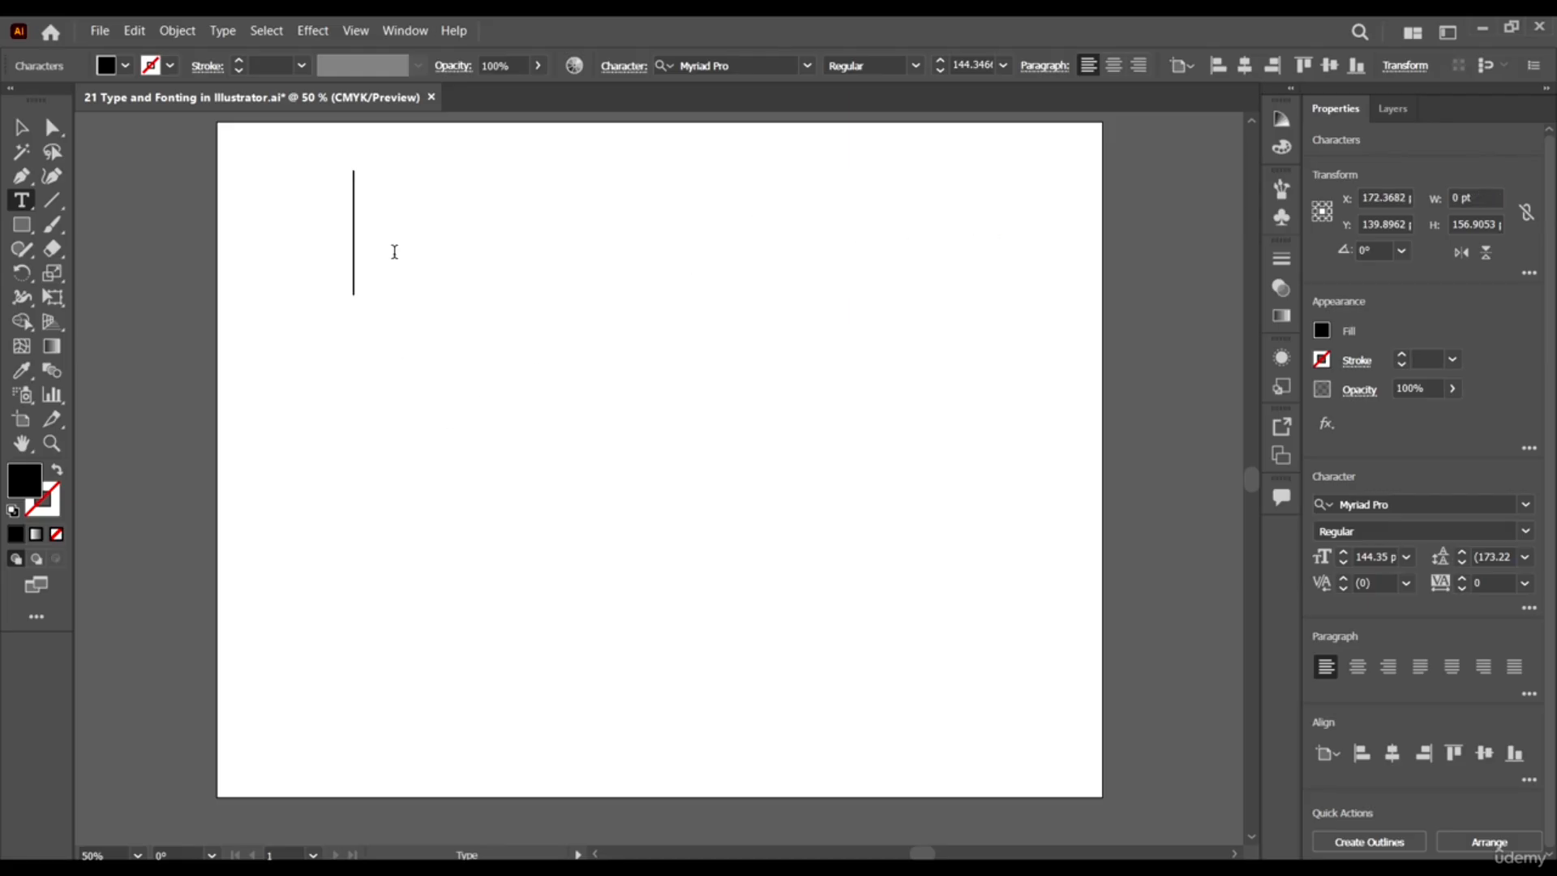
text(YTRUTFJJF)
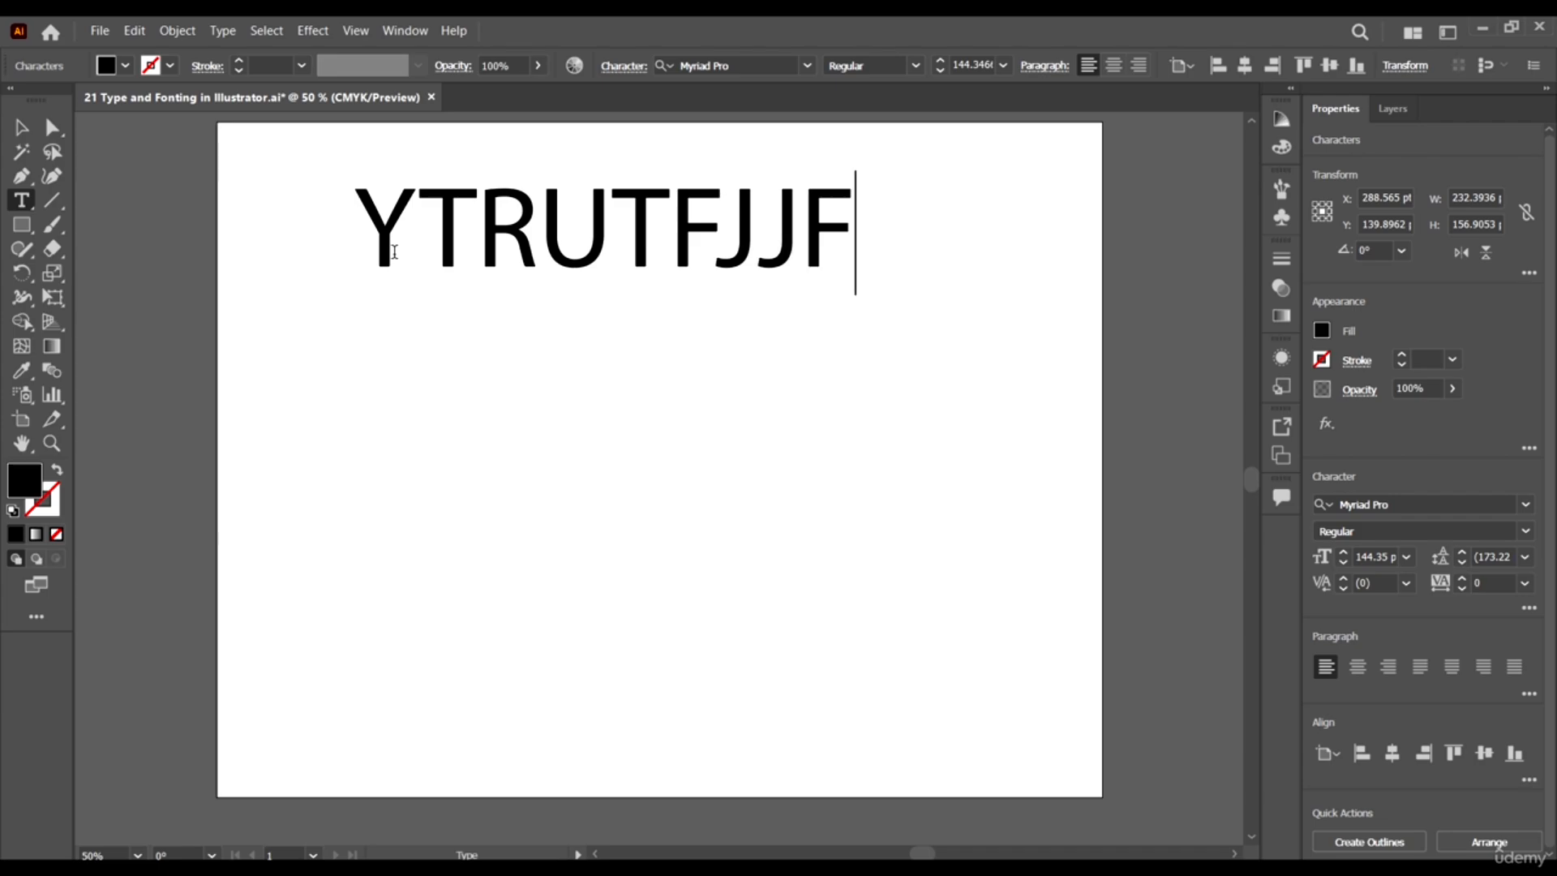
text(GFJGFJ)
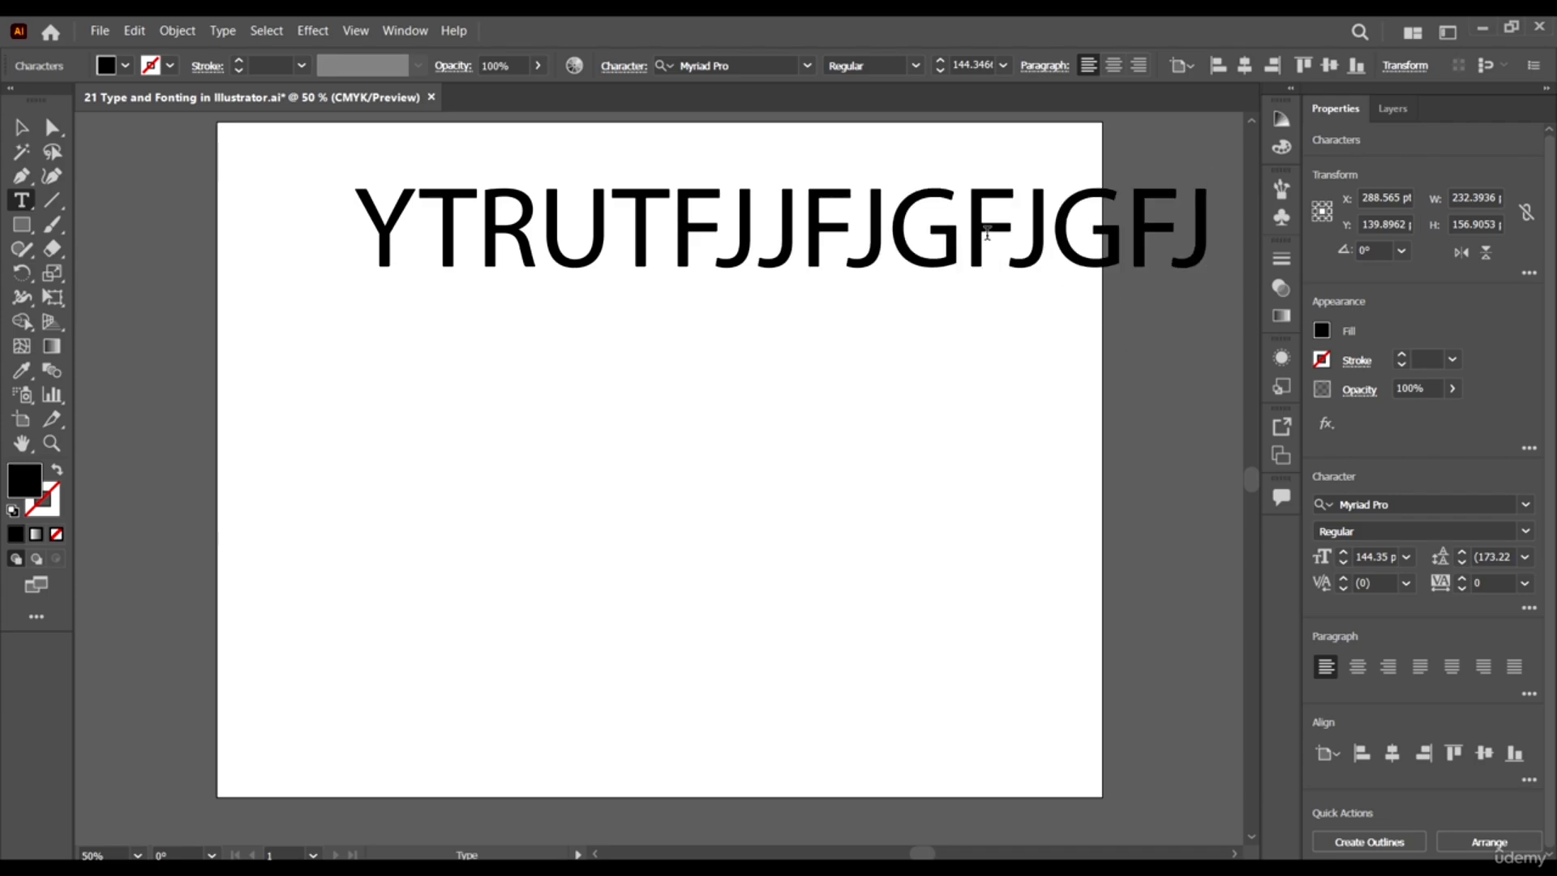
Delete the random-letter text object, and undo the changes back to the ILLUSTRATOR heading.
click(22, 128)
key(Delete)
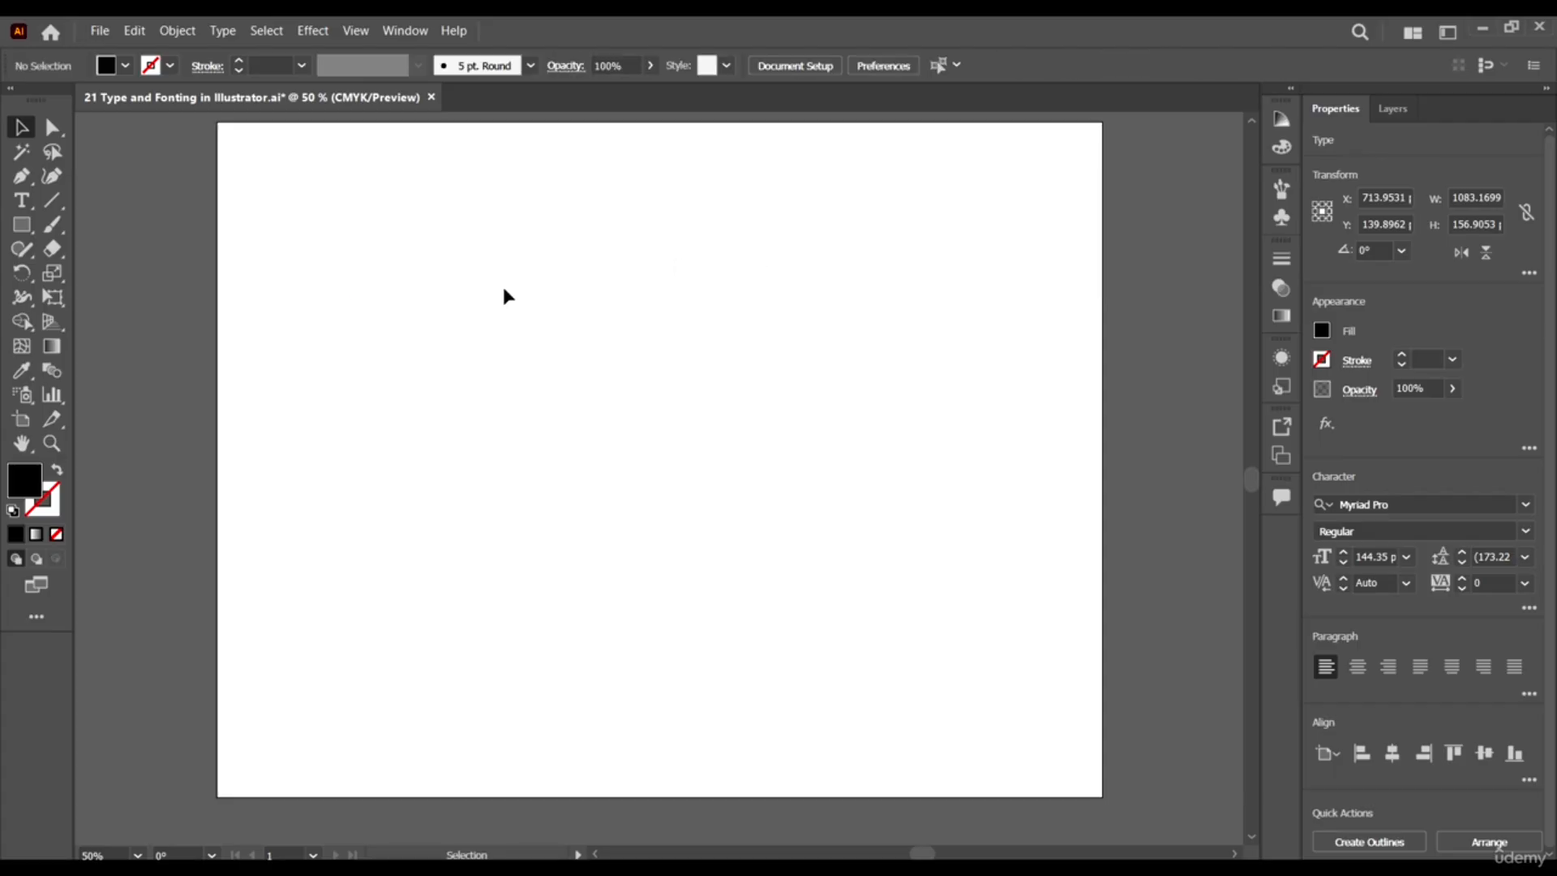
key(ctrl+z)
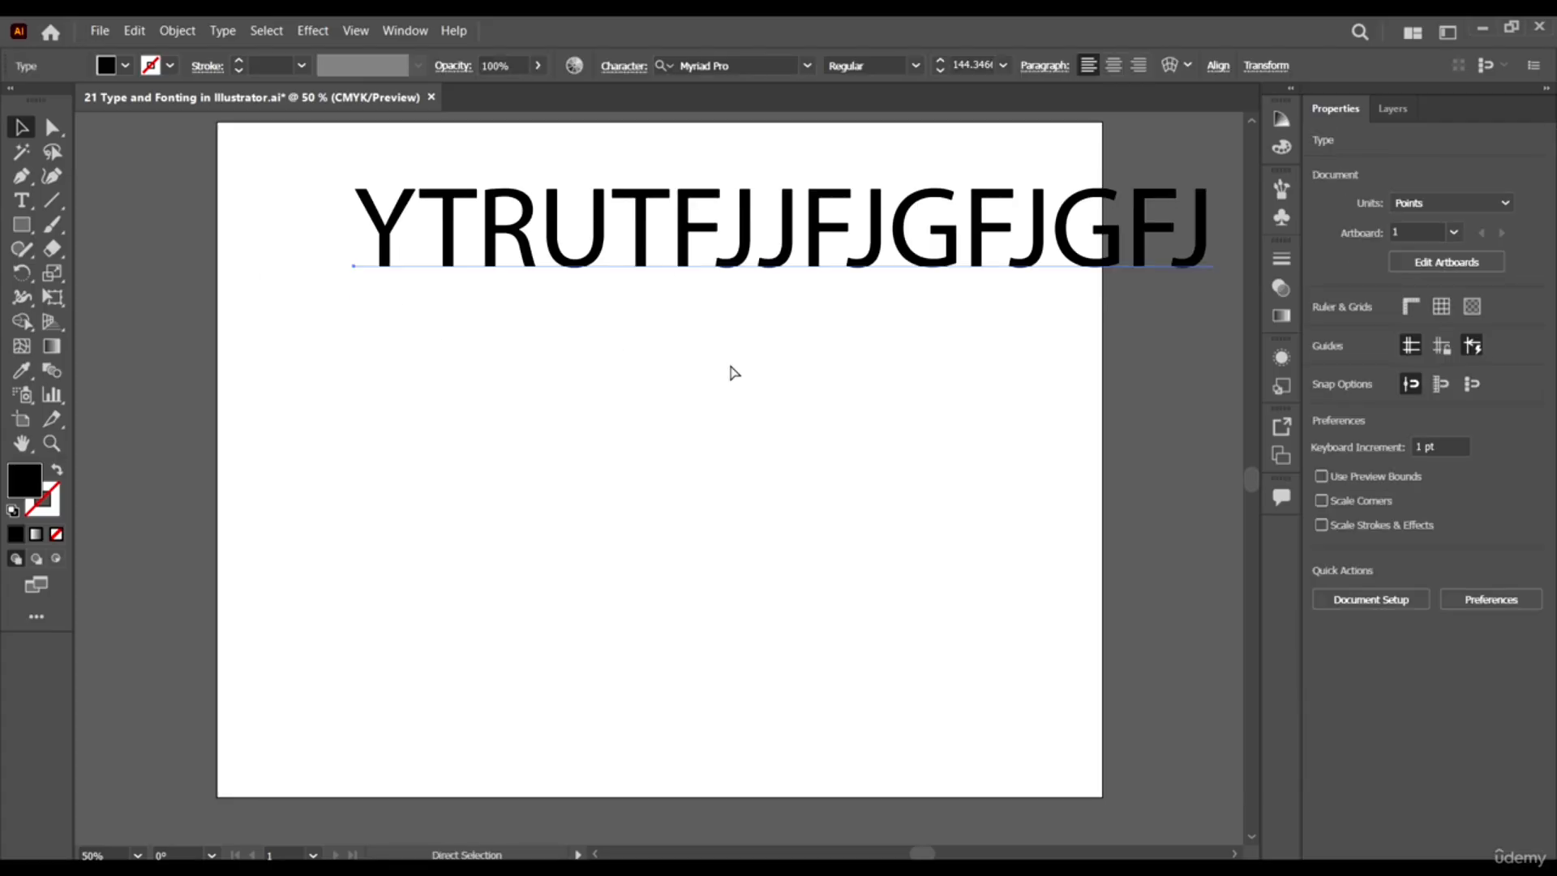
text(ILLUS)
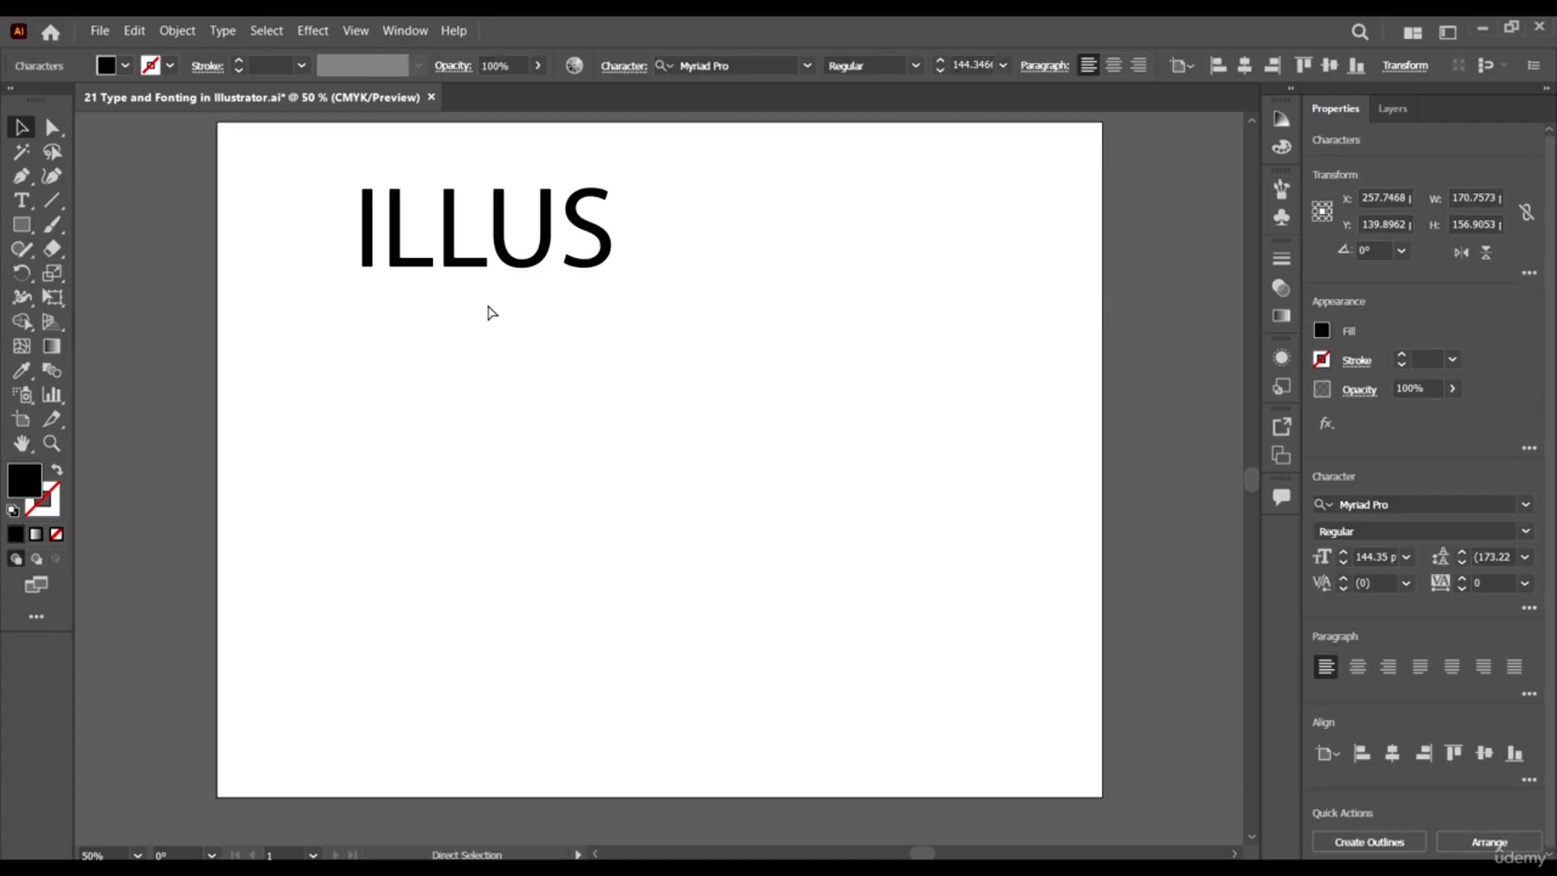
text(TRATO)
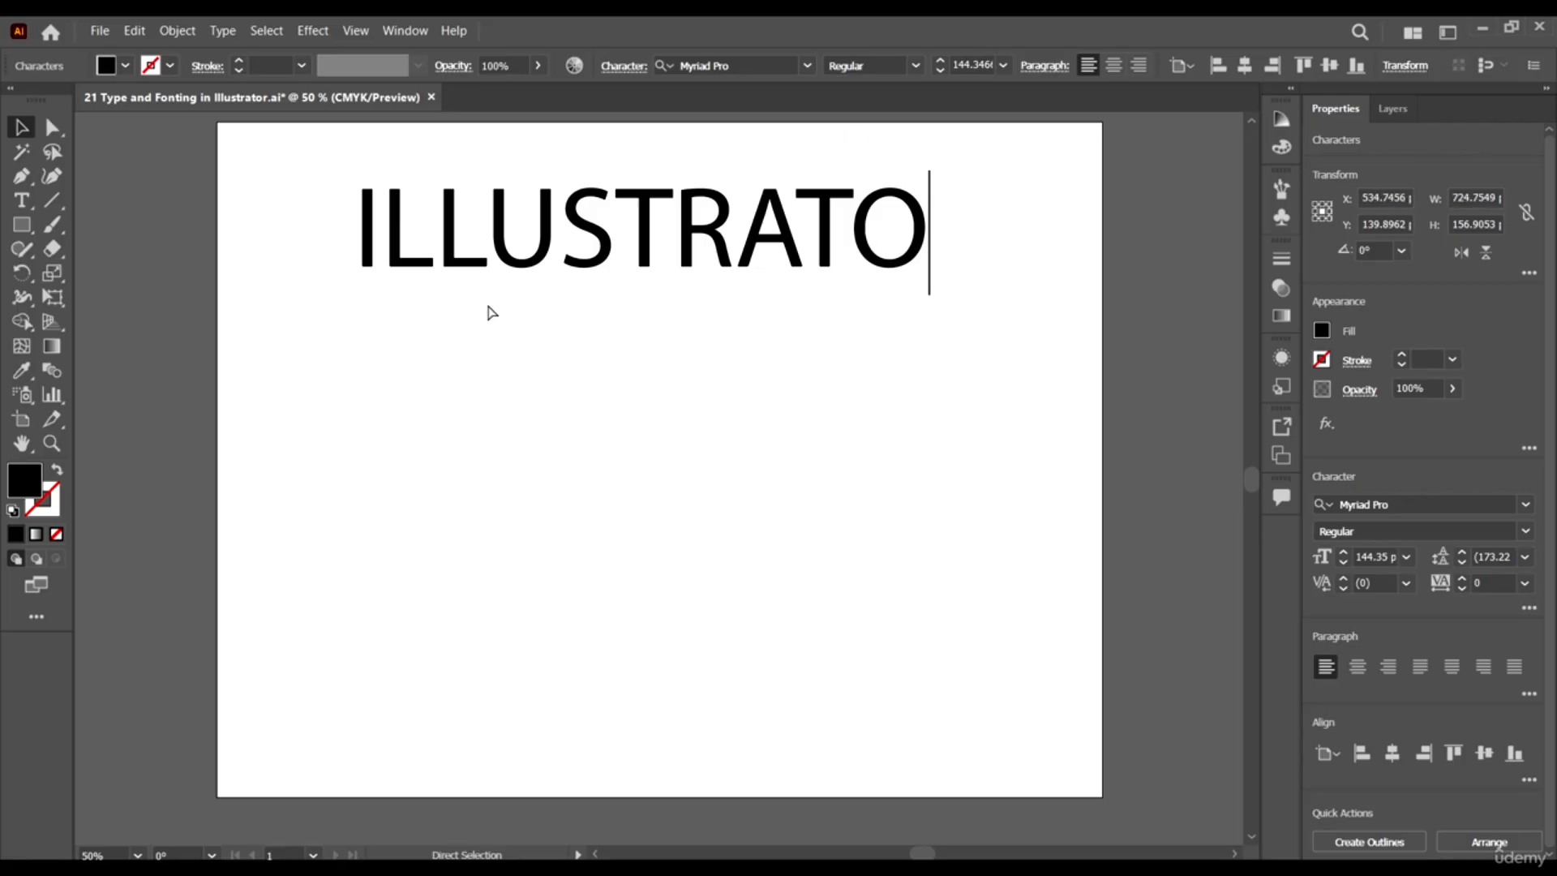
text(R)
key(Escape)
click(23, 127)
click(211, 298)
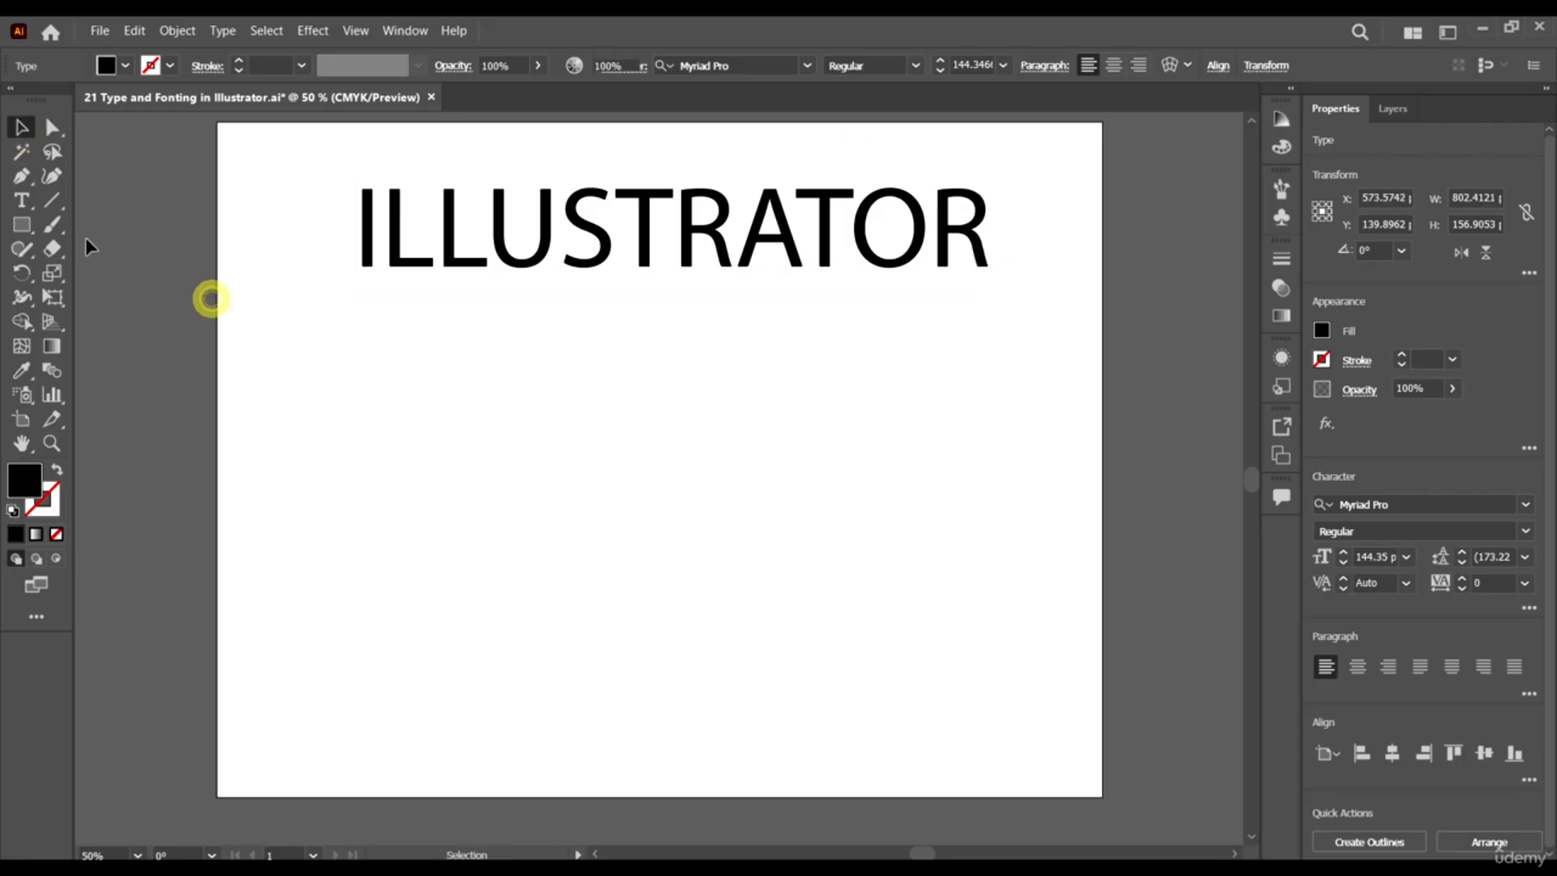
Create an area type frame about 374 × 548 pt with placeholder text below the heading's start.
click(22, 201)
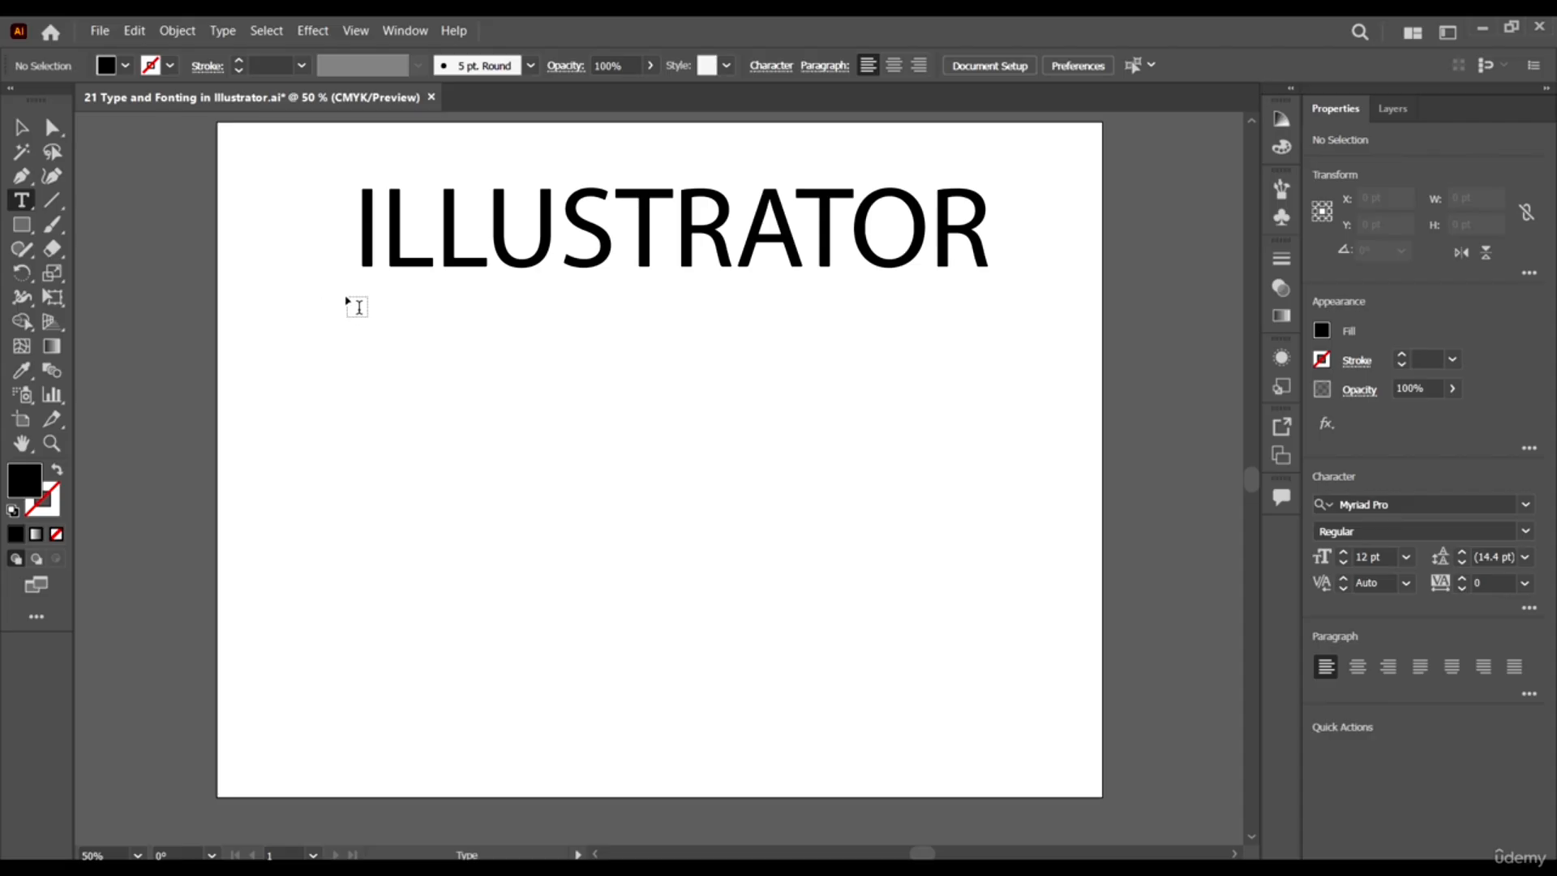
drag(347, 297, 644, 735)
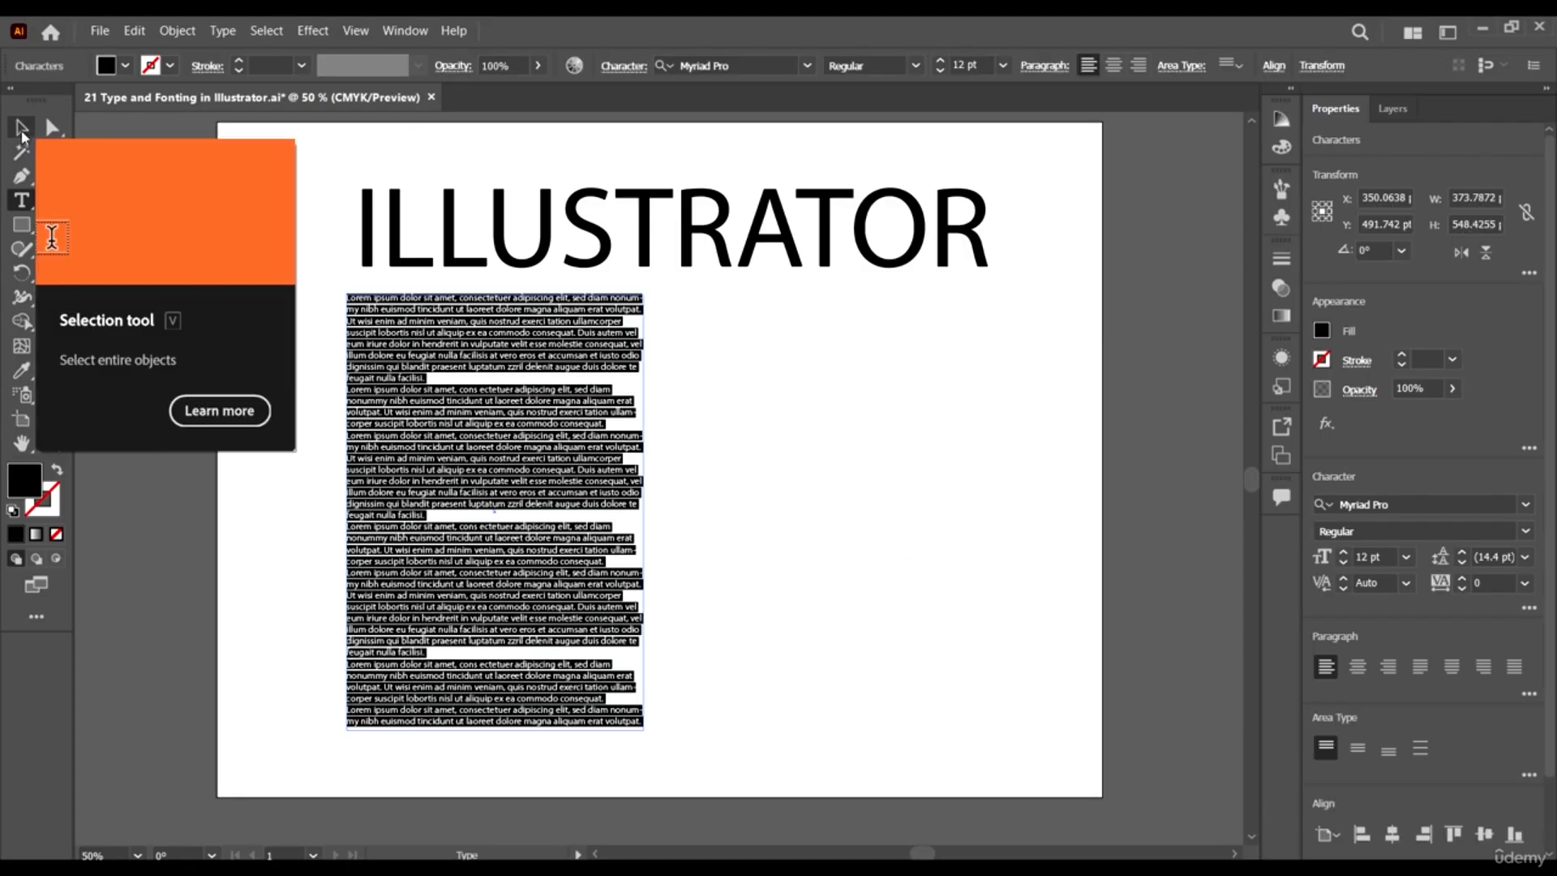
click(22, 130)
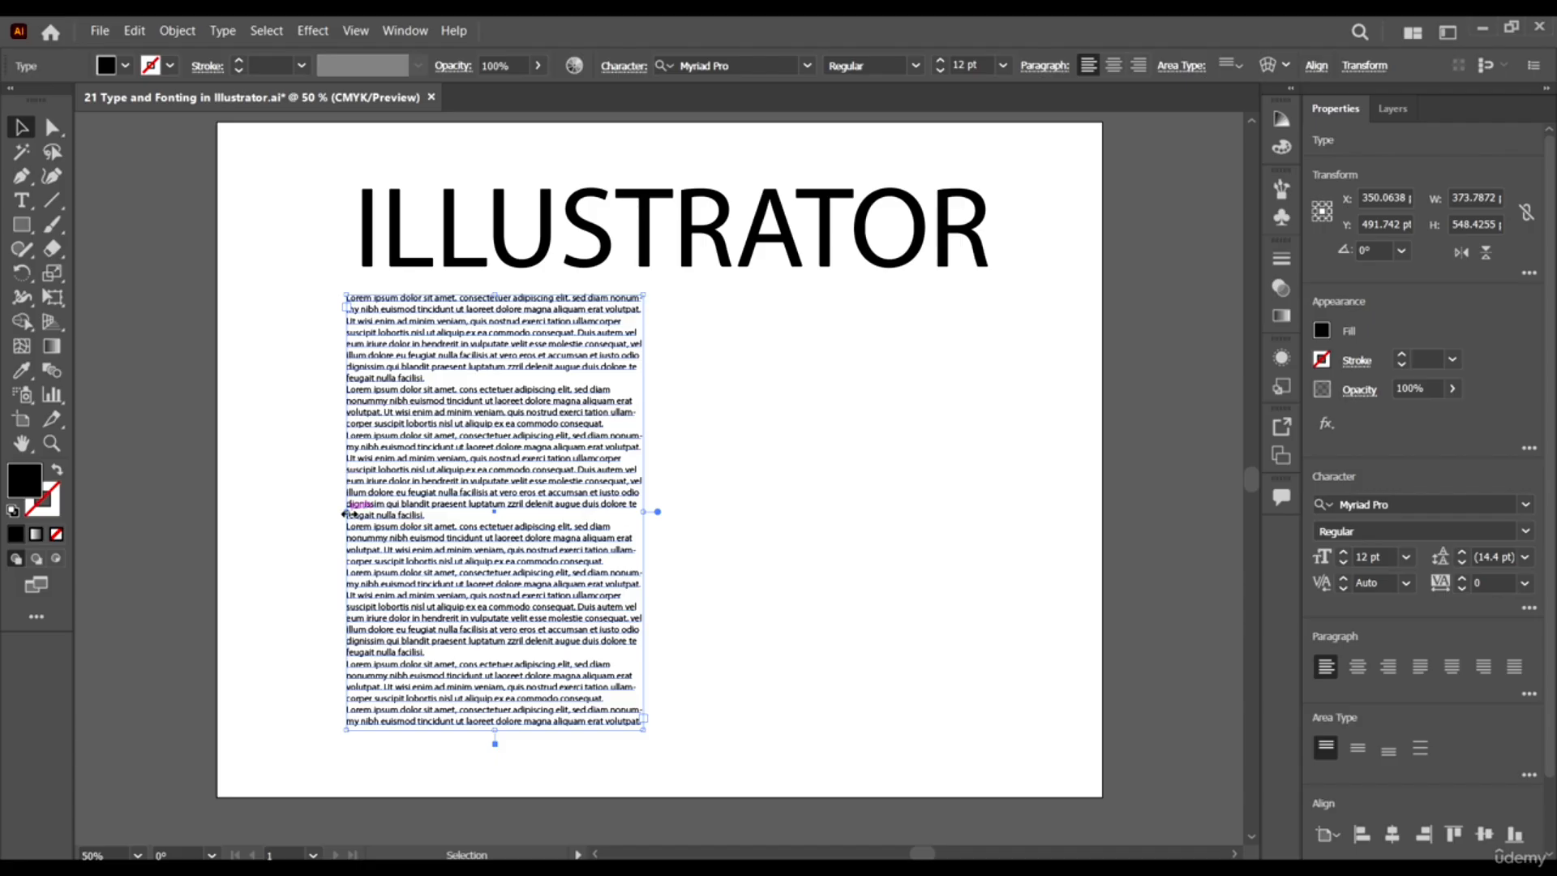
Resize the paragraph frame to about 422 × 336 pt and move it slightly down, away from the heading.
drag(347, 511, 309, 512)
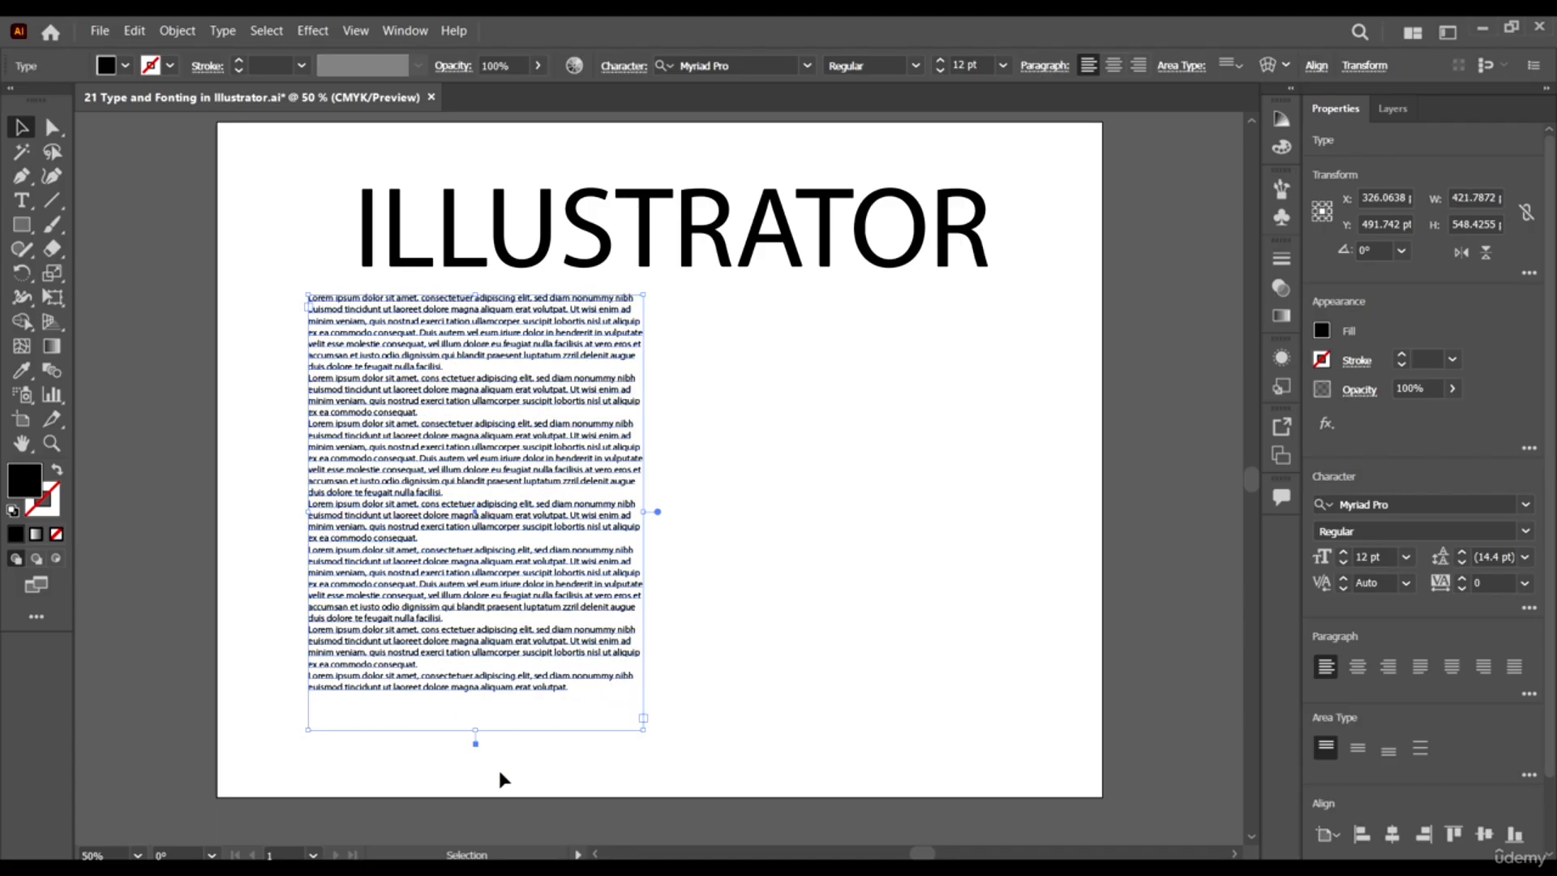
mouse_move(477, 729)
mouse_down()
mouse_move(476, 647)
mouse_move(495, 686)
mouse_move(497, 560)
mouse_up()
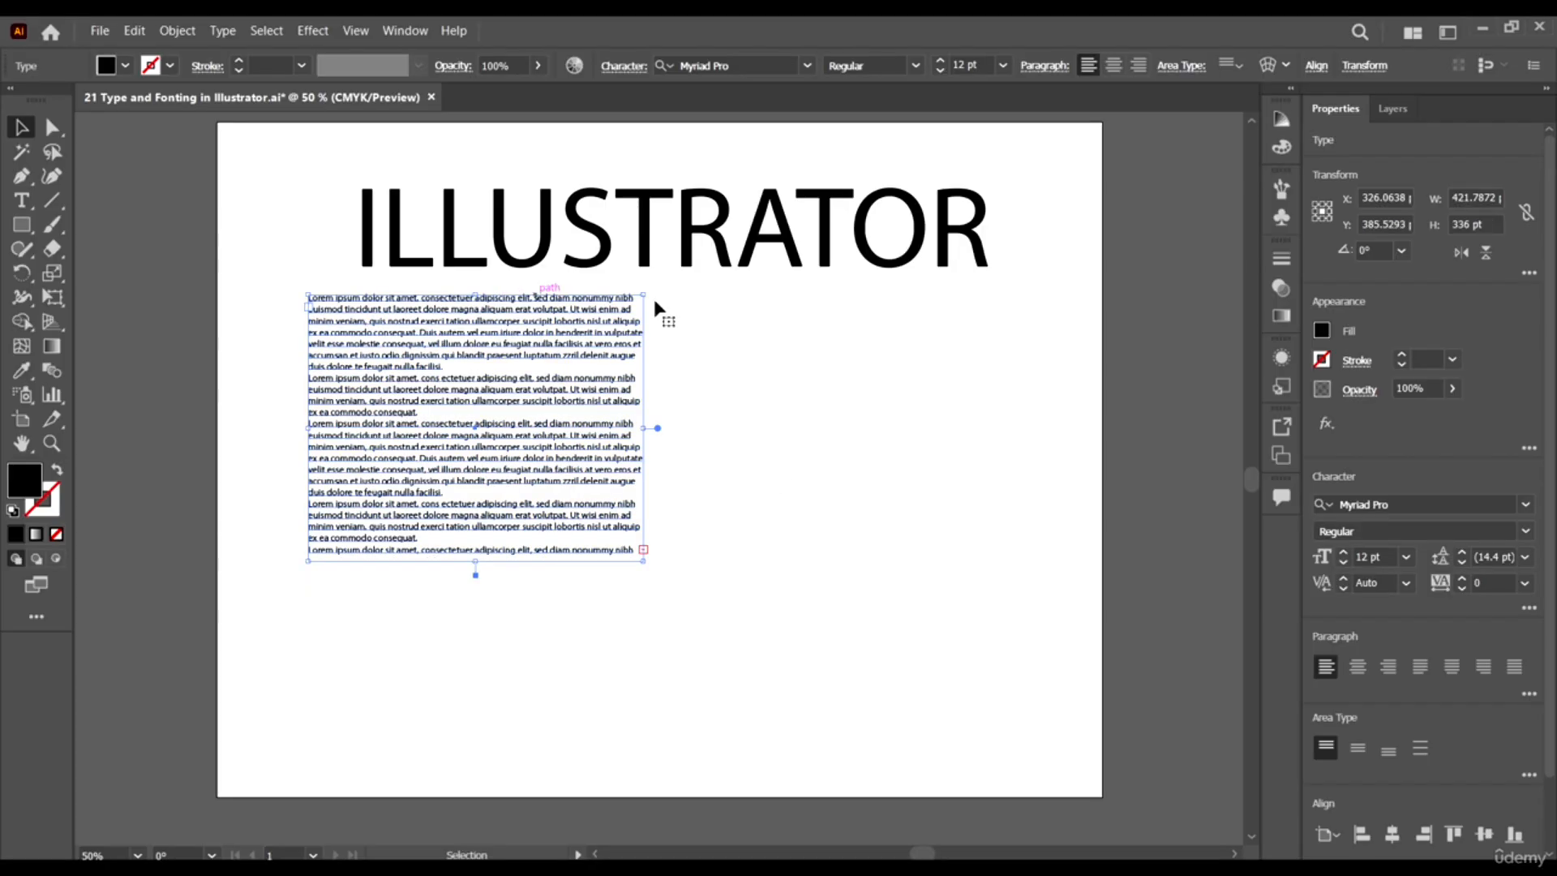
double_click(552, 377)
drag(552, 376, 737, 464)
click(26, 128)
drag(580, 347, 589, 378)
Append "DGF" to the end of the ILLUSTRATOR heading and delete those added letters again.
click(721, 258)
key(t)
click(911, 236)
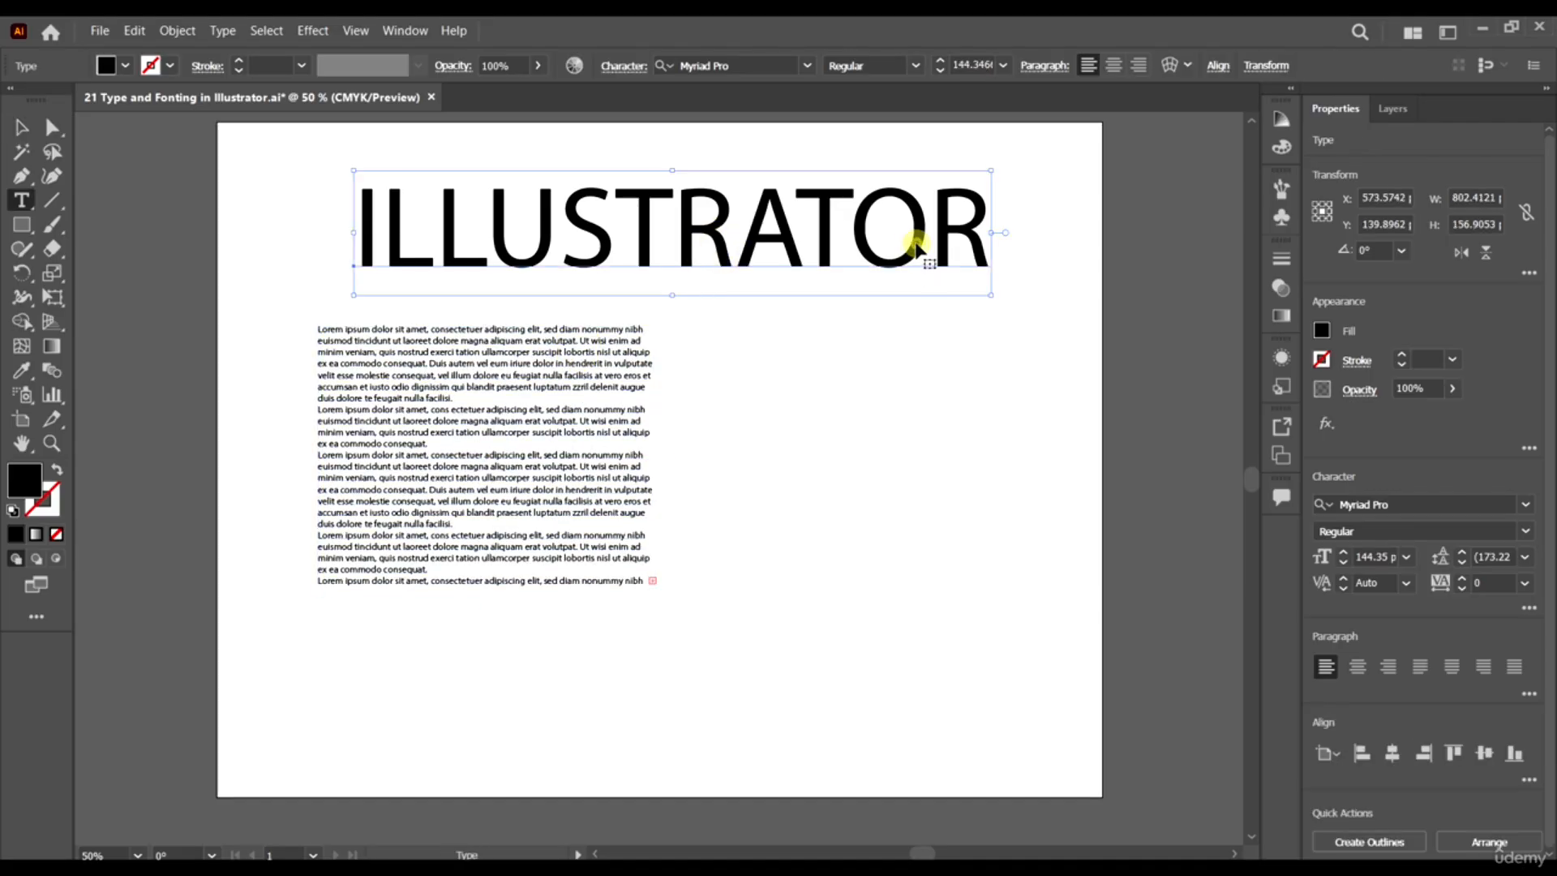
click(986, 228)
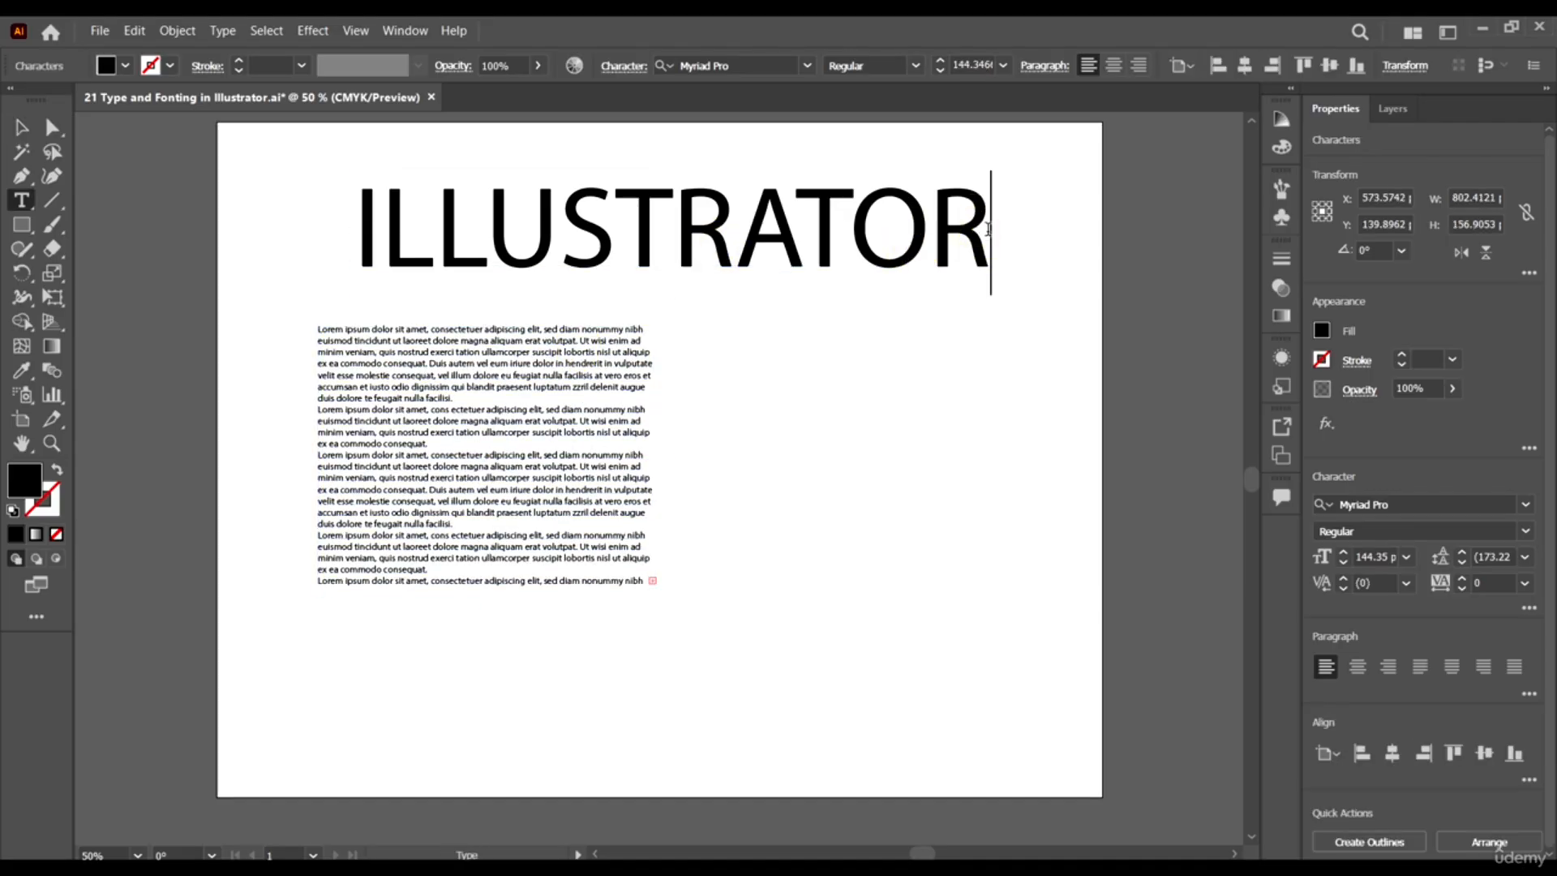
text(DGF)
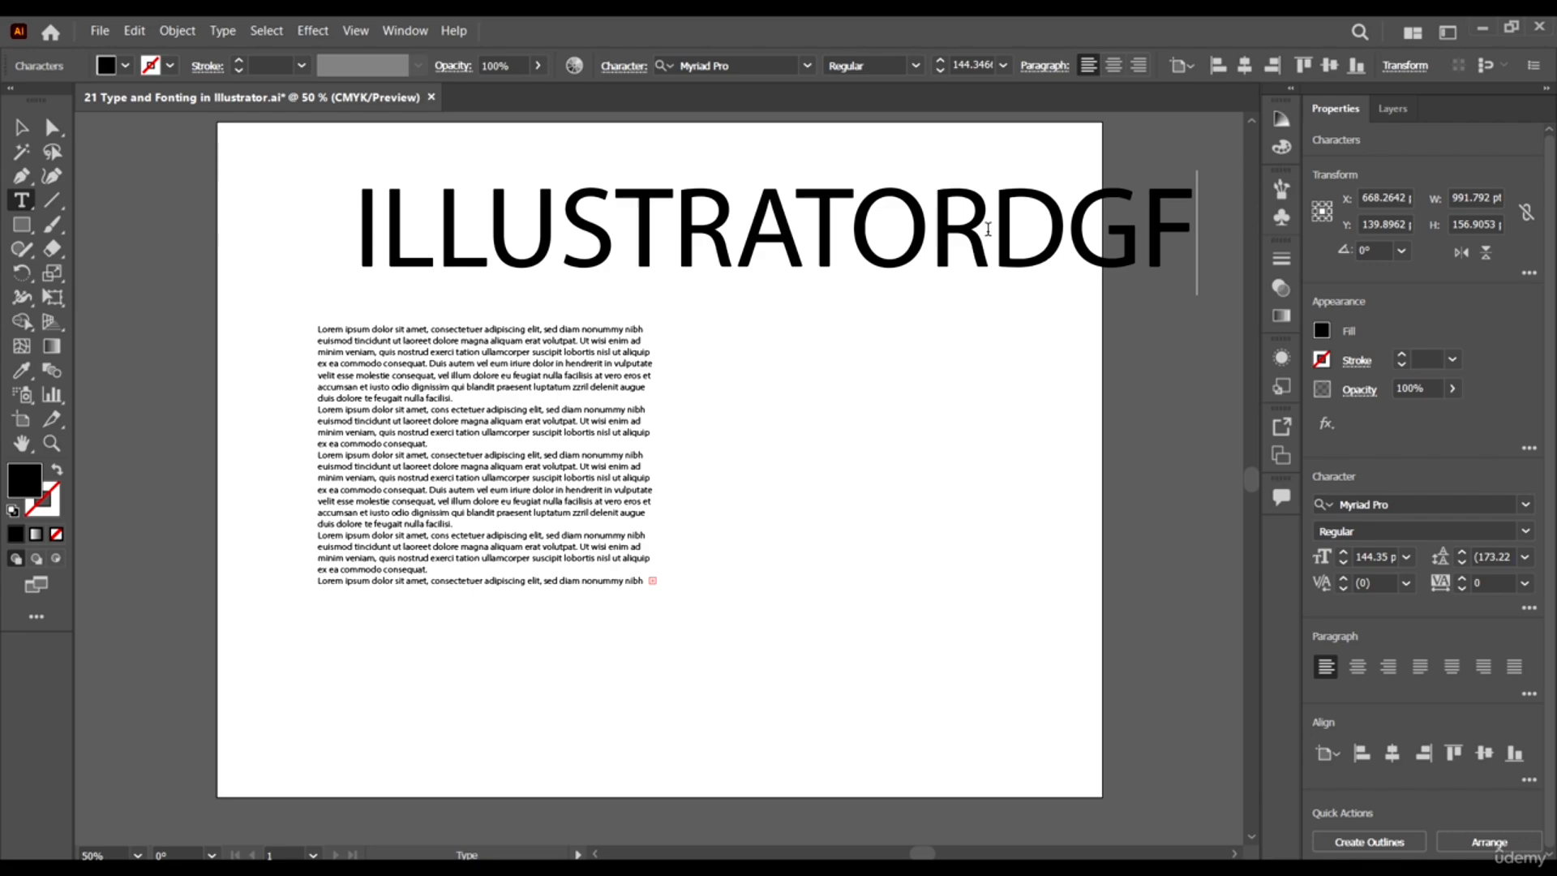
key(BackSpace)
key(BackSpace)
key(BackSpace)
key(Escape)
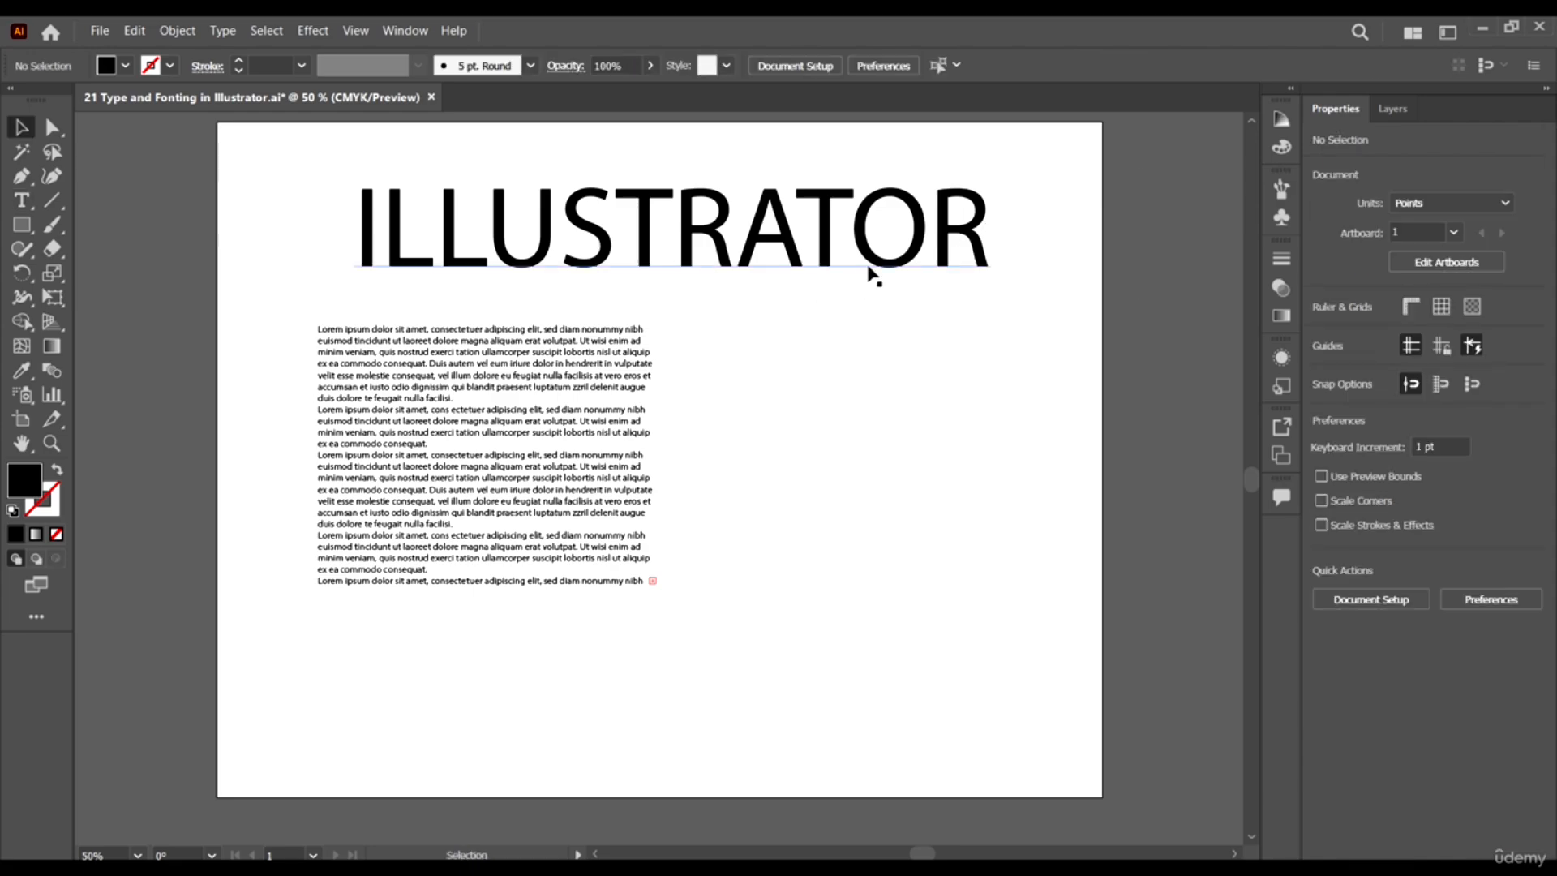
Shrink the paragraph frame to about 387 × 271 pt and move it to about X 289 pt, Y 425 pt.
click(538, 361)
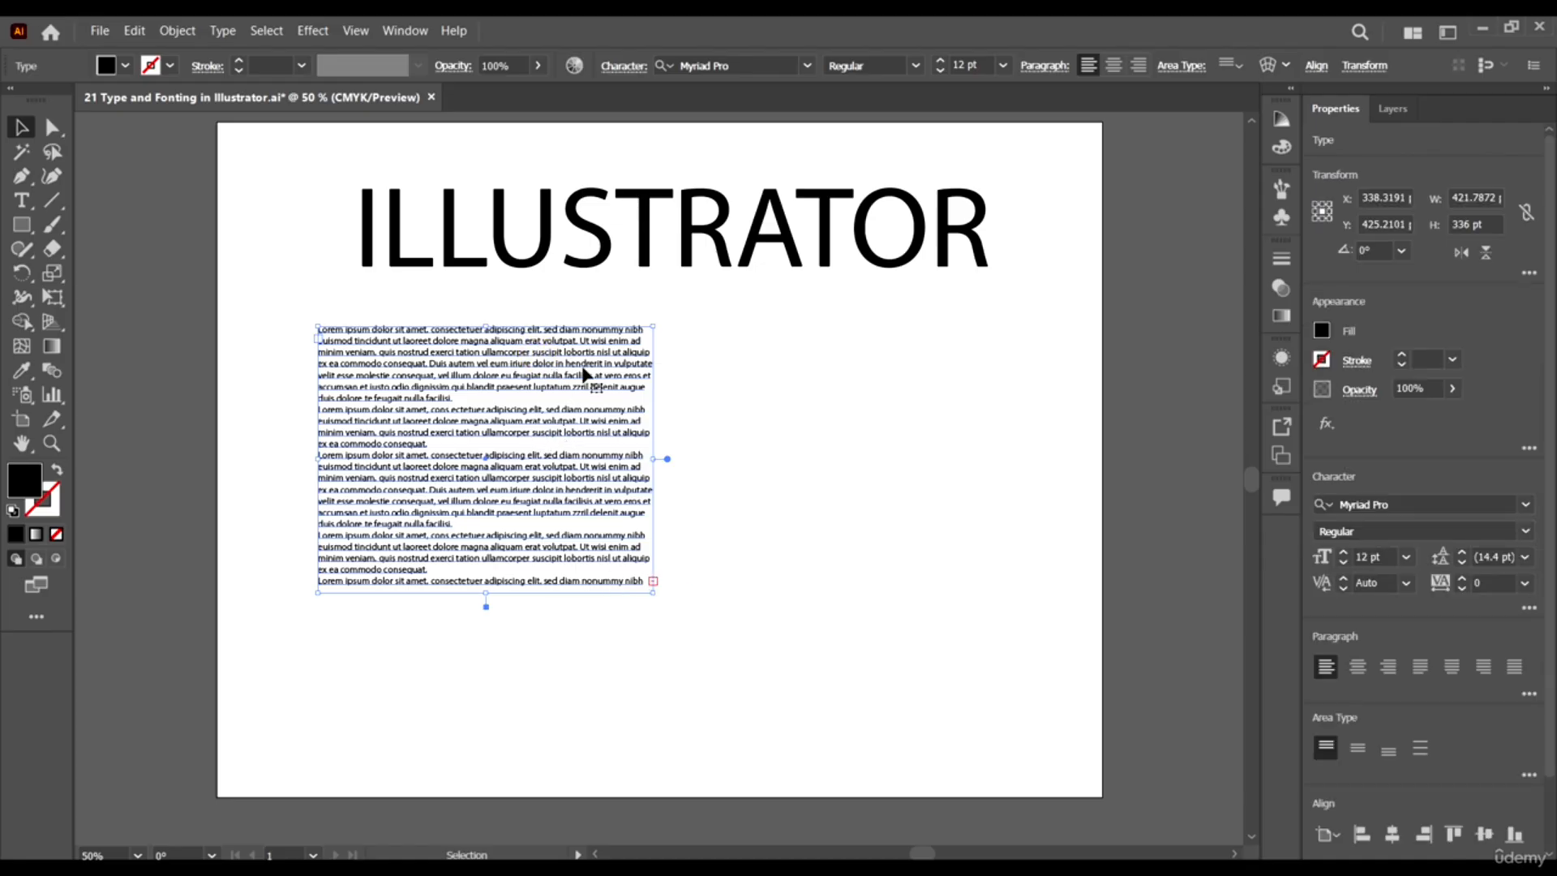
mouse_move(637, 360)
mouse_down()
mouse_move(667, 337)
mouse_move(600, 353)
mouse_move(659, 343)
mouse_up()
drag(679, 443, 650, 441)
click(495, 578)
drag(501, 509, 511, 524)
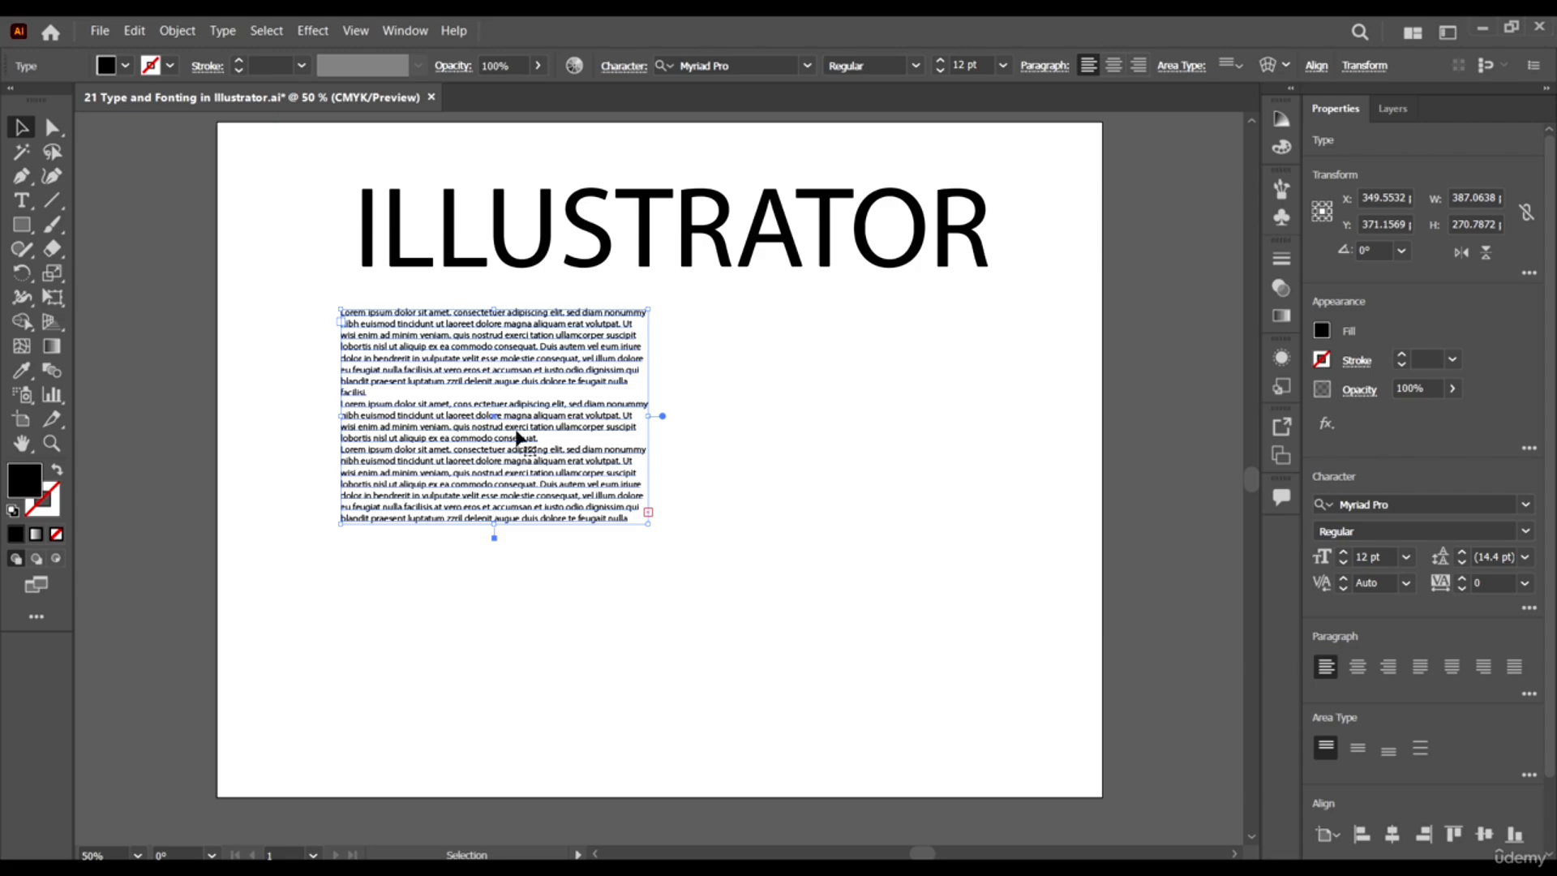
drag(564, 368, 516, 412)
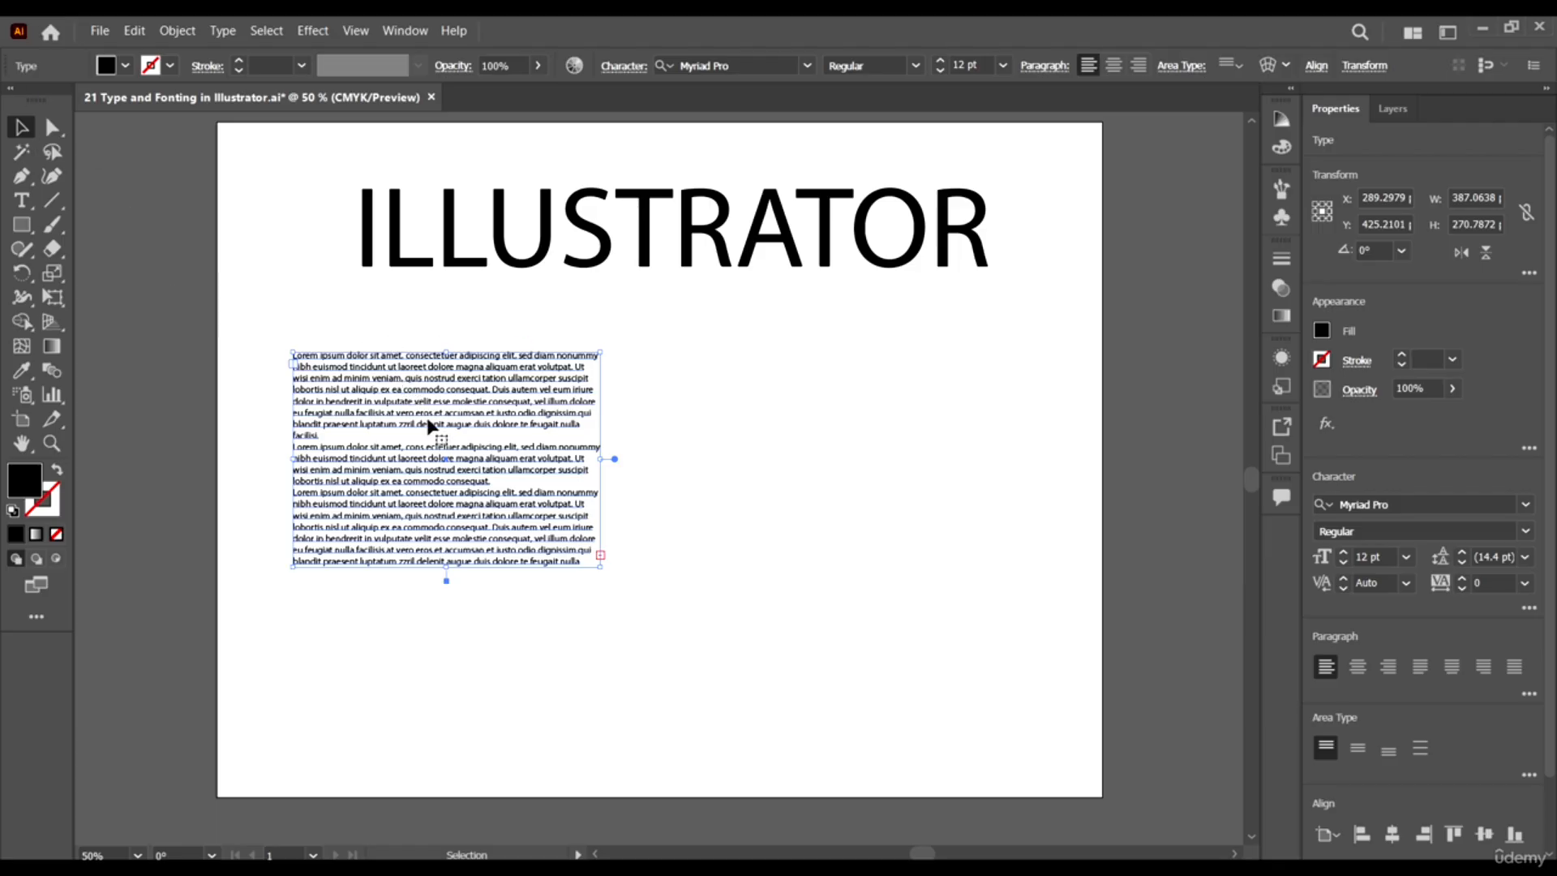
Duplicate the paragraph frame beside the original, at about X 759 pt, Y 425 pt.
drag(377, 387, 744, 428)
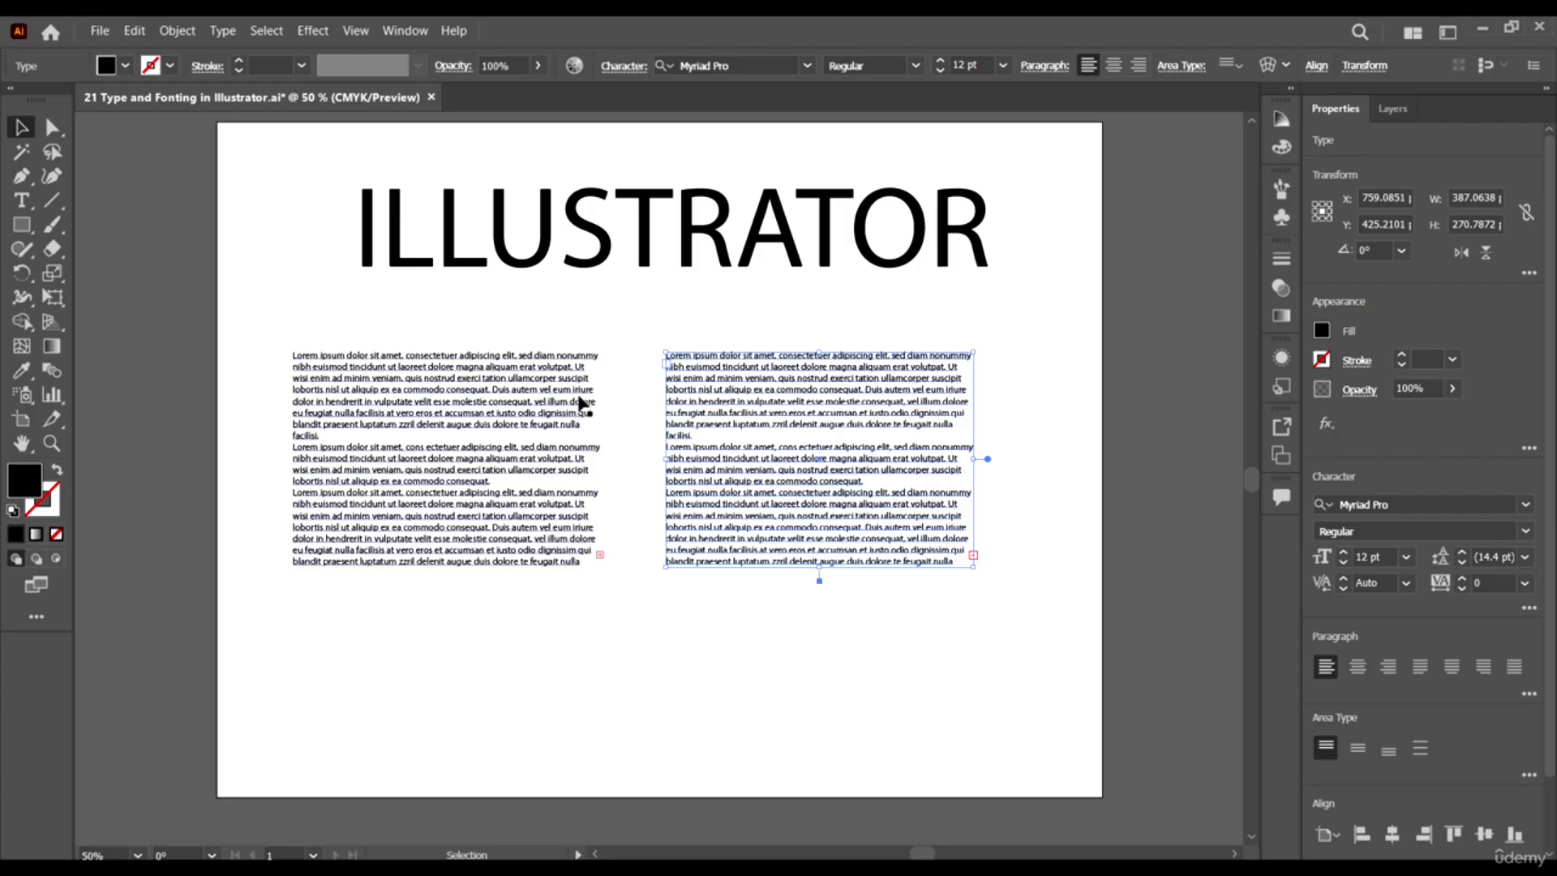
click(364, 388)
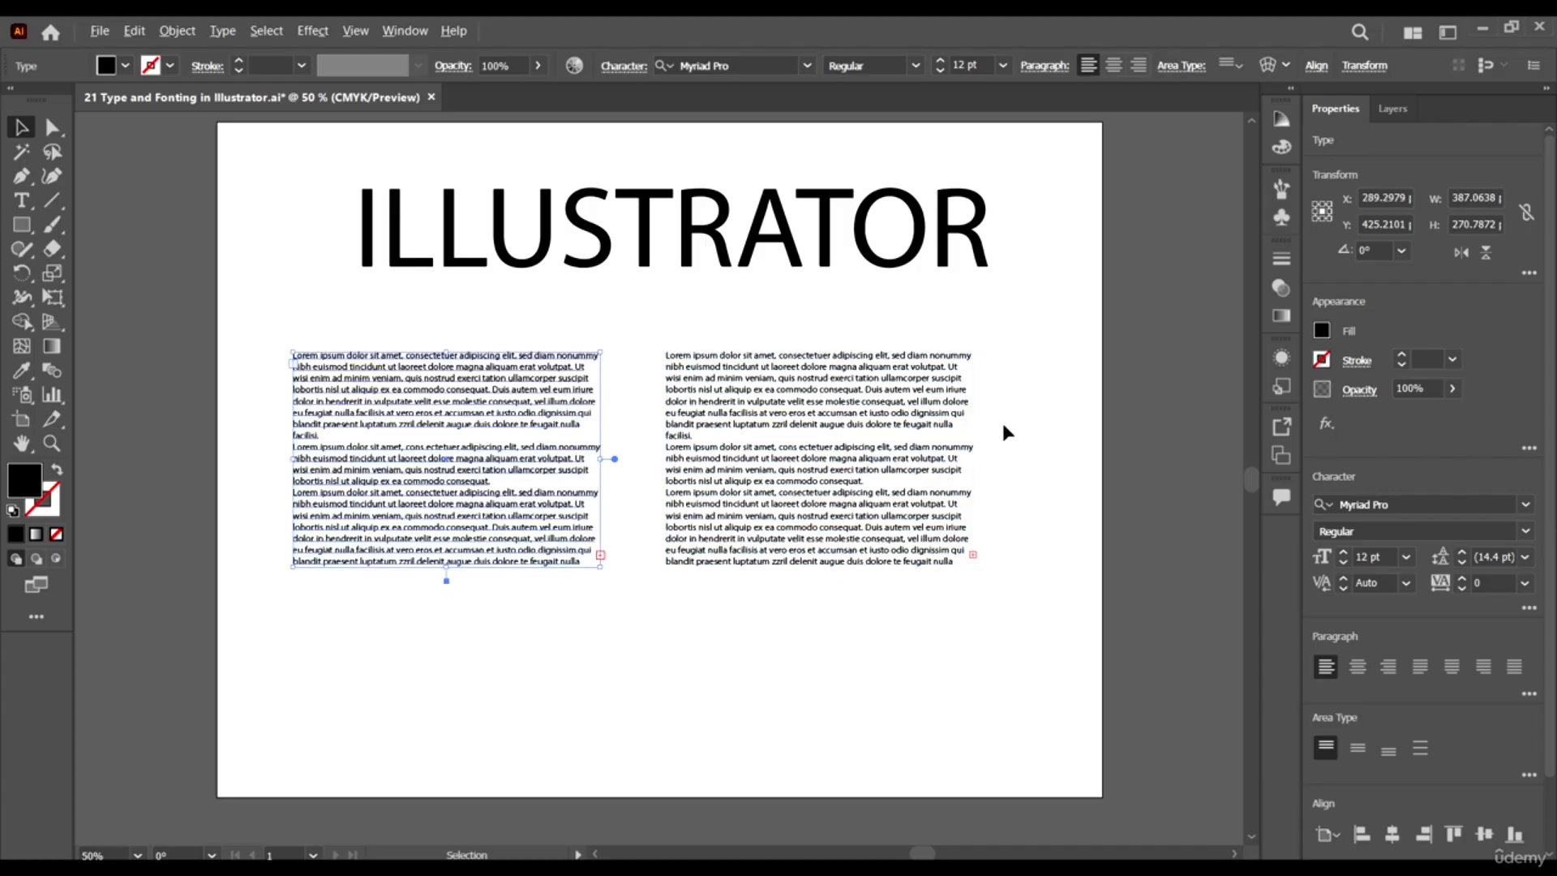
click(874, 391)
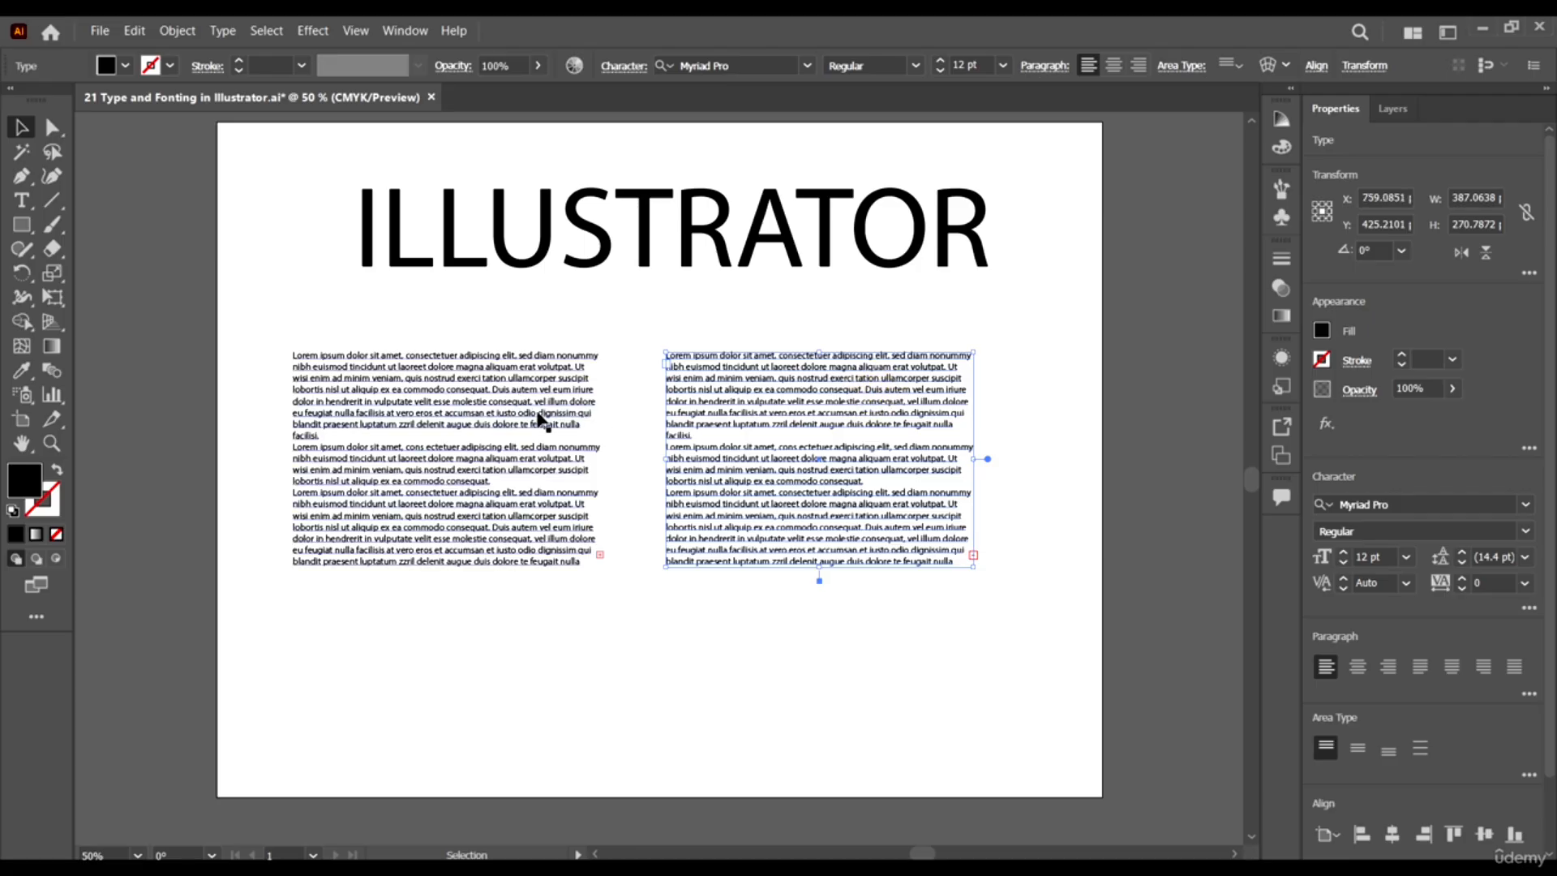
click(539, 412)
Delete all the placeholder text inside the duplicated frame, keeping the empty frame.
double_click(861, 444)
key(ctrl+a)
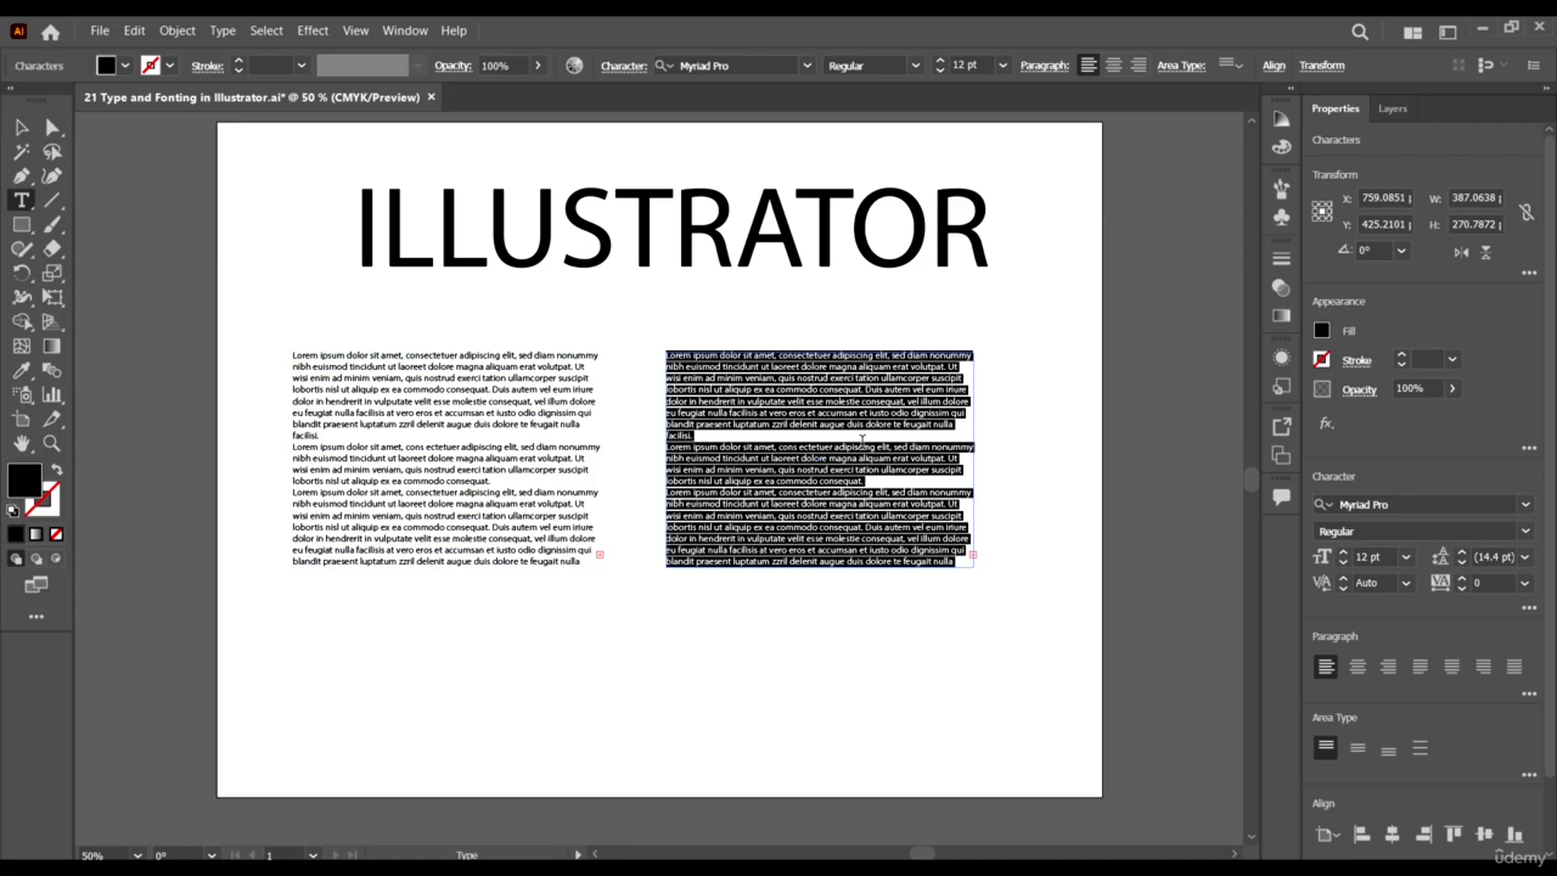
key(BackSpace)
click(21, 128)
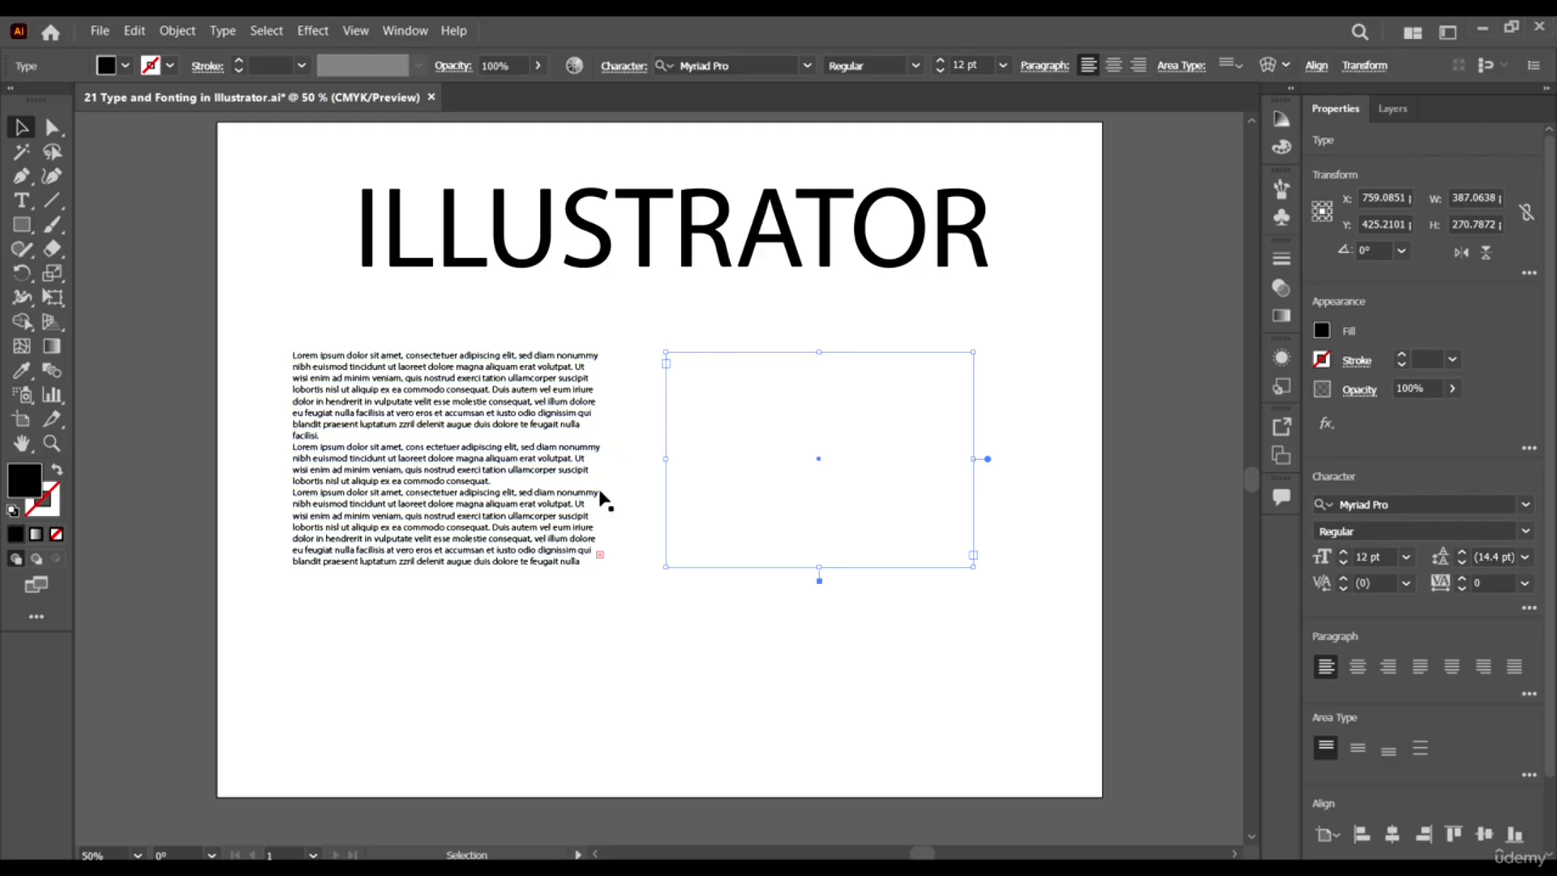
Extend the original paragraph frame's height to about 334 pt and reduce it to about 289 pt.
click(531, 526)
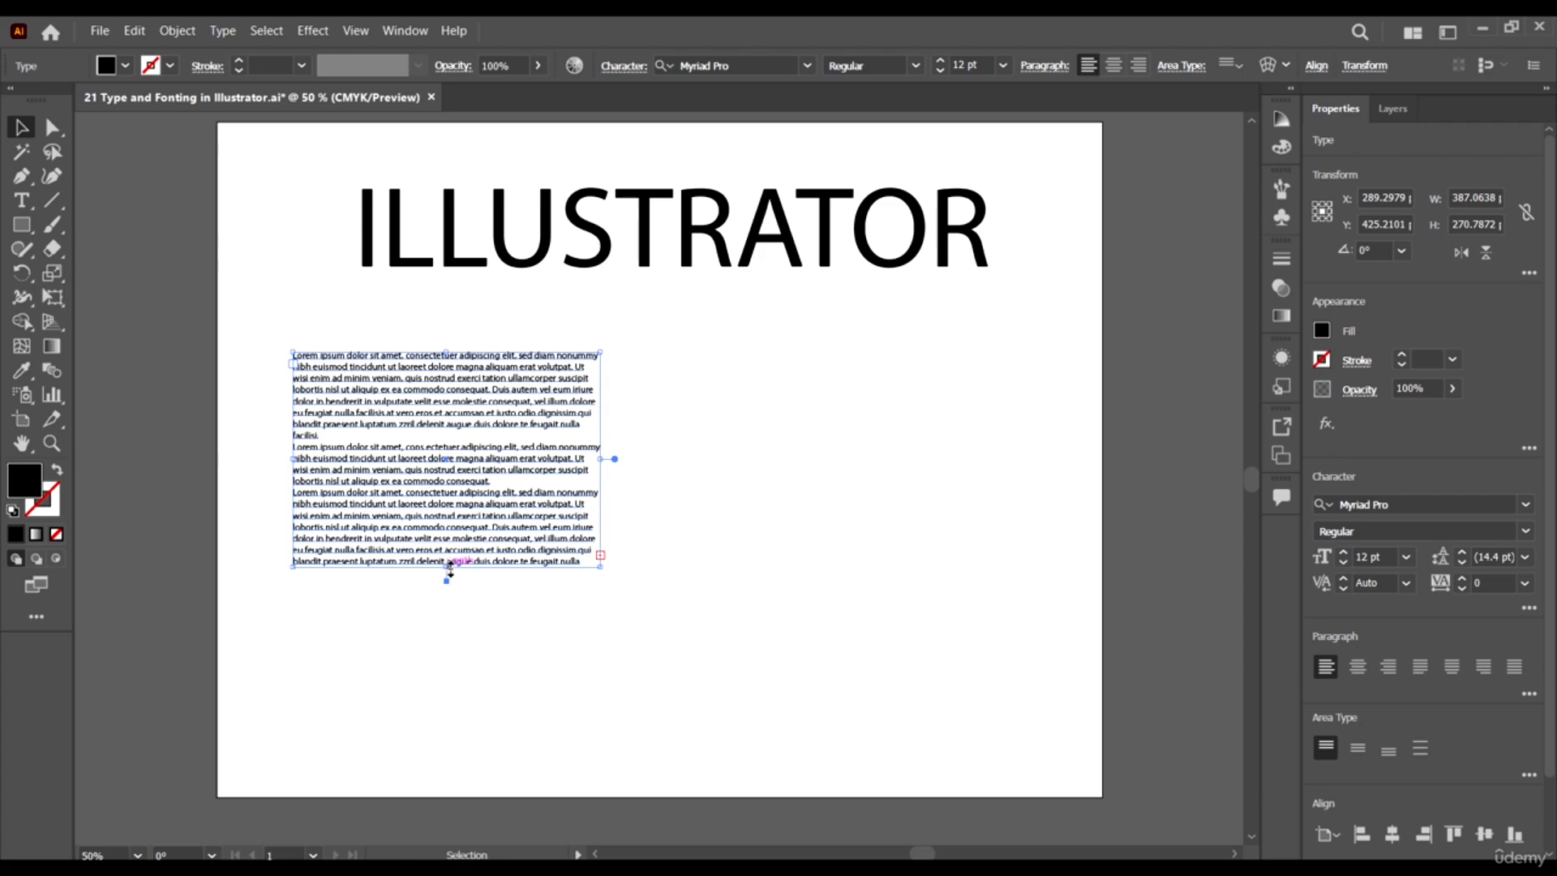
drag(450, 572, 451, 601)
drag(455, 620, 454, 621)
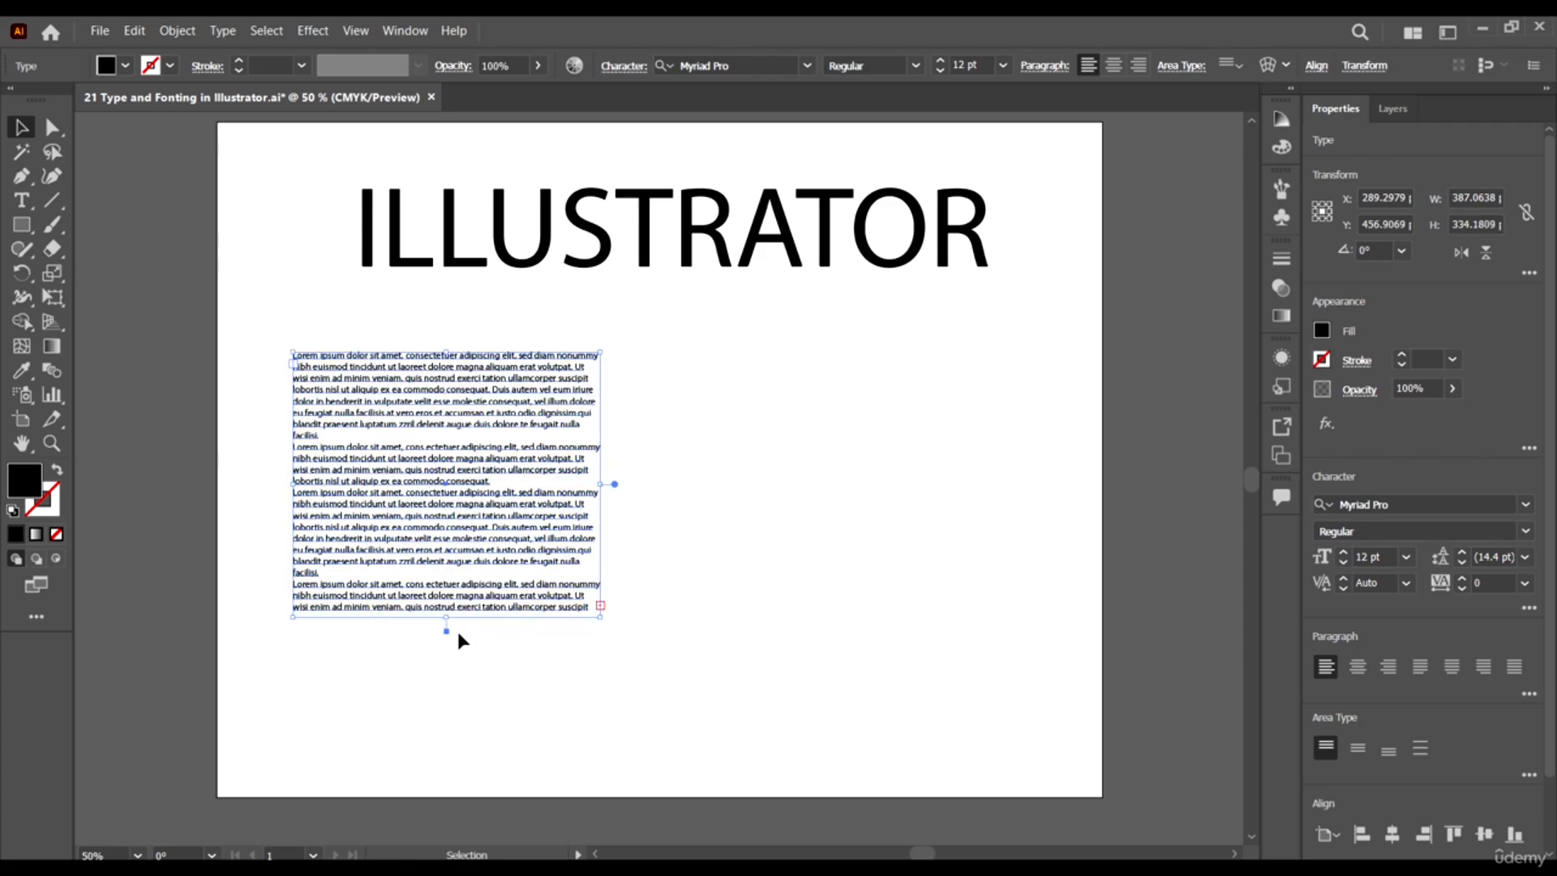
drag(446, 617, 448, 580)
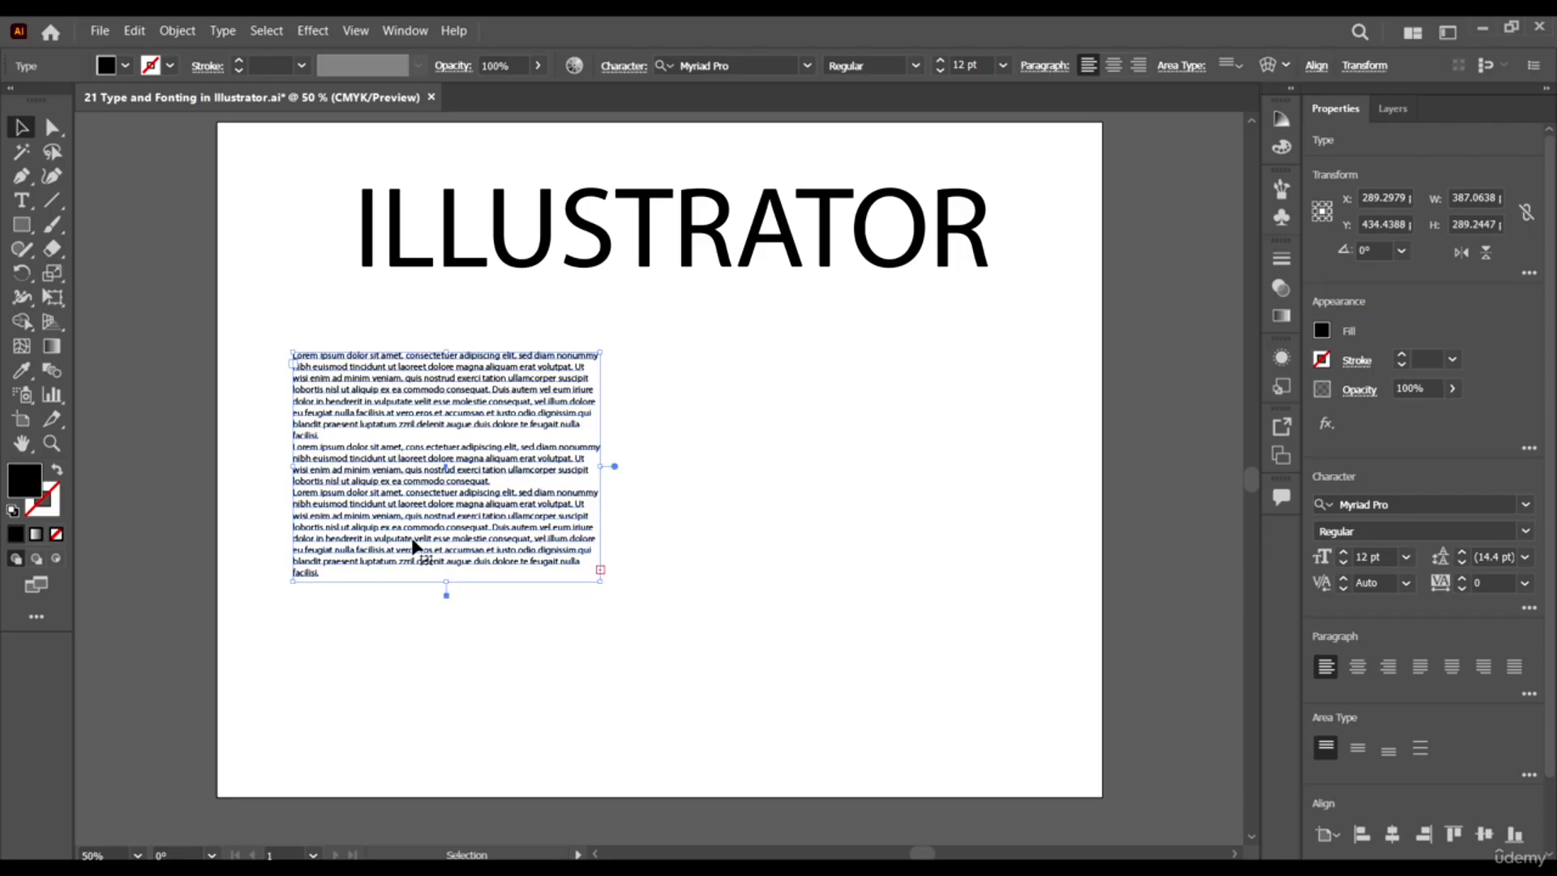
Thread the paragraph's overflow text into a new linked frame beside it and extend that frame to about 387 × 300 pt.
click(723, 351)
scroll(635, 561, up, 1)
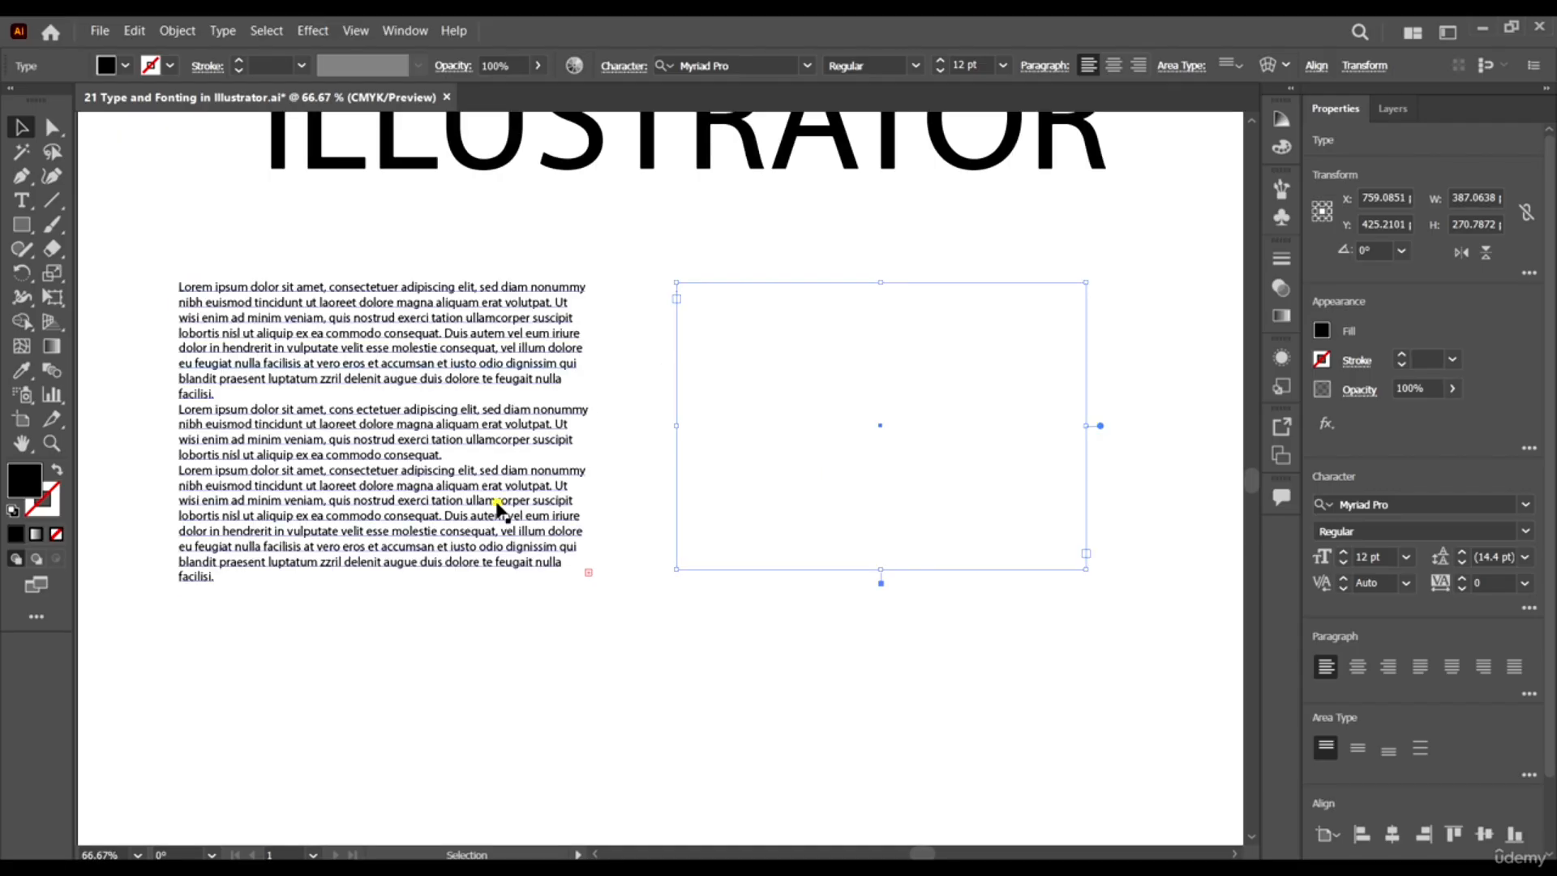
click(497, 505)
scroll(584, 580, up, 4)
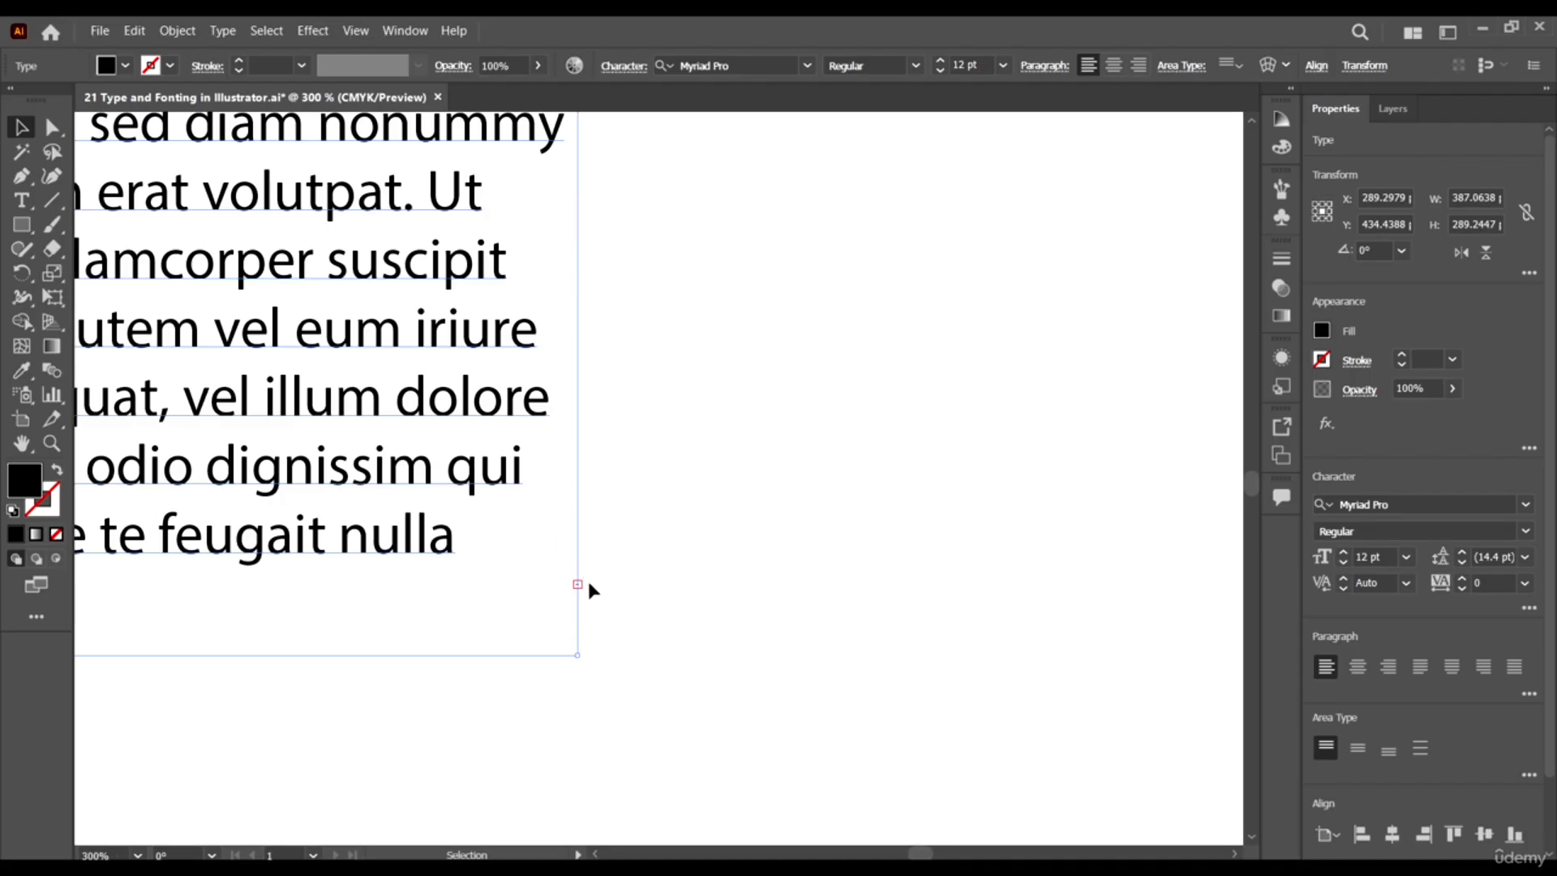
scroll(578, 584, down, 5)
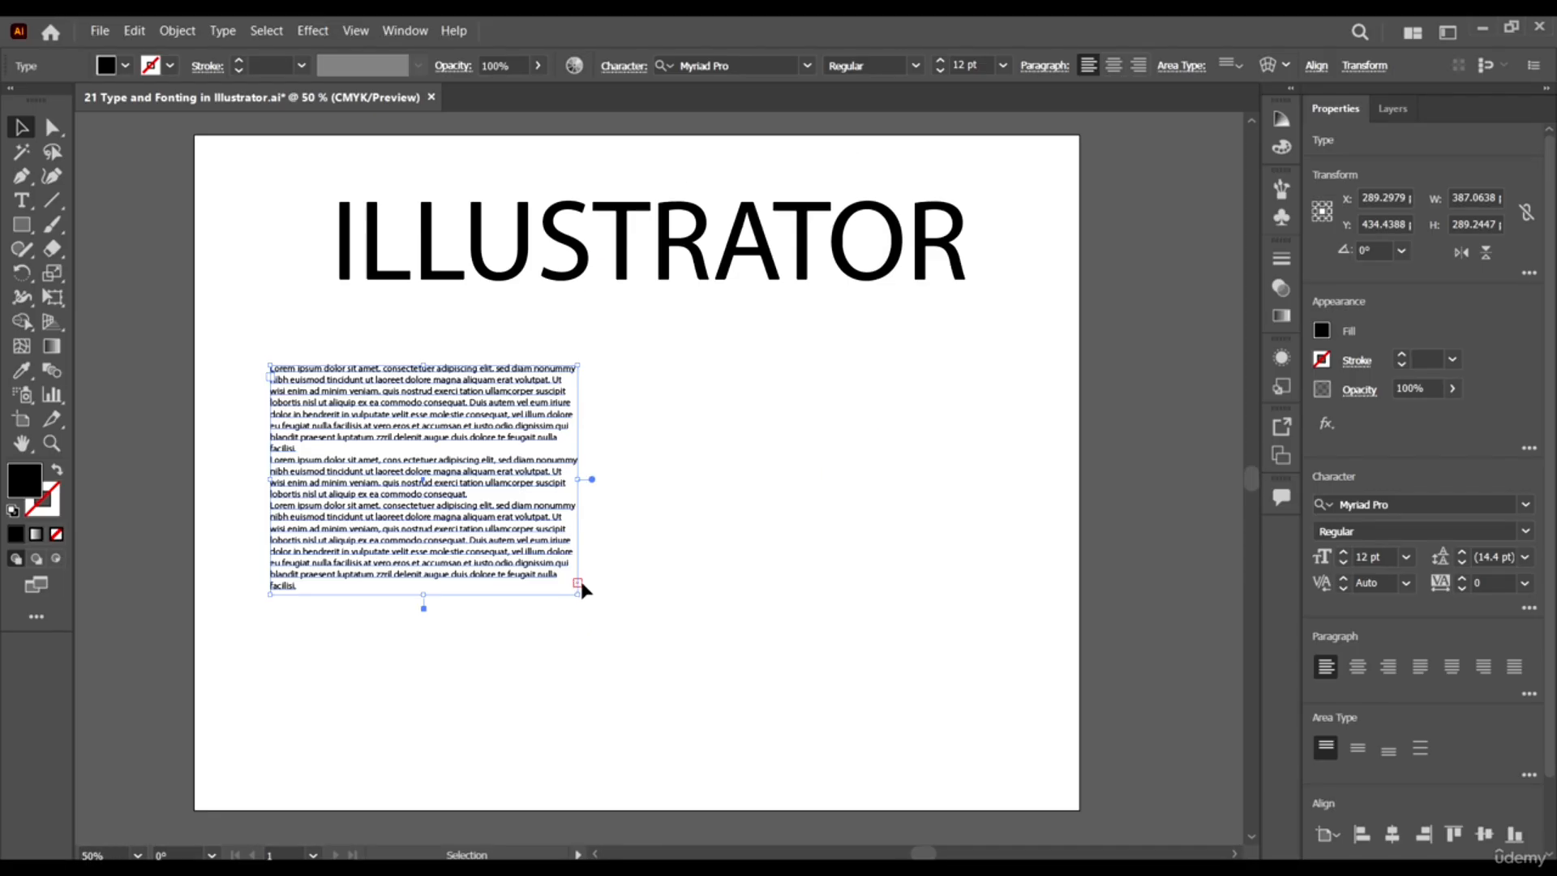
key(t)
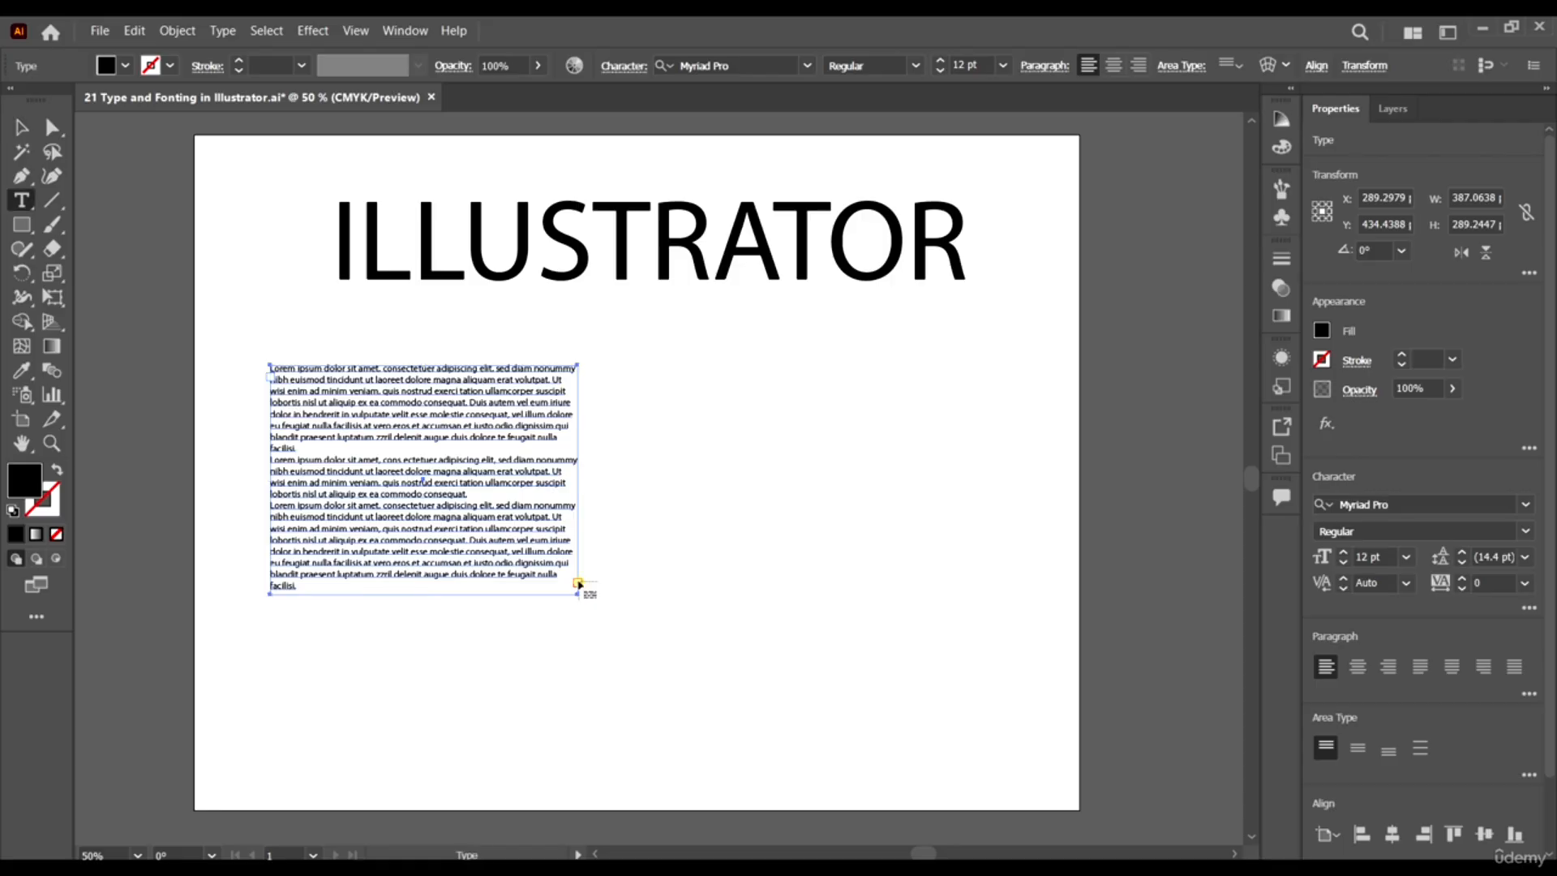
click(649, 382)
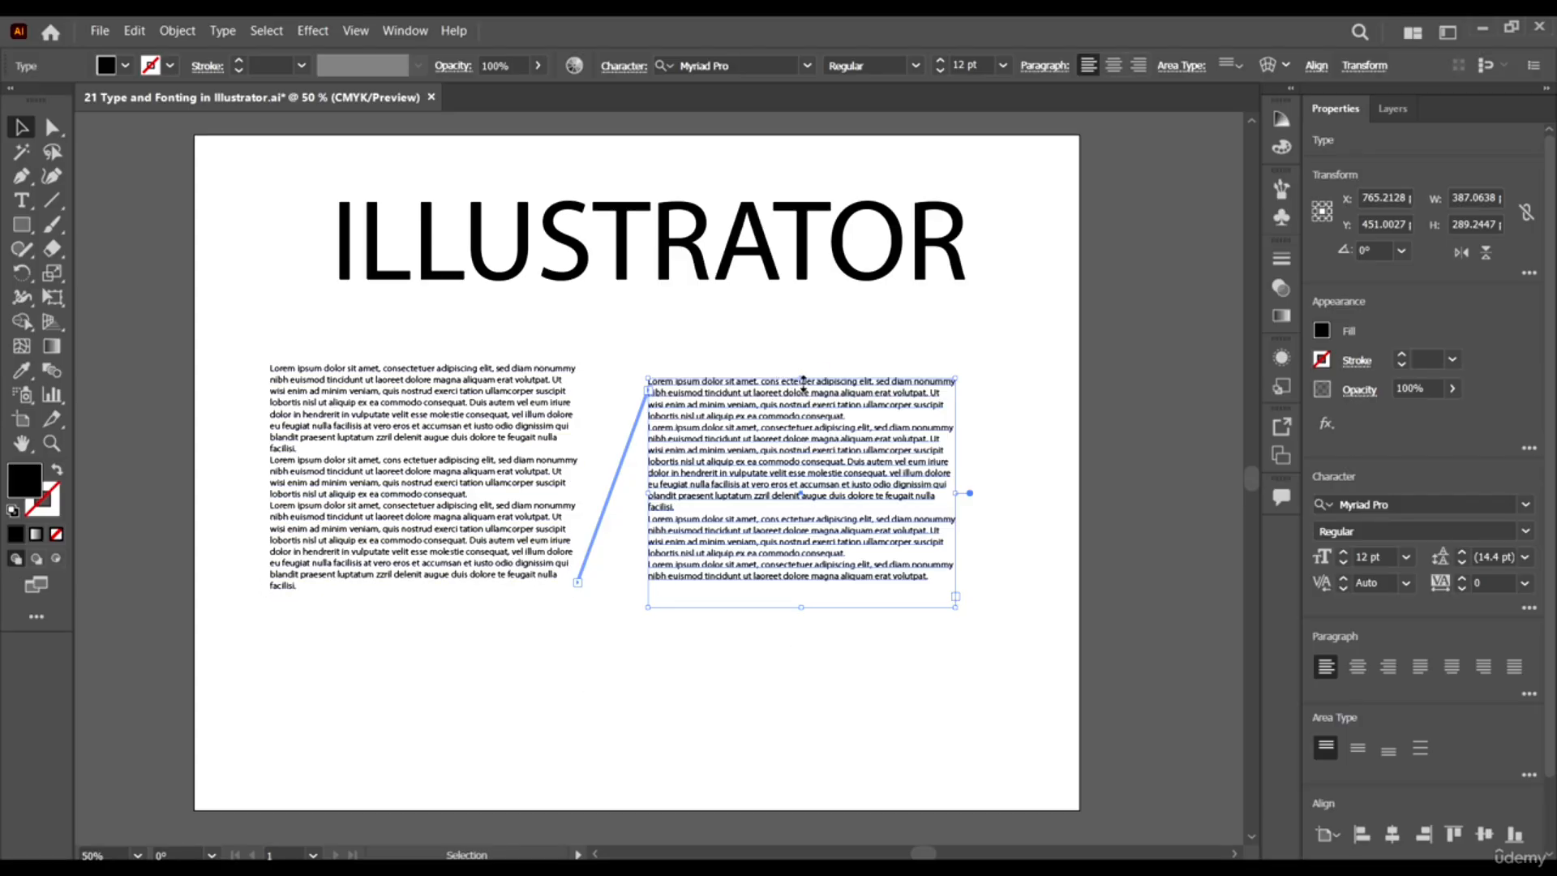
drag(799, 386, 801, 377)
Reflow text between the linked frames by setting the first frame's height to about 252 pt, 306 pt and finally 325 pt.
click(437, 554)
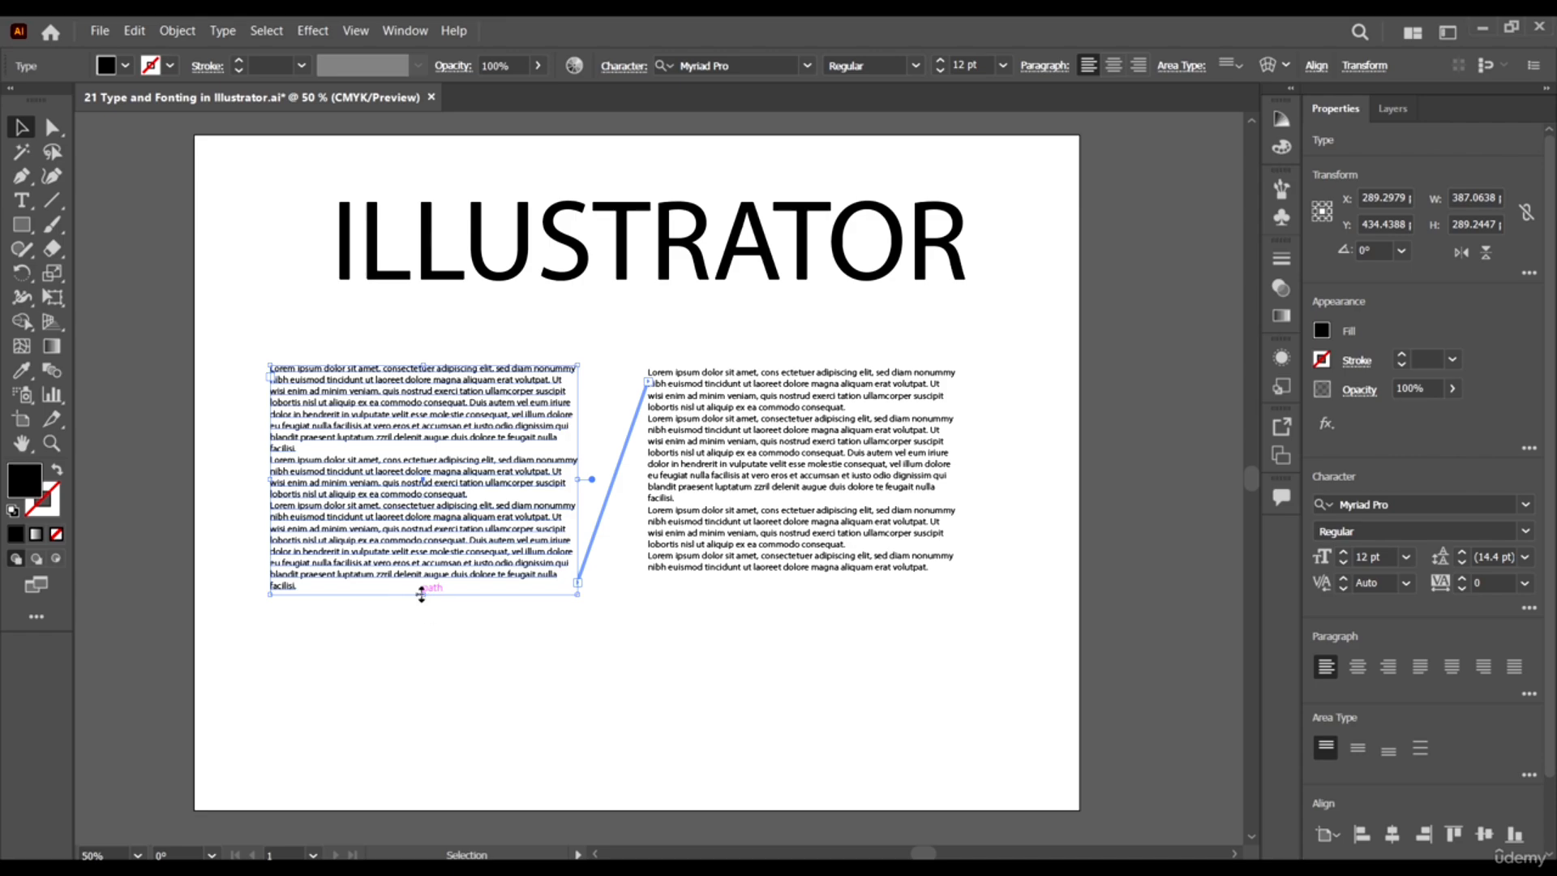
drag(421, 594, 421, 565)
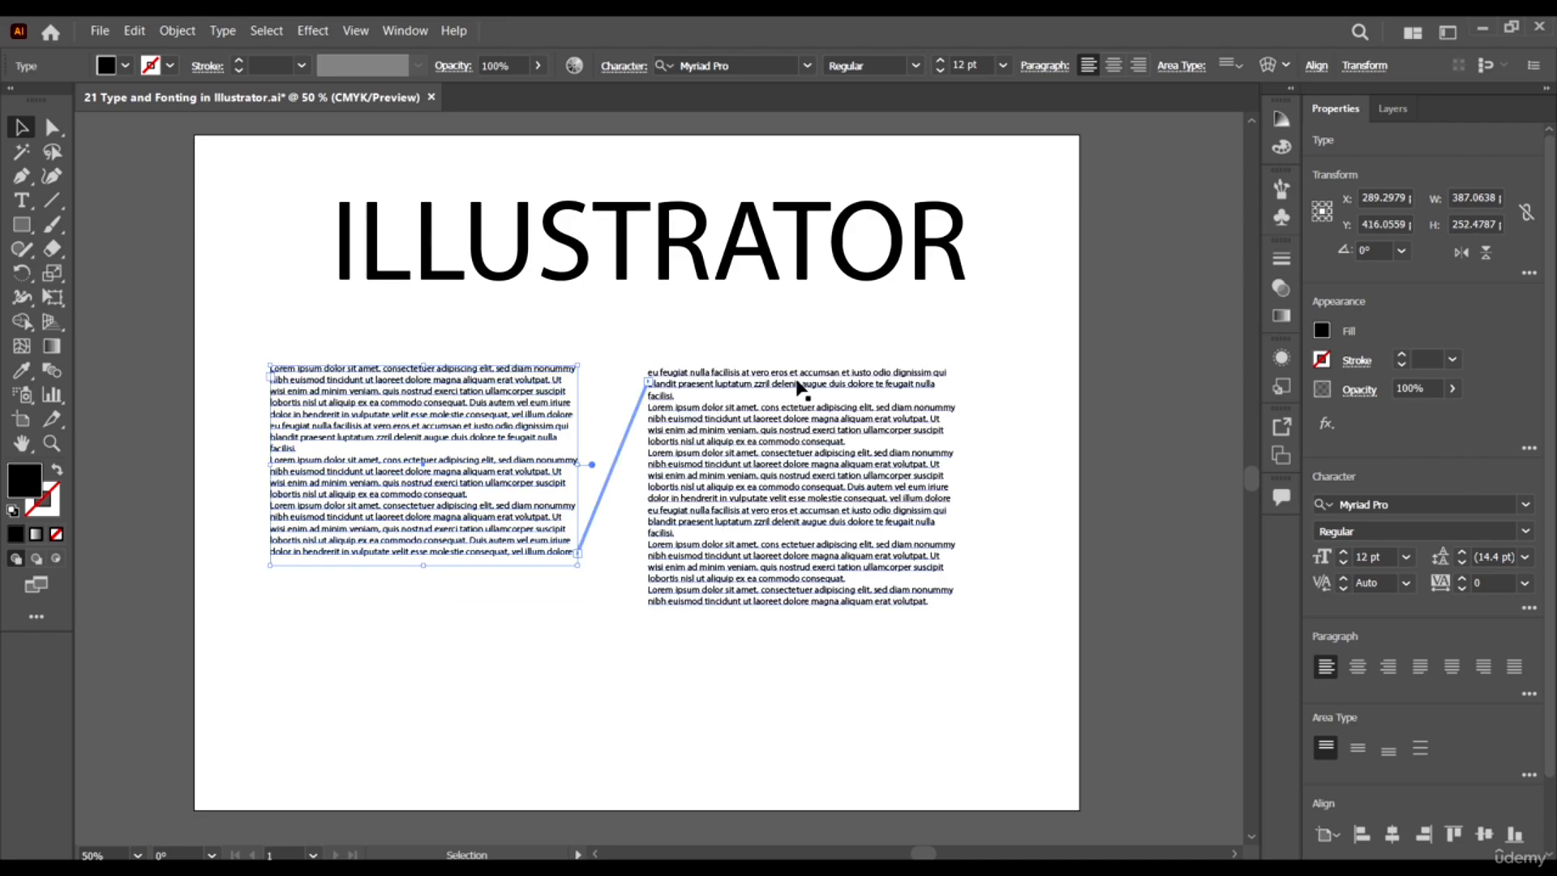
click(807, 568)
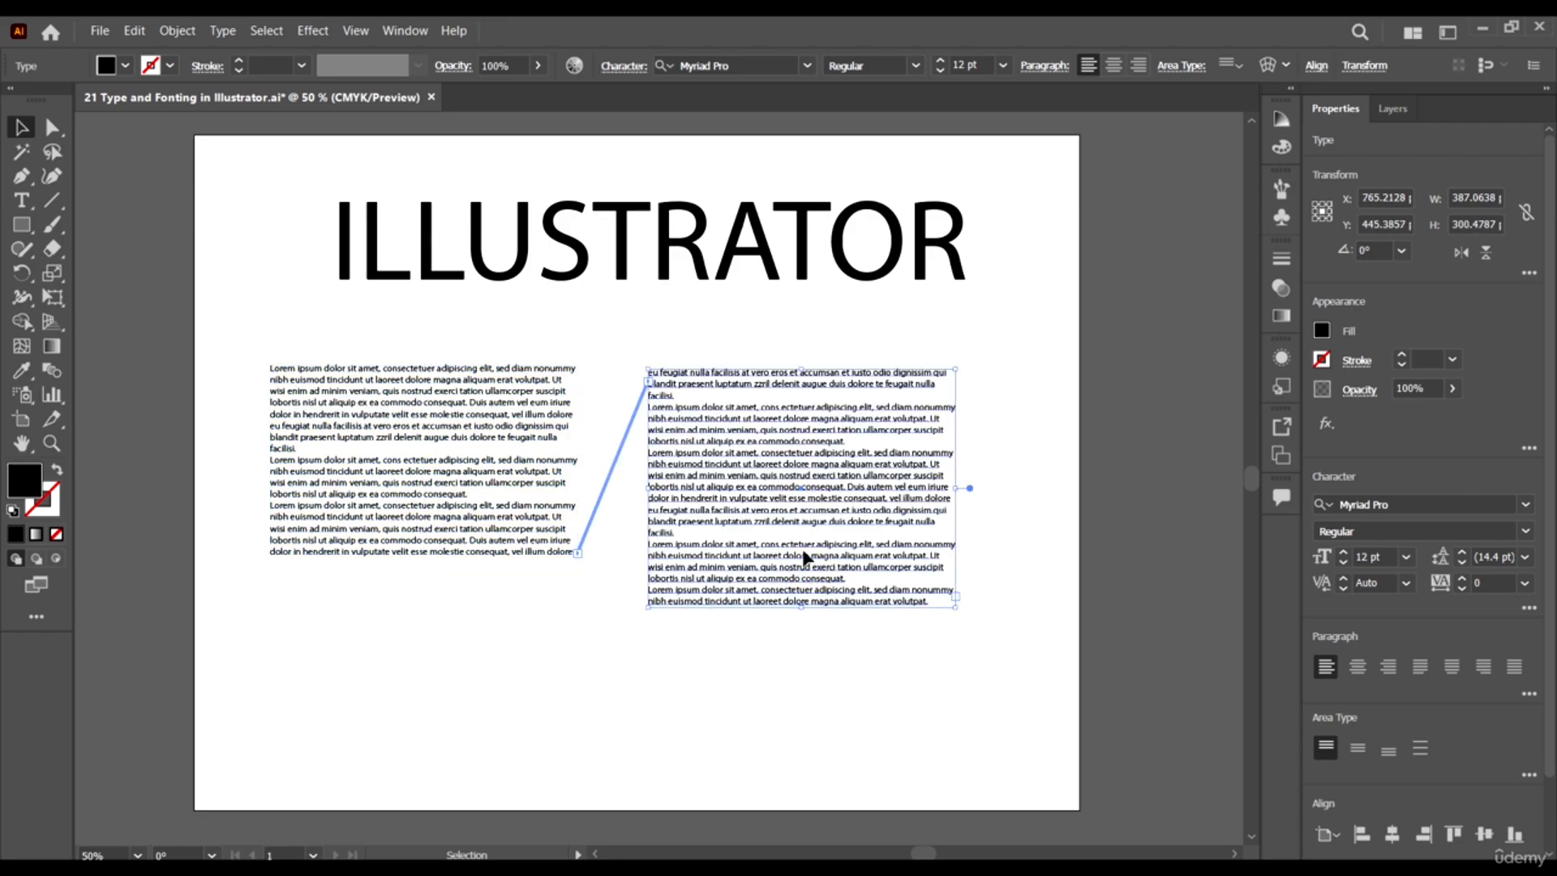
click(485, 487)
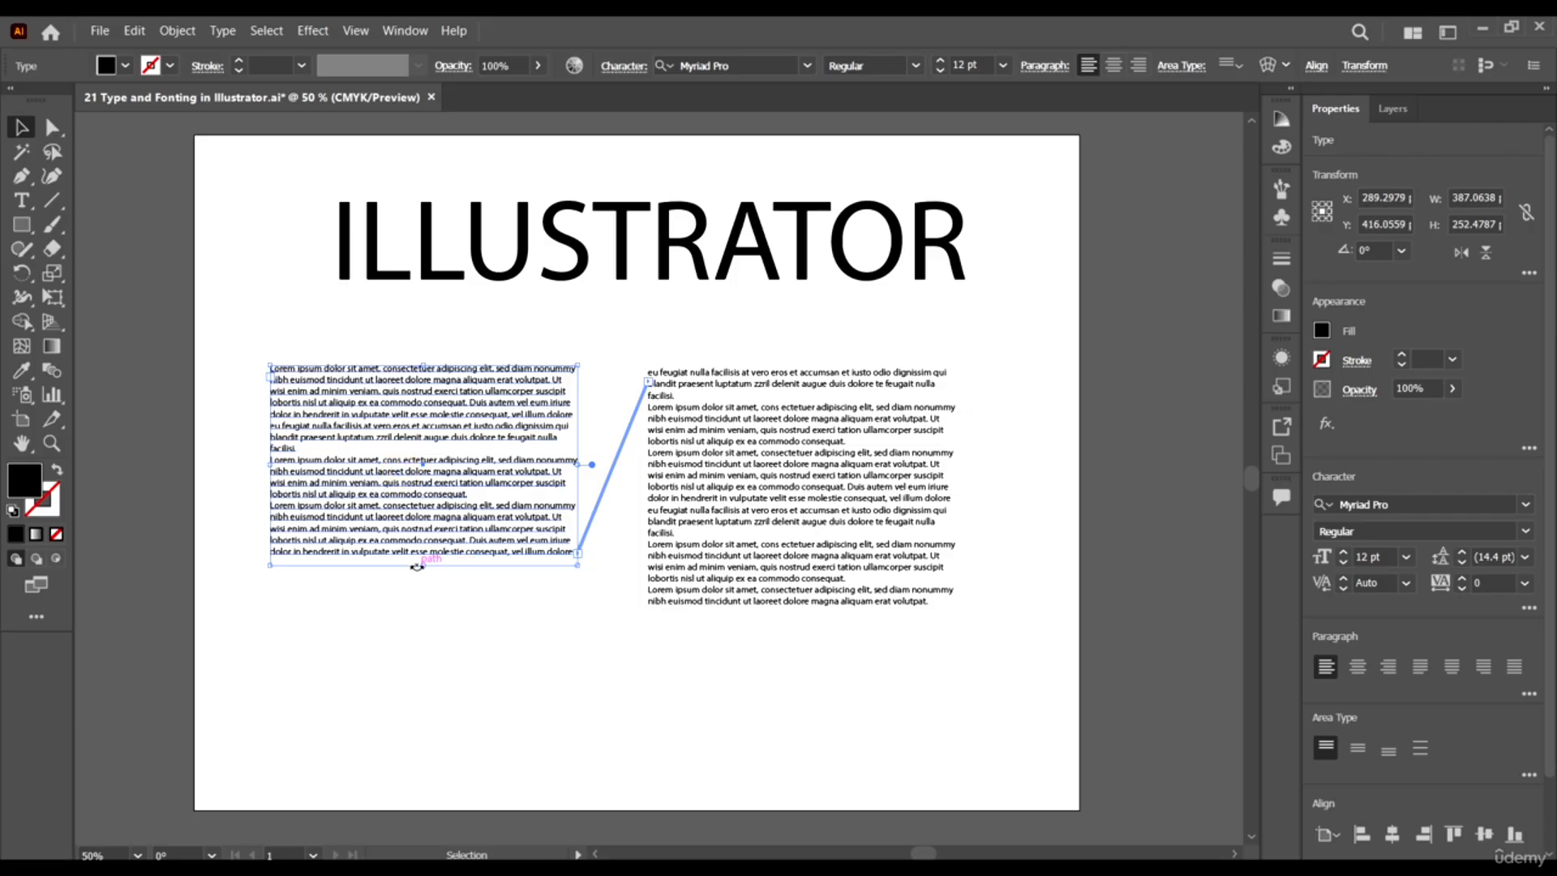
drag(422, 572, 427, 608)
click(752, 546)
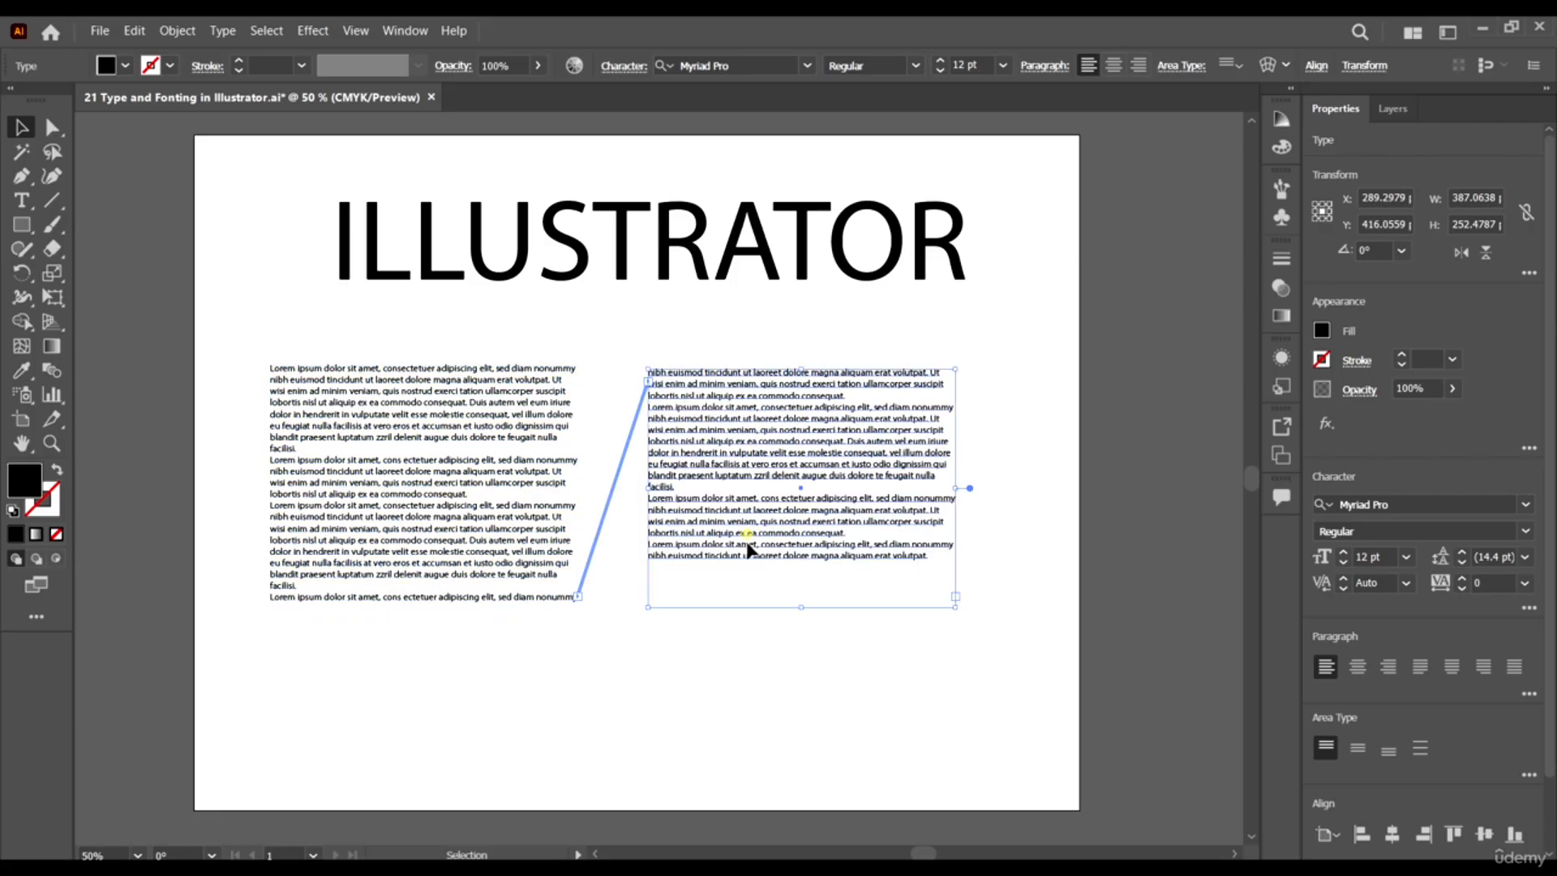
click(434, 588)
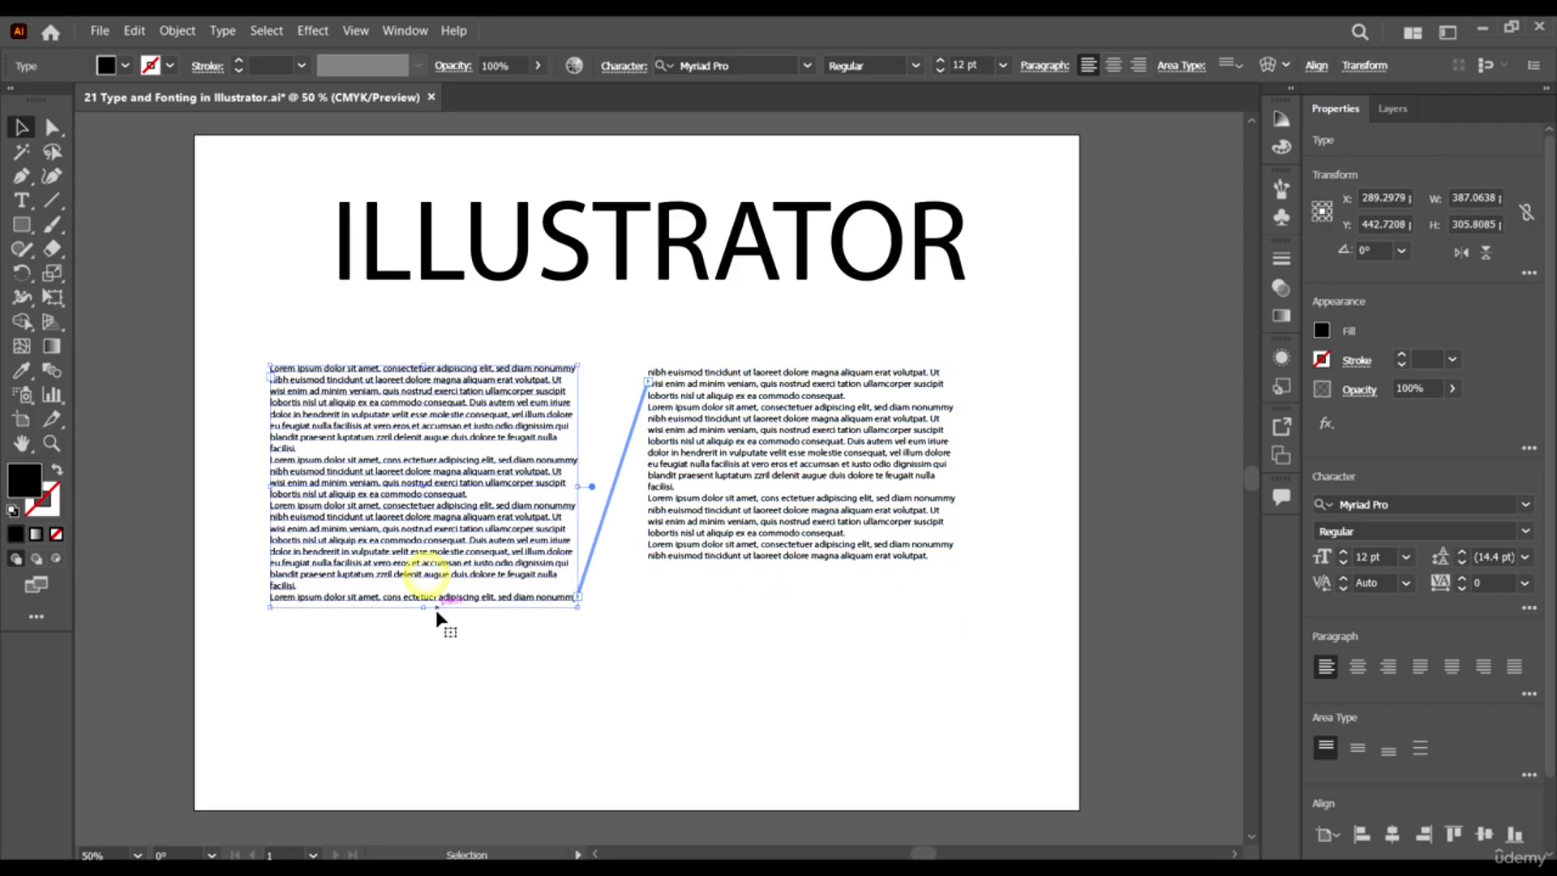
drag(424, 607, 424, 621)
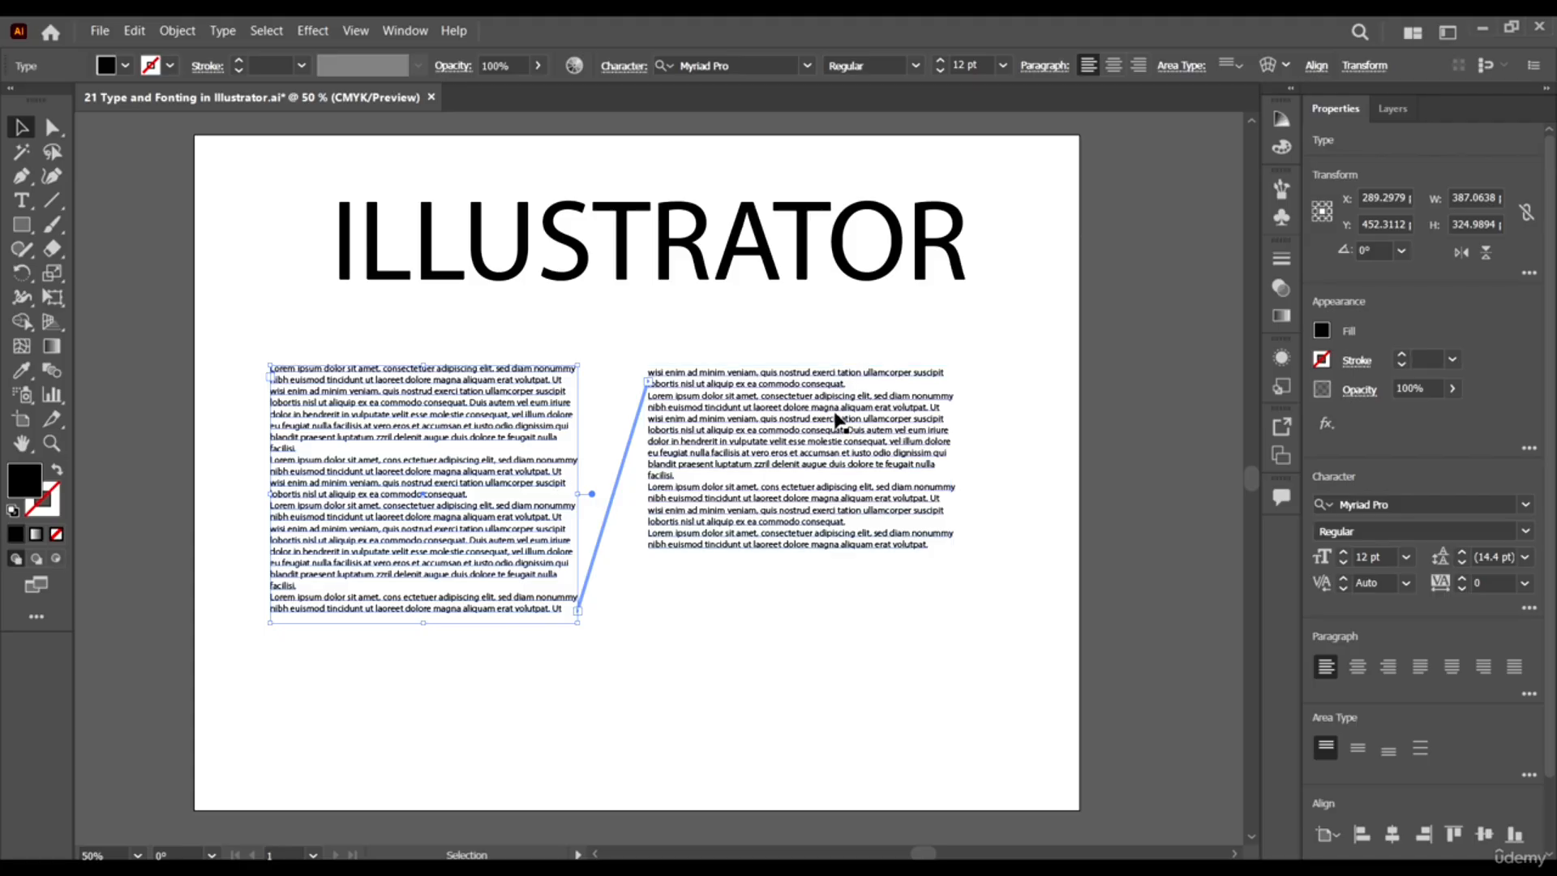
click(891, 635)
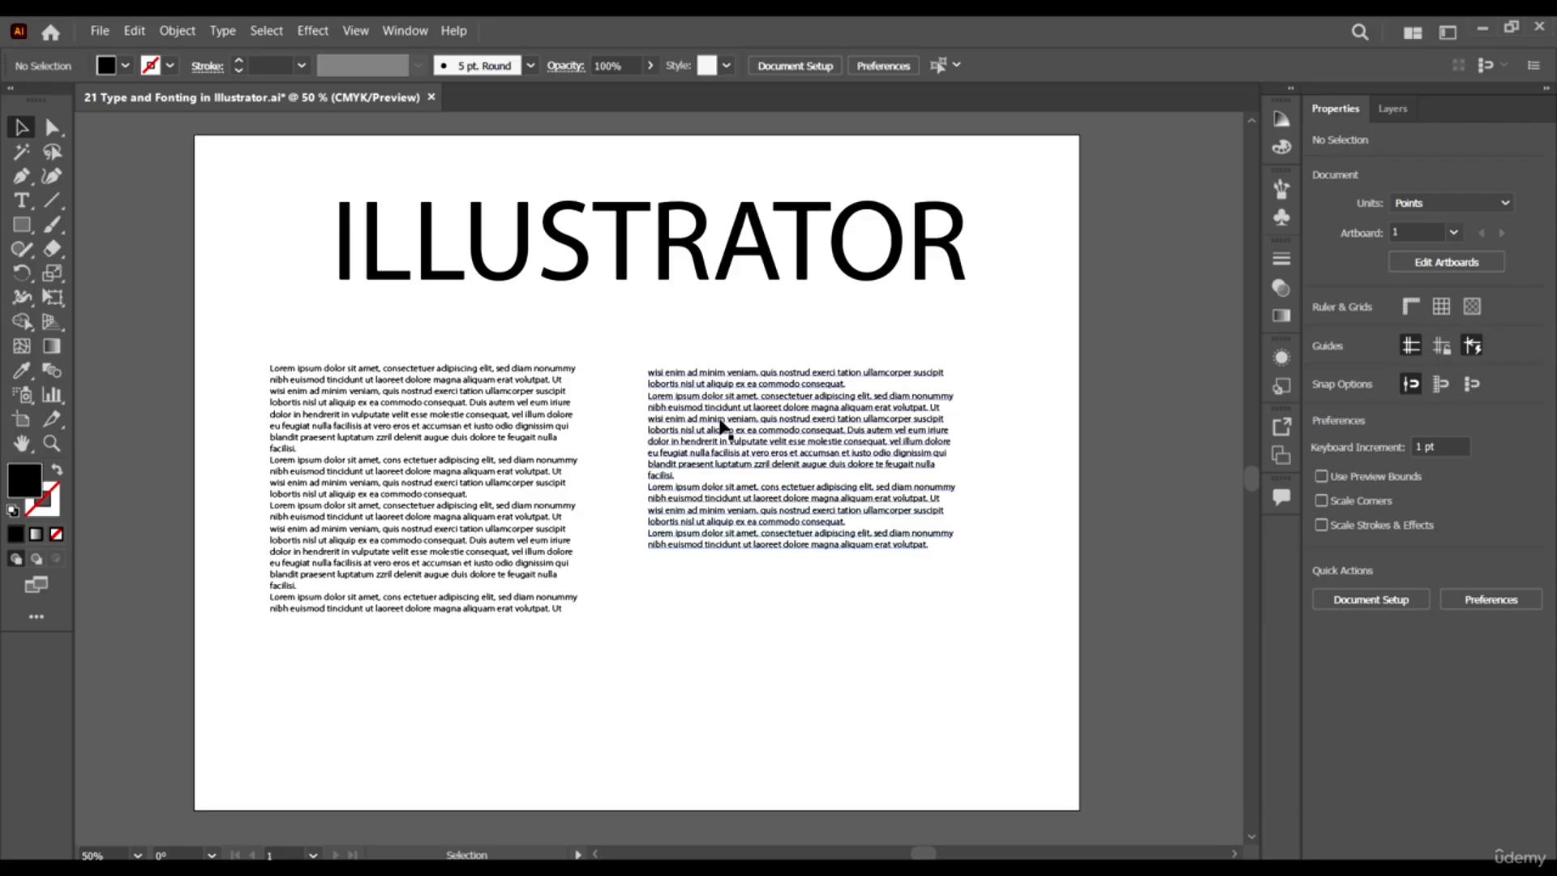
Move the second linked frame closer to the first, to about X 714 pt, and undo the move.
drag(740, 428, 700, 430)
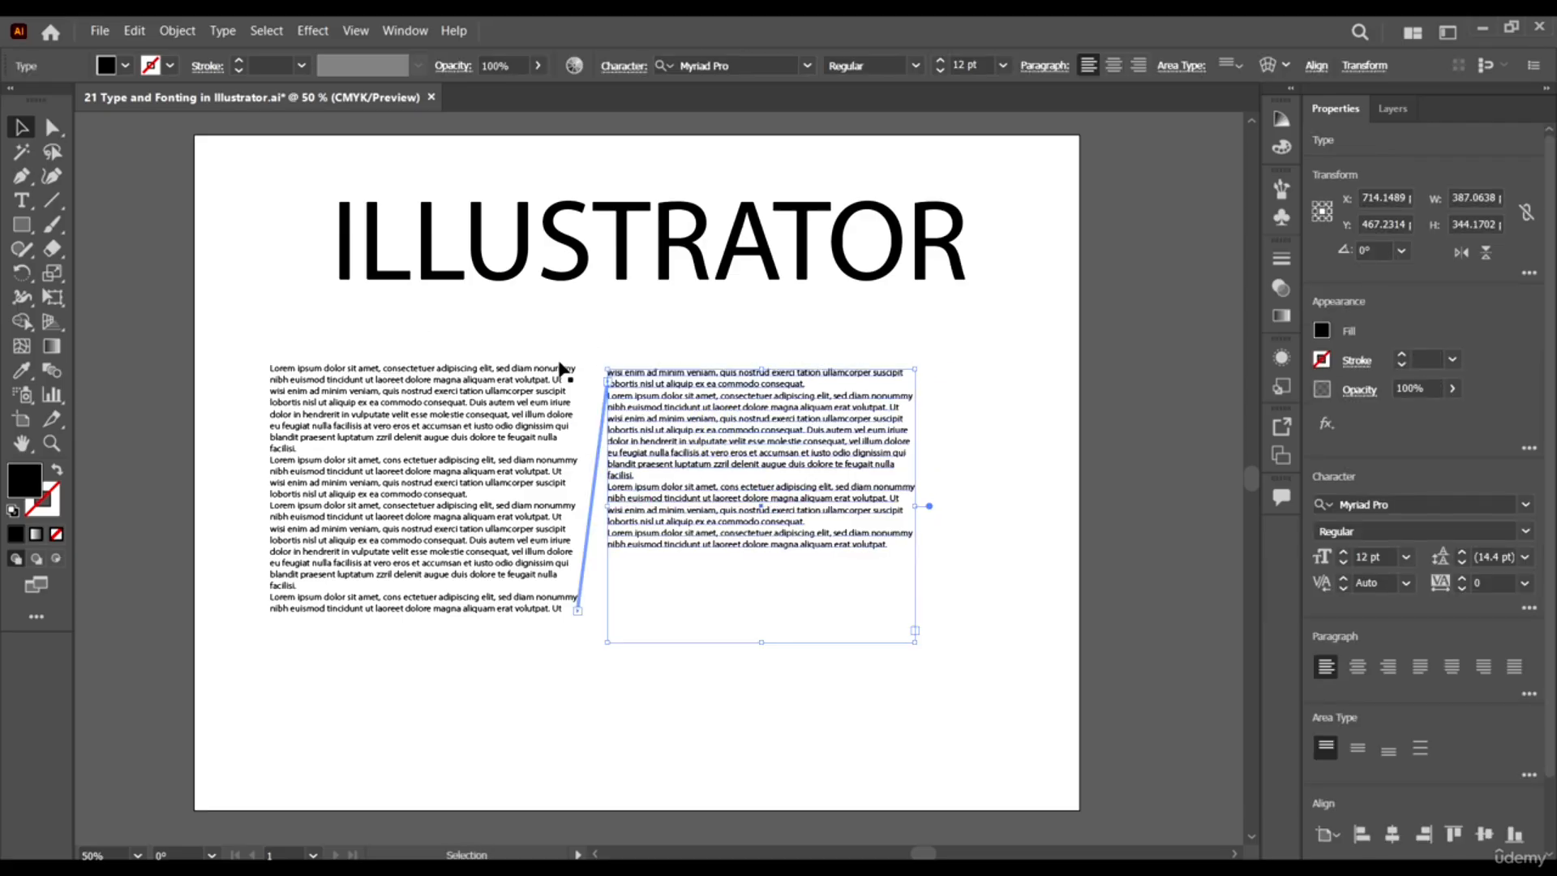
key(a)
key(ctrl+z)
key(v)
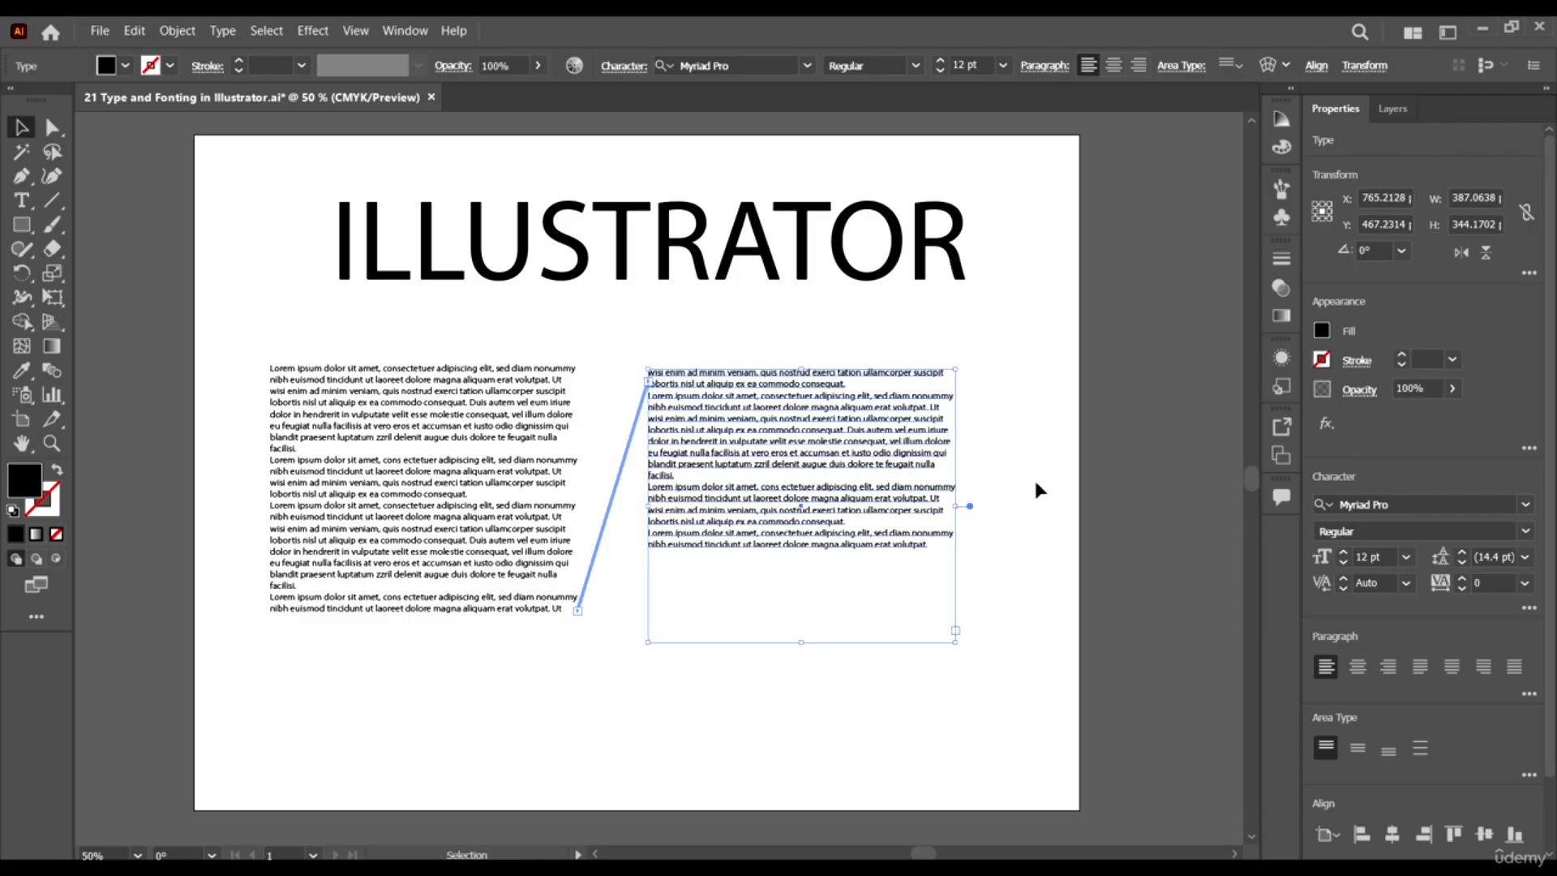
Delete the second linked text frame.
click(1033, 477)
click(711, 428)
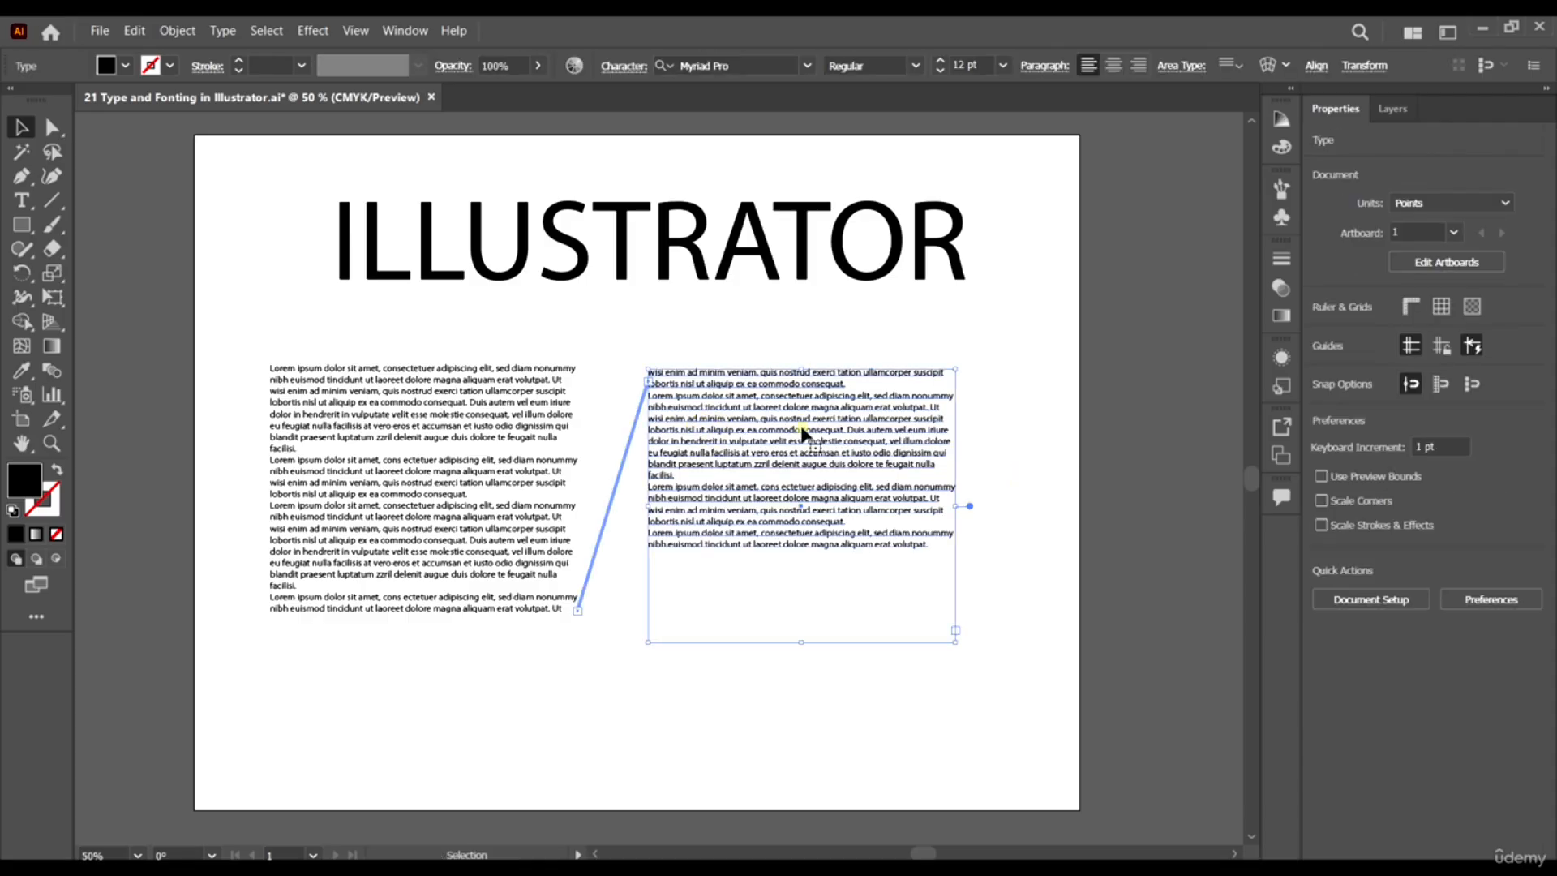
key(Delete)
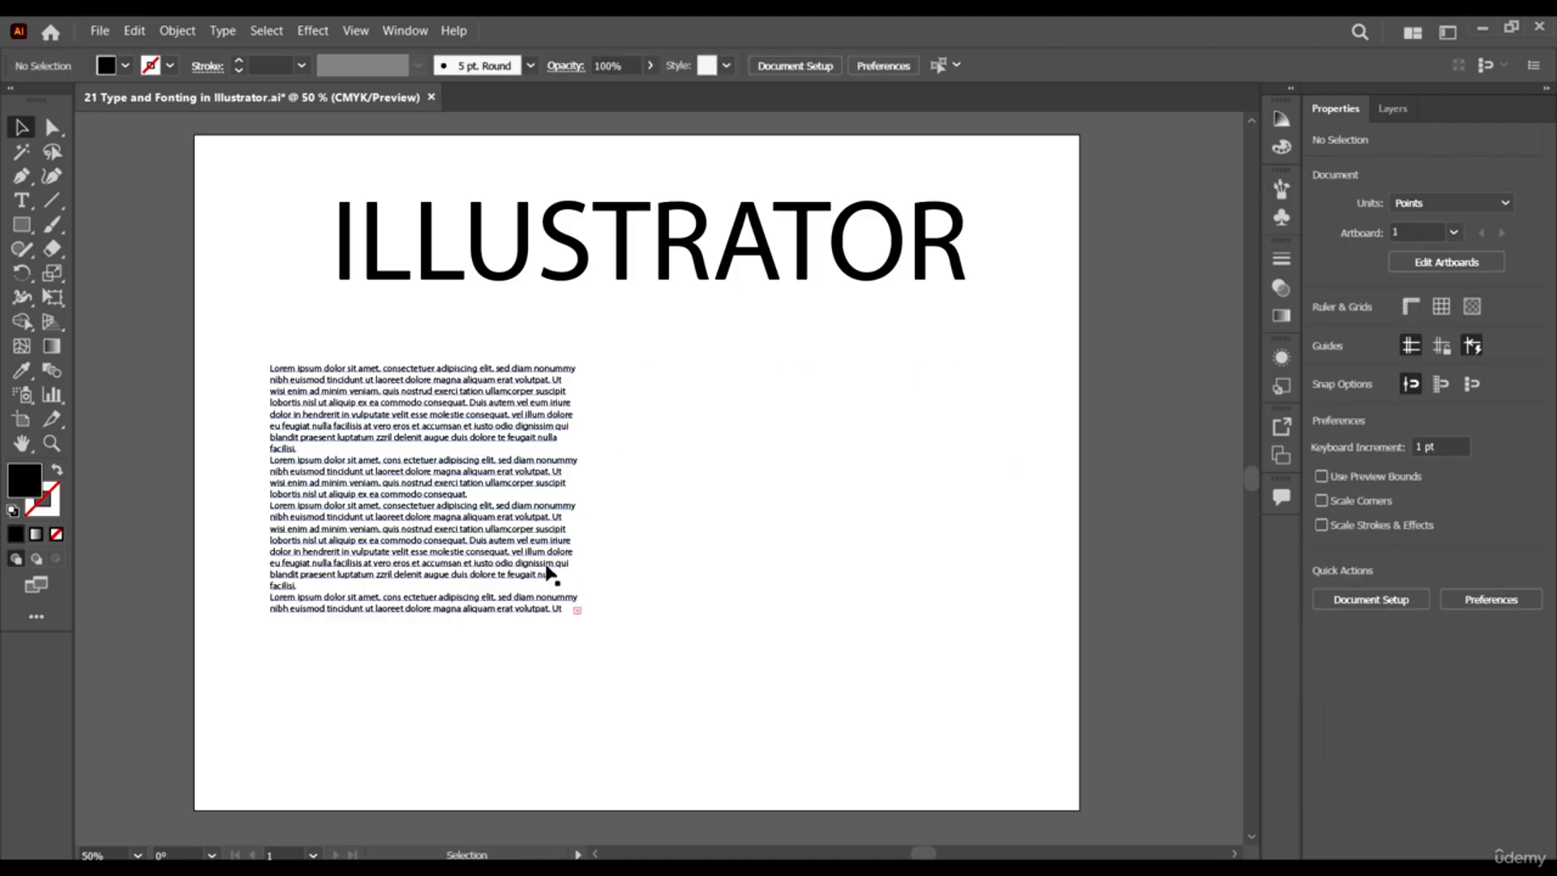
Extend the remaining paragraph frame downward to a height of about 381 pt.
click(551, 578)
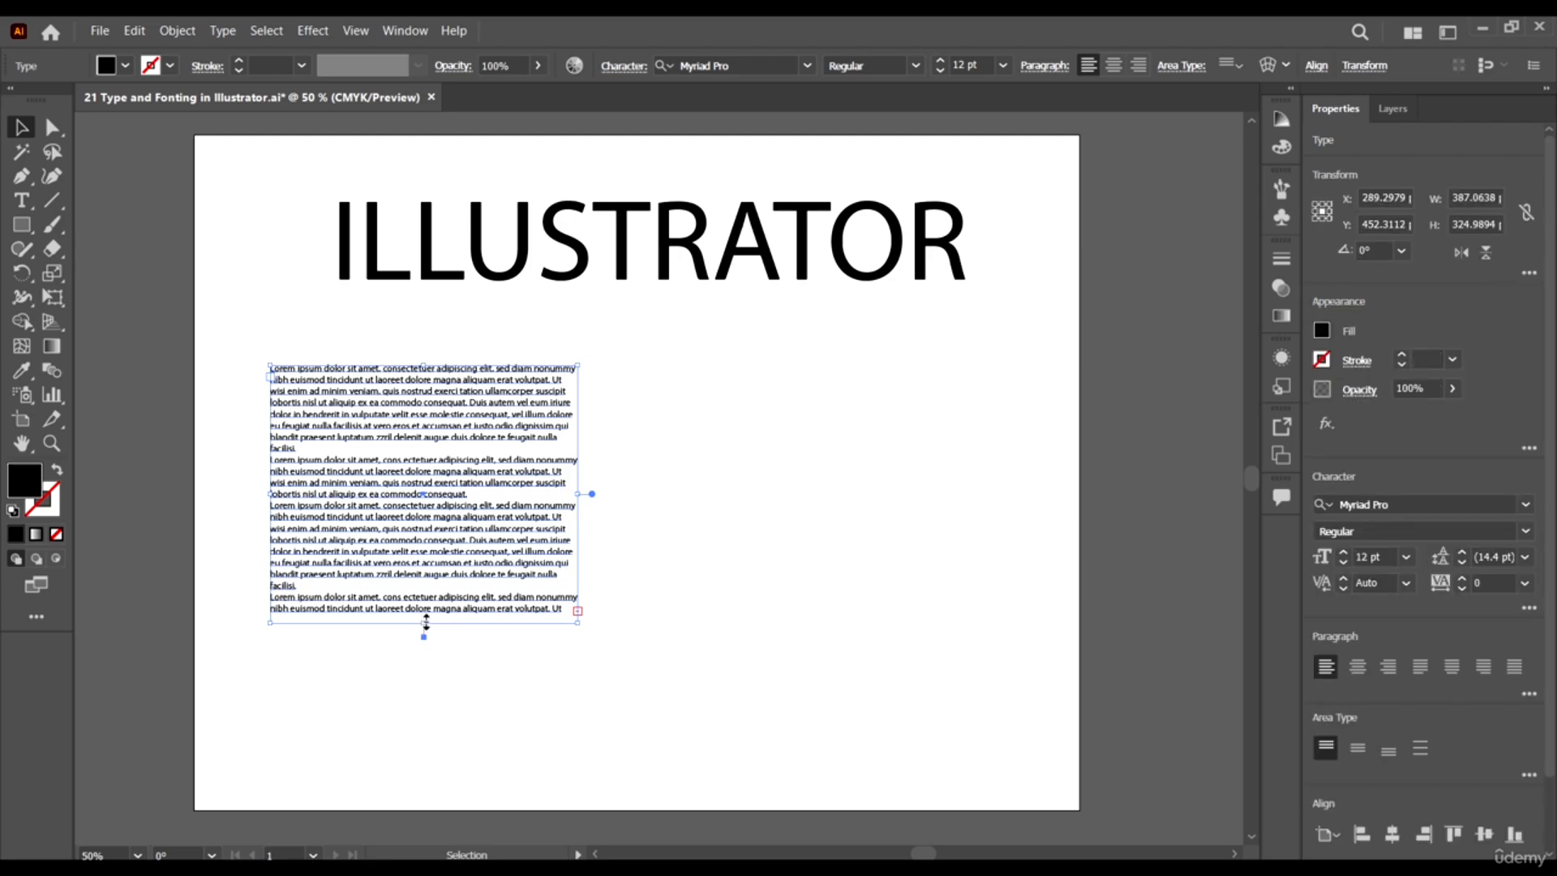
drag(423, 622, 424, 666)
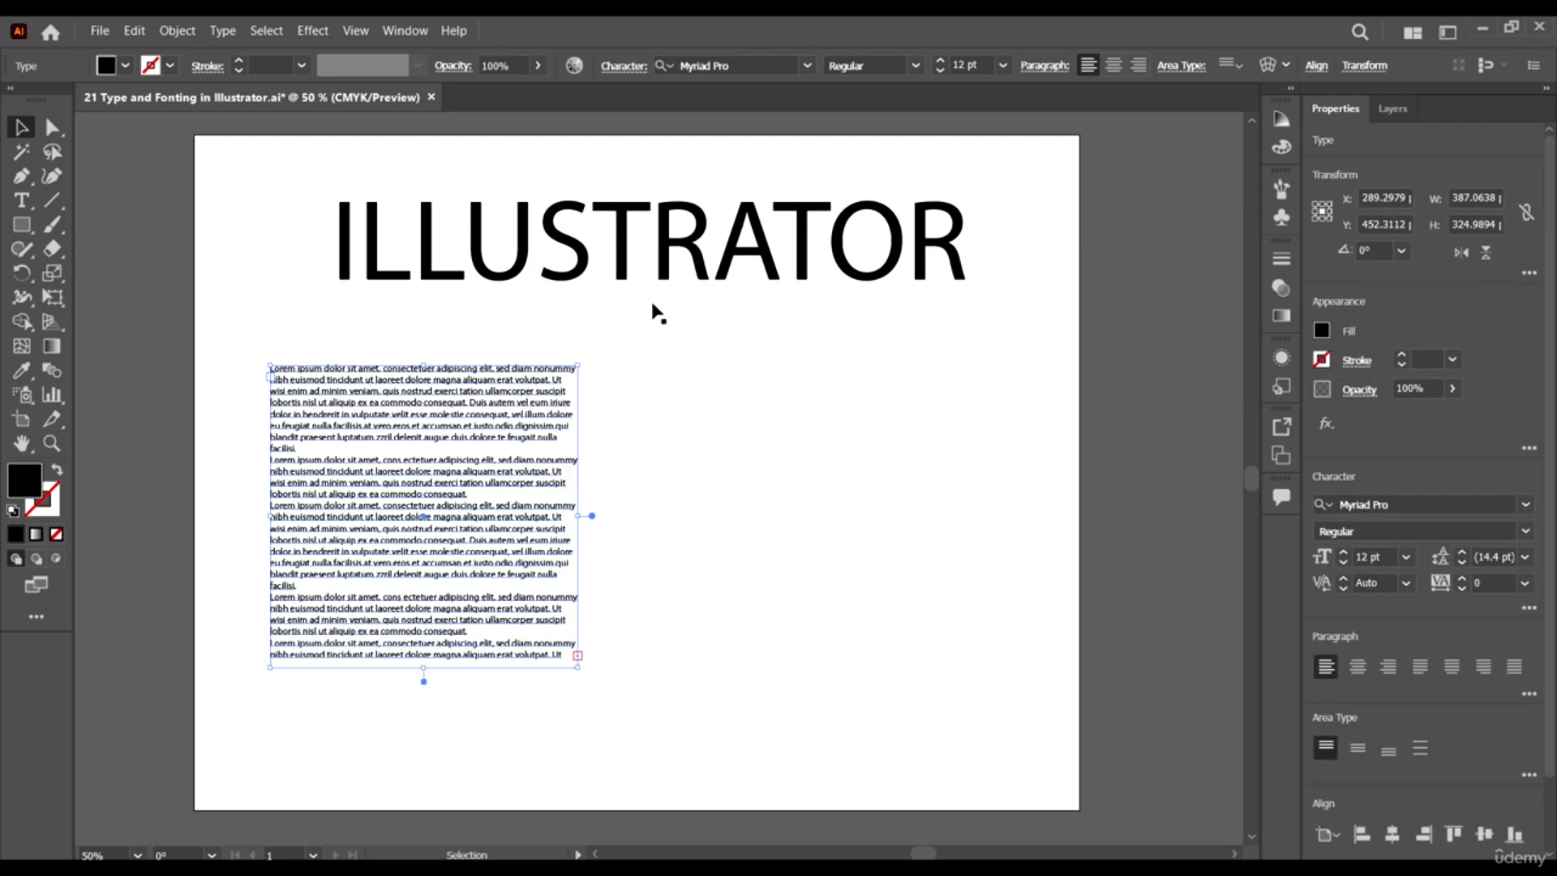
click(619, 260)
click(456, 437)
Scale the ILLUSTRATOR heading down to about 32 pt, up to about 53 pt, and enlarge it again across the upper artboard.
click(719, 288)
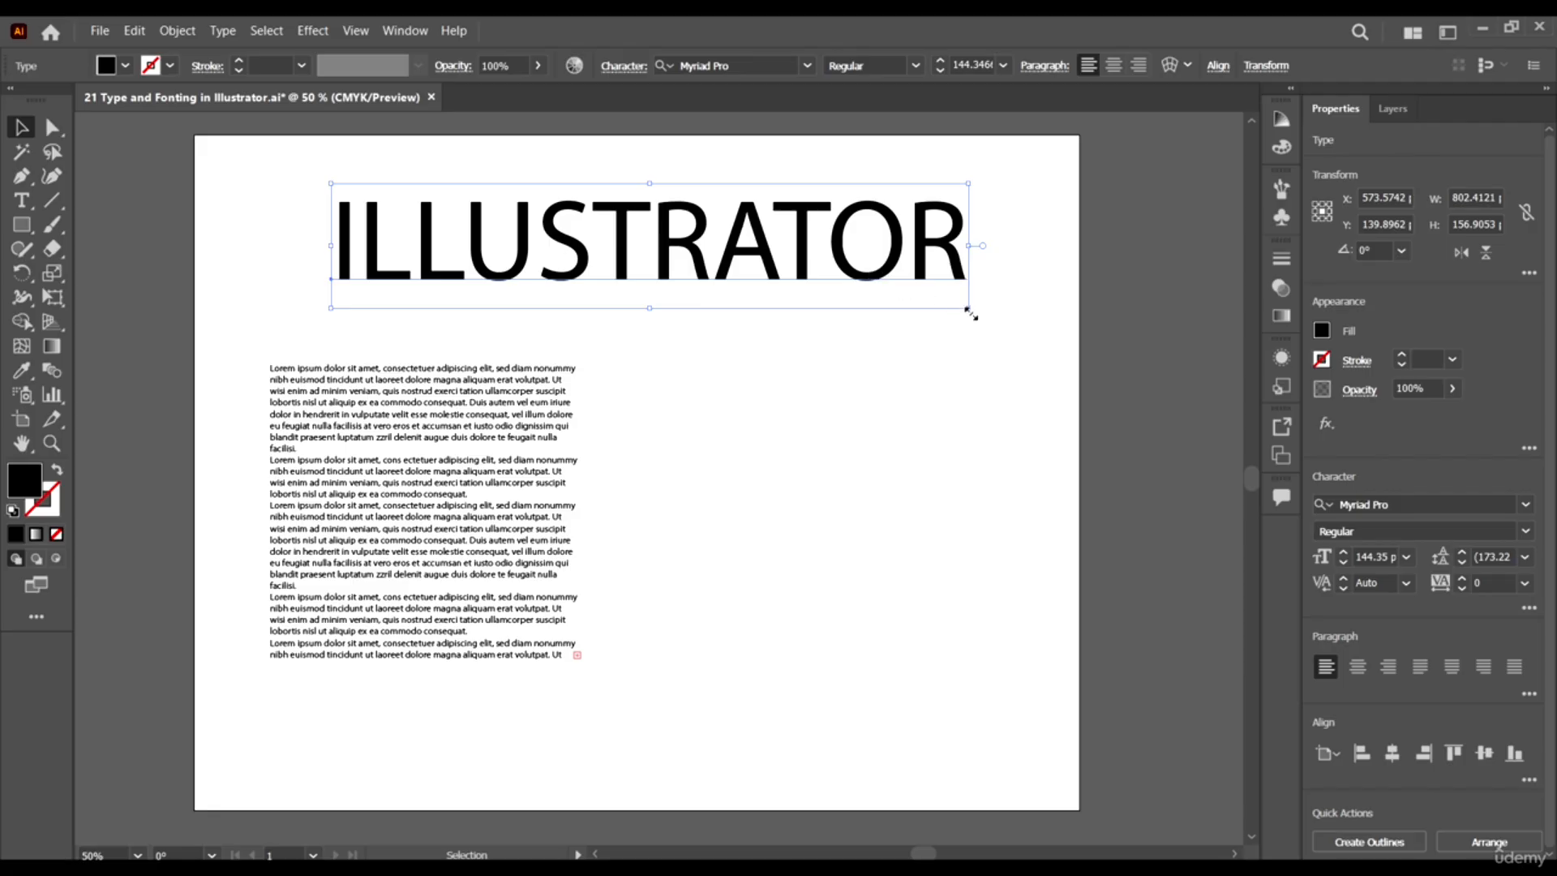
drag(970, 313, 470, 209)
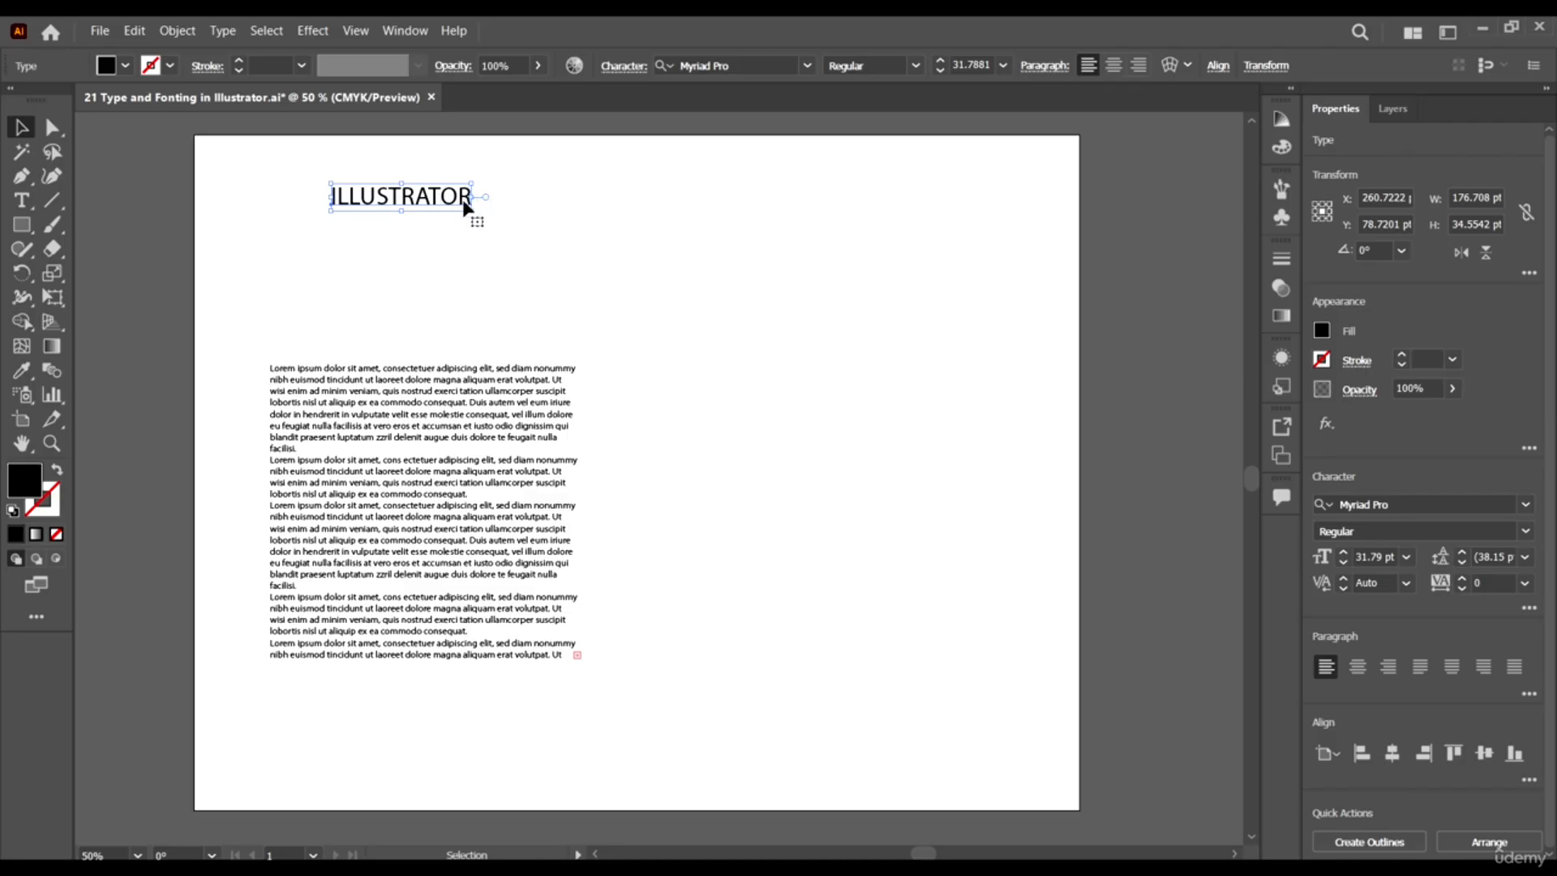
drag(474, 212, 554, 241)
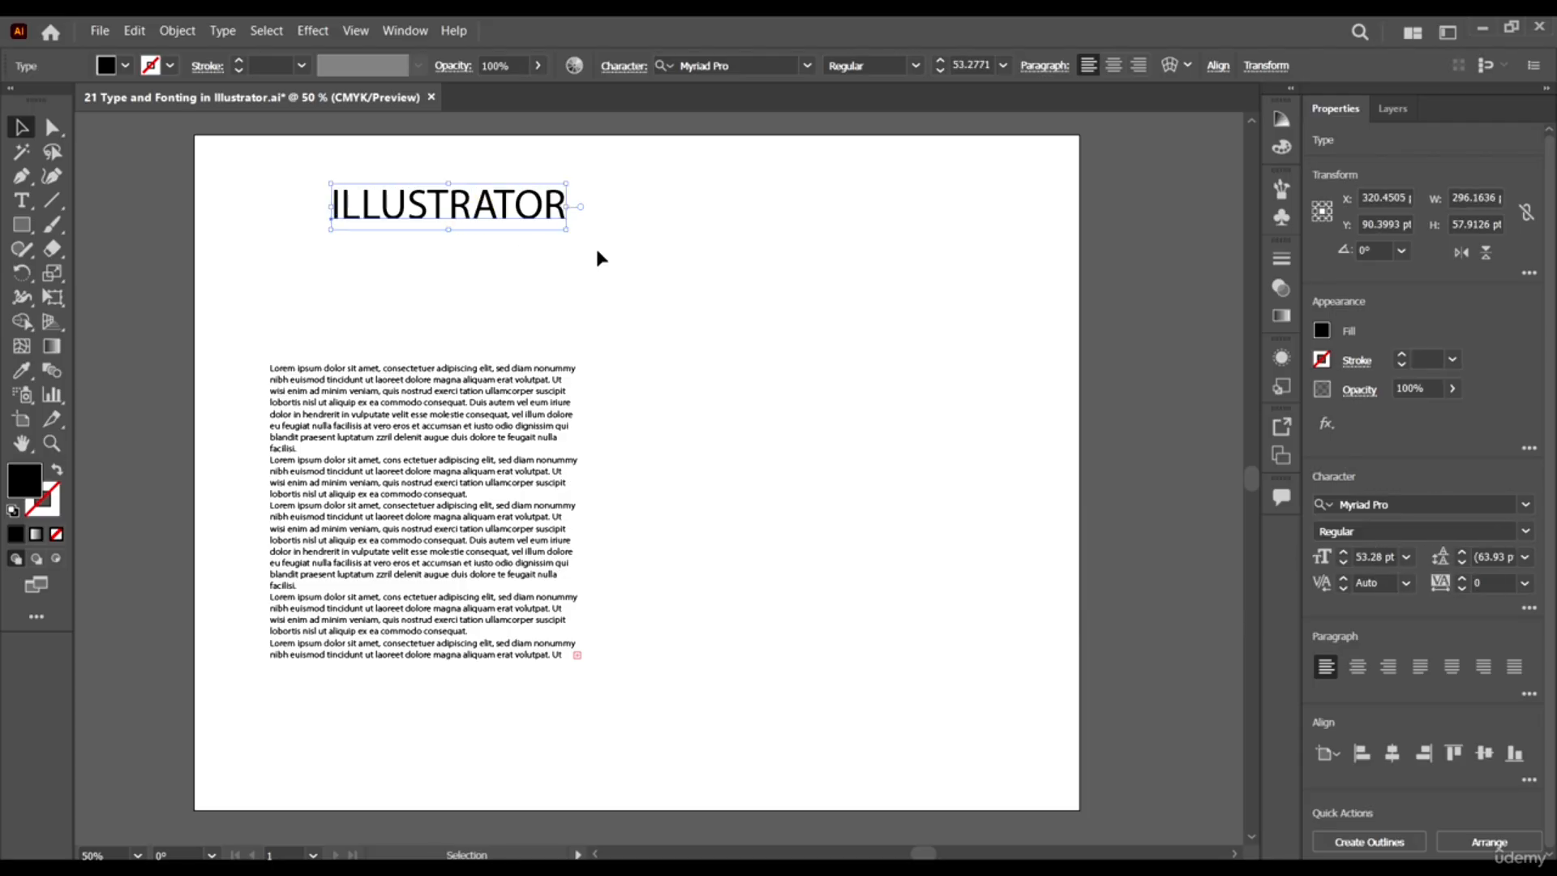
drag(565, 233, 909, 344)
Resize the paragraph frame to about 437 × 385 pt without scaling its text.
click(568, 505)
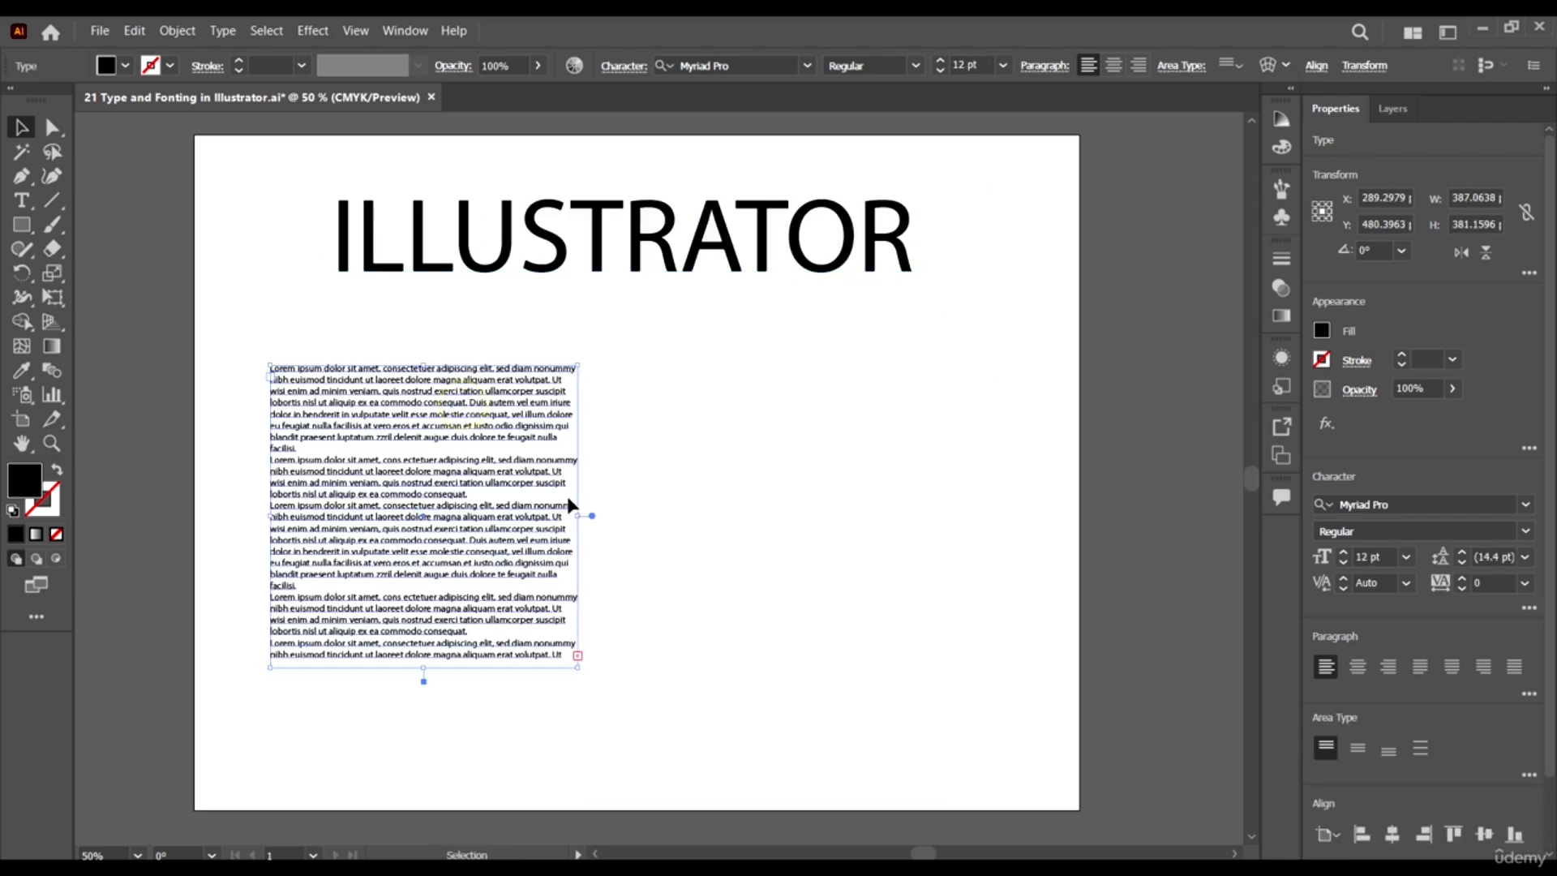
drag(577, 670, 617, 658)
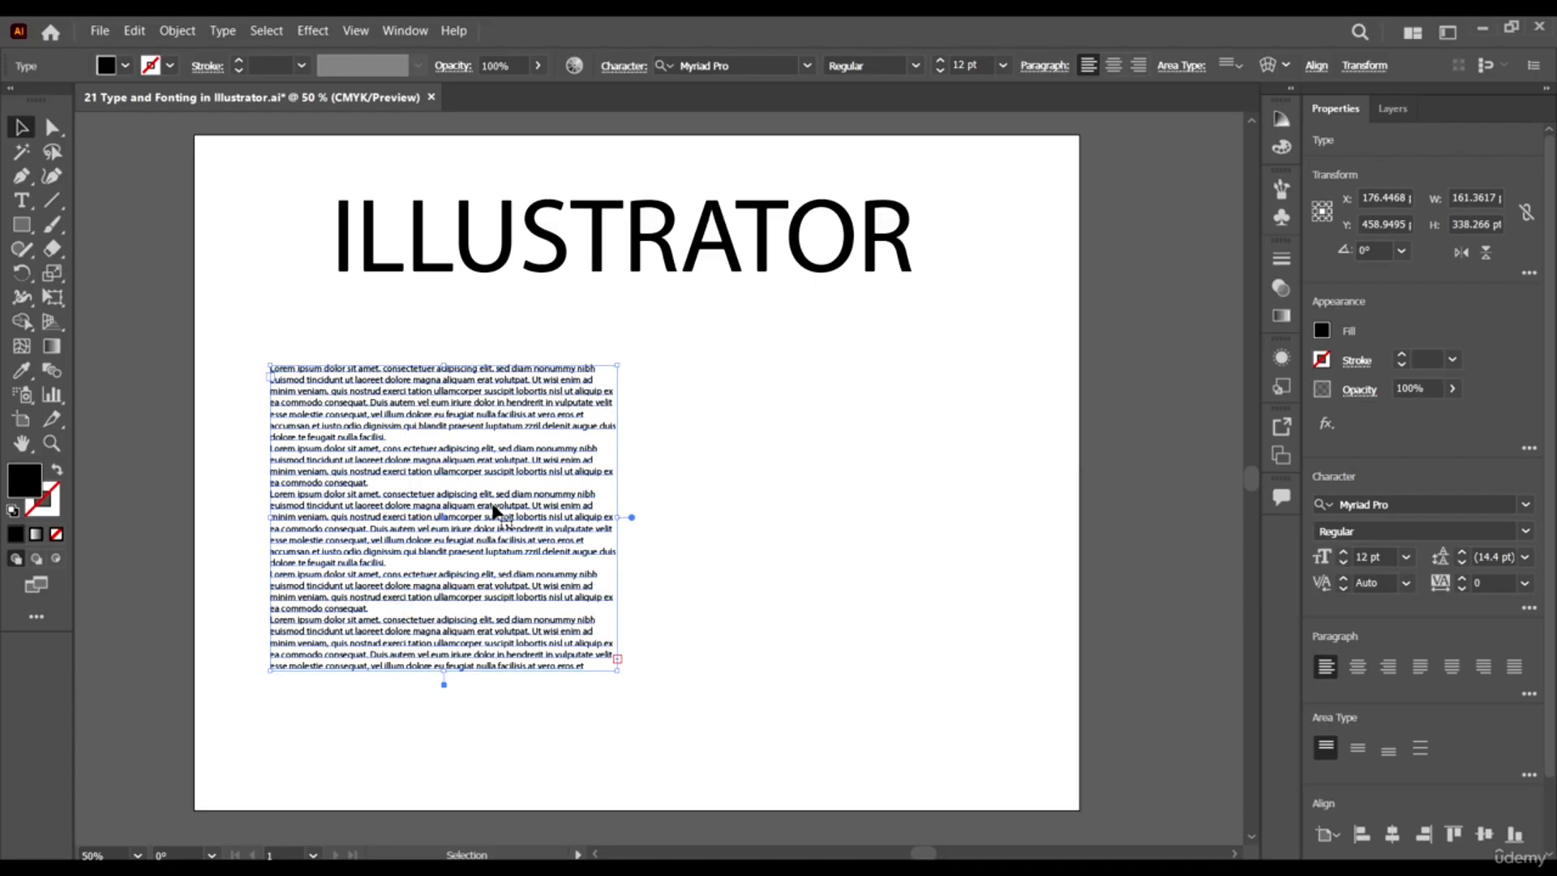
click(495, 439)
Set the paragraph's font size to 11 pt.
click(432, 424)
click(1376, 556)
key(Down)
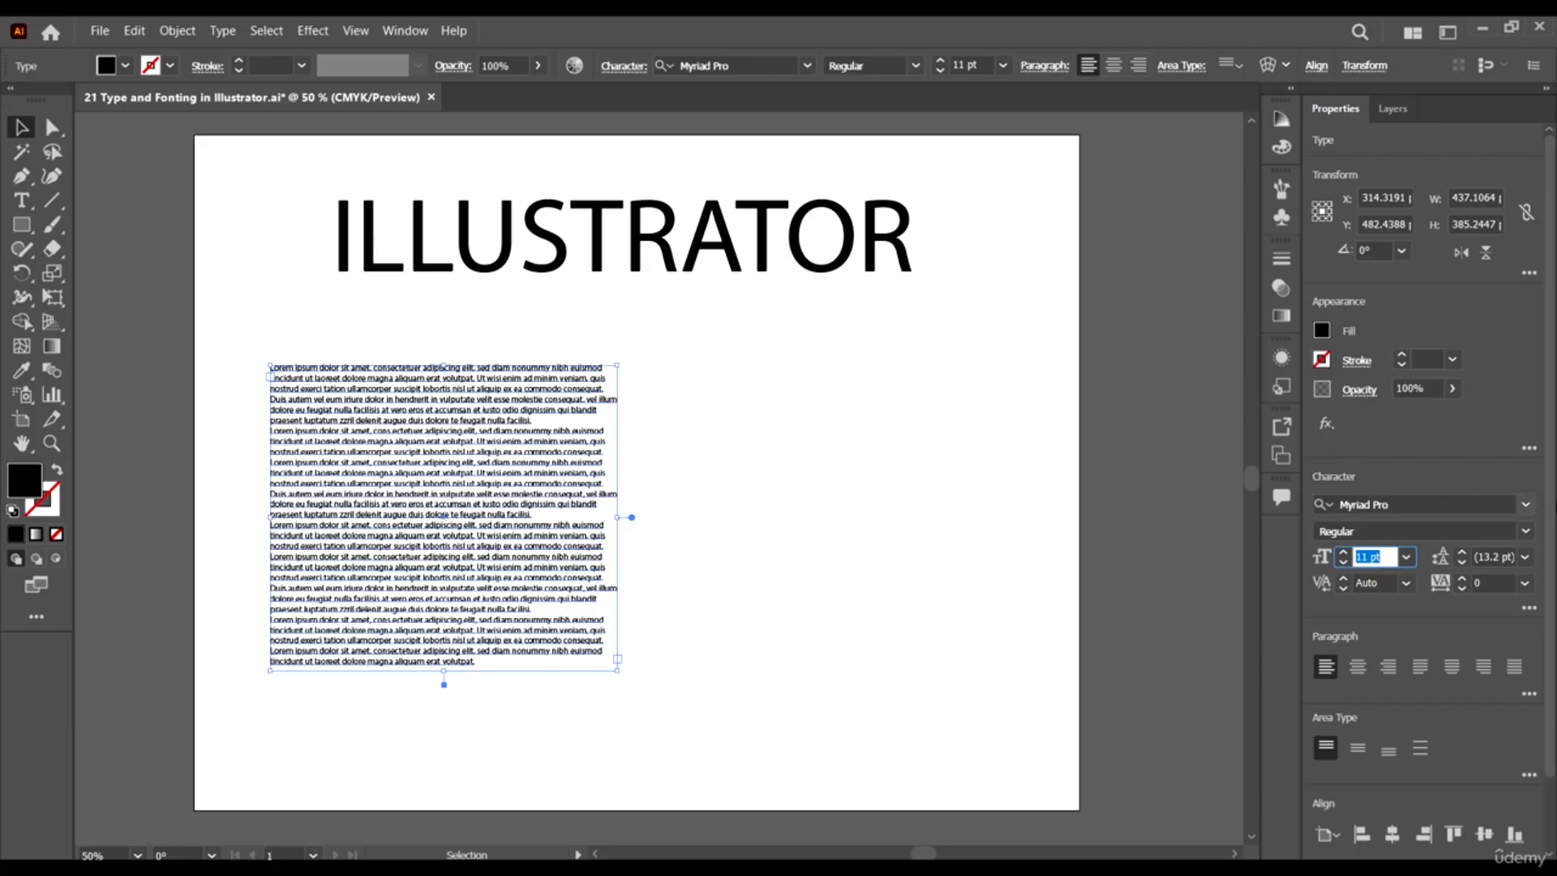
click(703, 550)
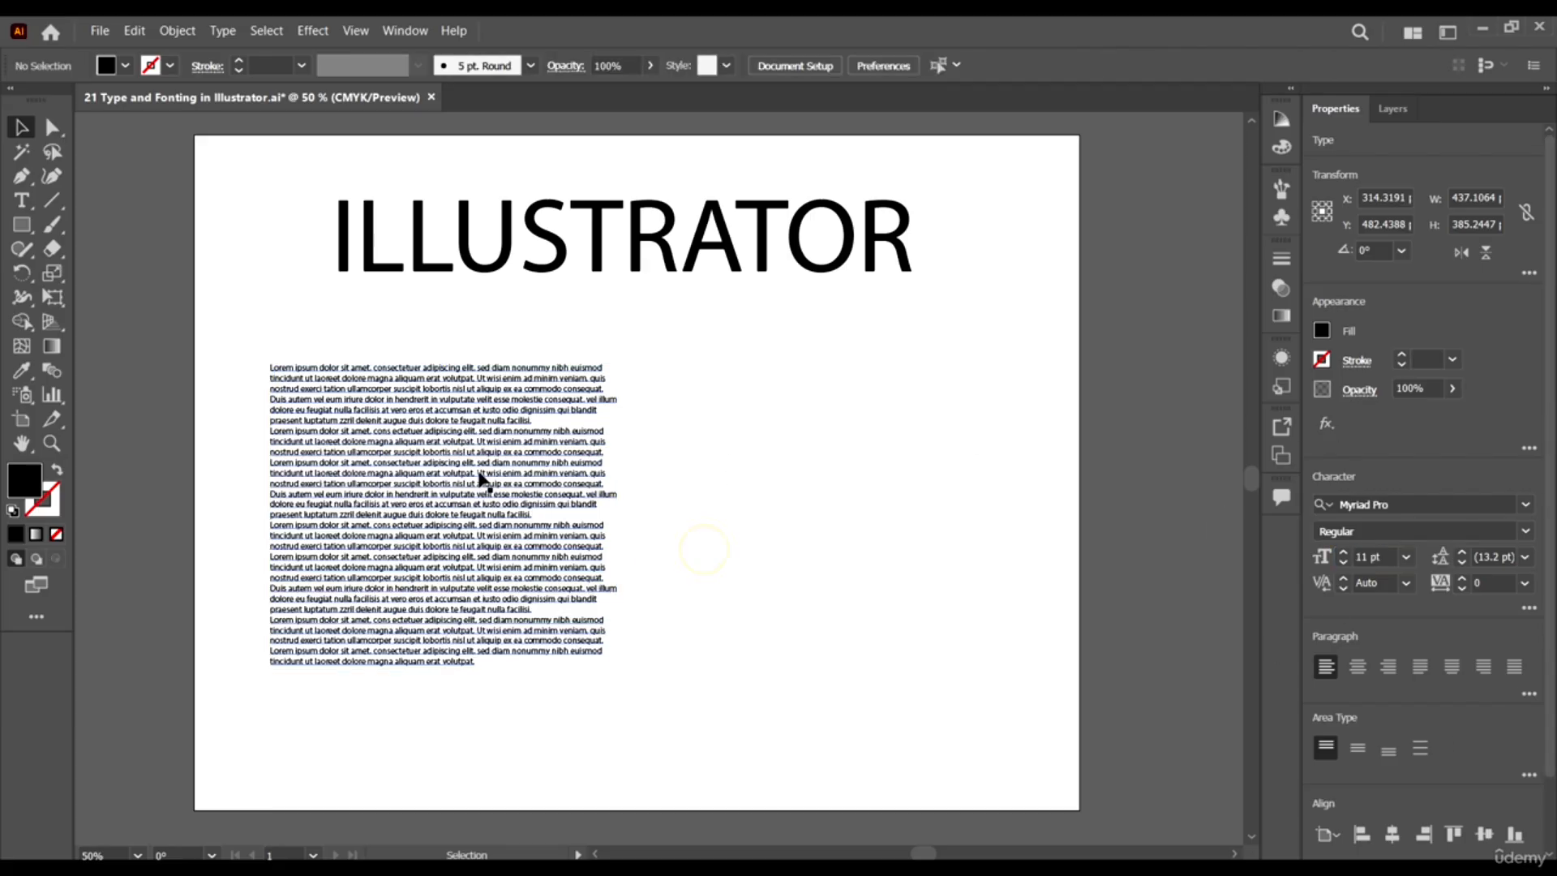
click(490, 466)
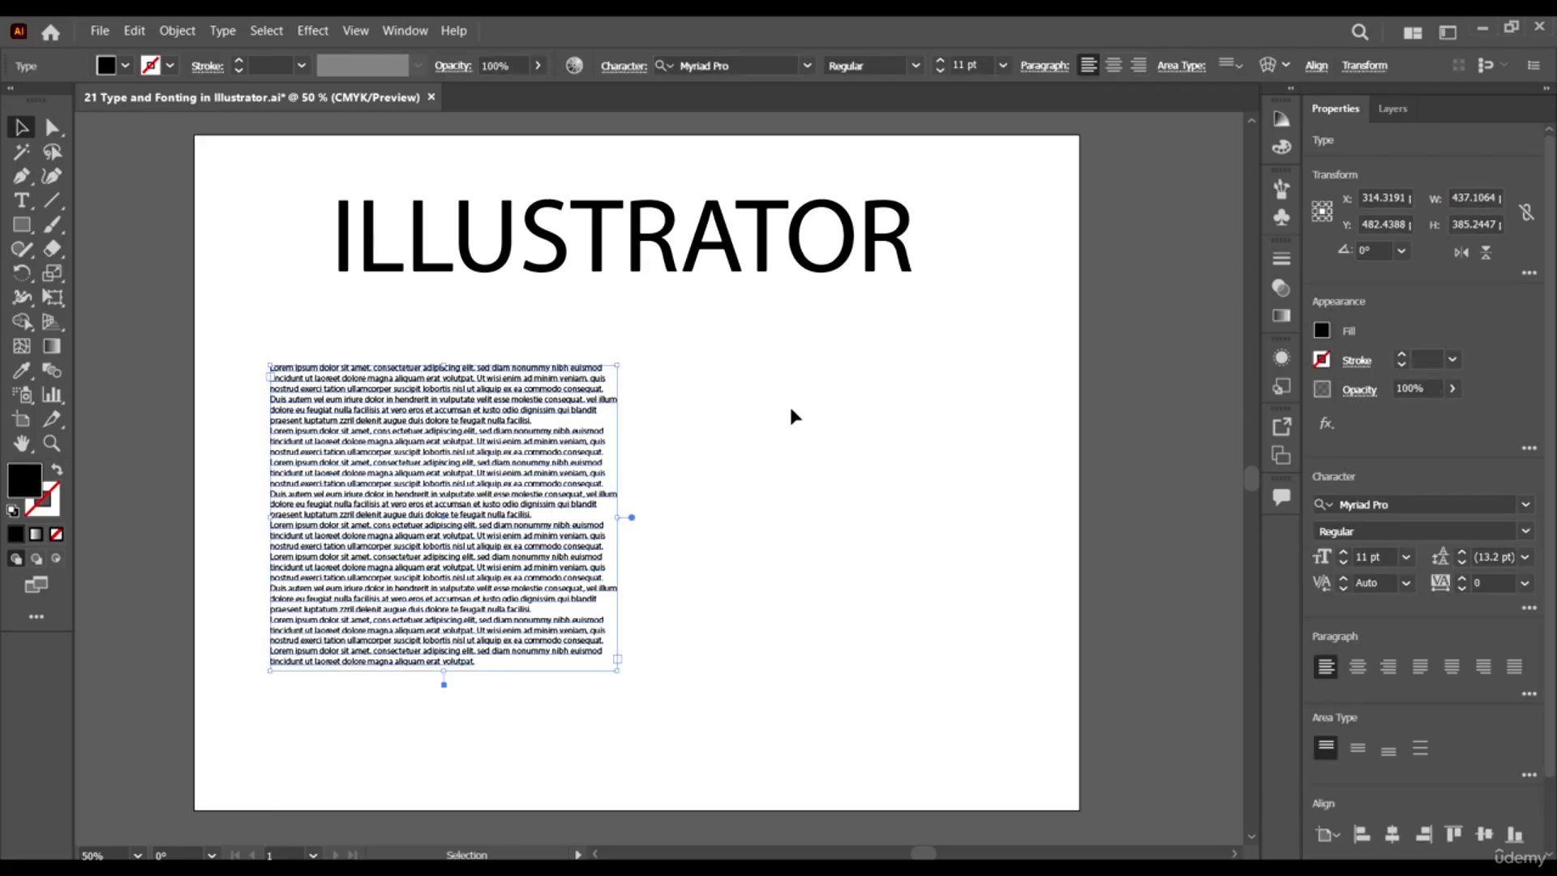
Convert the ILLUSTRATOR heading from point type to area type and keep it selected.
click(699, 237)
click(496, 421)
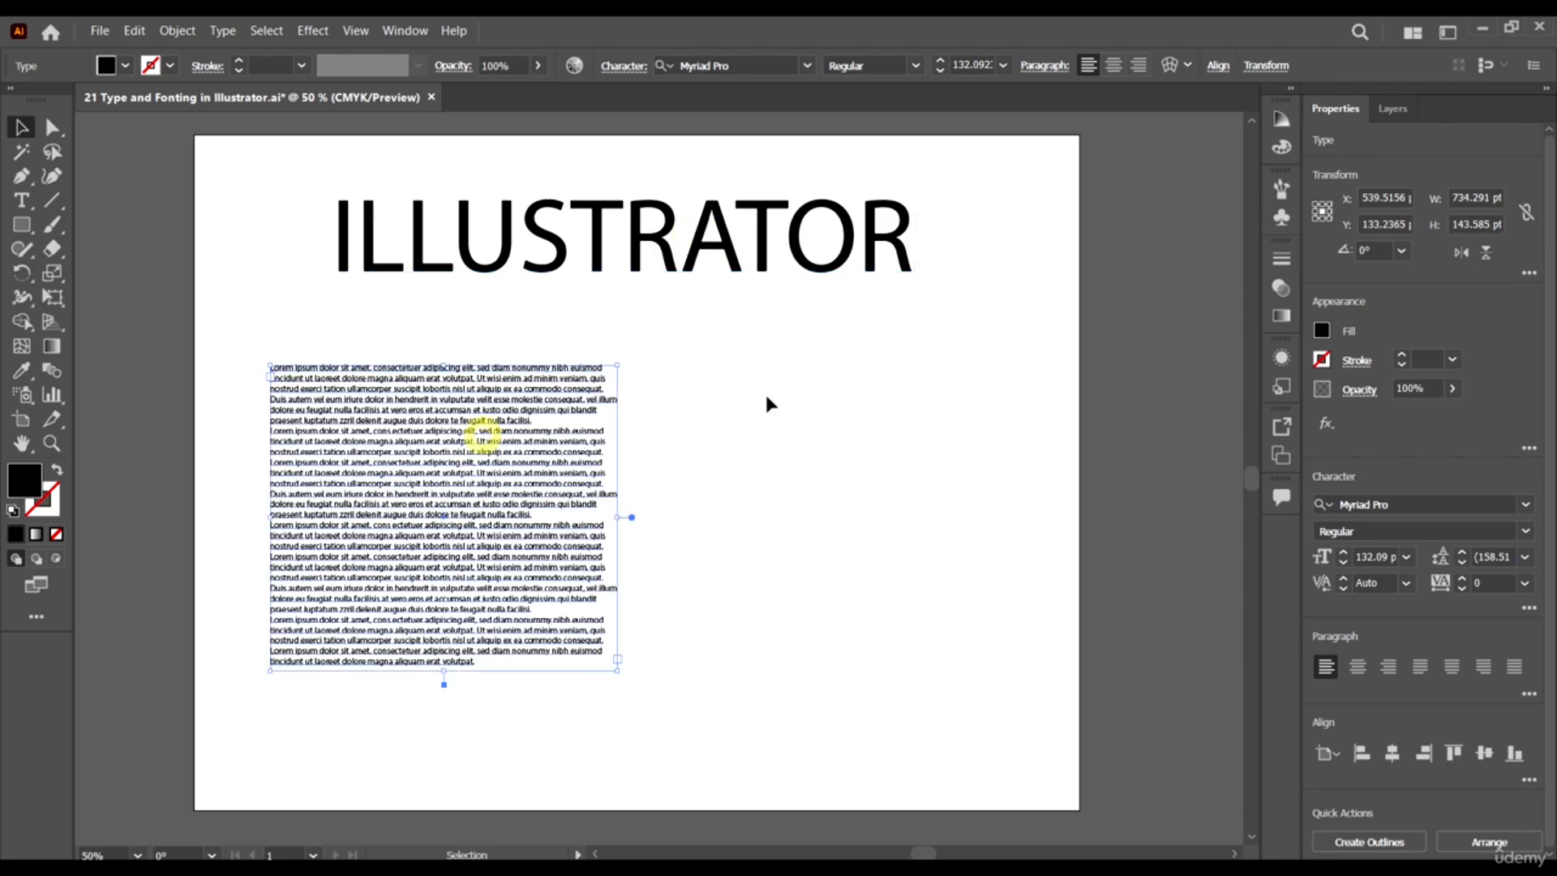
click(848, 233)
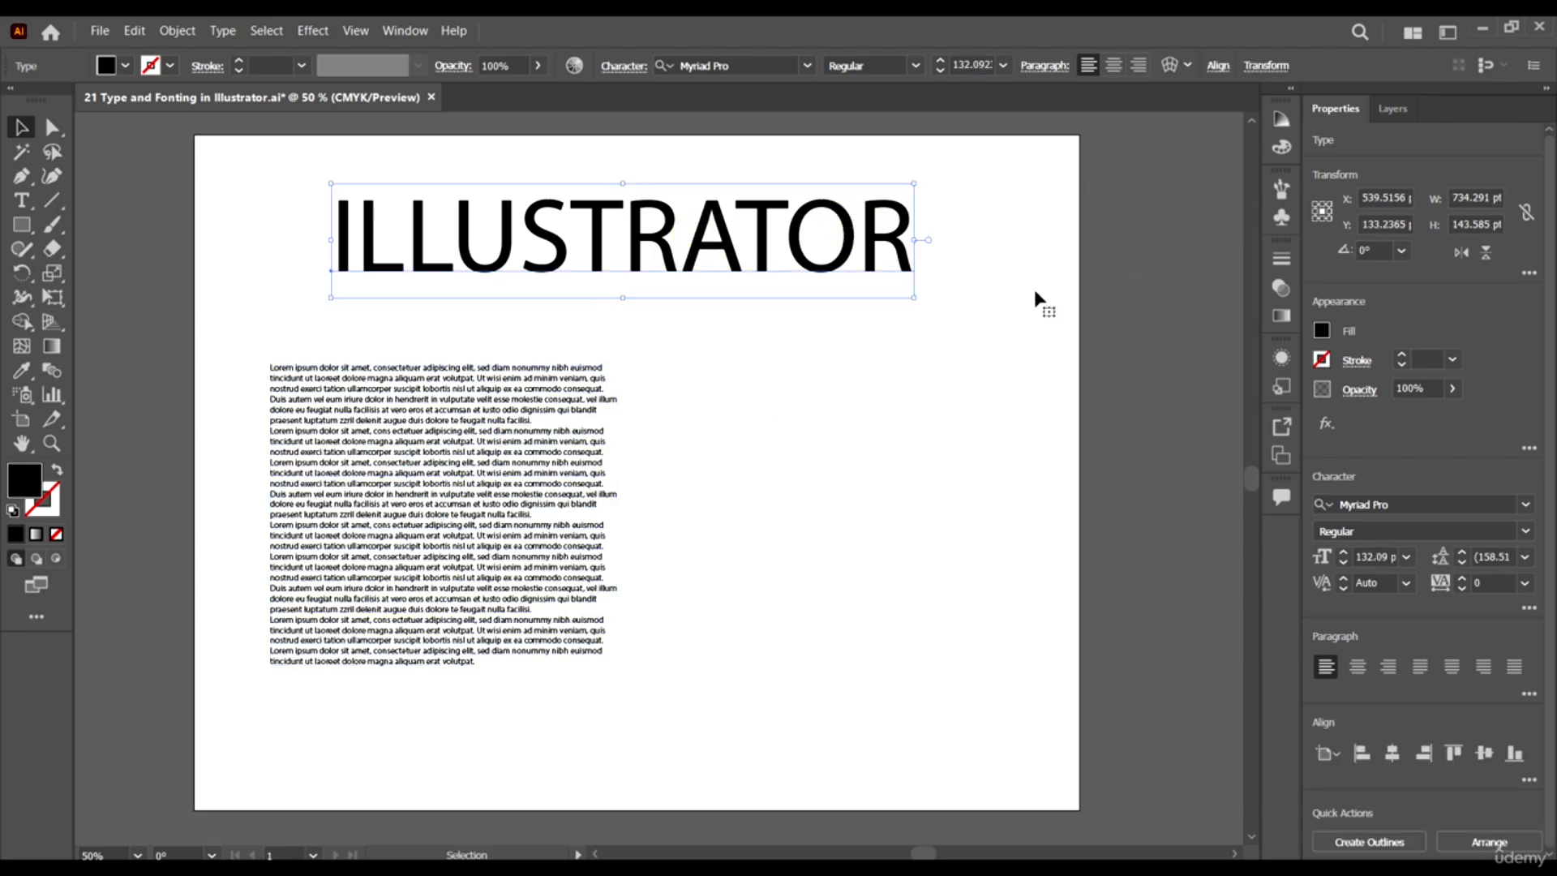
double_click(928, 241)
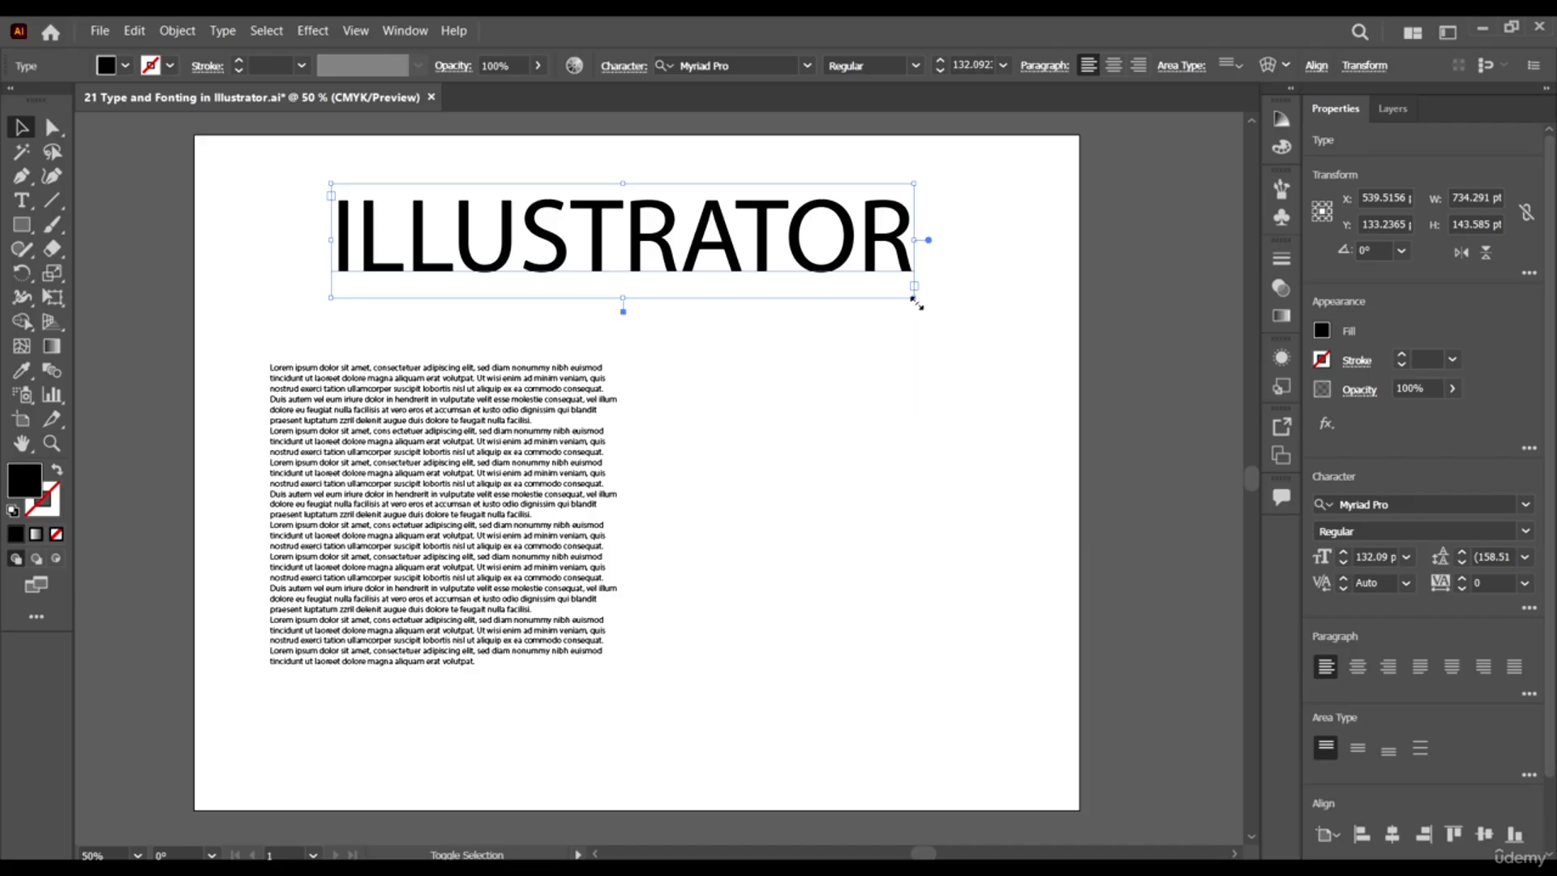
click(429, 514)
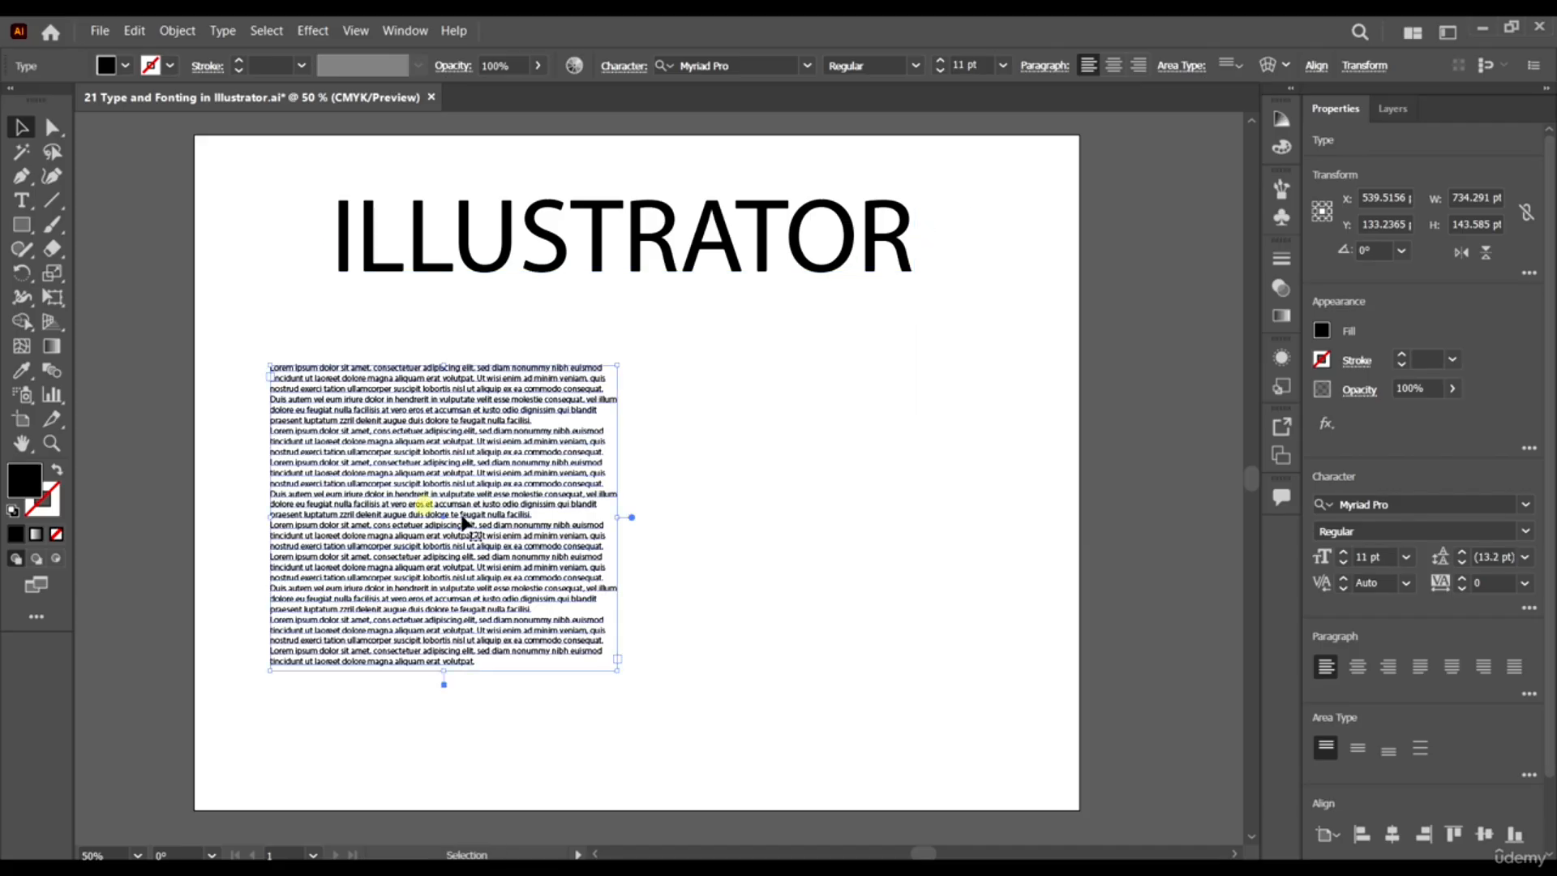
click(810, 268)
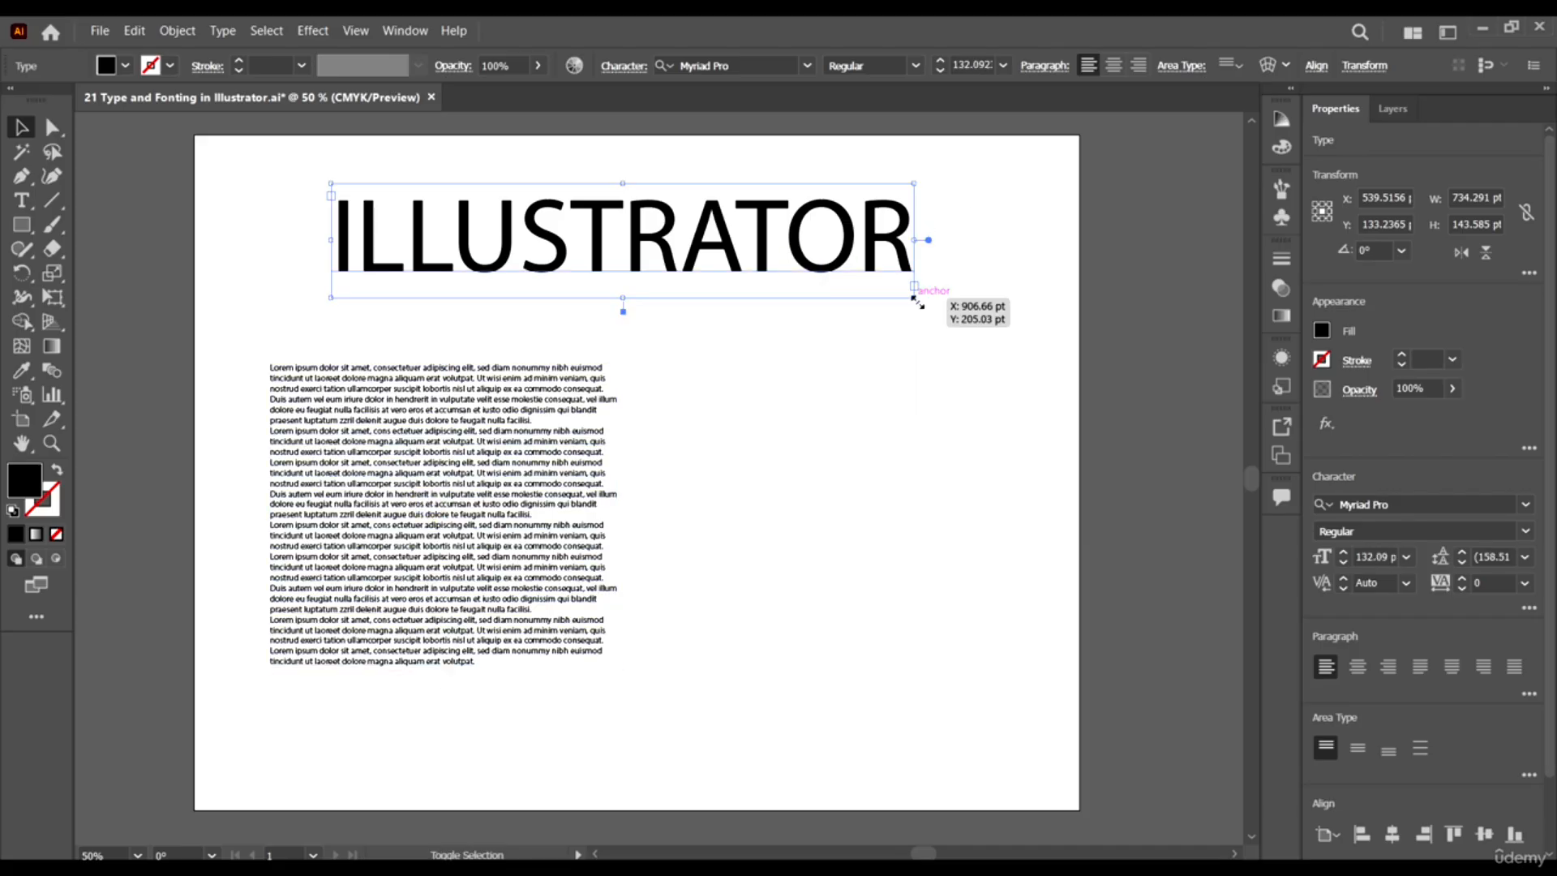
Resize the heading's text frame to about 591 × 116 pt, then to about 393 × 461 pt, and move it beside the paragraph.
drag(916, 301, 801, 274)
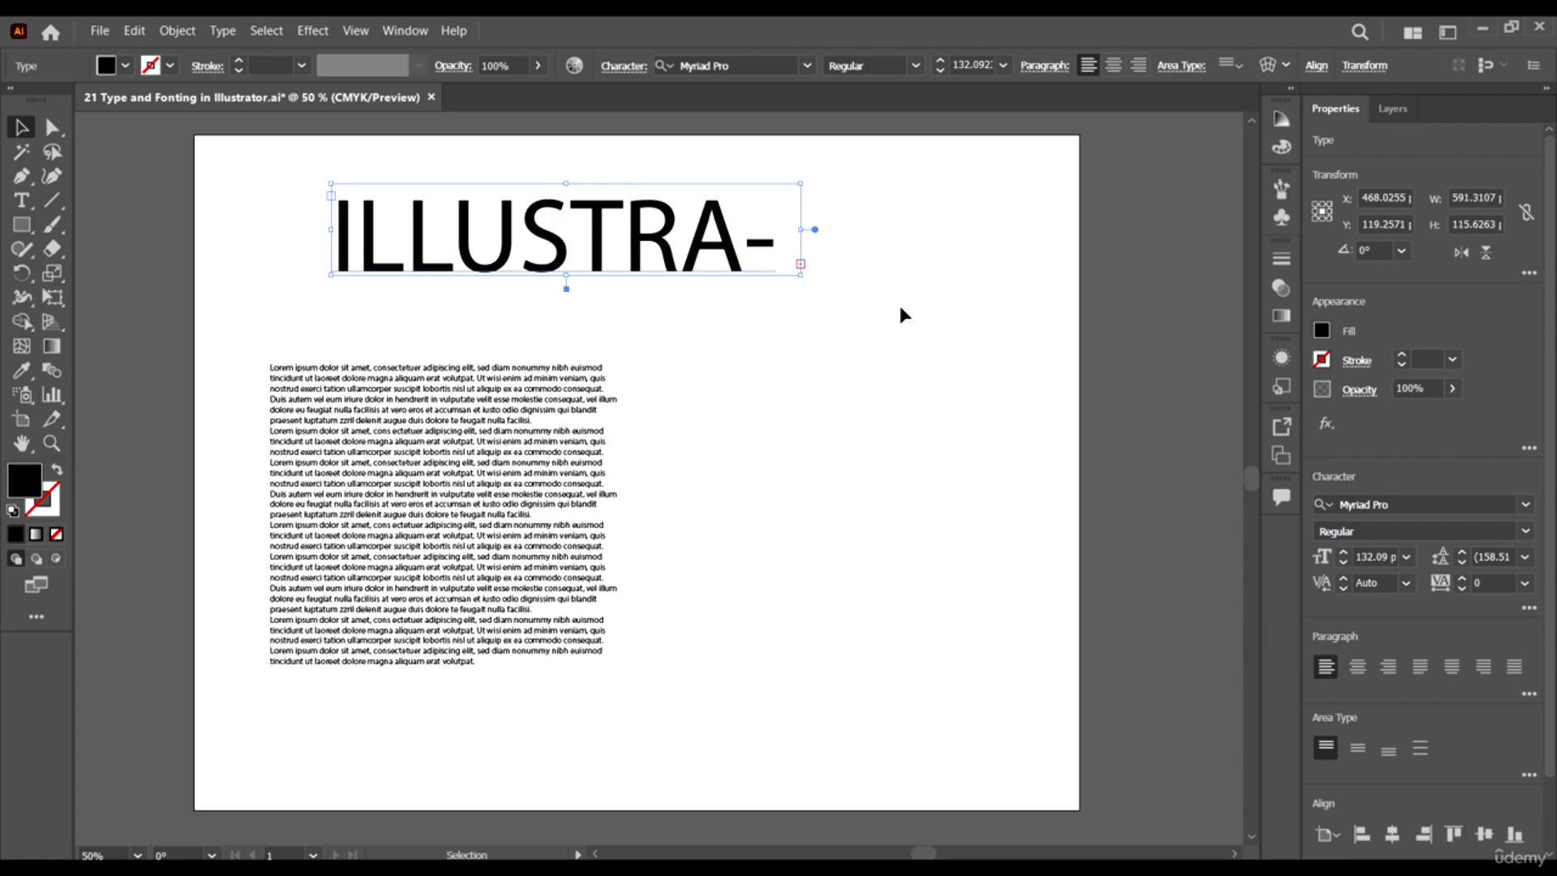
drag(800, 274, 648, 545)
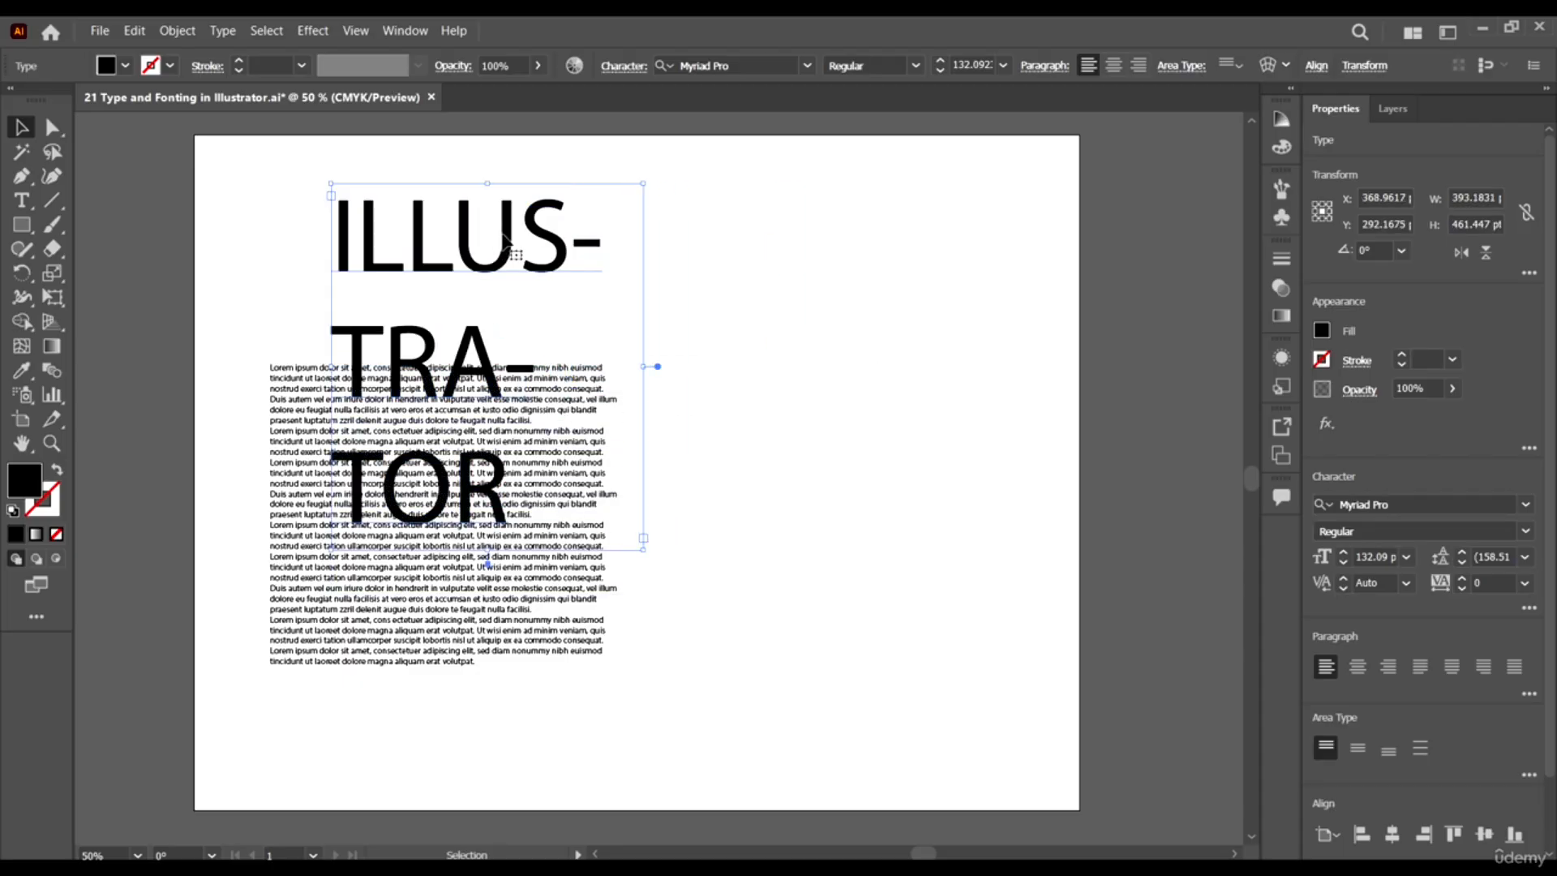
drag(545, 243, 915, 227)
Convert the paragraph to point type, scale it down to about 5.46 pt, and undo the scaling.
click(491, 444)
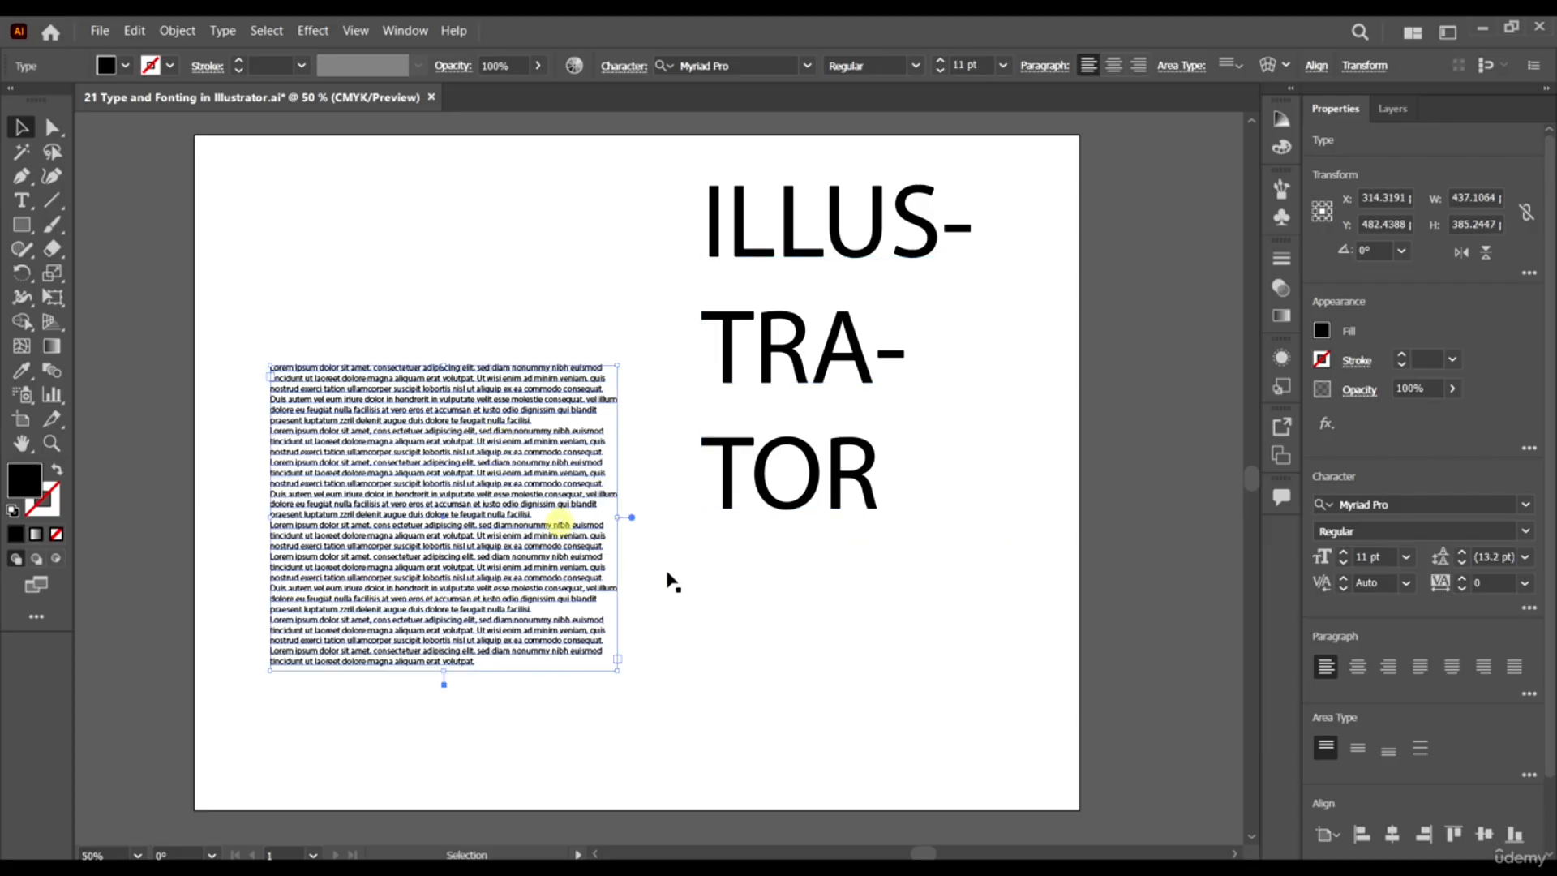
double_click(631, 516)
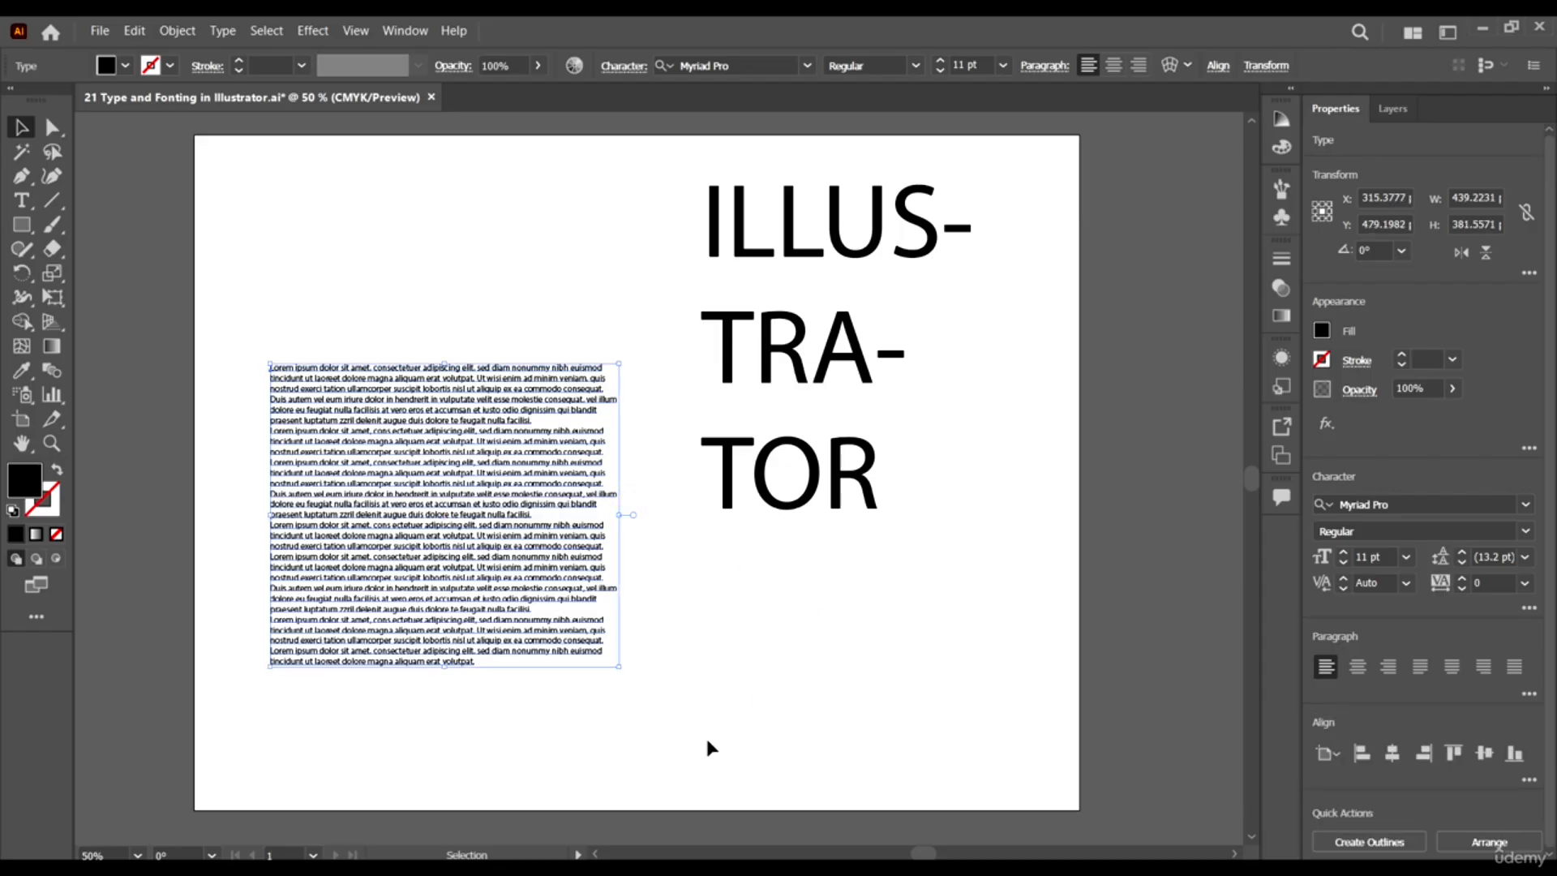
drag(620, 665, 445, 513)
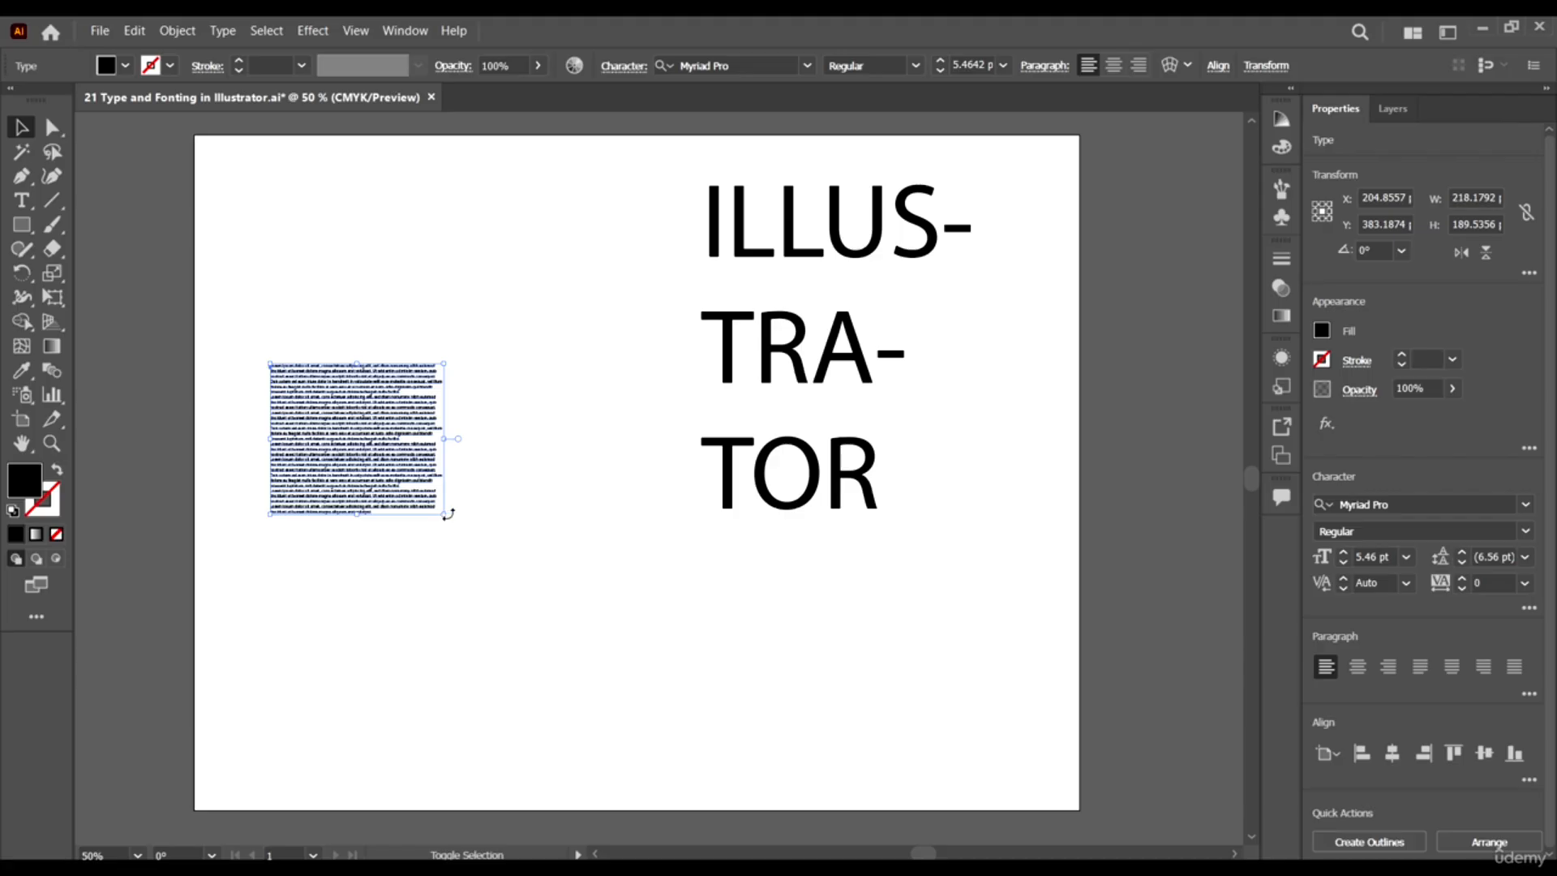
key(ctrl+z)
Undo the paragraph's conversion to point type and the heading's move, frame resizing and conversion to area type.
click(803, 372)
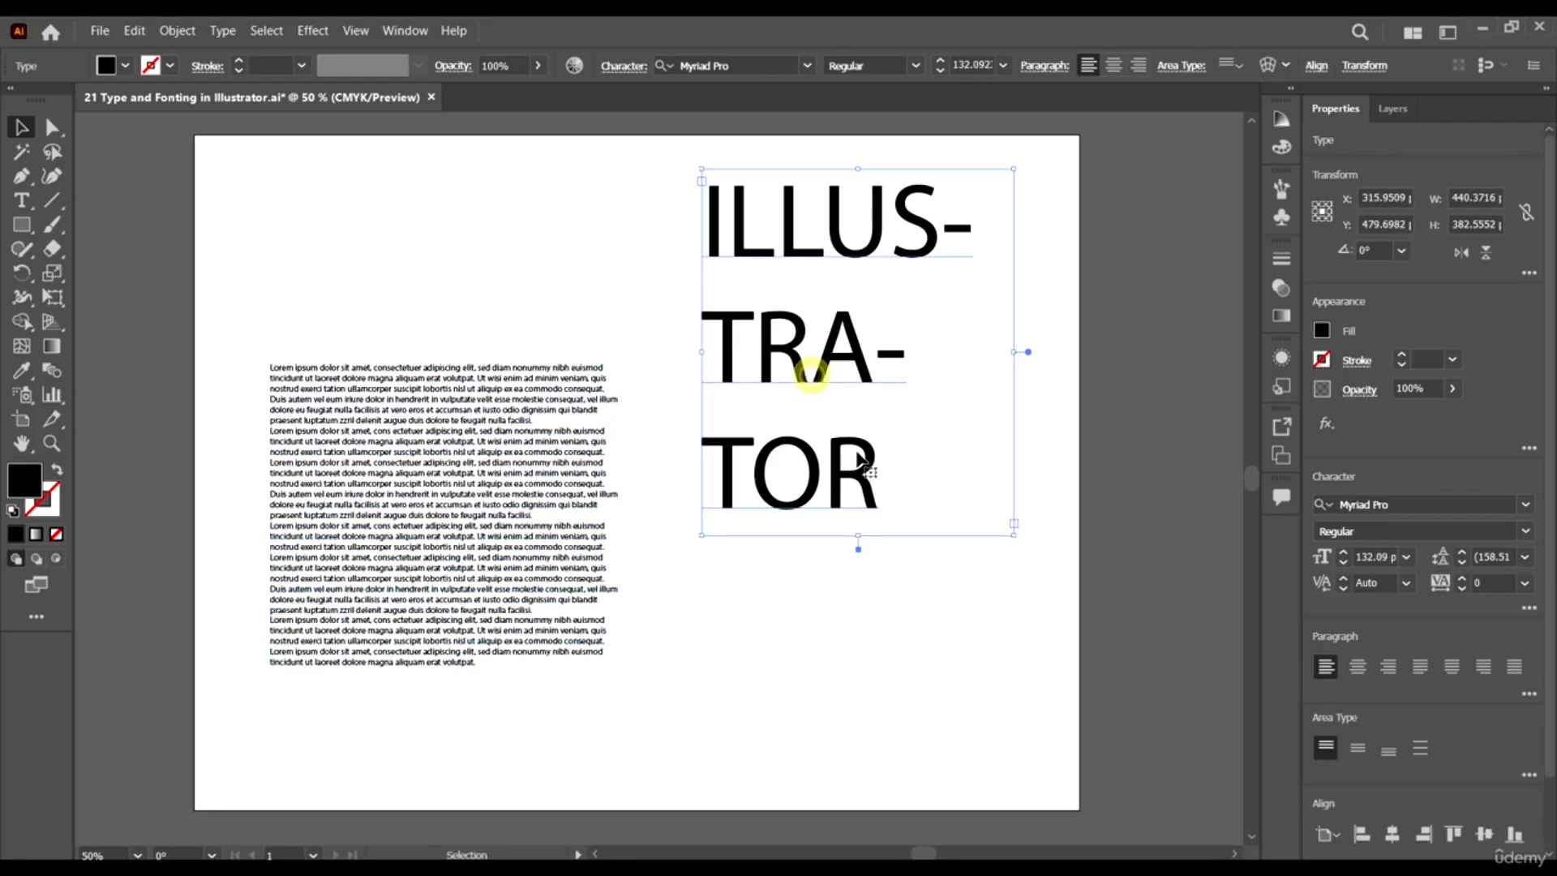
key(ctrl+z)
key(ctrl+z)
key(ctrl+z)
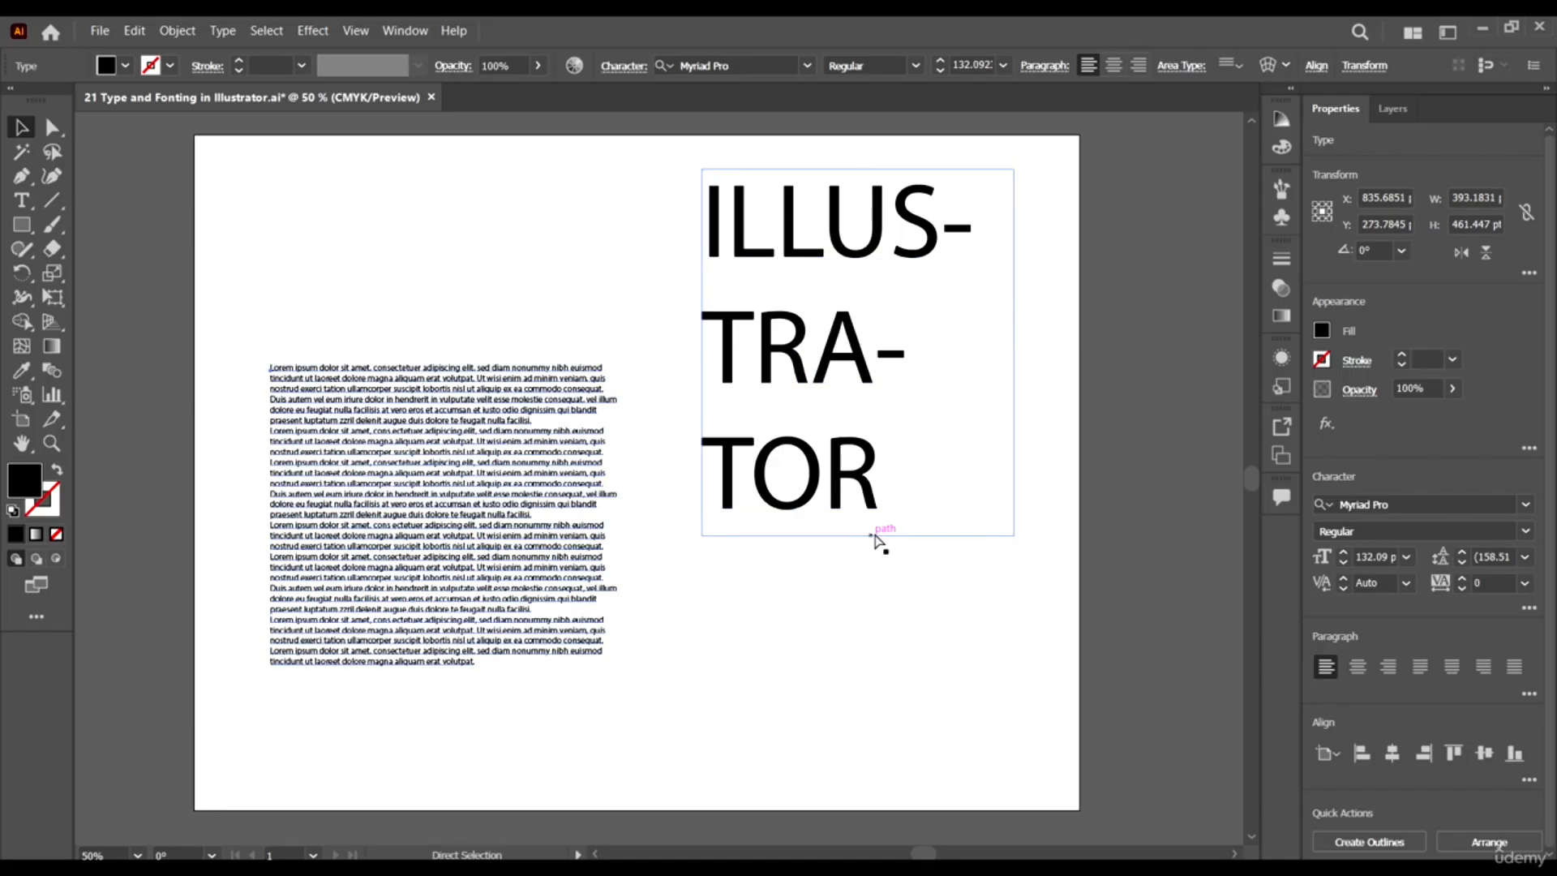
key(ctrl+z)
key(ctrl+z)
key(ctrl+z)
key(ctrl+z)
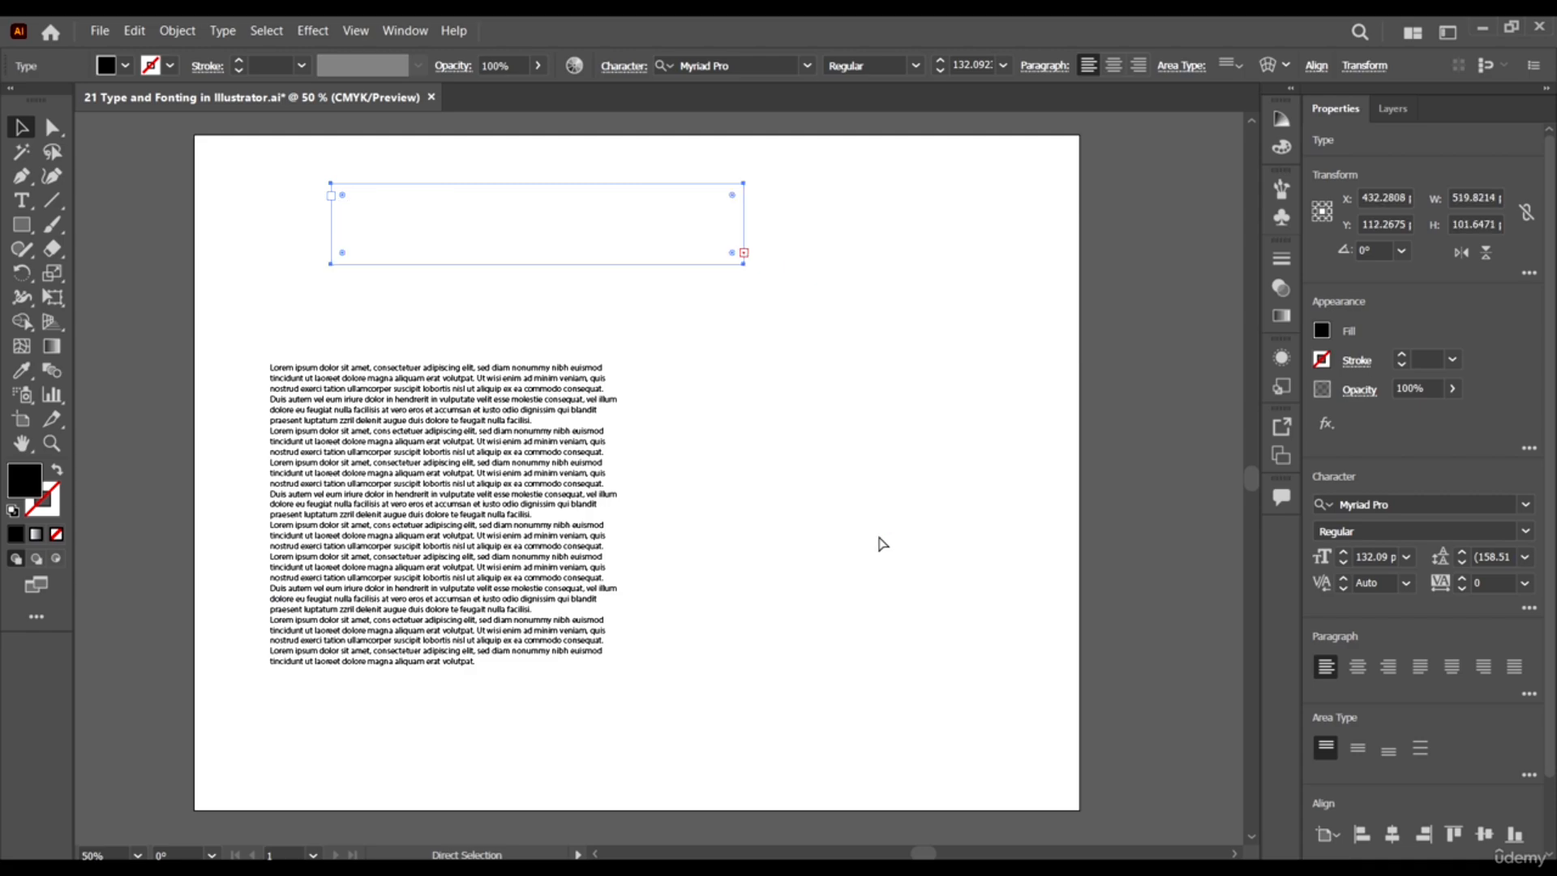
key(ctrl+shift+z)
key(ctrl+shift+z)
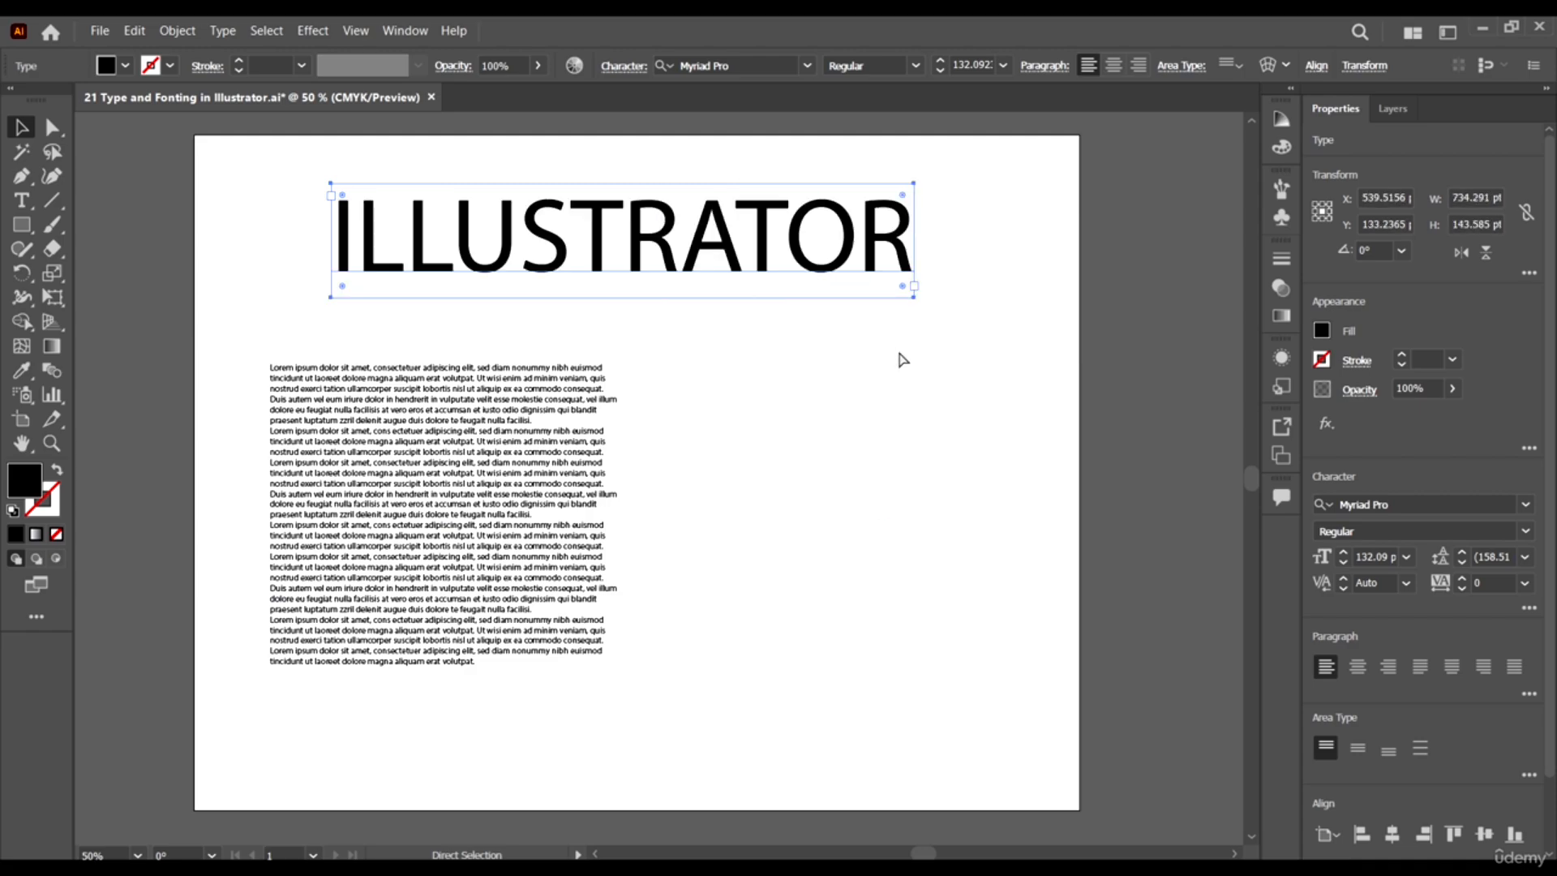
click(939, 434)
click(884, 254)
key(ctrl+z)
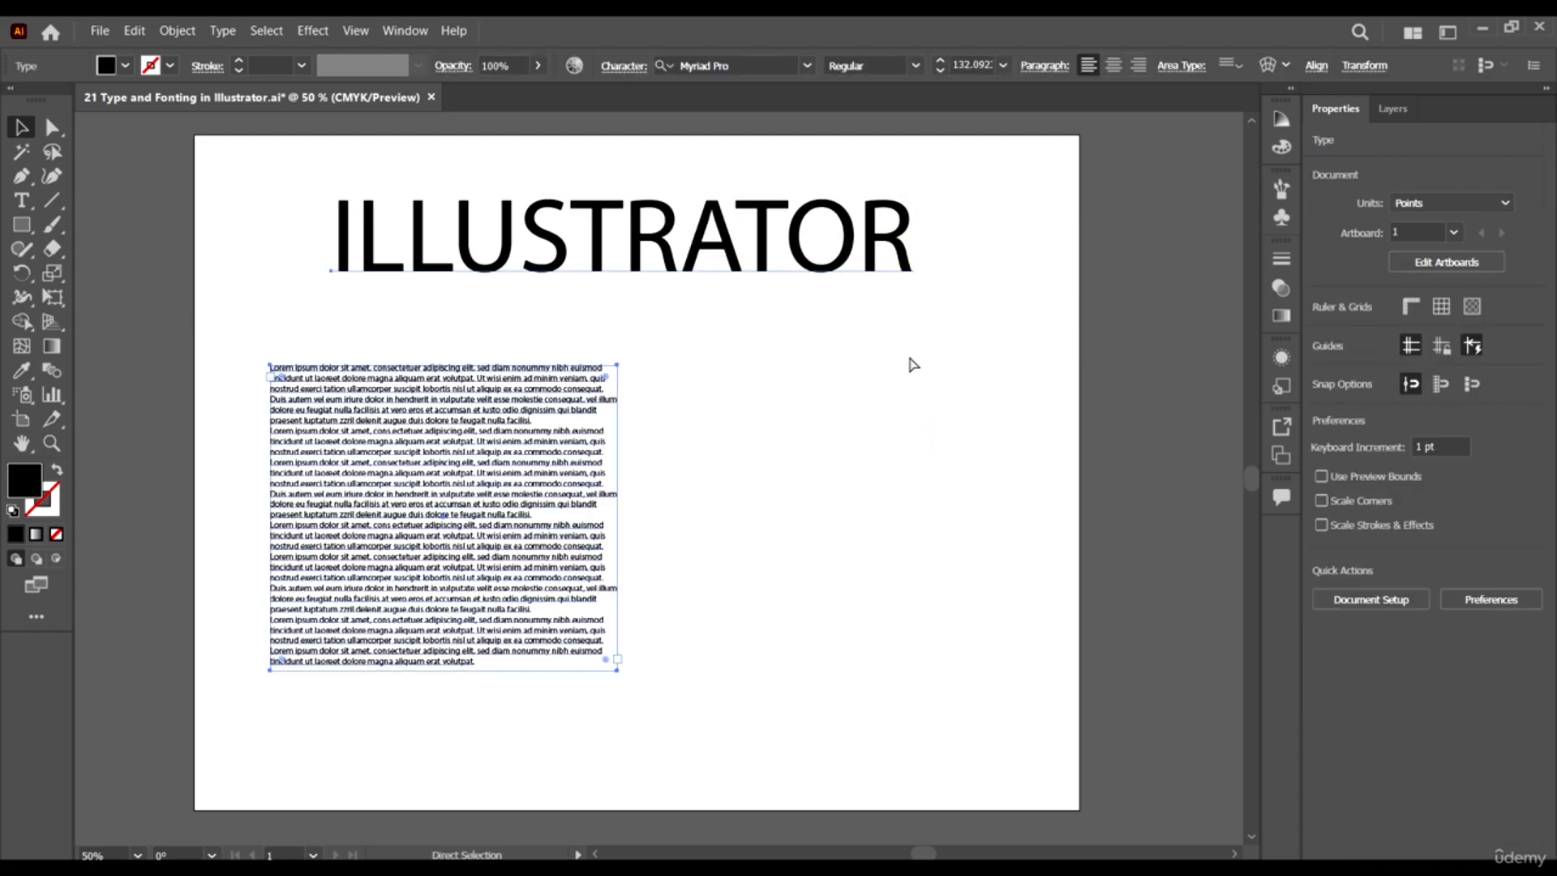
Move the ILLUSTRATOR heading about 27 pt to the right on the artboard.
click(892, 344)
click(839, 272)
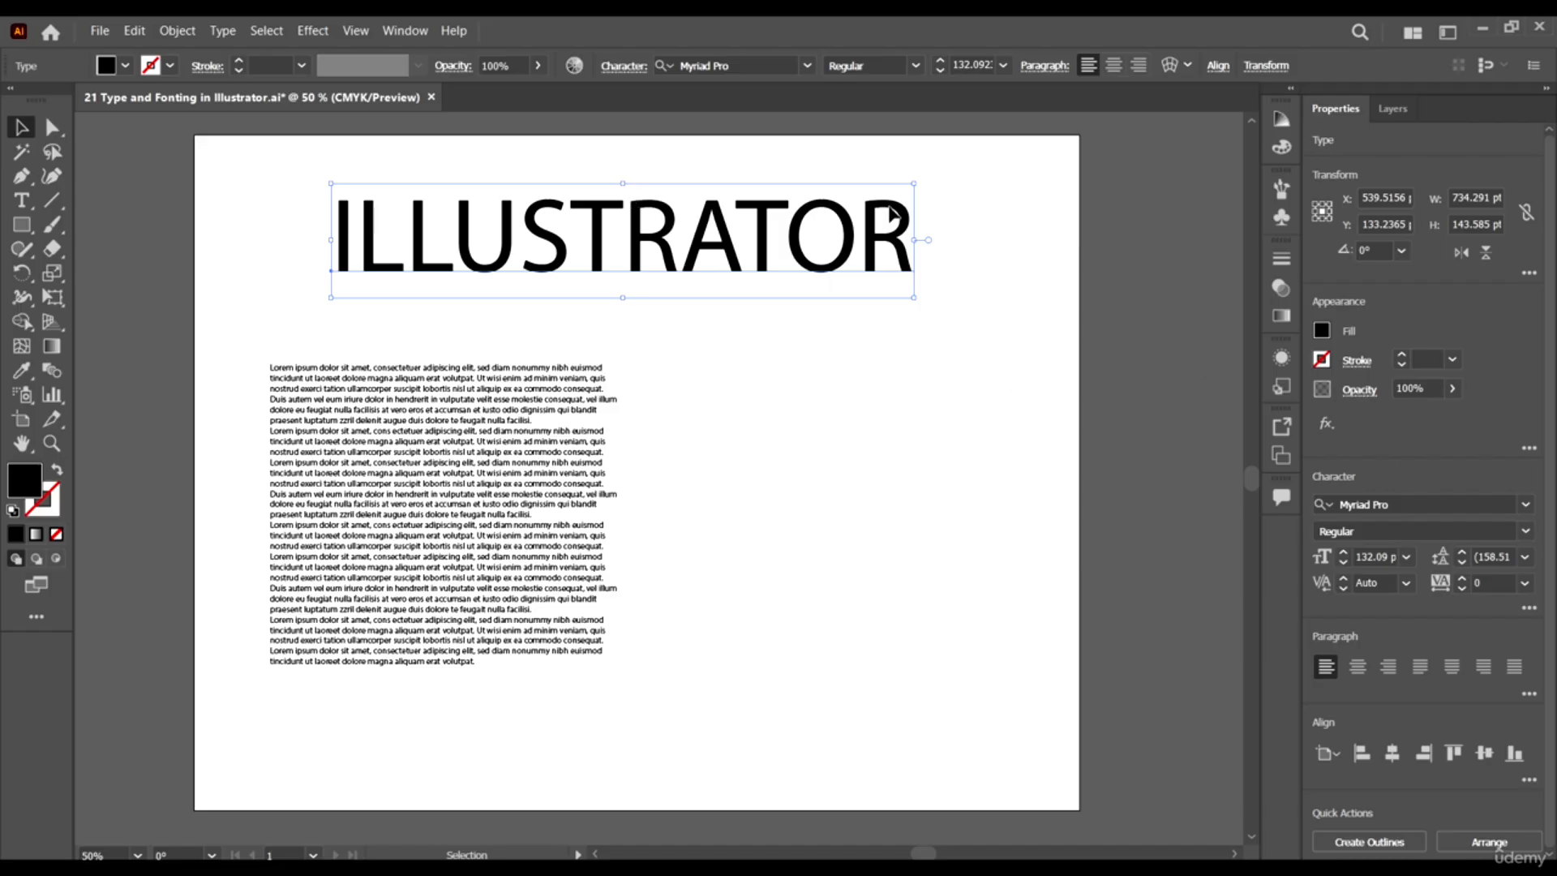
drag(829, 258, 850, 257)
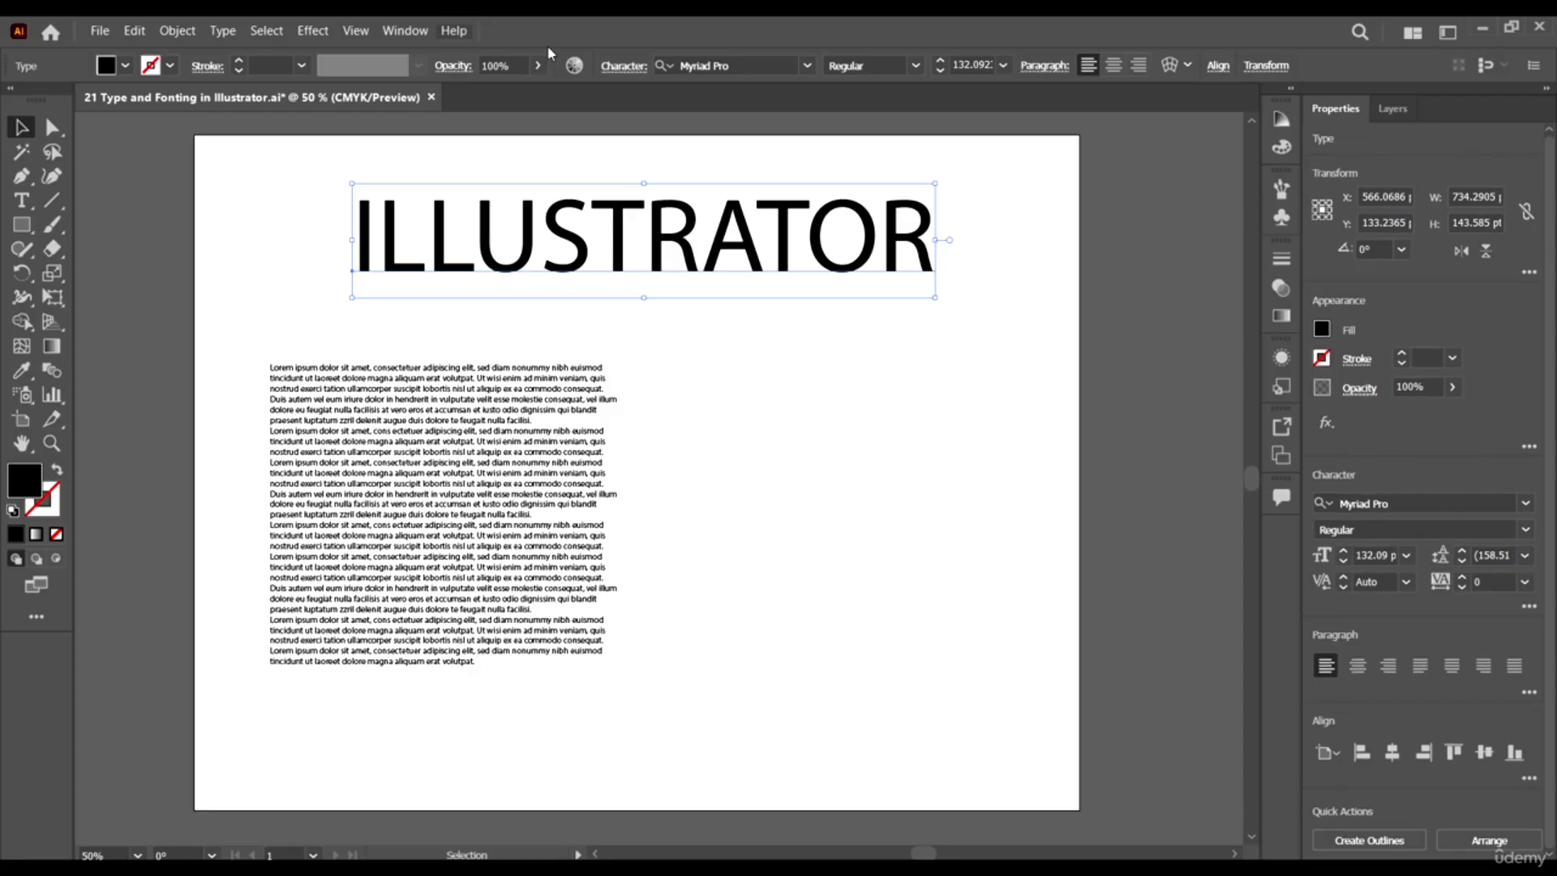
Show the floating Character settings and place them beside the end of the heading, over the artboard's right edge.
click(405, 31)
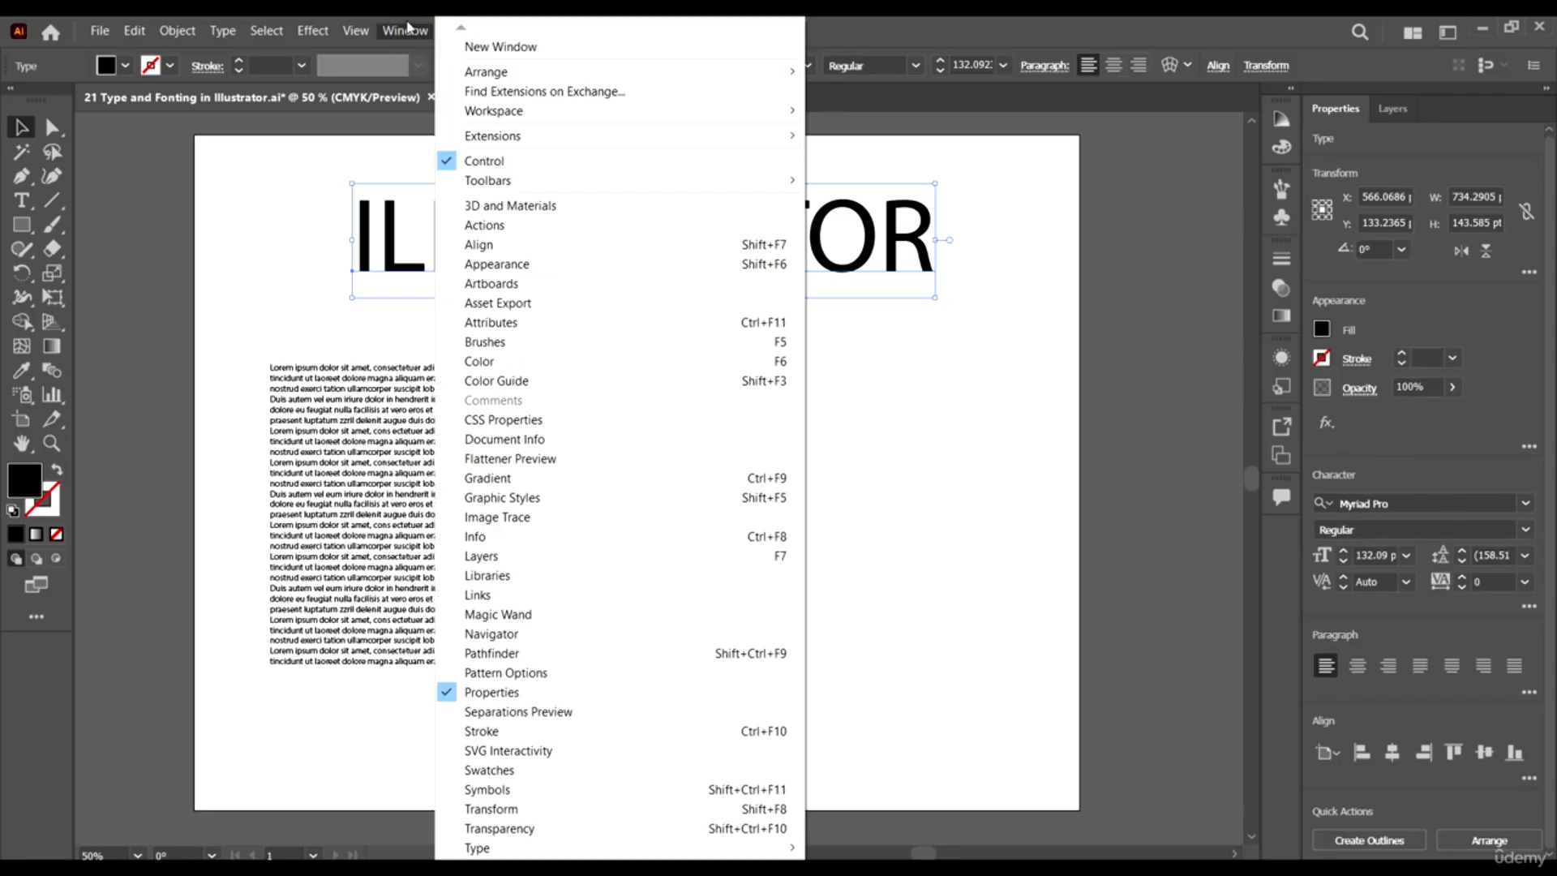
click(409, 32)
click(407, 31)
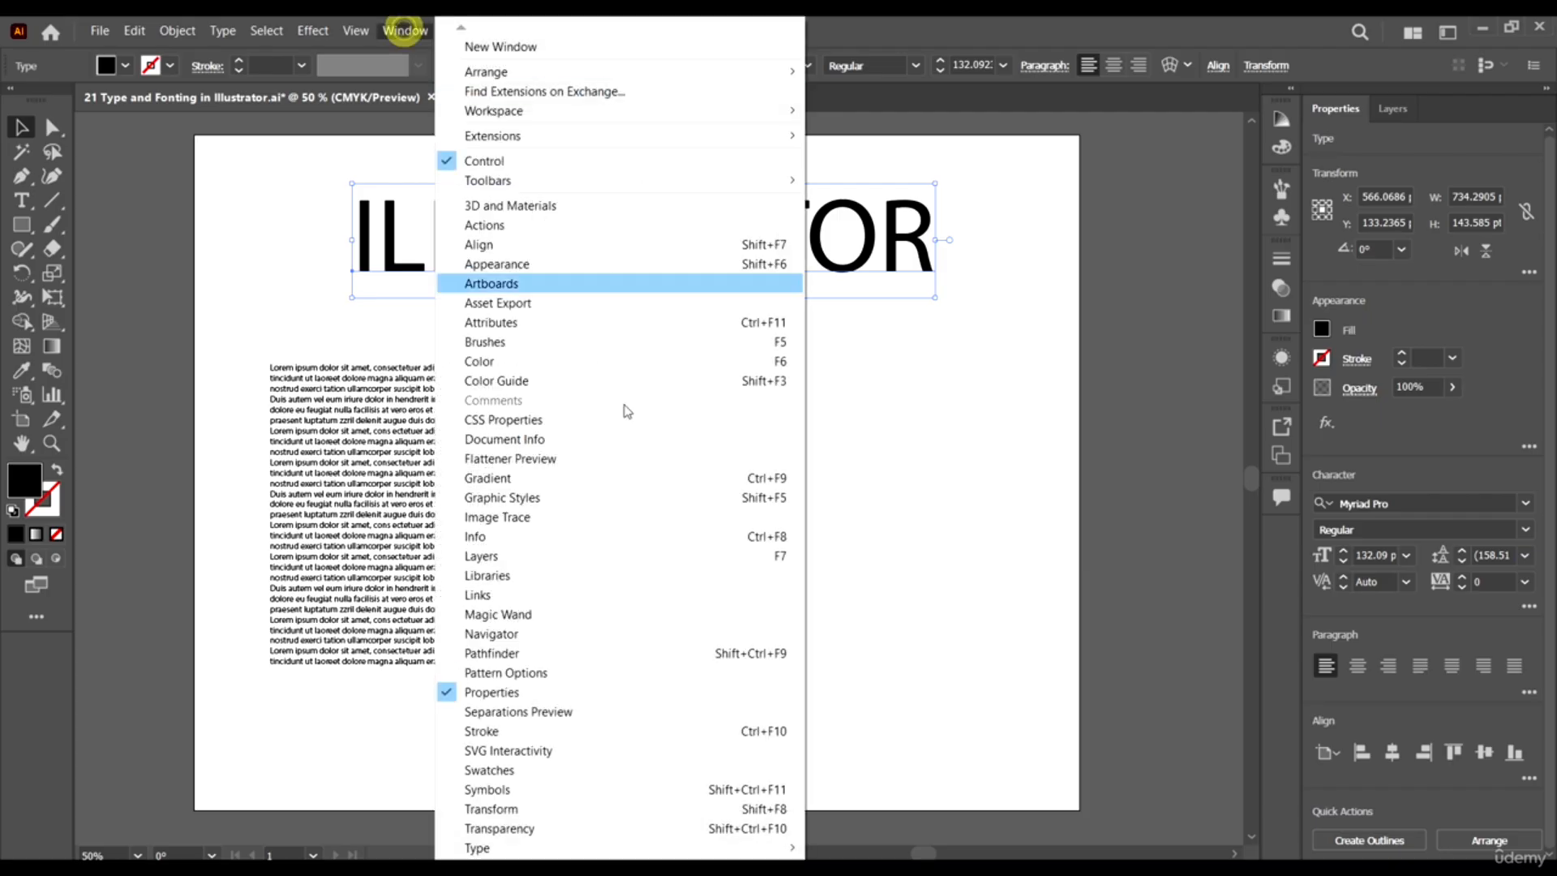
mouse_move(496, 851)
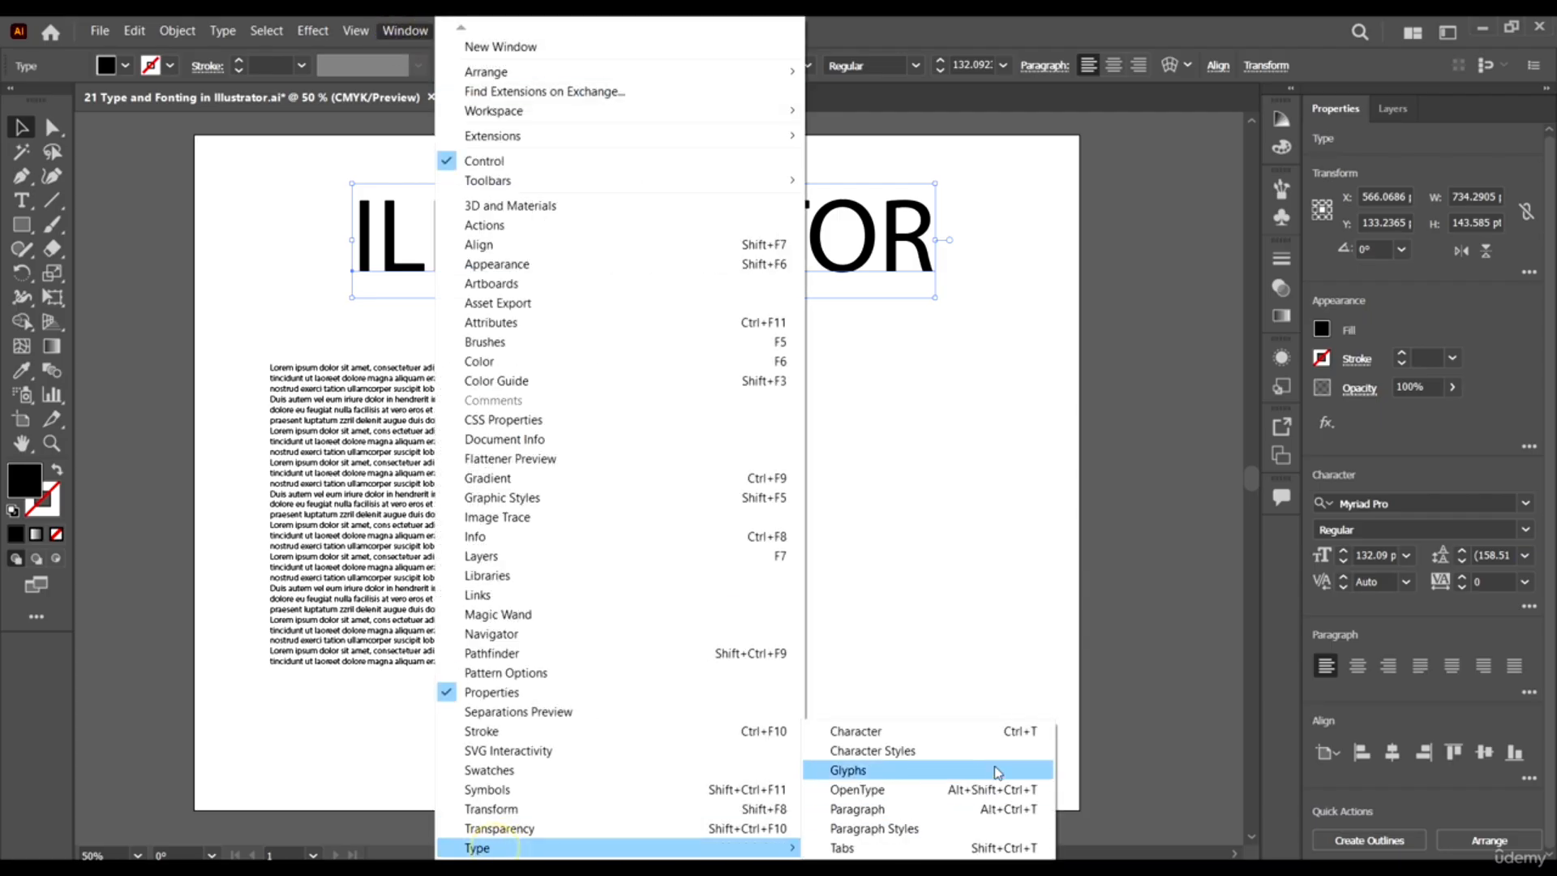
click(997, 735)
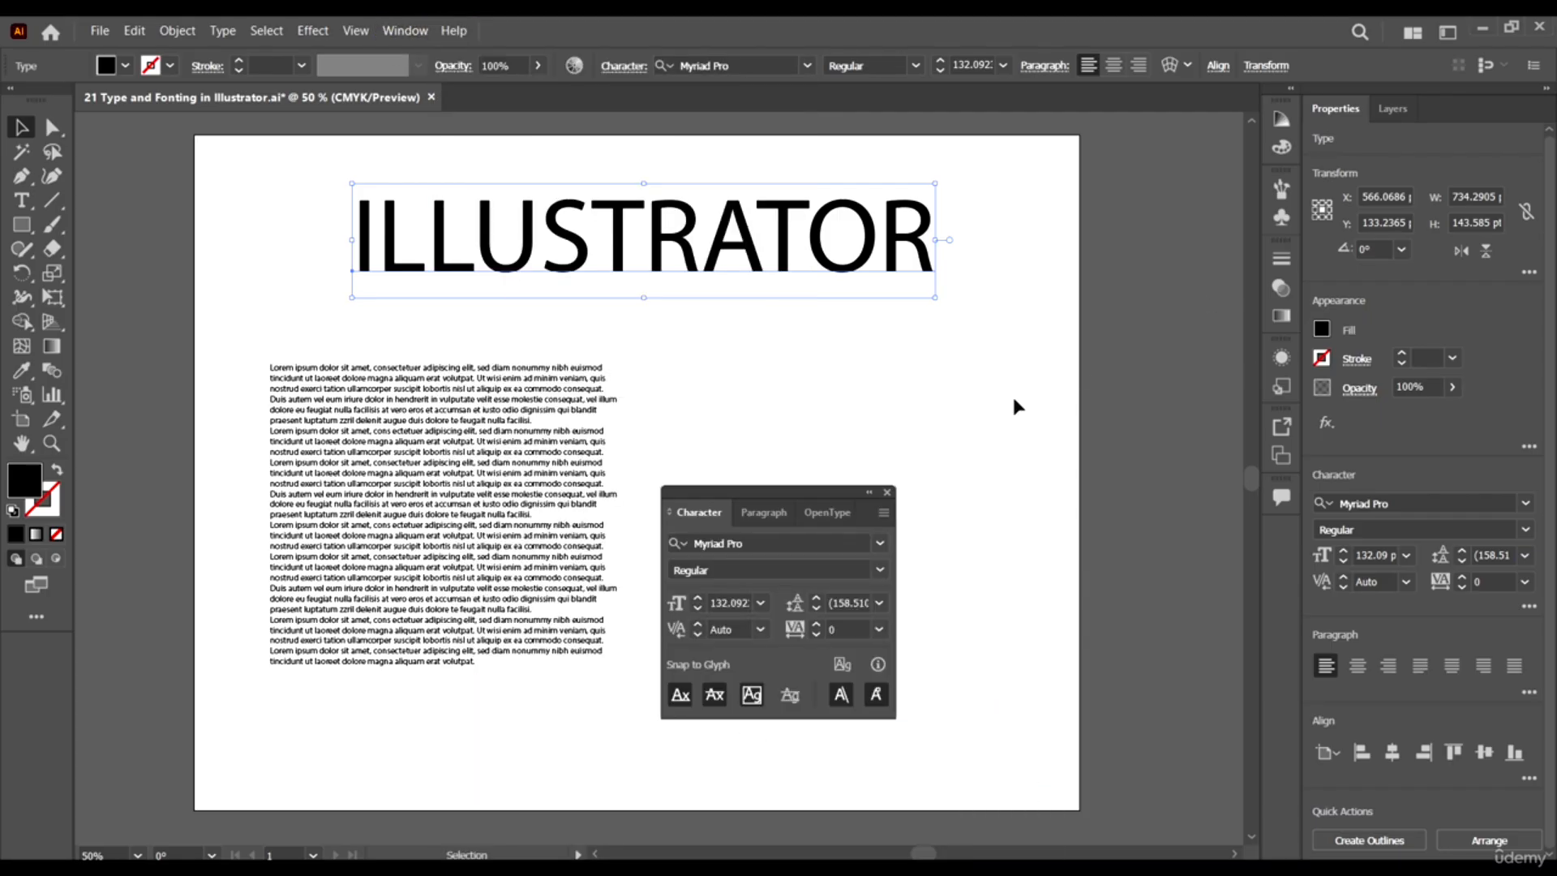
drag(795, 501, 932, 335)
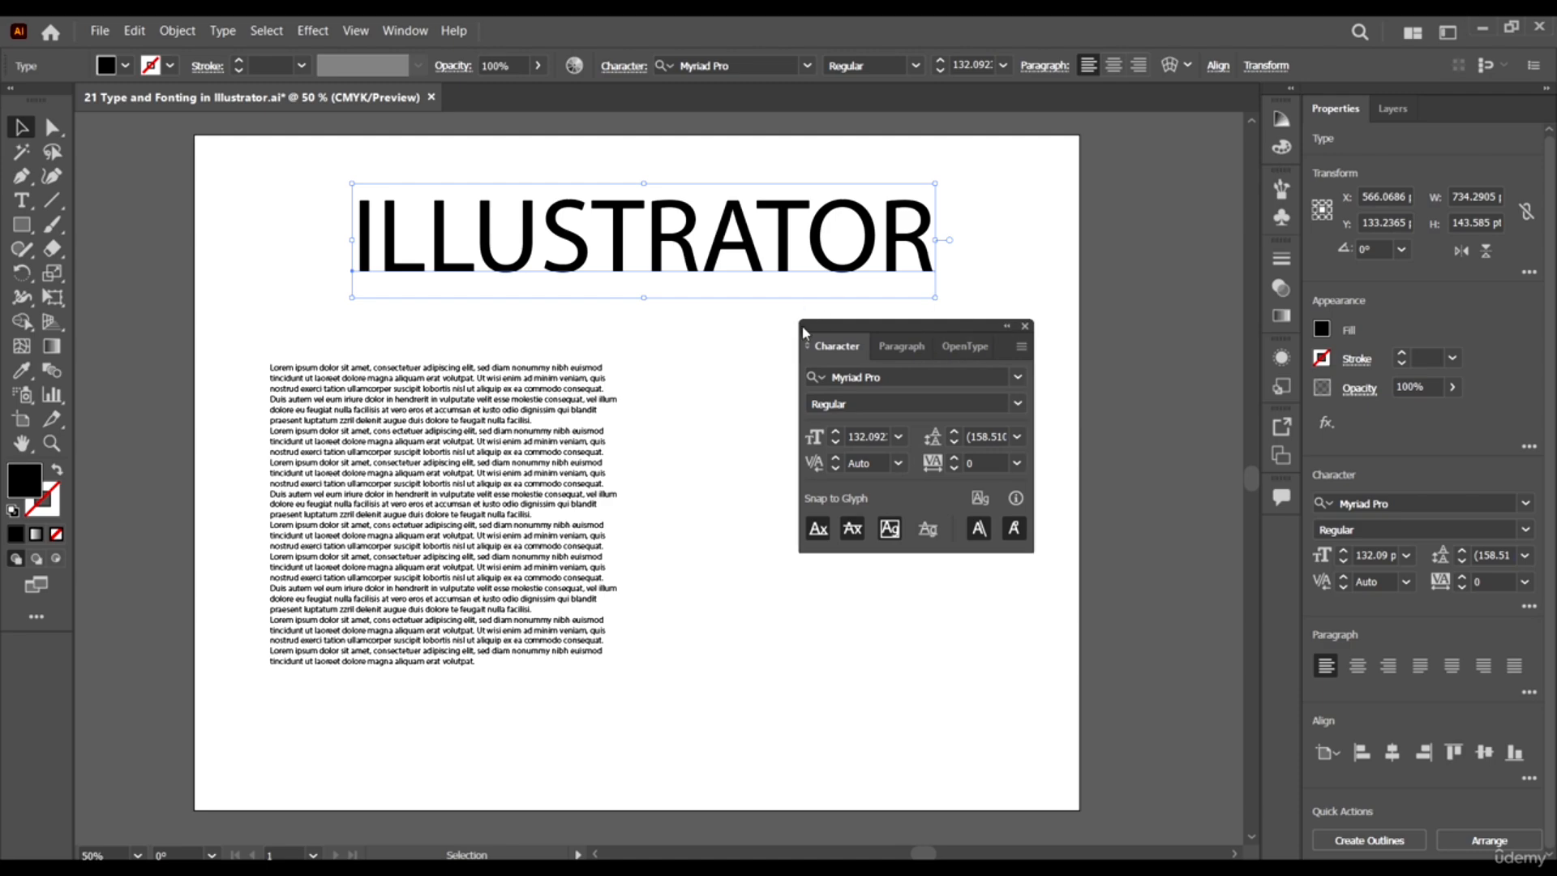
mouse_move(856, 325)
mouse_down()
mouse_move(895, 325)
mouse_move(1087, 170)
mouse_up()
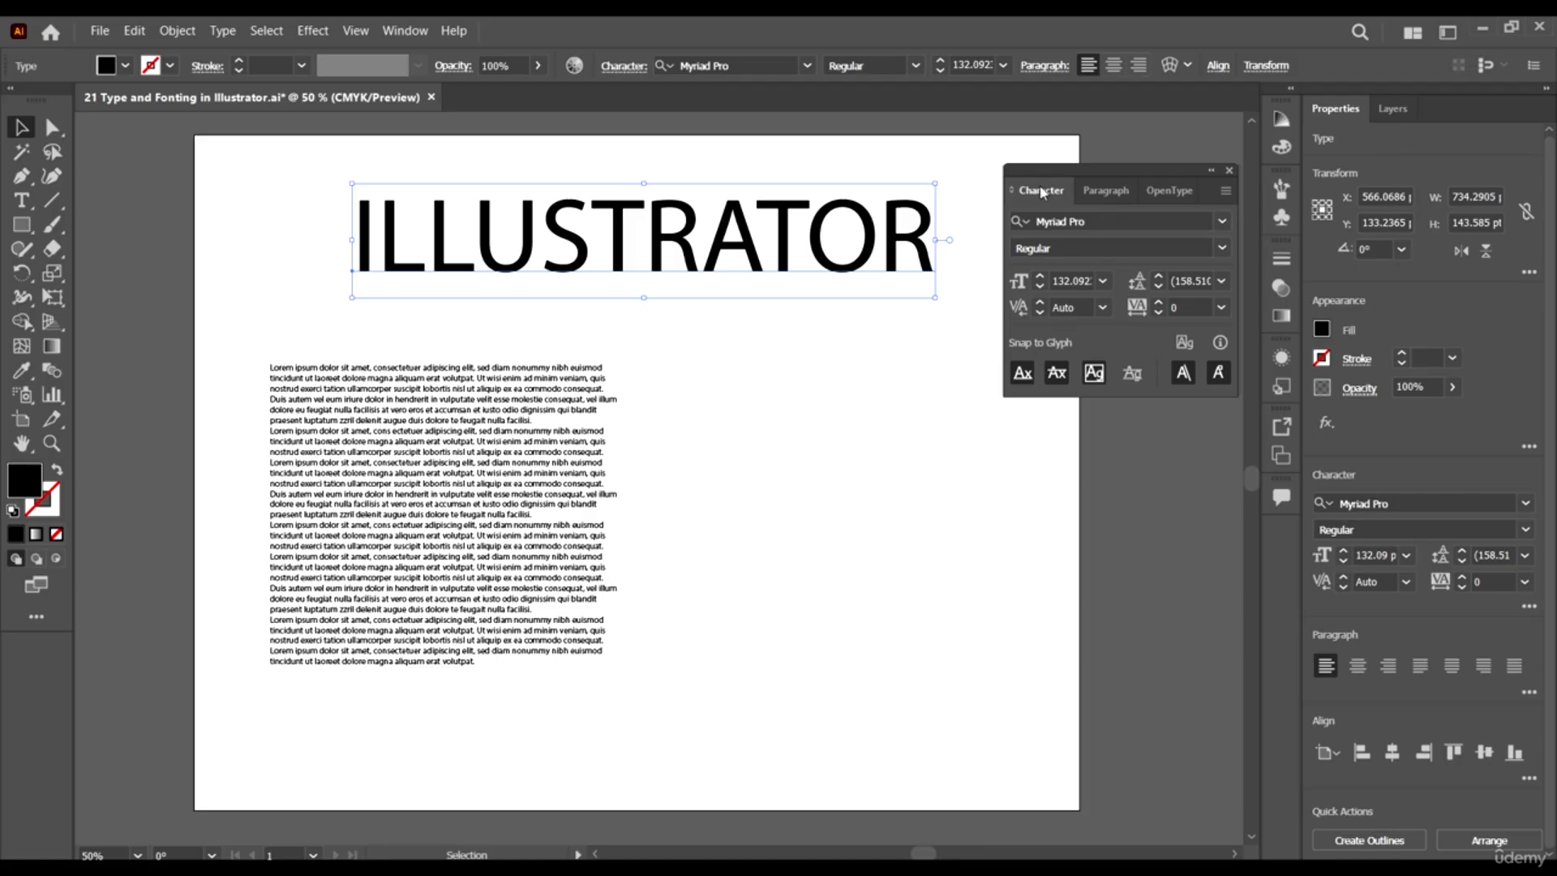
Look through the Paragraph and OpenType settings, return to the Character settings, and view the list of type-related panels.
click(1107, 193)
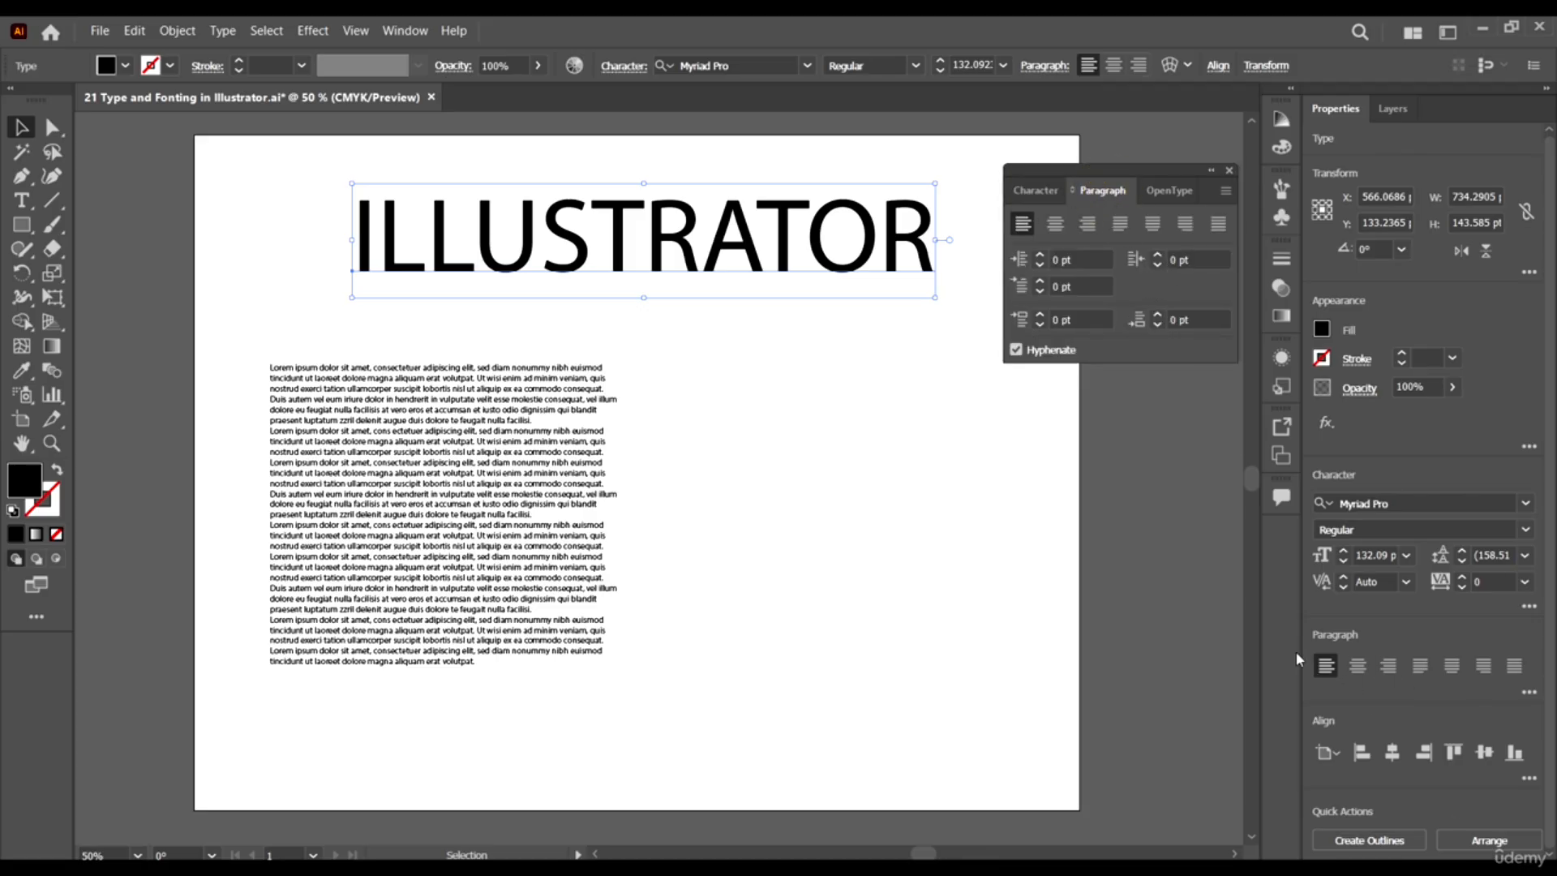
click(1168, 190)
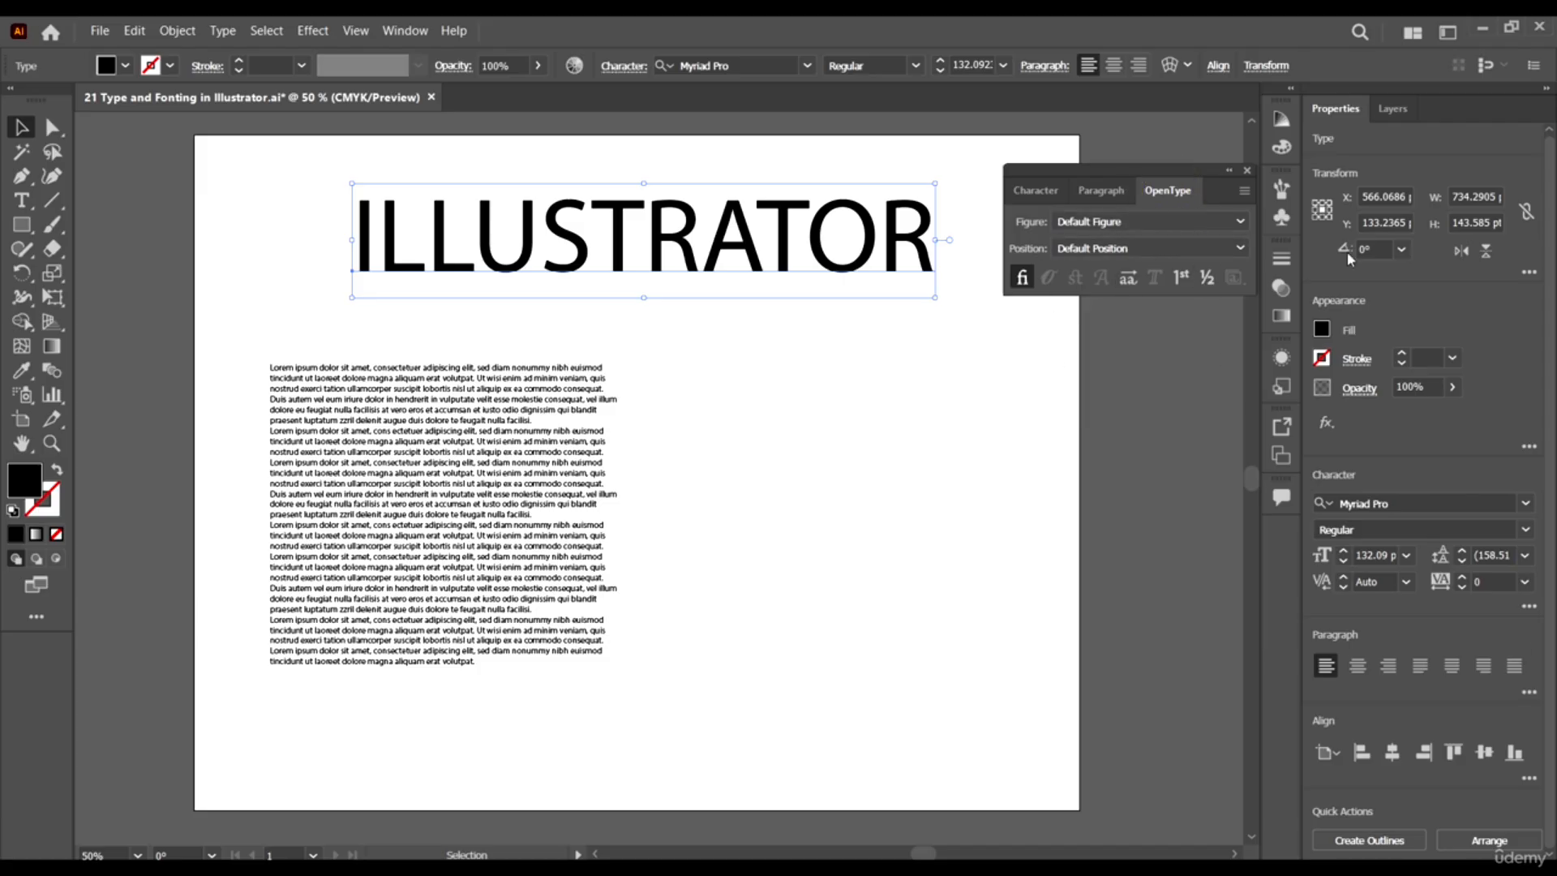
click(1037, 190)
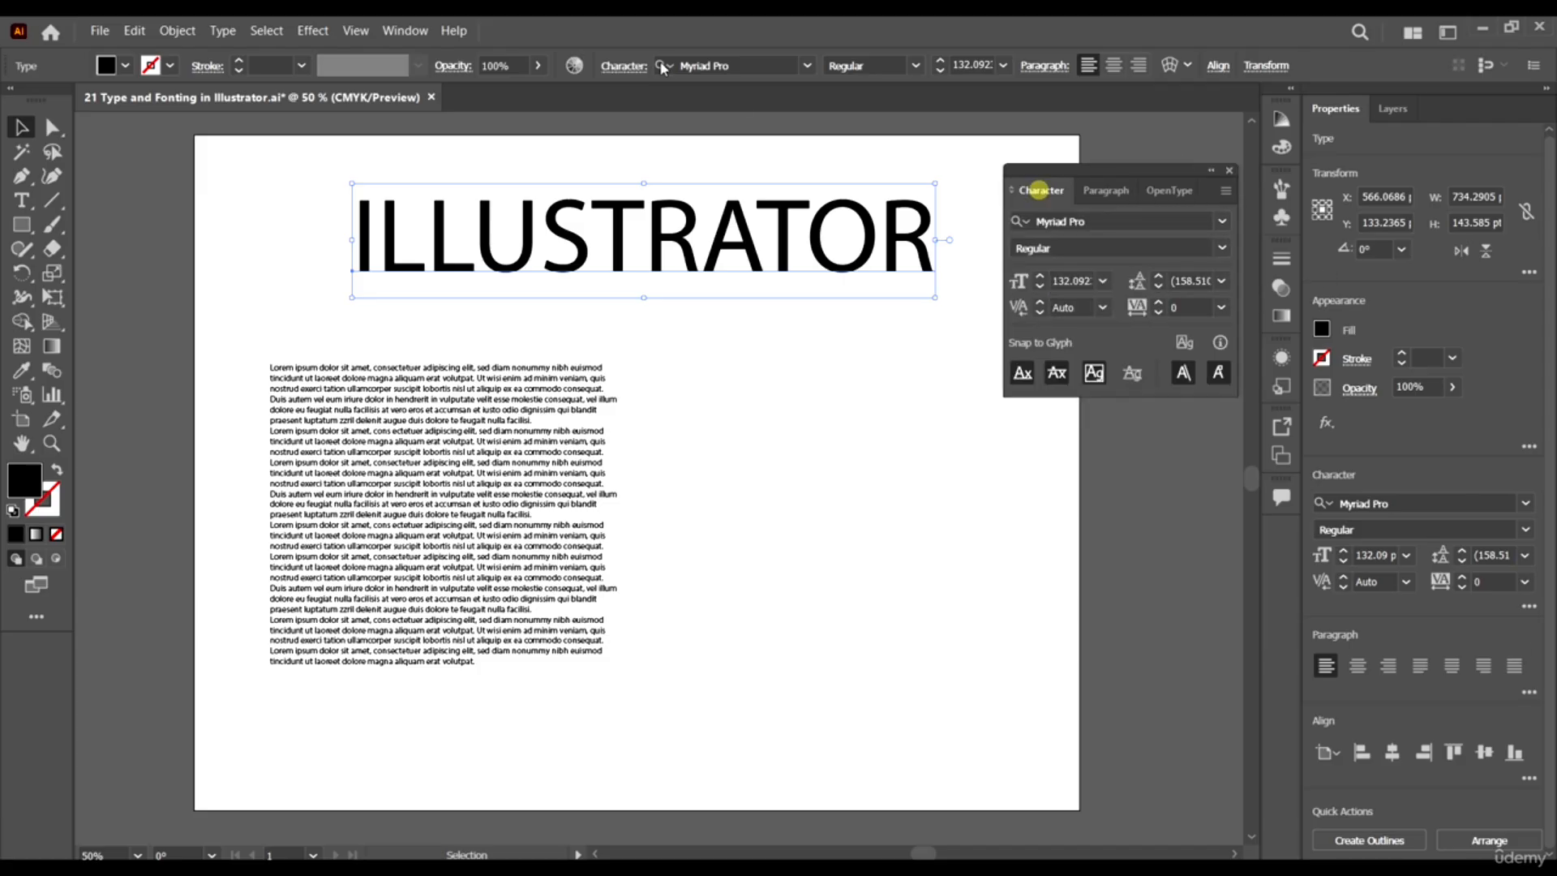
click(405, 31)
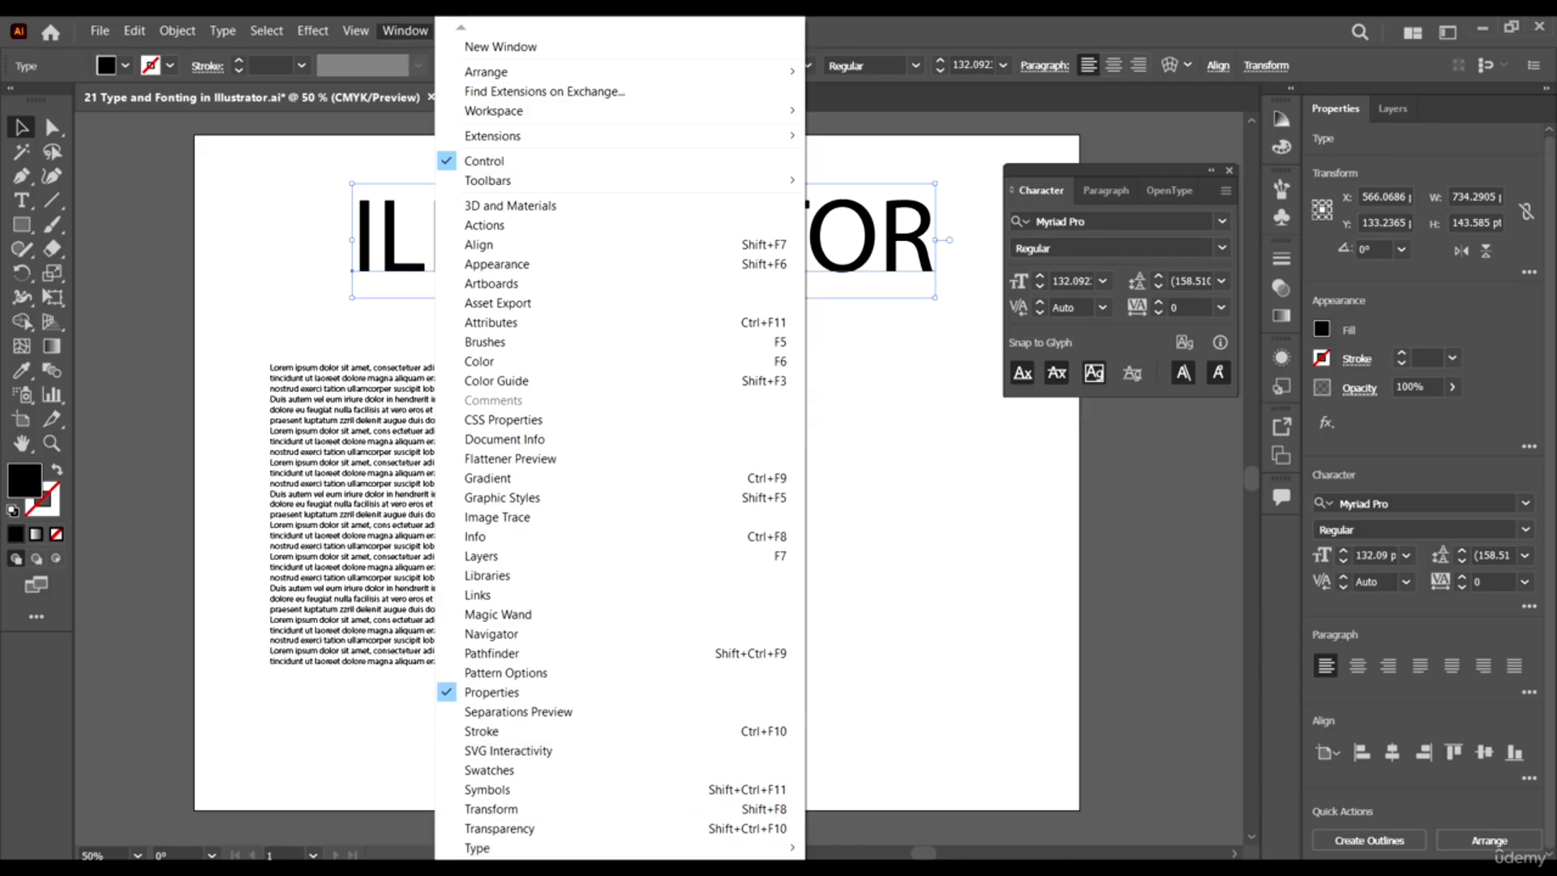
mouse_move(673, 849)
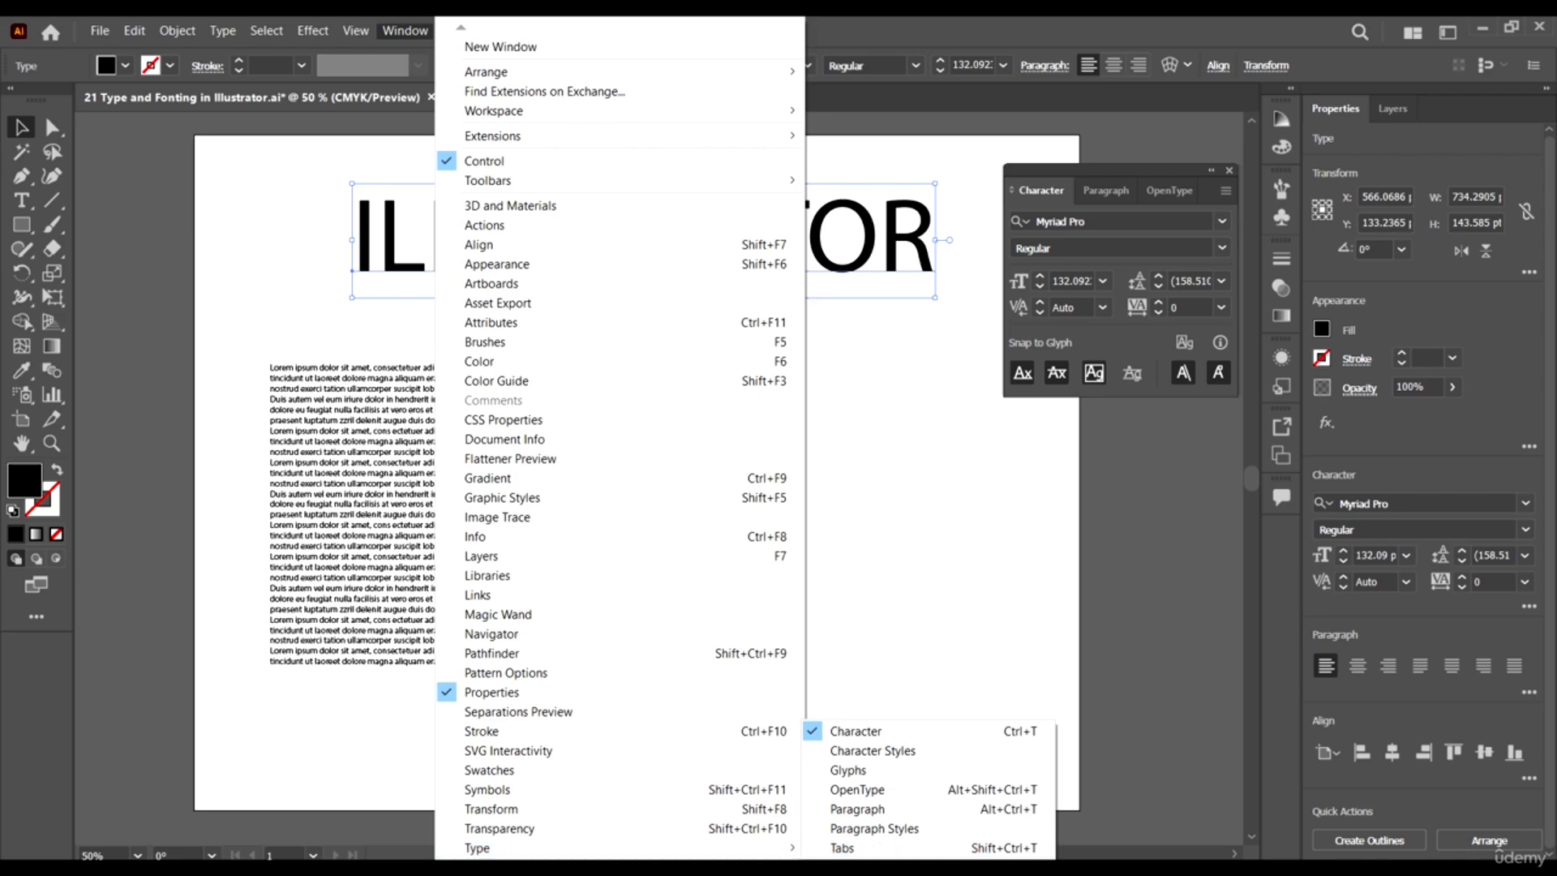
click(943, 21)
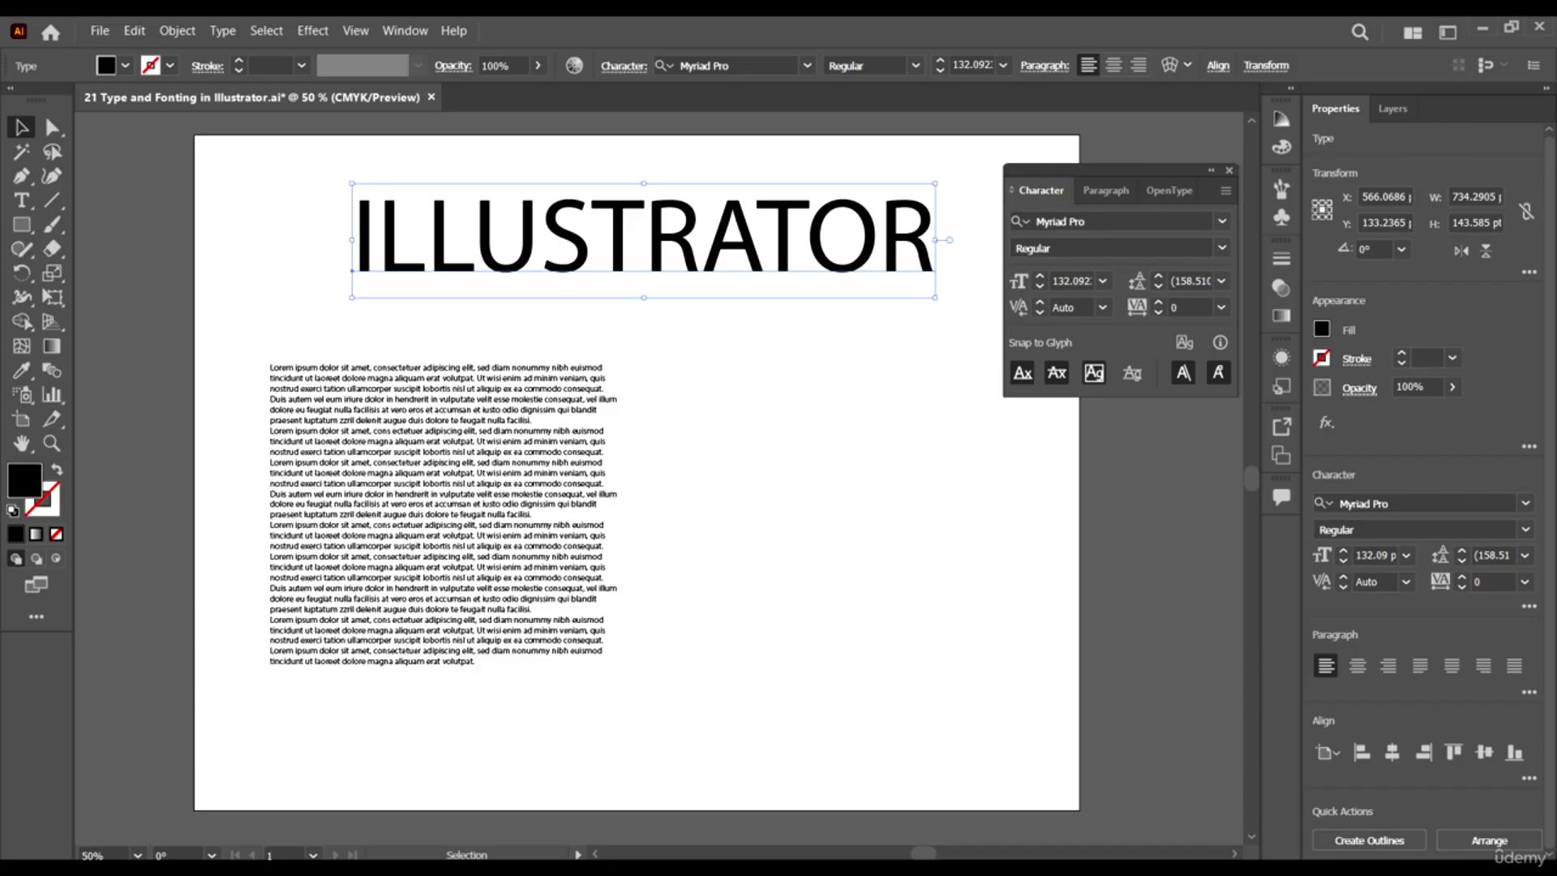
Reposition the floating Character settings near the heading and move the heading about 20 pt to the left.
drag(1150, 167, 1109, 160)
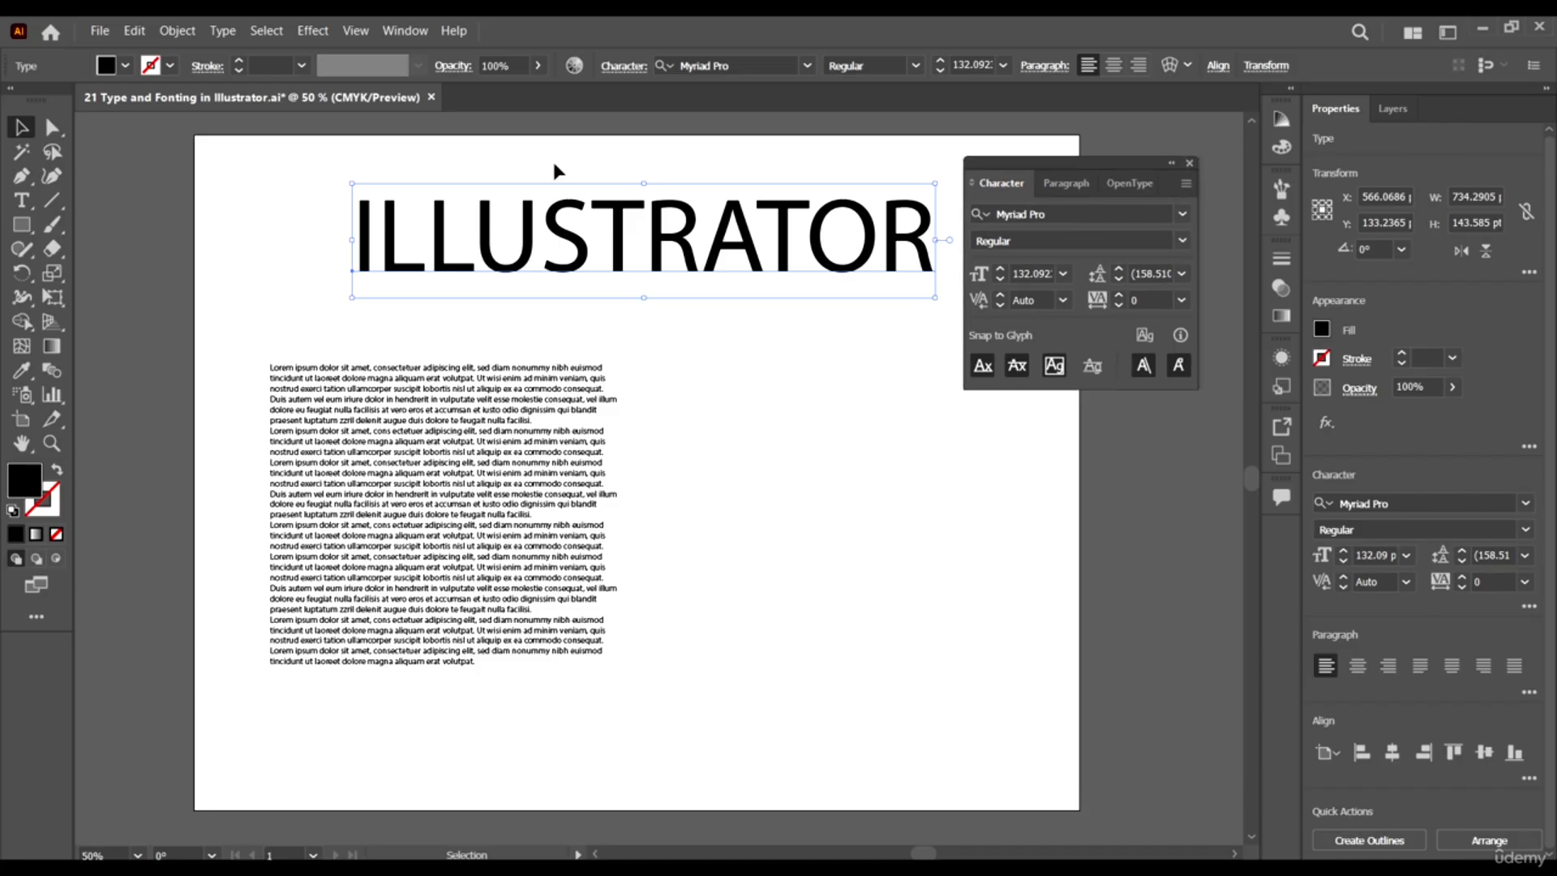
drag(723, 285, 707, 285)
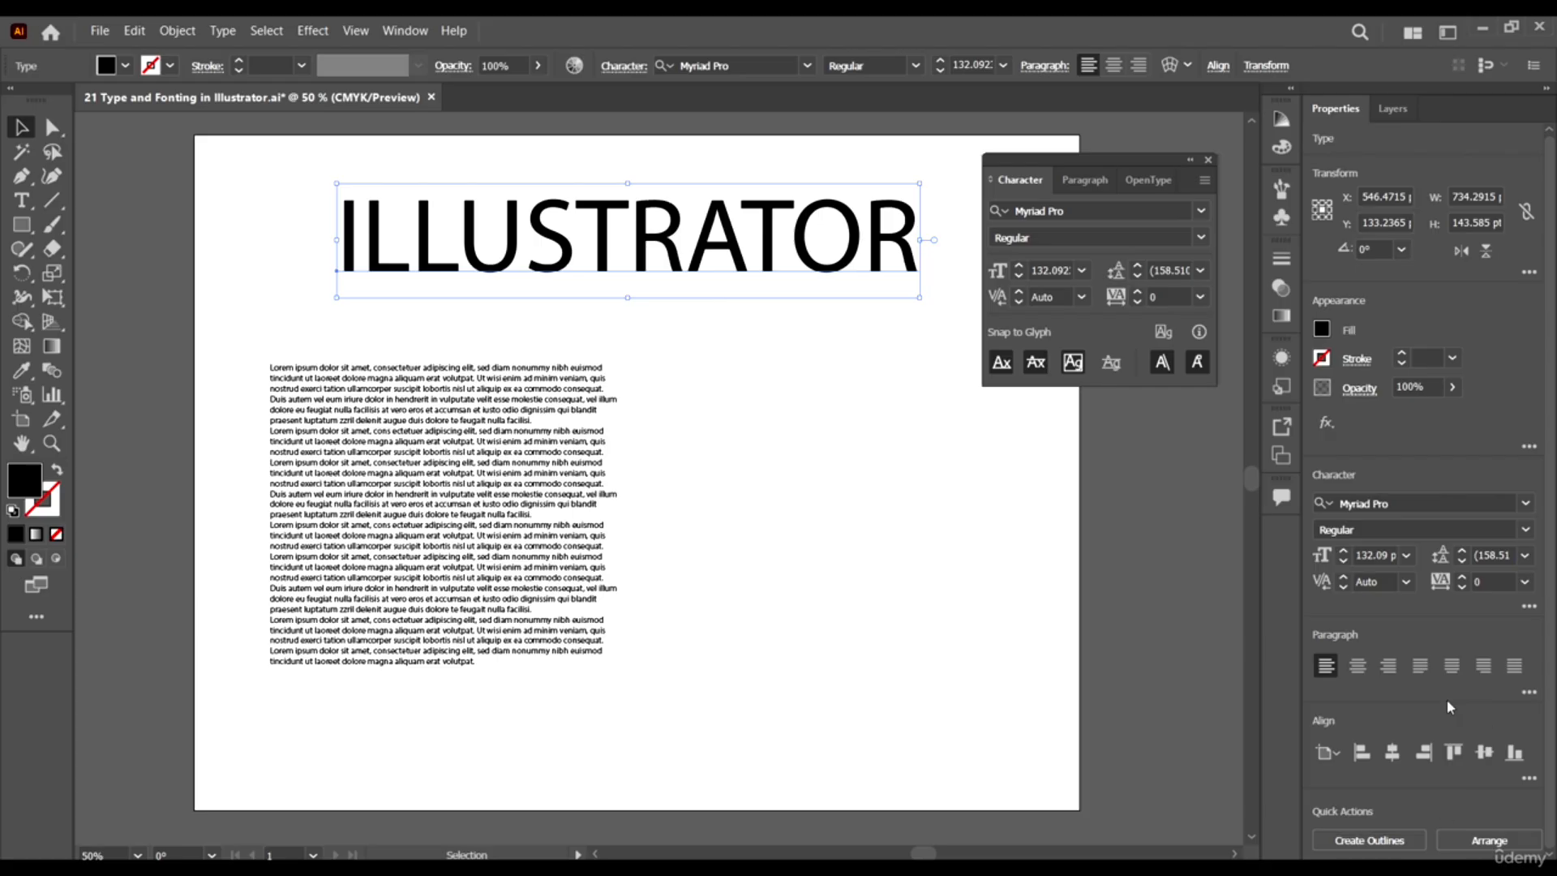
View the font family choices for the heading, close them without choosing a font, and reselect the heading.
click(1334, 479)
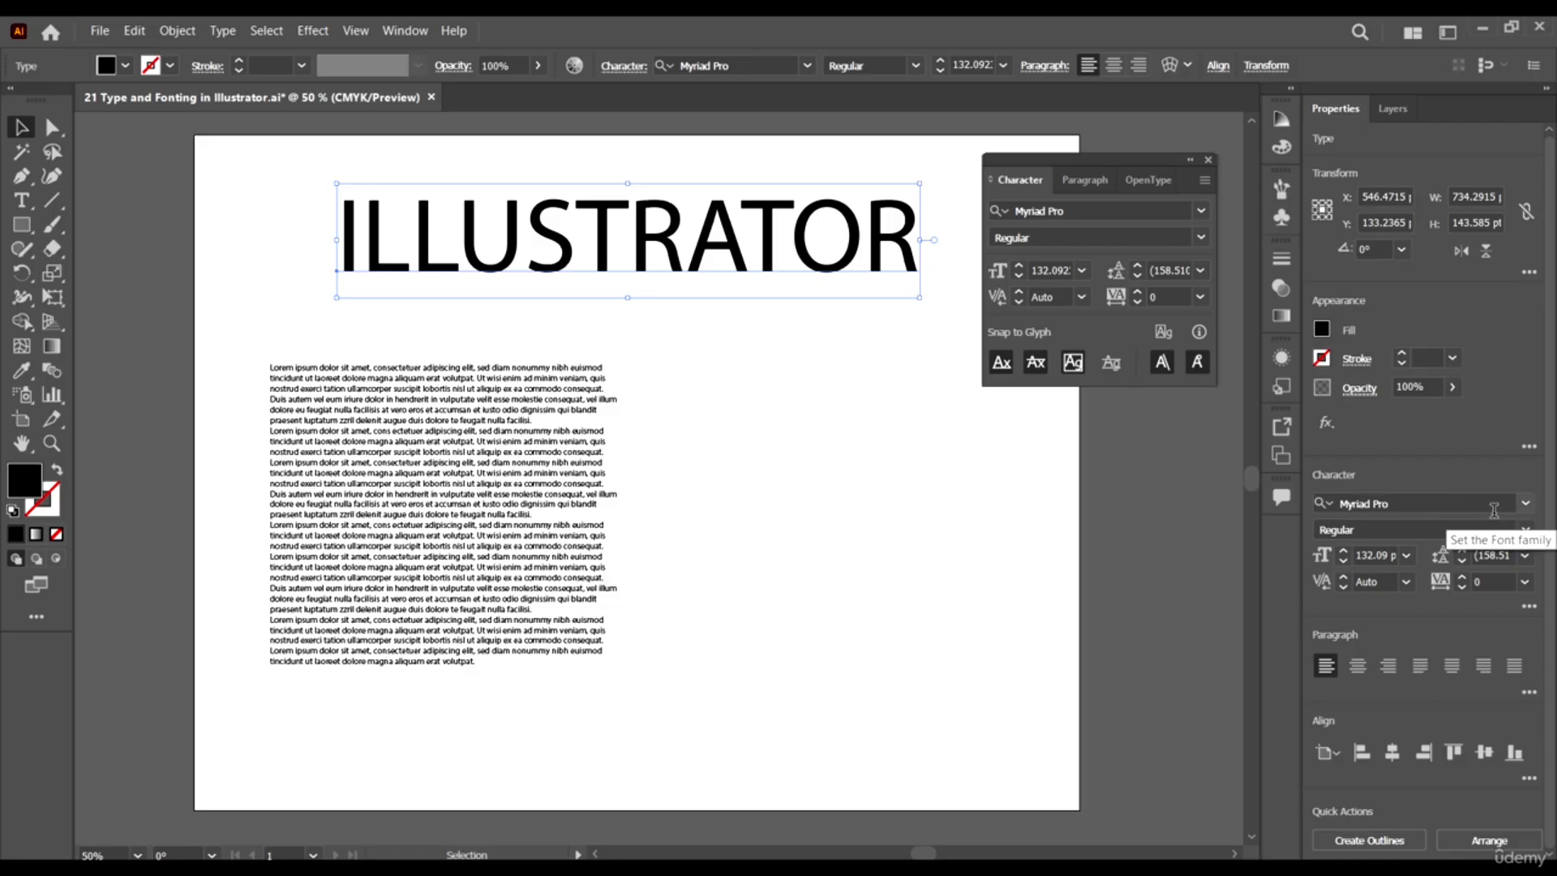
click(1522, 507)
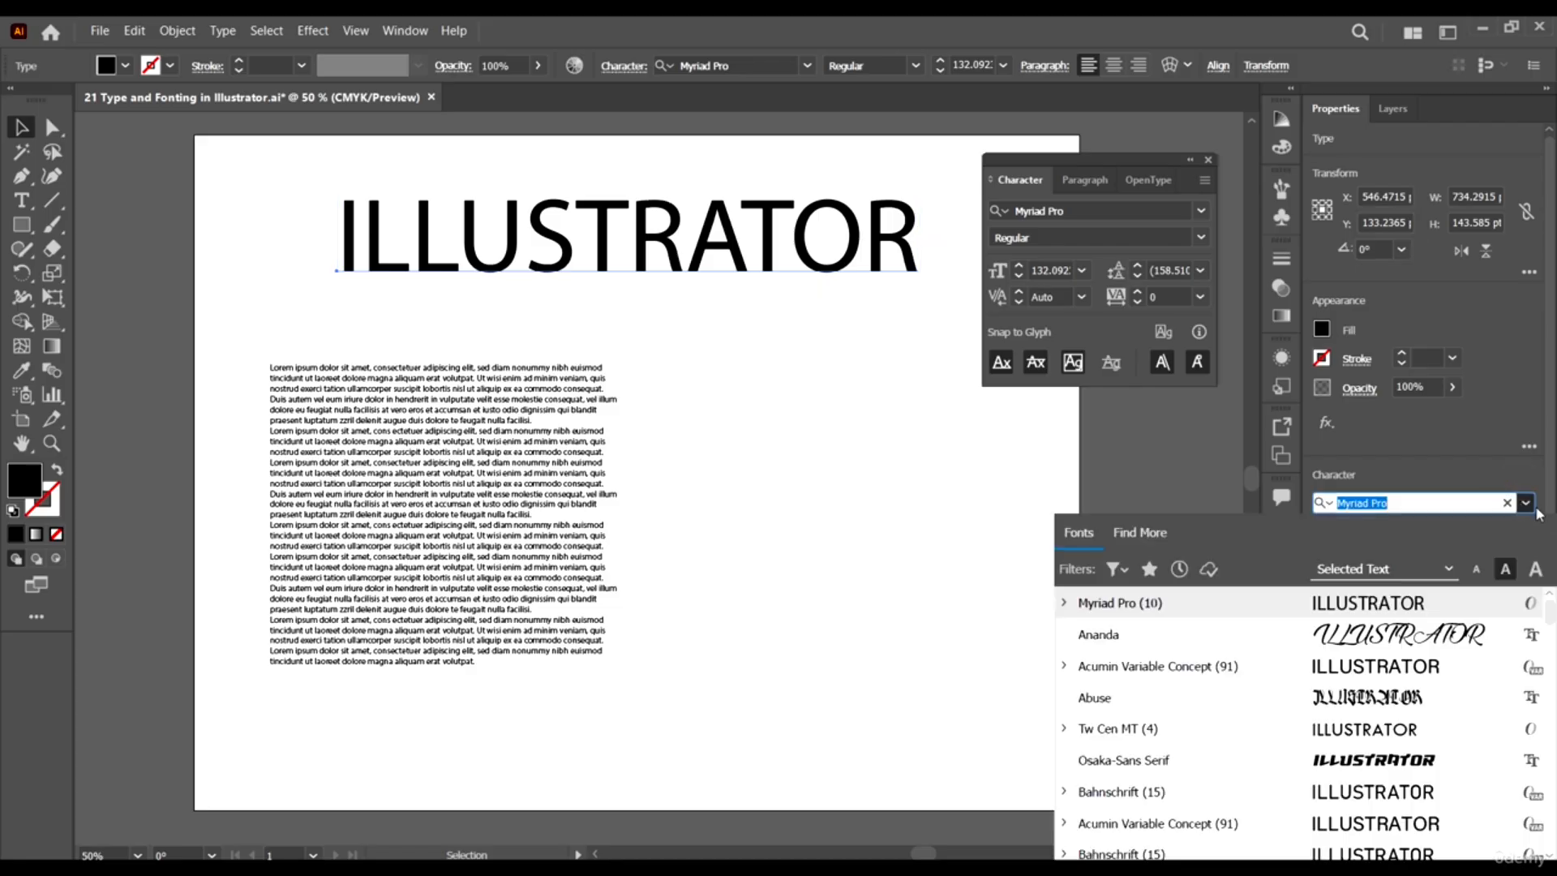
click(984, 460)
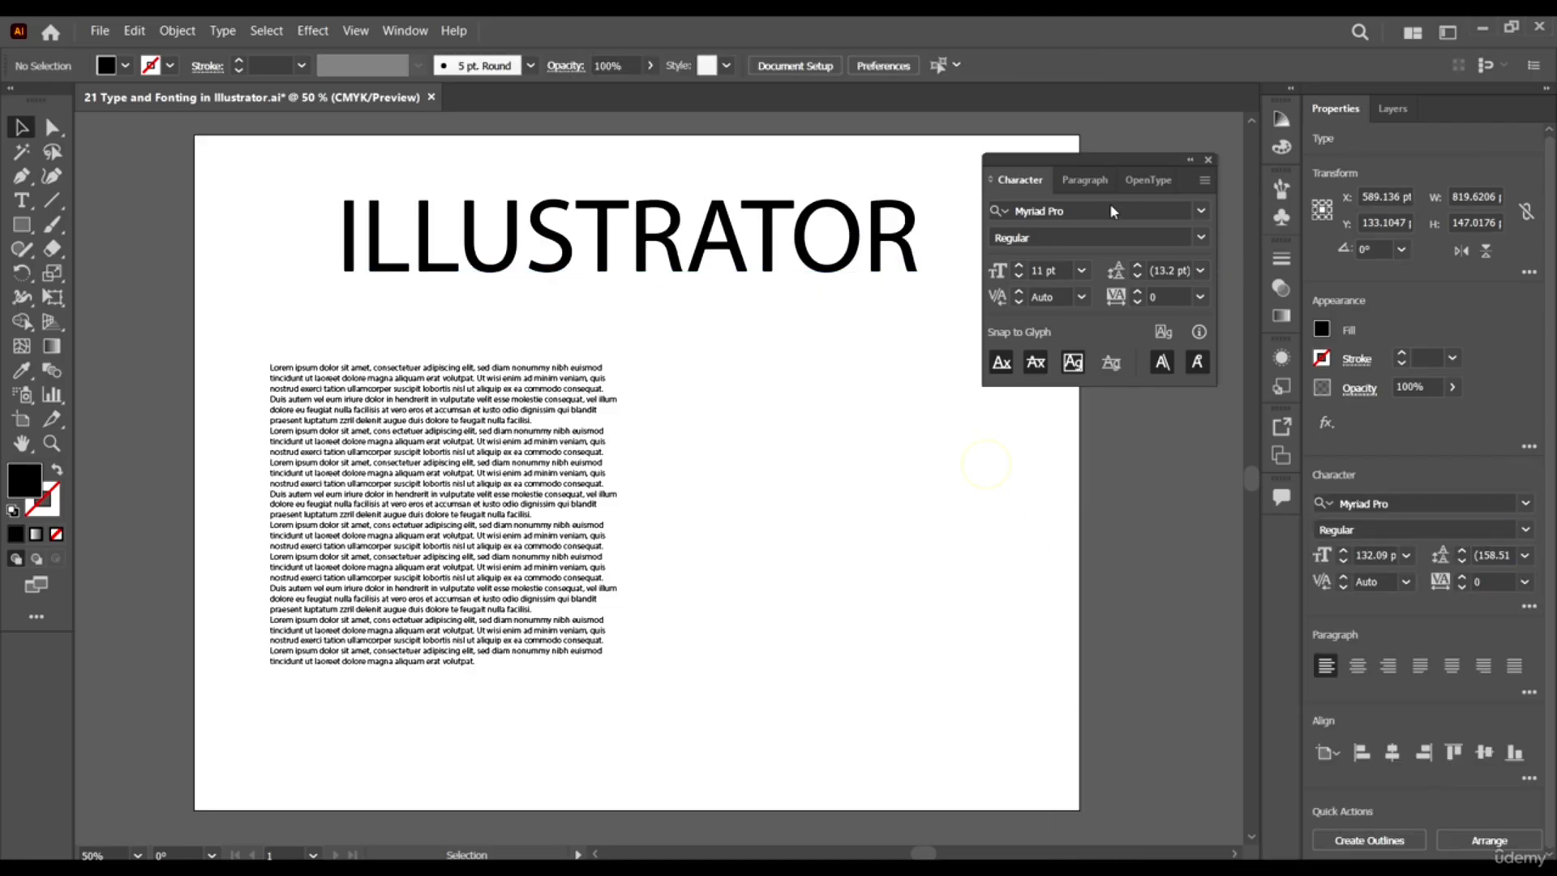
click(852, 270)
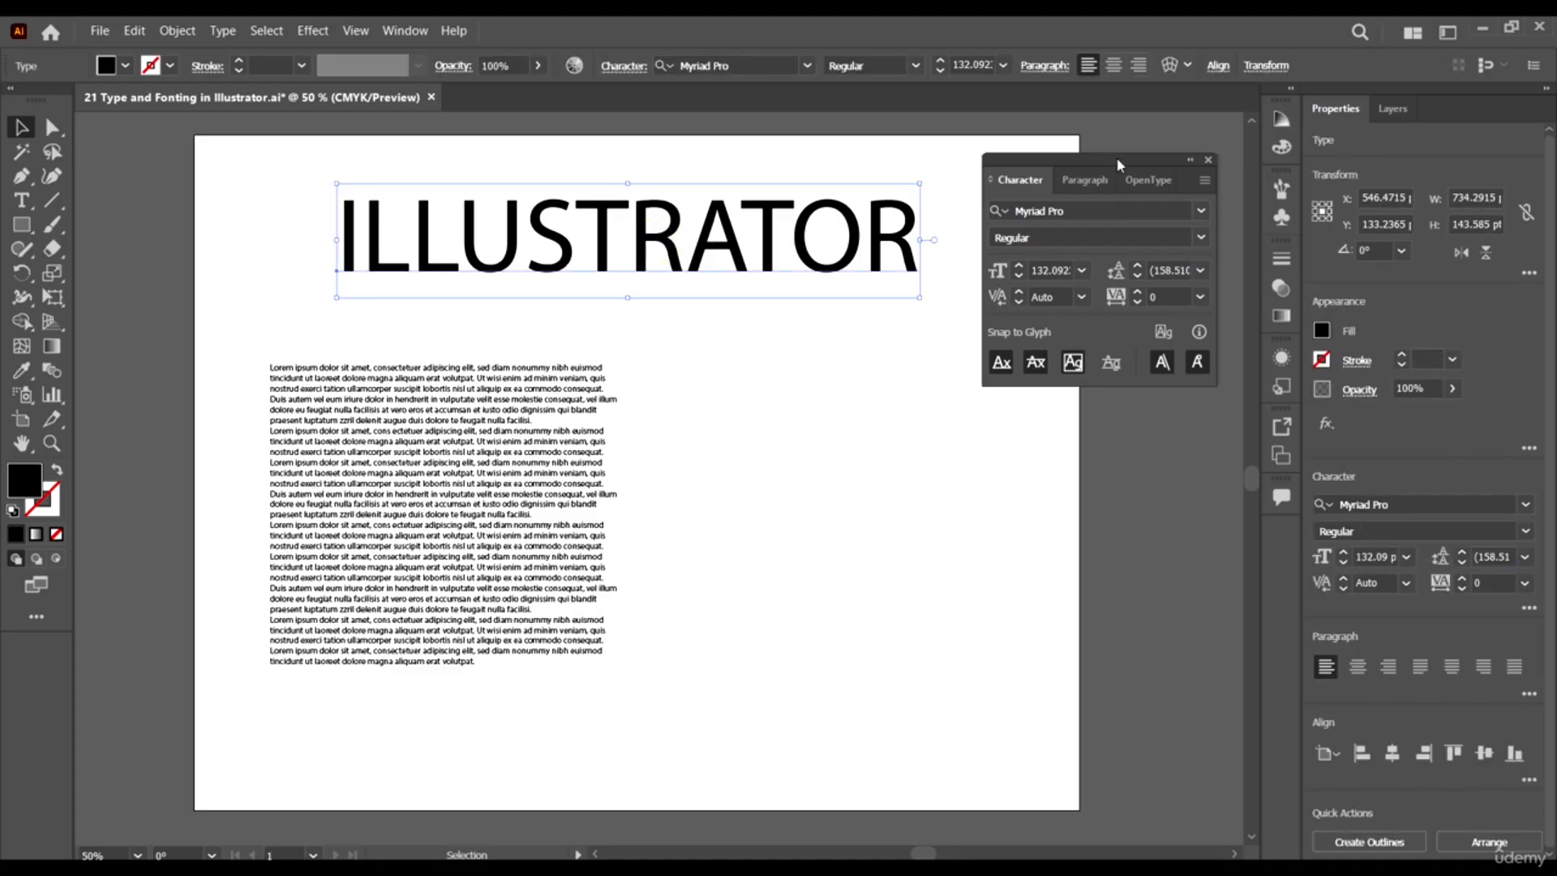
Move the floating Character settings slightly up, browse the font families while previewing them on the heading, and close the list without choosing one.
drag(1117, 157, 1122, 130)
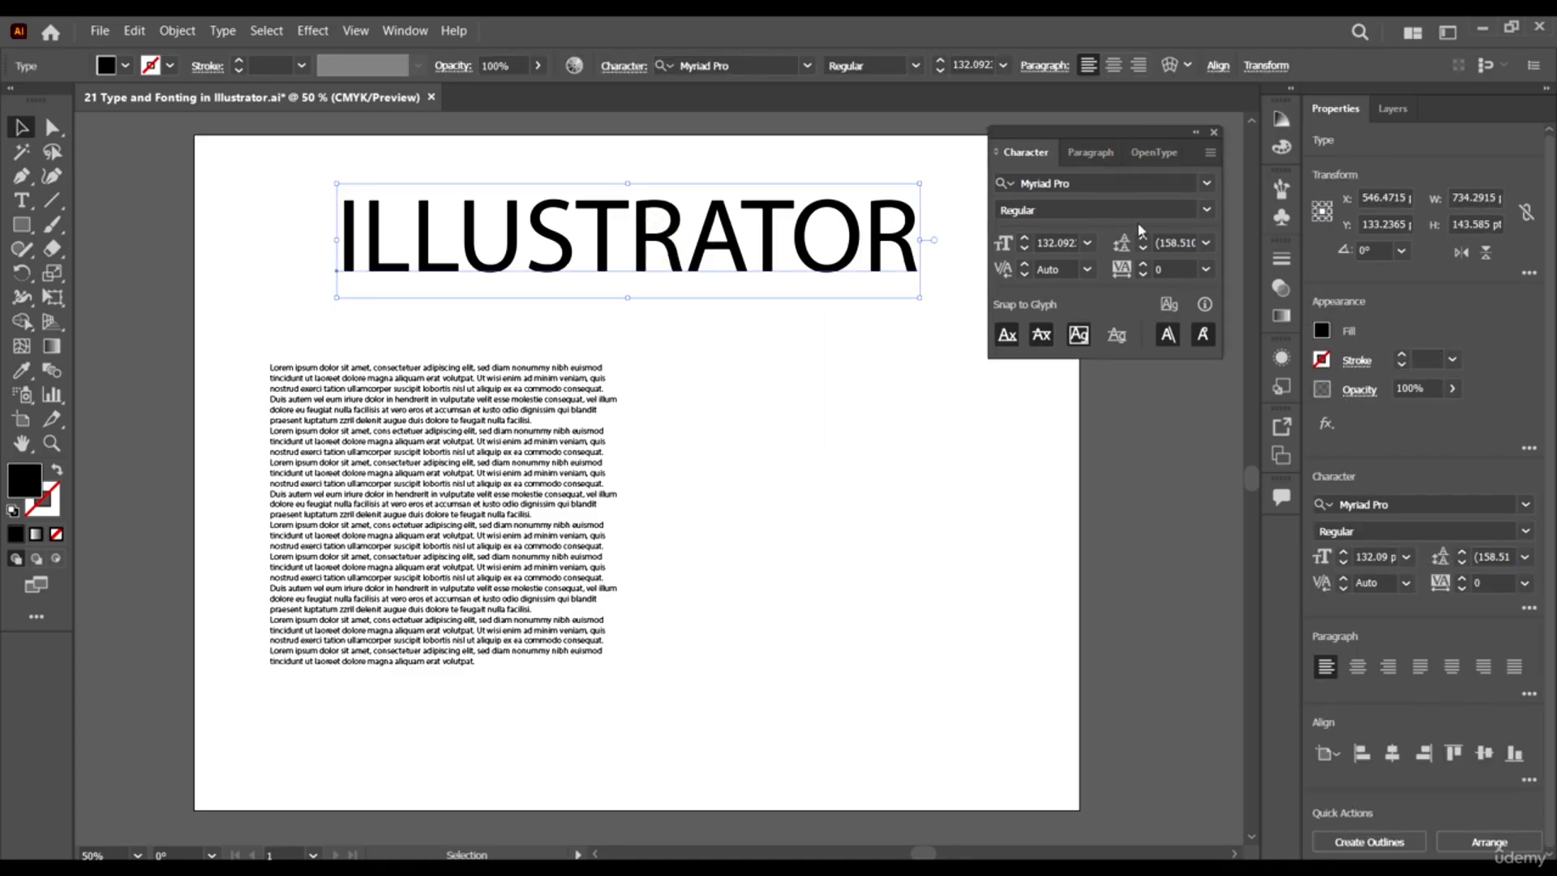
click(1208, 186)
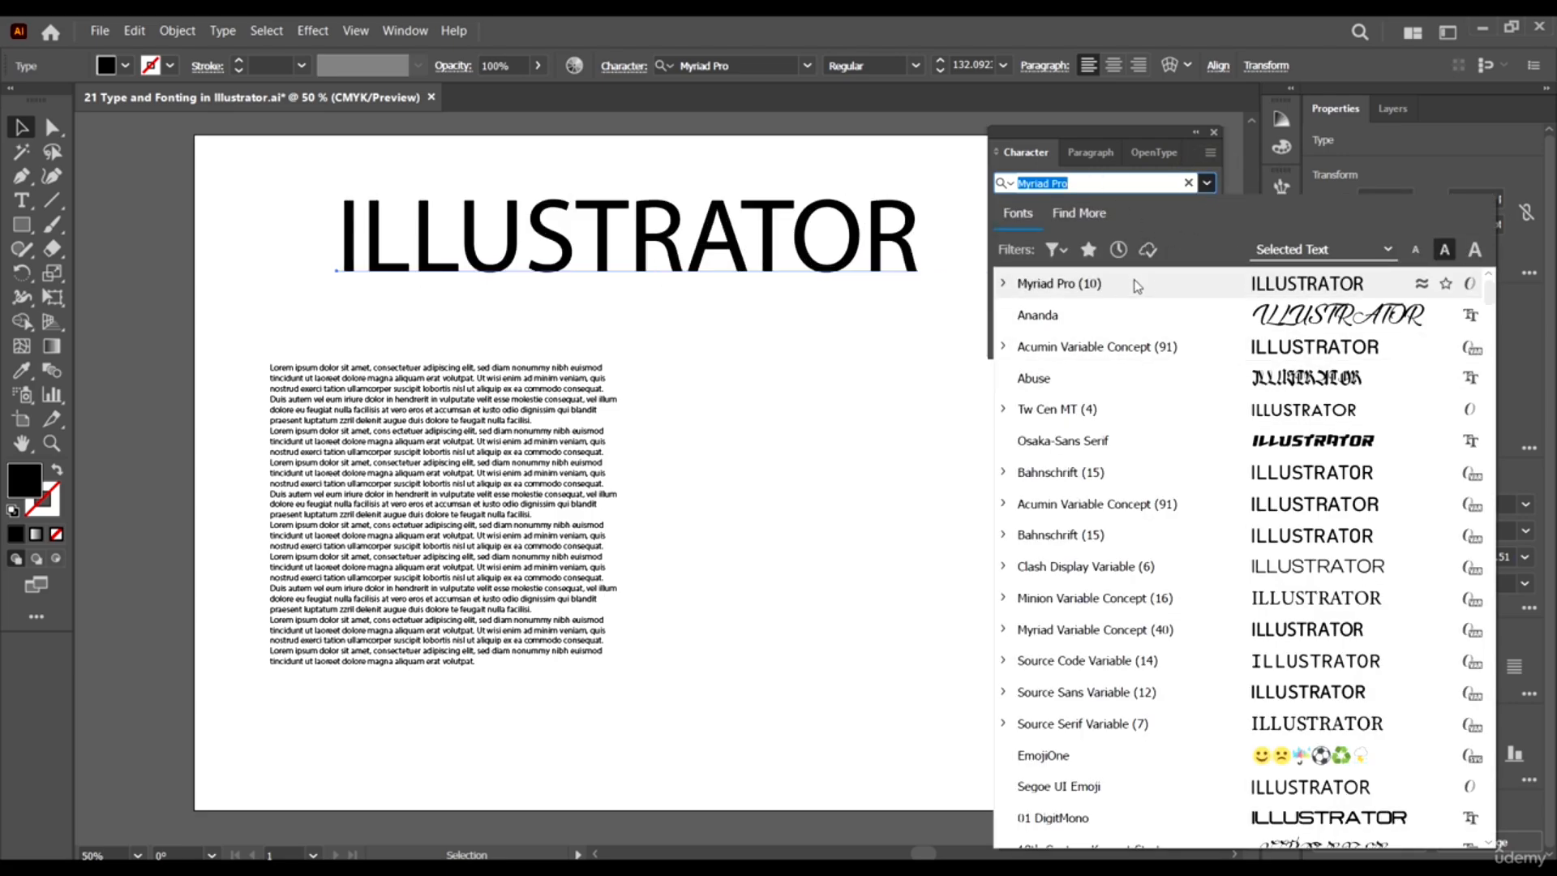
scroll(1192, 319, down, 6)
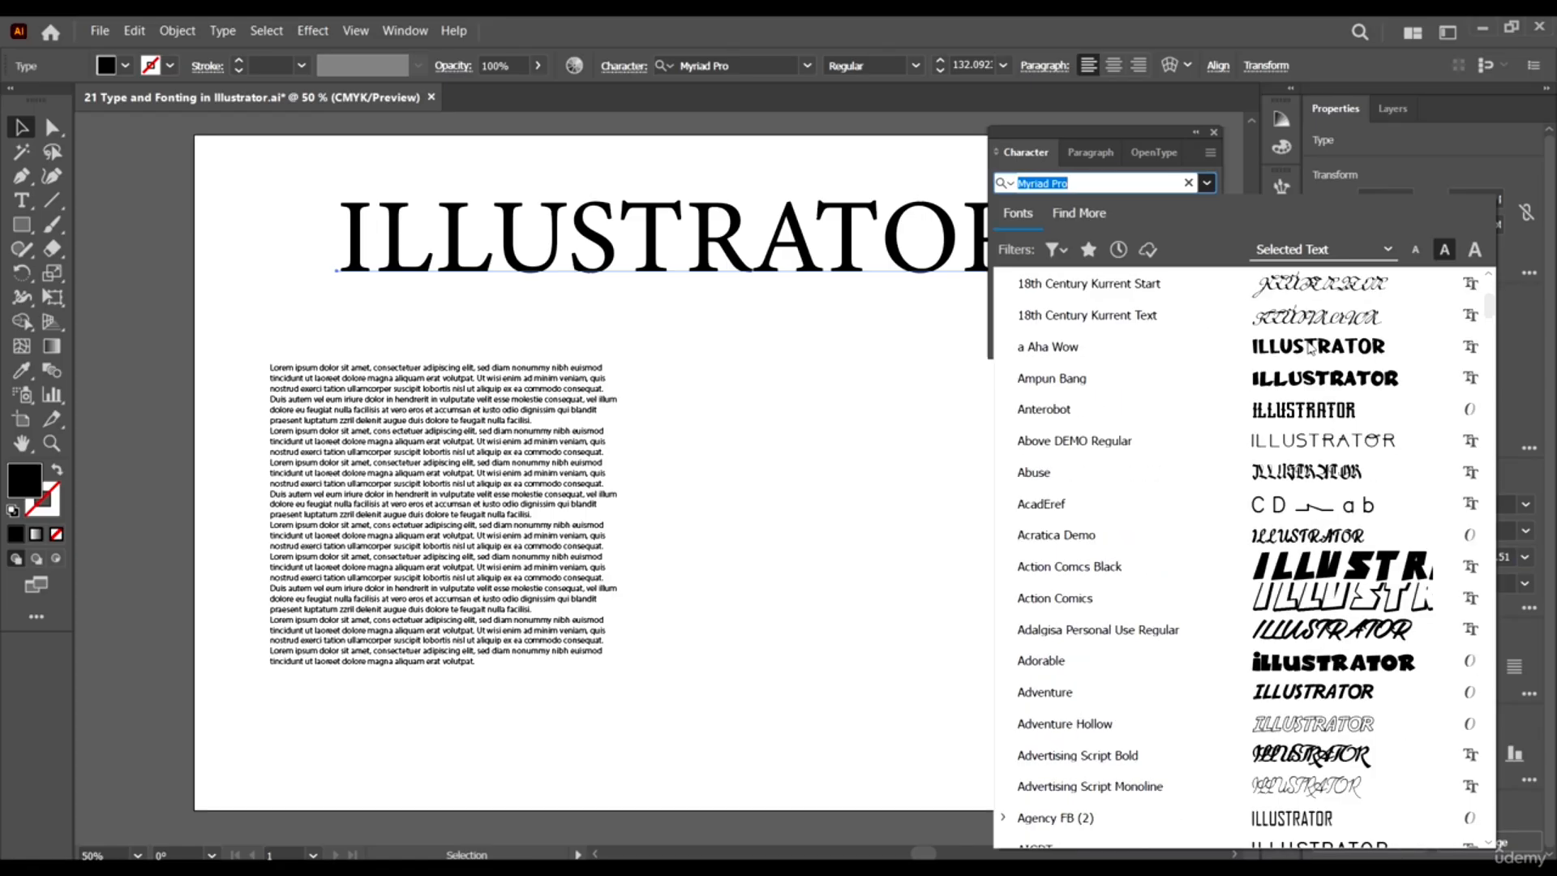
scroll(1313, 356, down, 8)
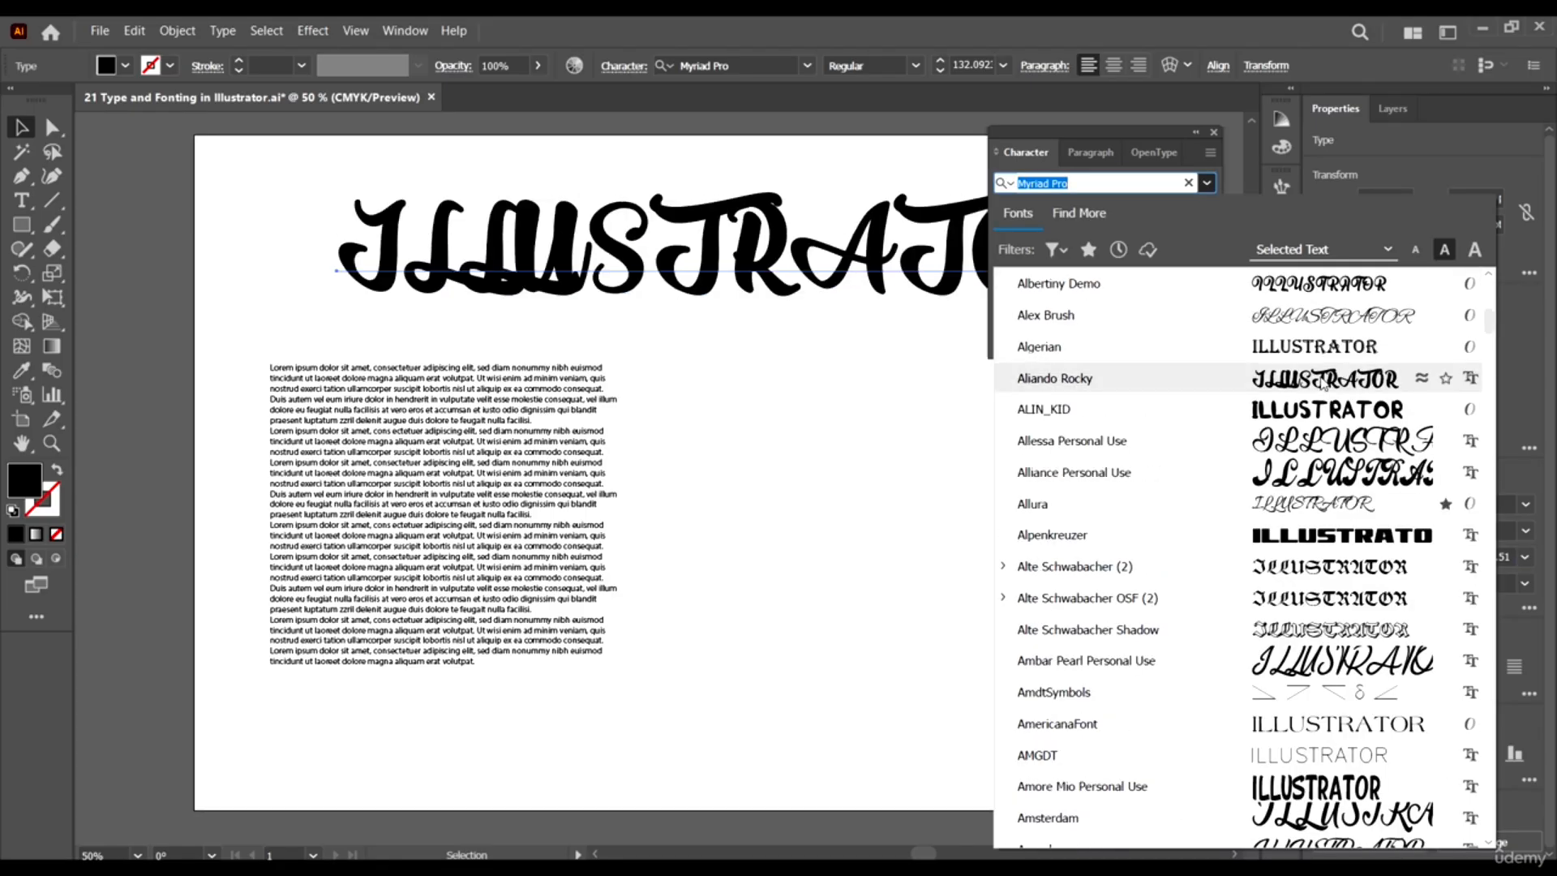
scroll(1321, 385, down, 3)
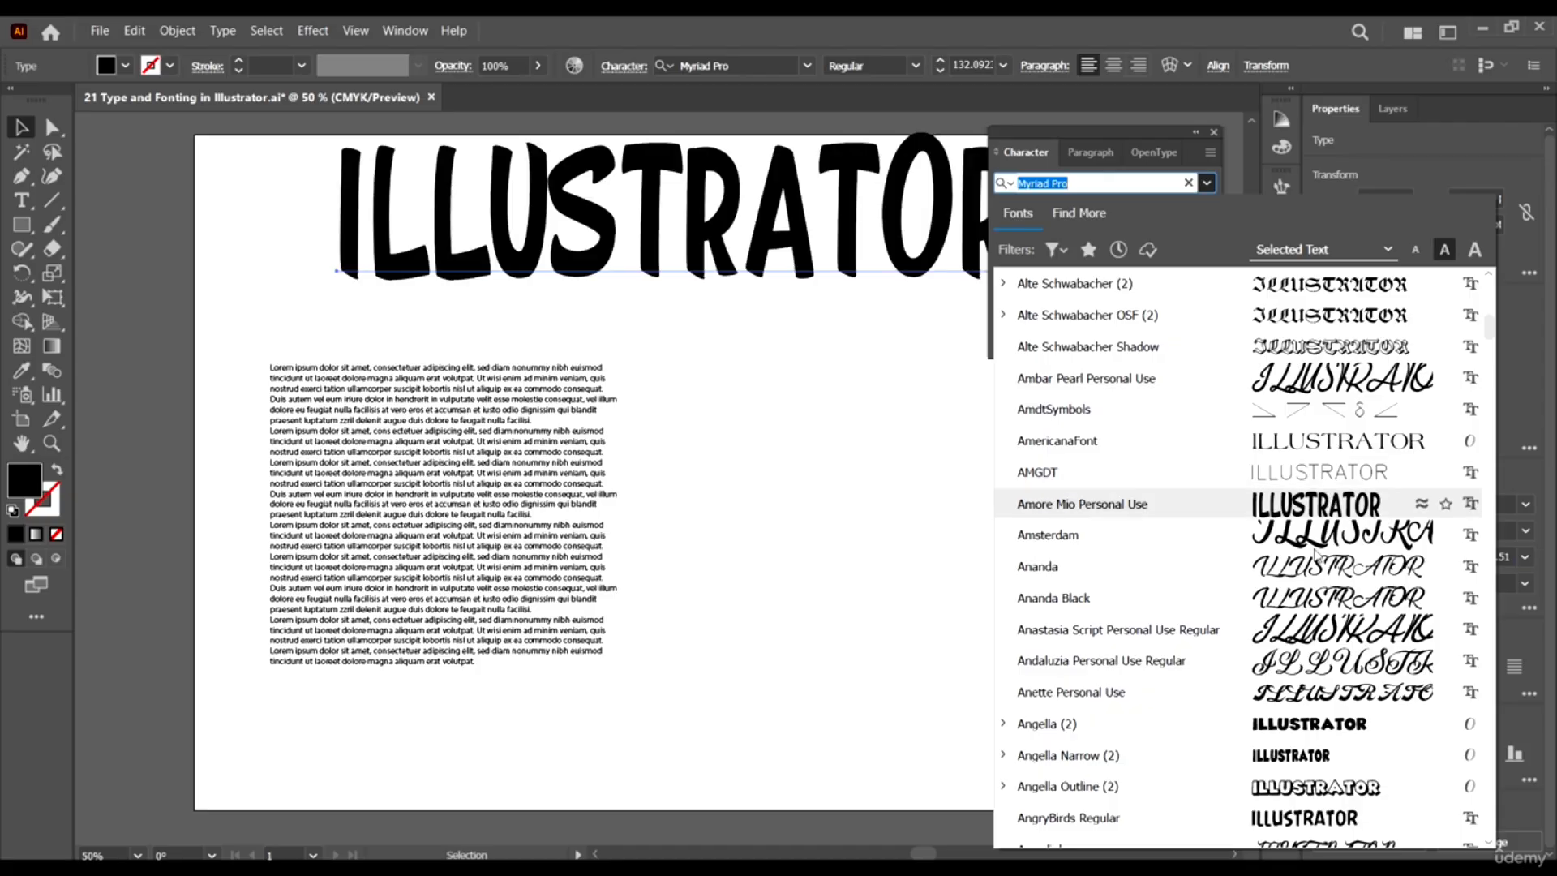
scroll(1301, 580, down, 2)
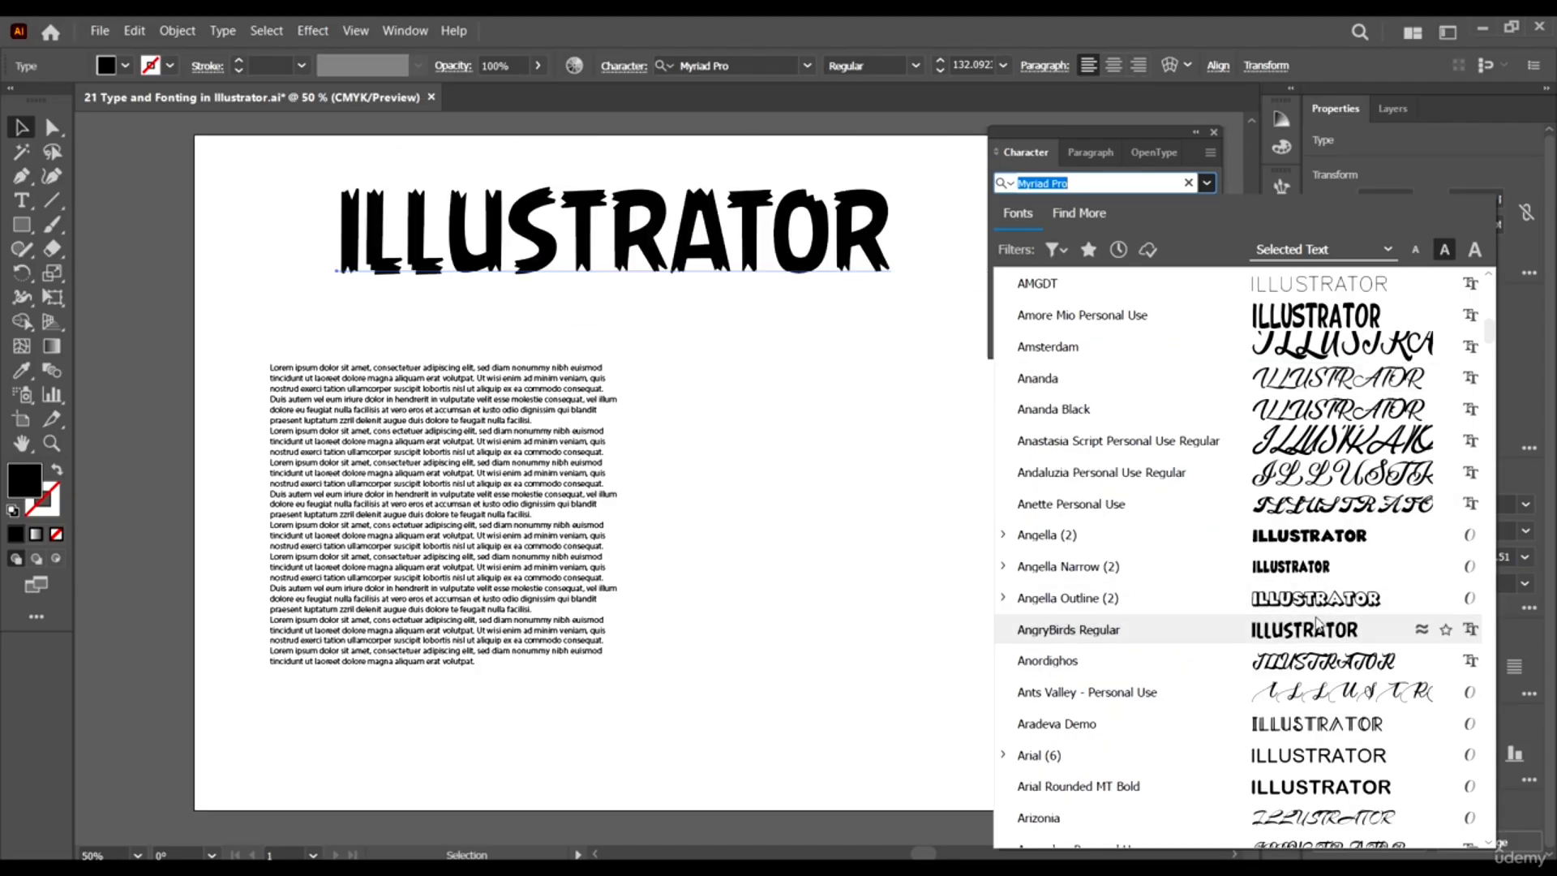
scroll(1339, 442, down, 6)
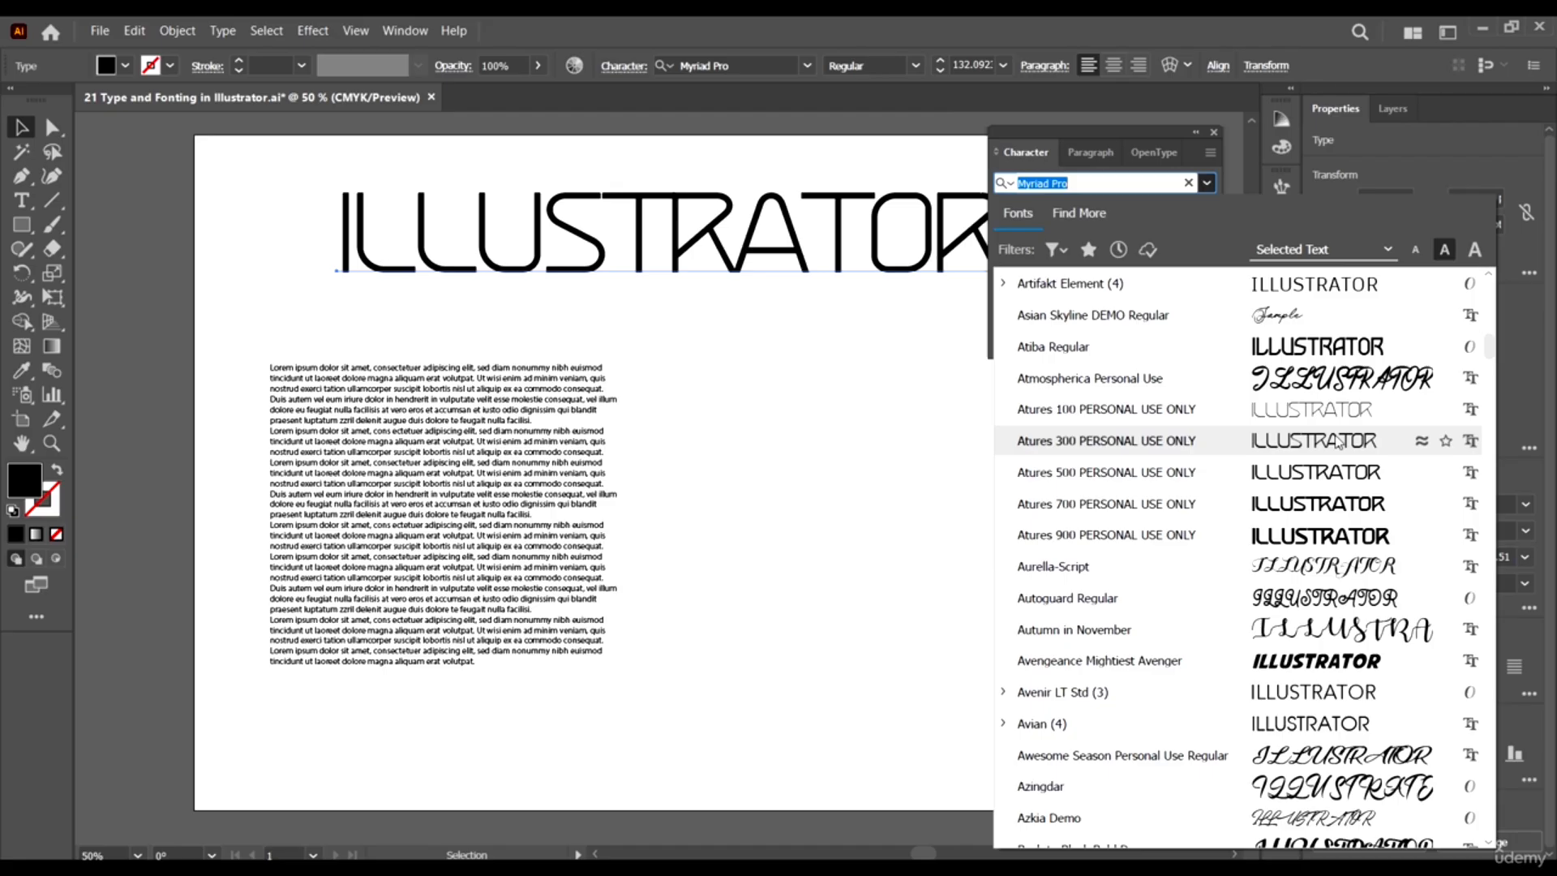
scroll(1342, 446, down, 2)
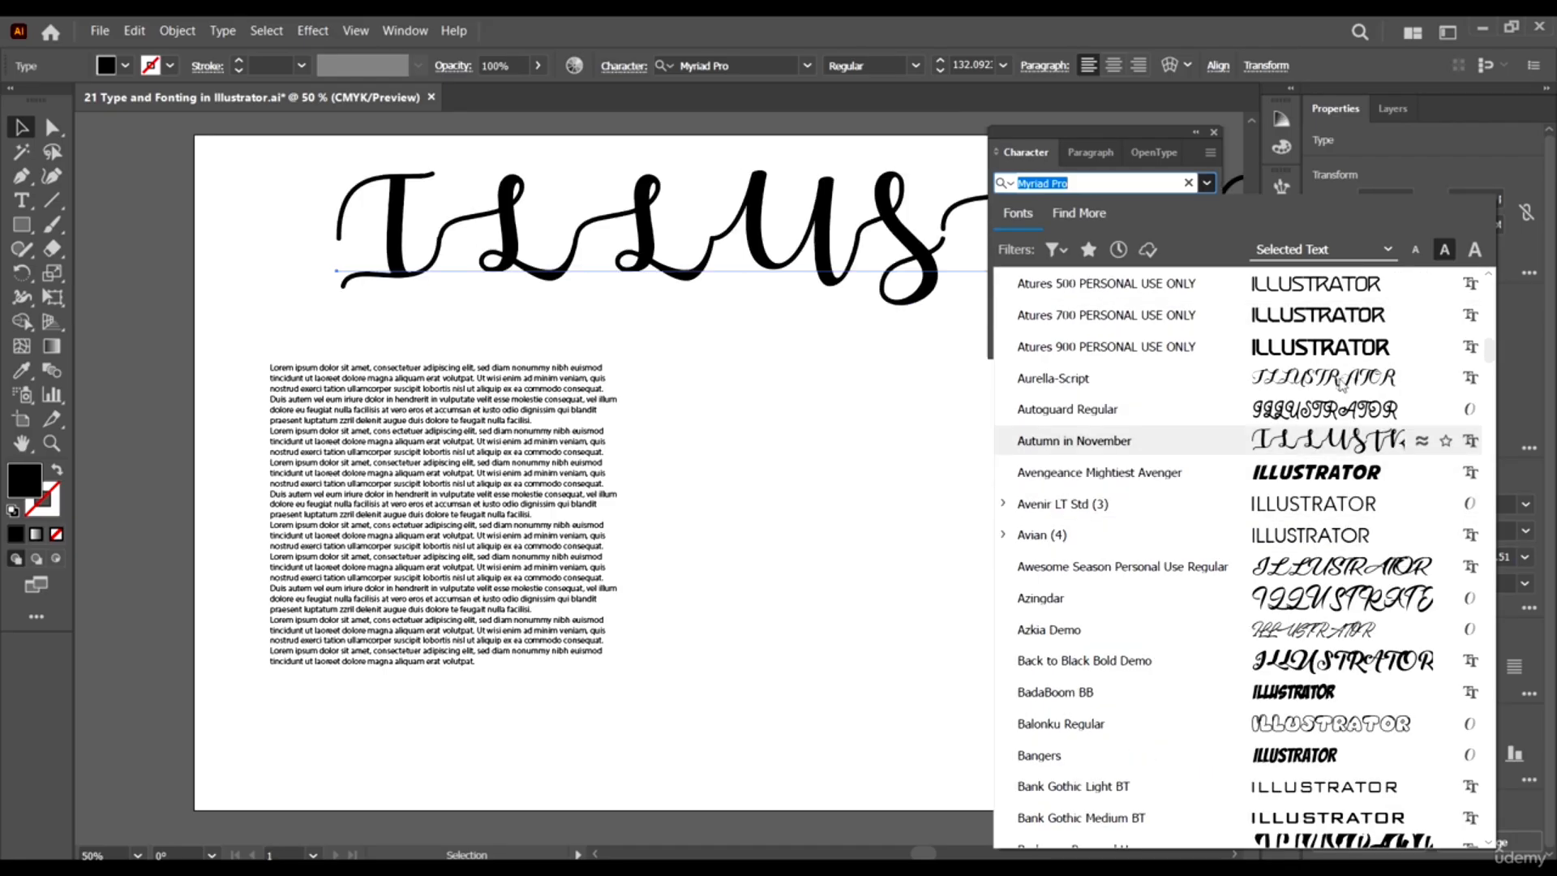
scroll(1236, 328, up, 6)
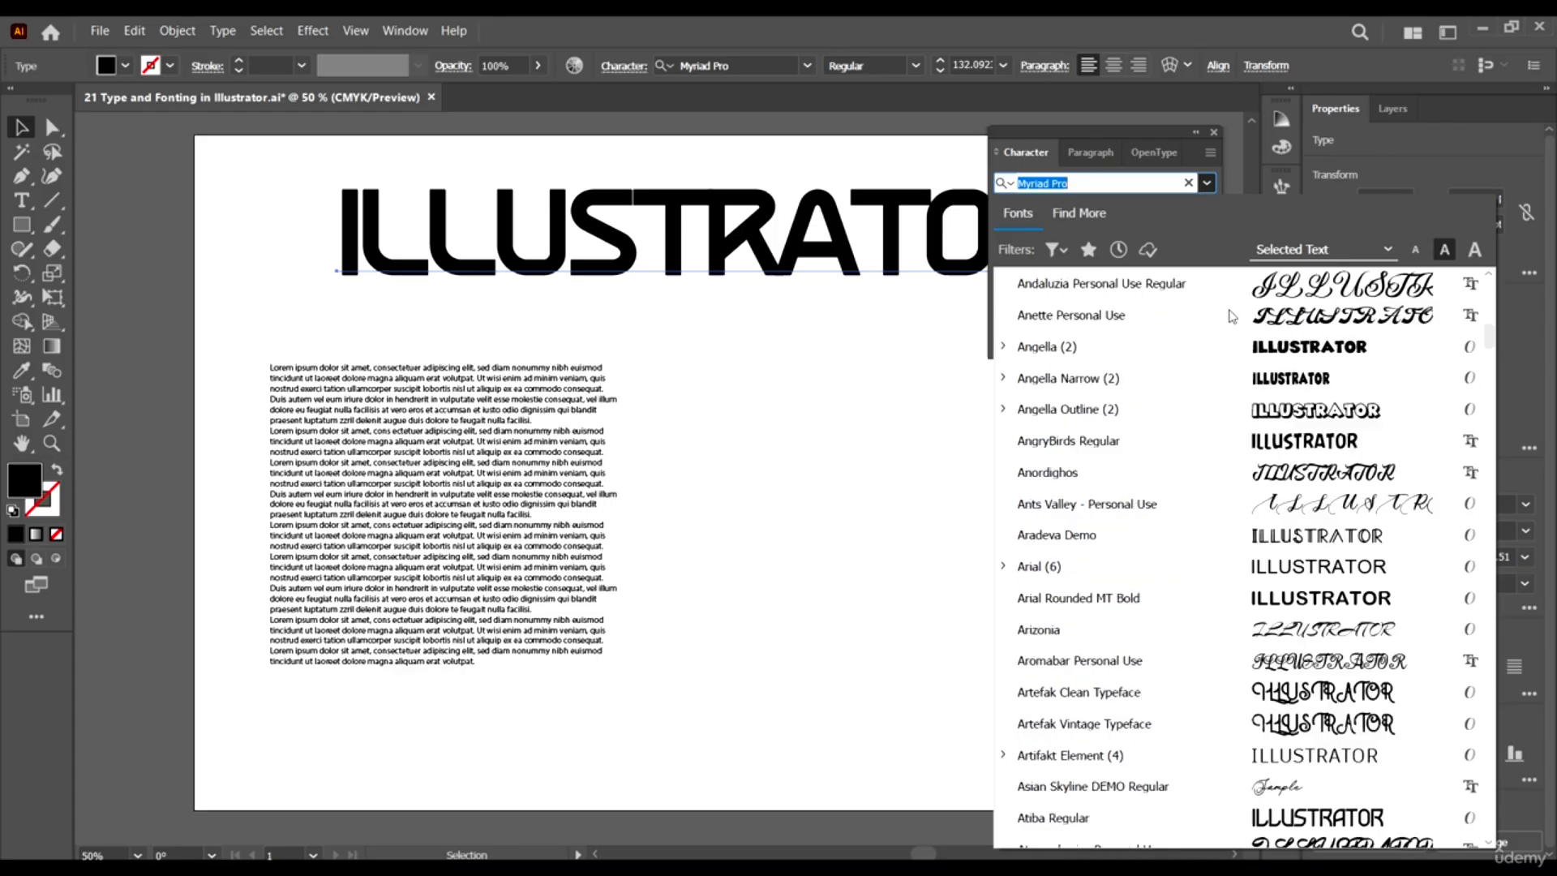
click(1447, 168)
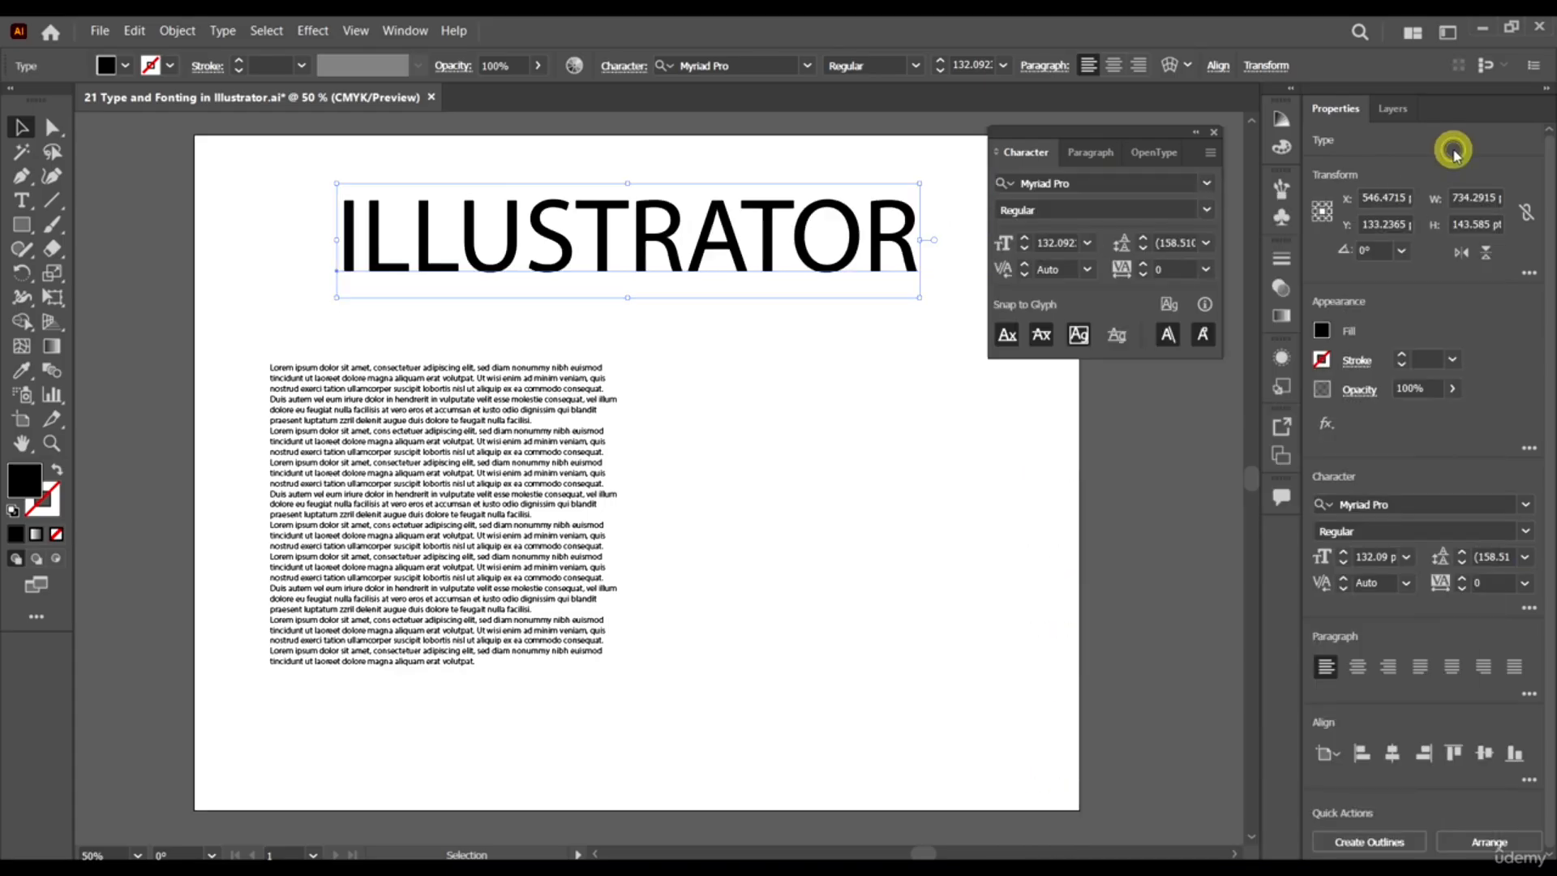
Search the font families for "FAL" and apply the font "false" to the ILLUSTRATOR heading.
click(1407, 503)
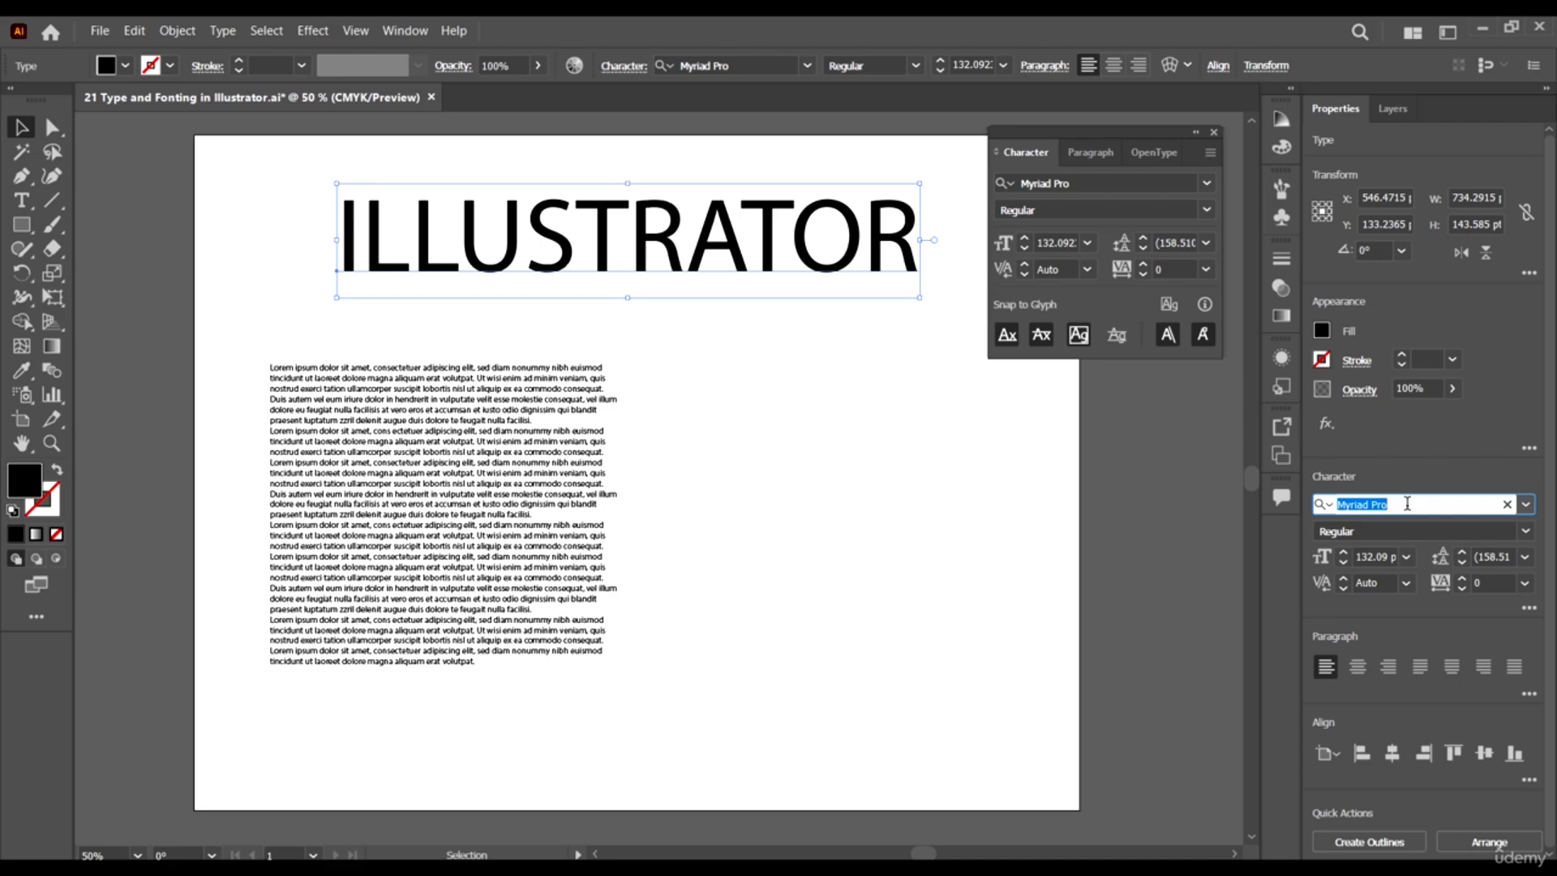
text(FAL)
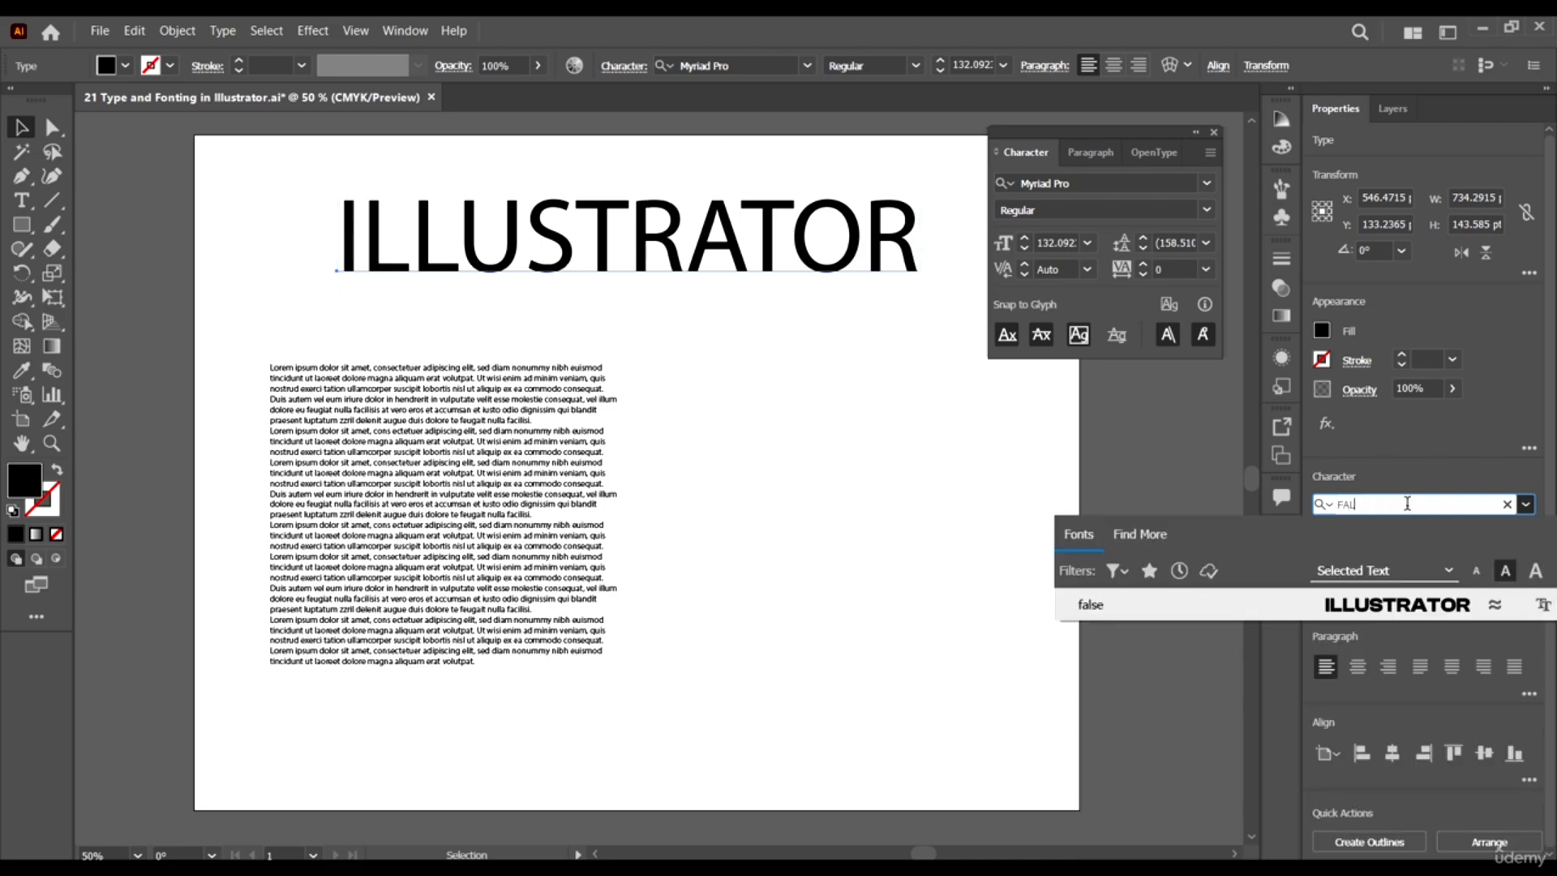
click(1425, 606)
click(703, 233)
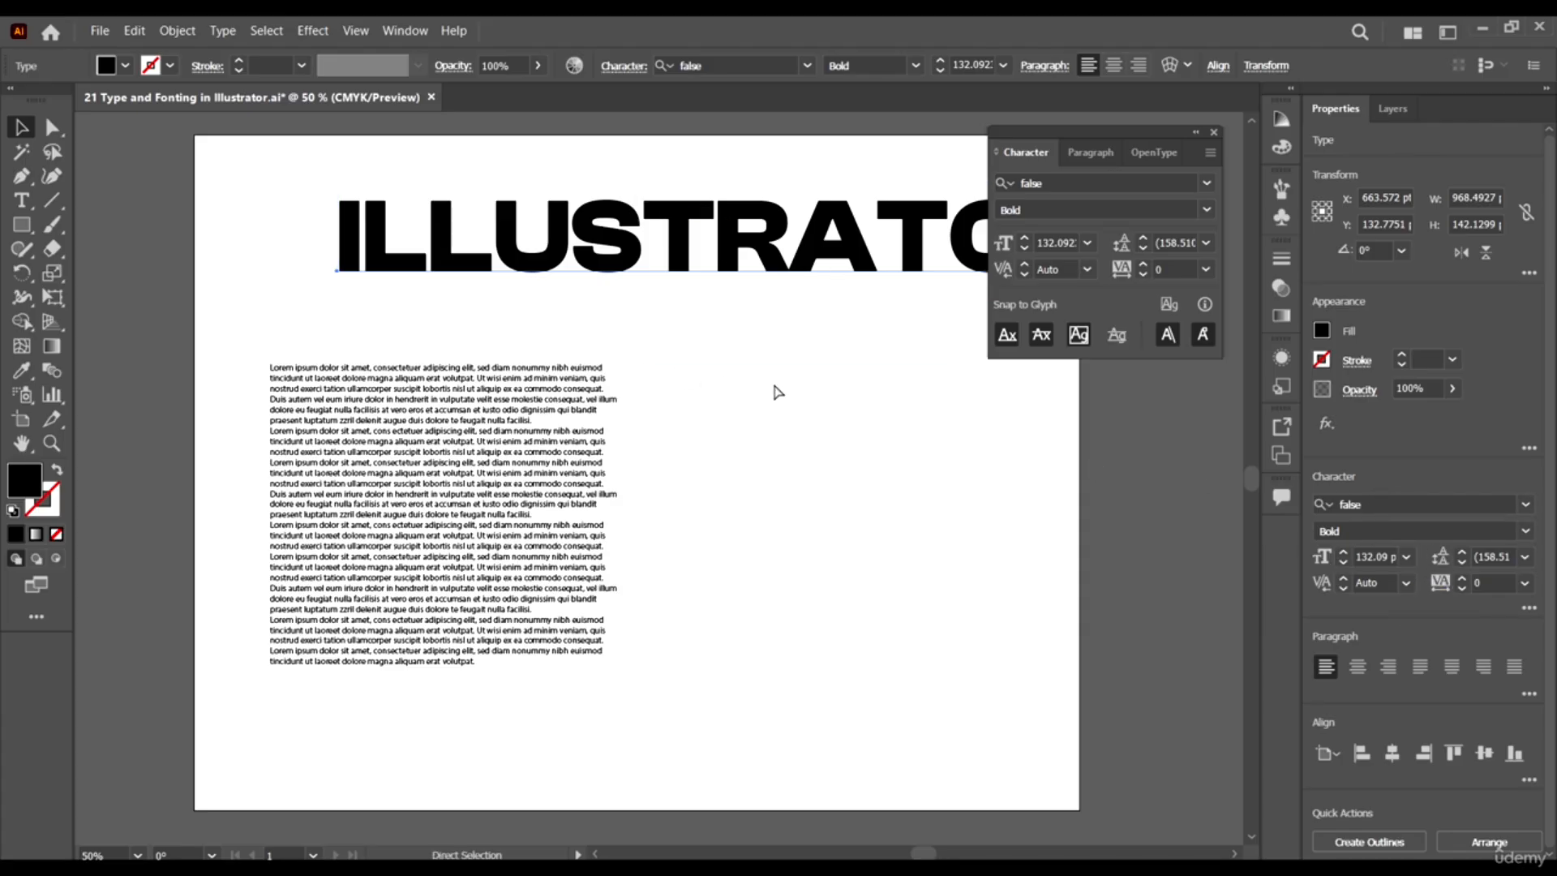
Set the heading's font size to 112 pt, then scale it proportionally from its lower-left corner to the body text's left edge, about 905 pt wide.
scroll(776, 390, right, 2)
scroll(776, 280, up, 2)
click(1062, 238)
scroll(1062, 238, down, 10)
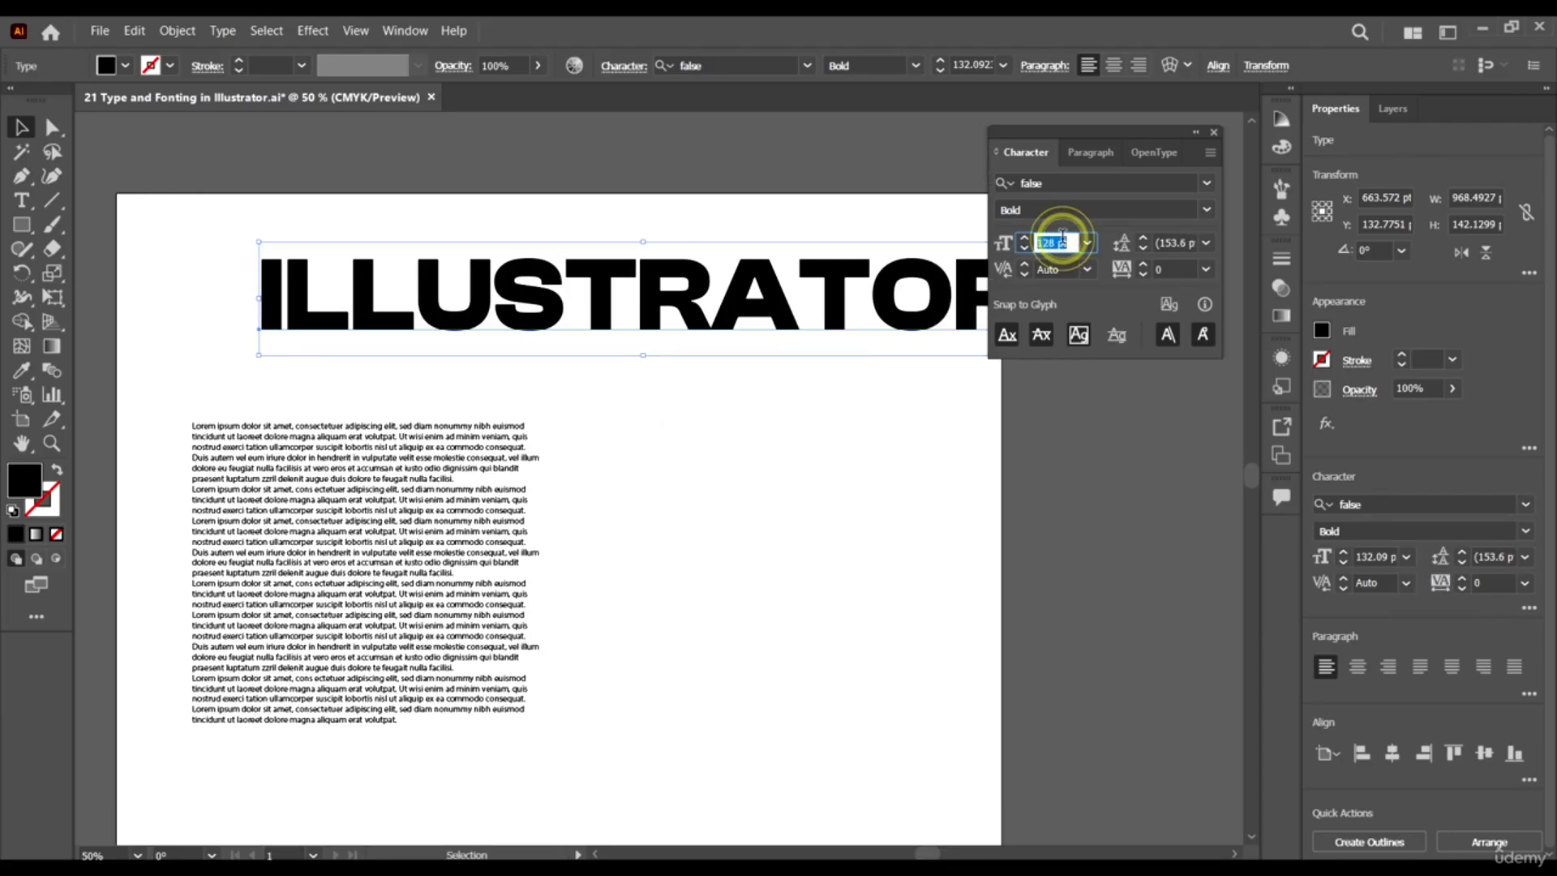
scroll(1062, 238, down, 11)
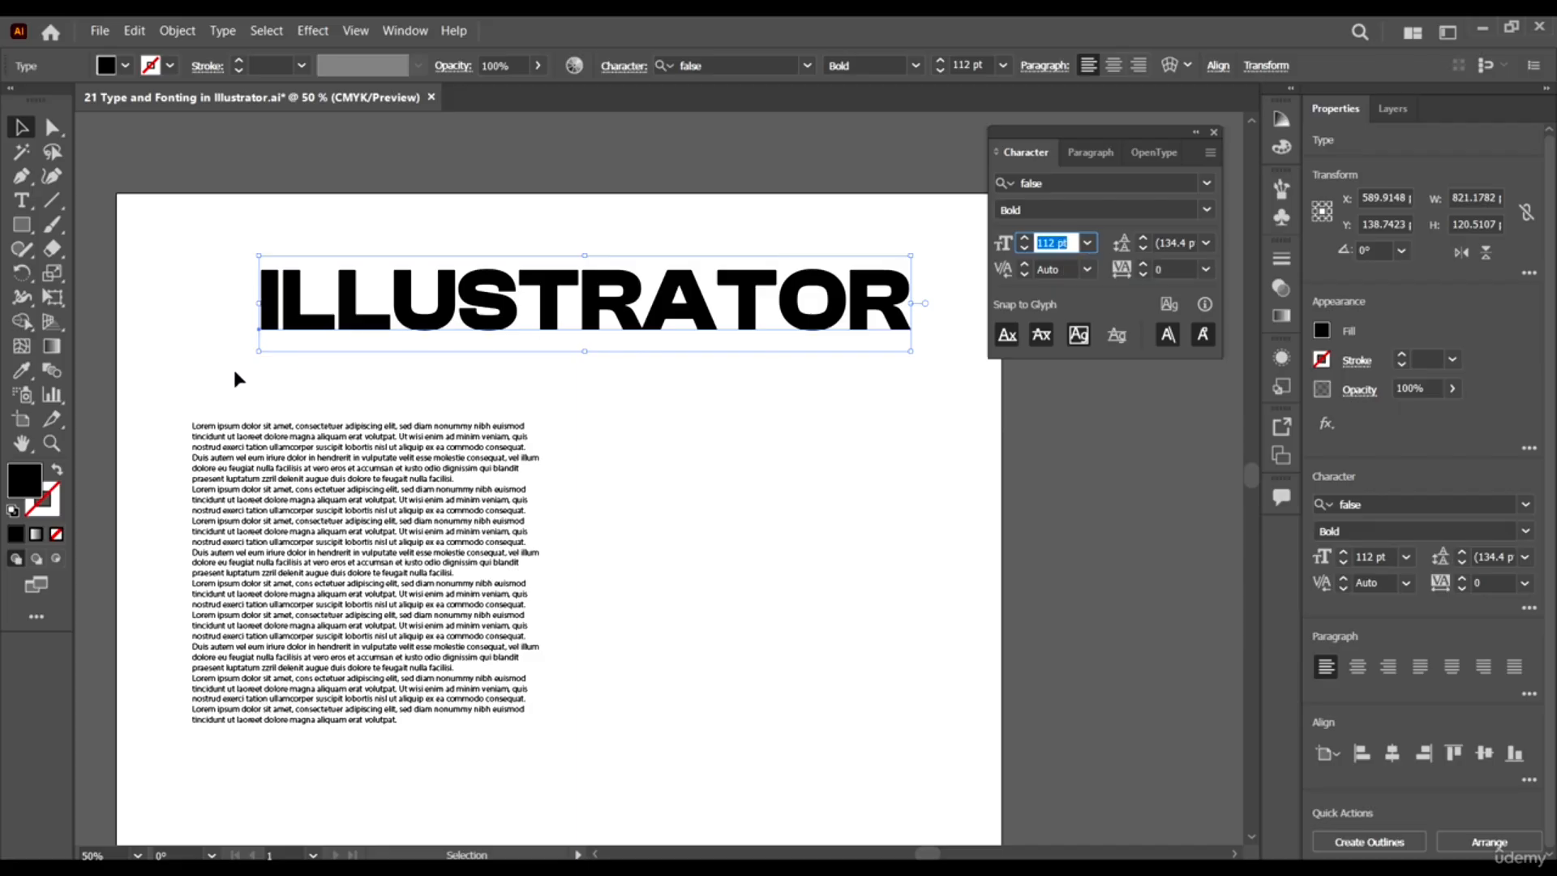
drag(255, 350, 193, 361)
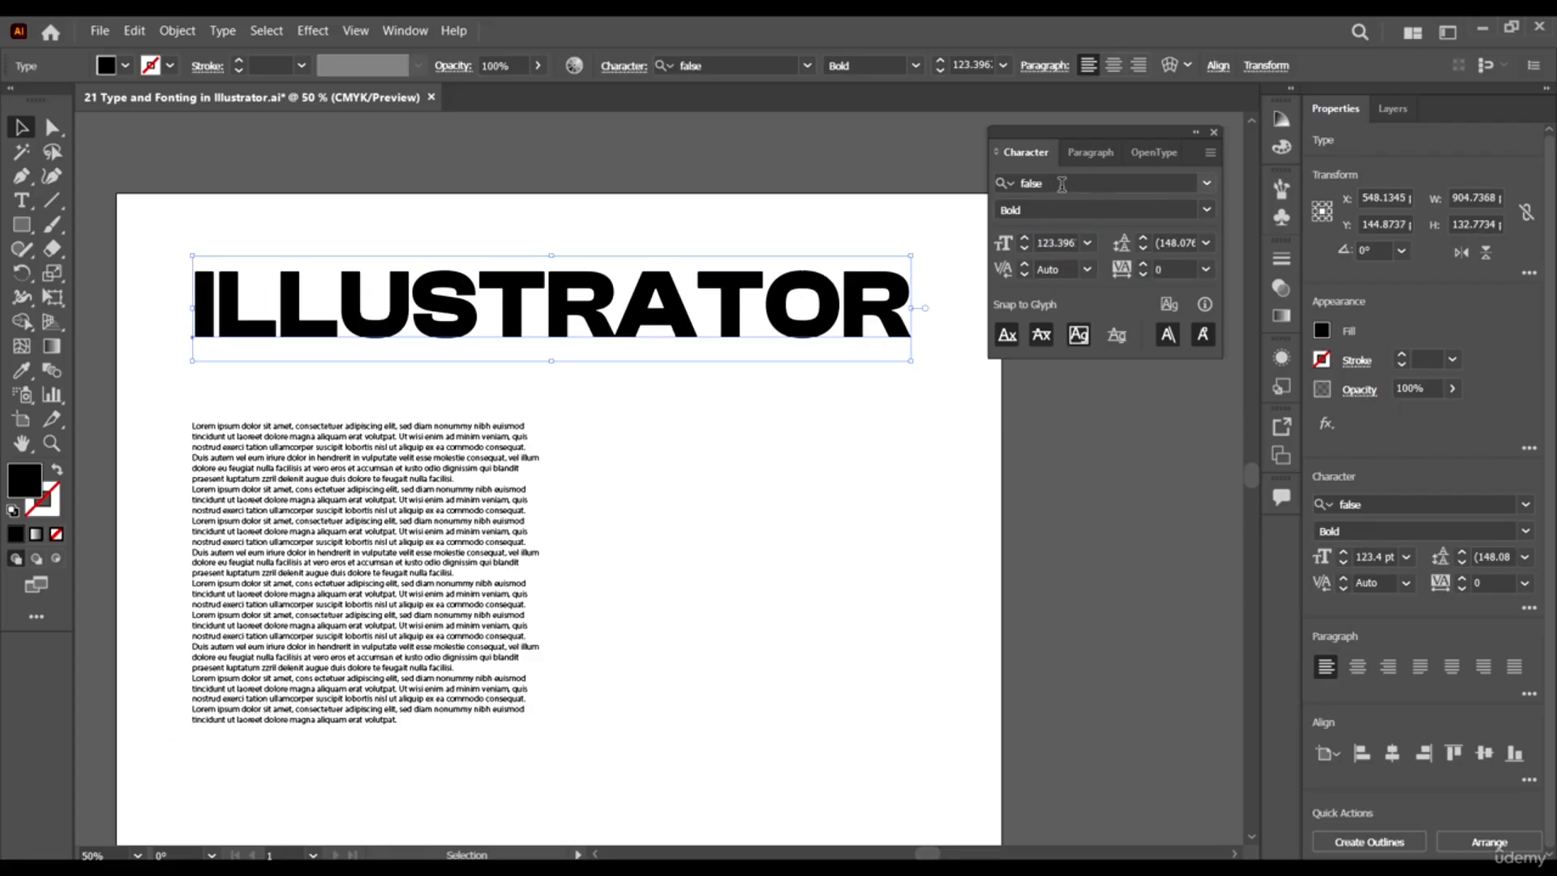
scroll(572, 375, down, 4)
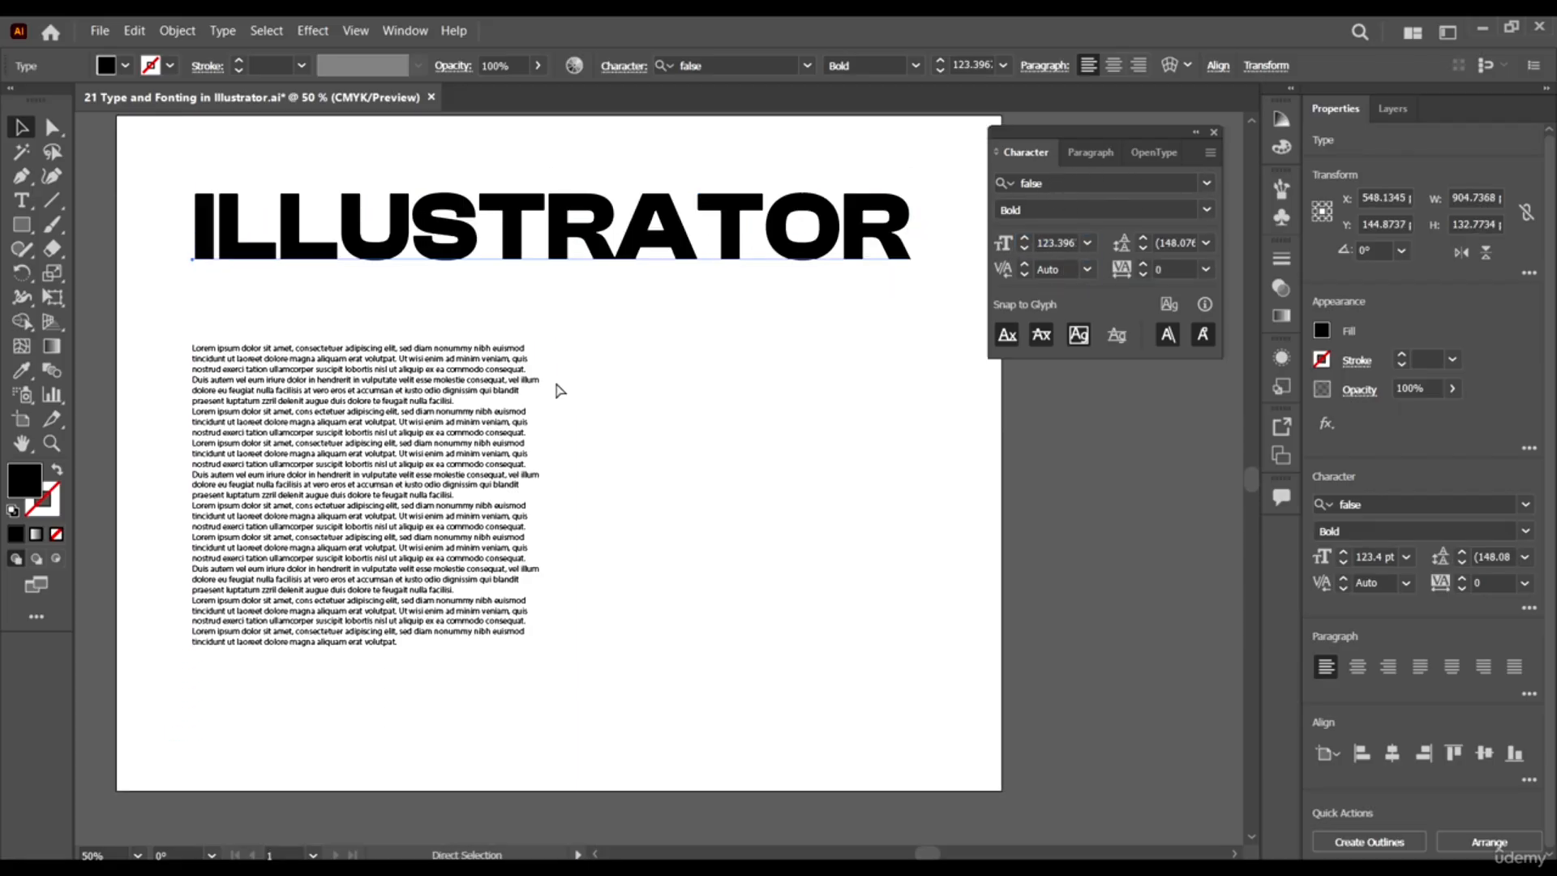
scroll(559, 381, left, 4)
scroll(611, 305, up, 2)
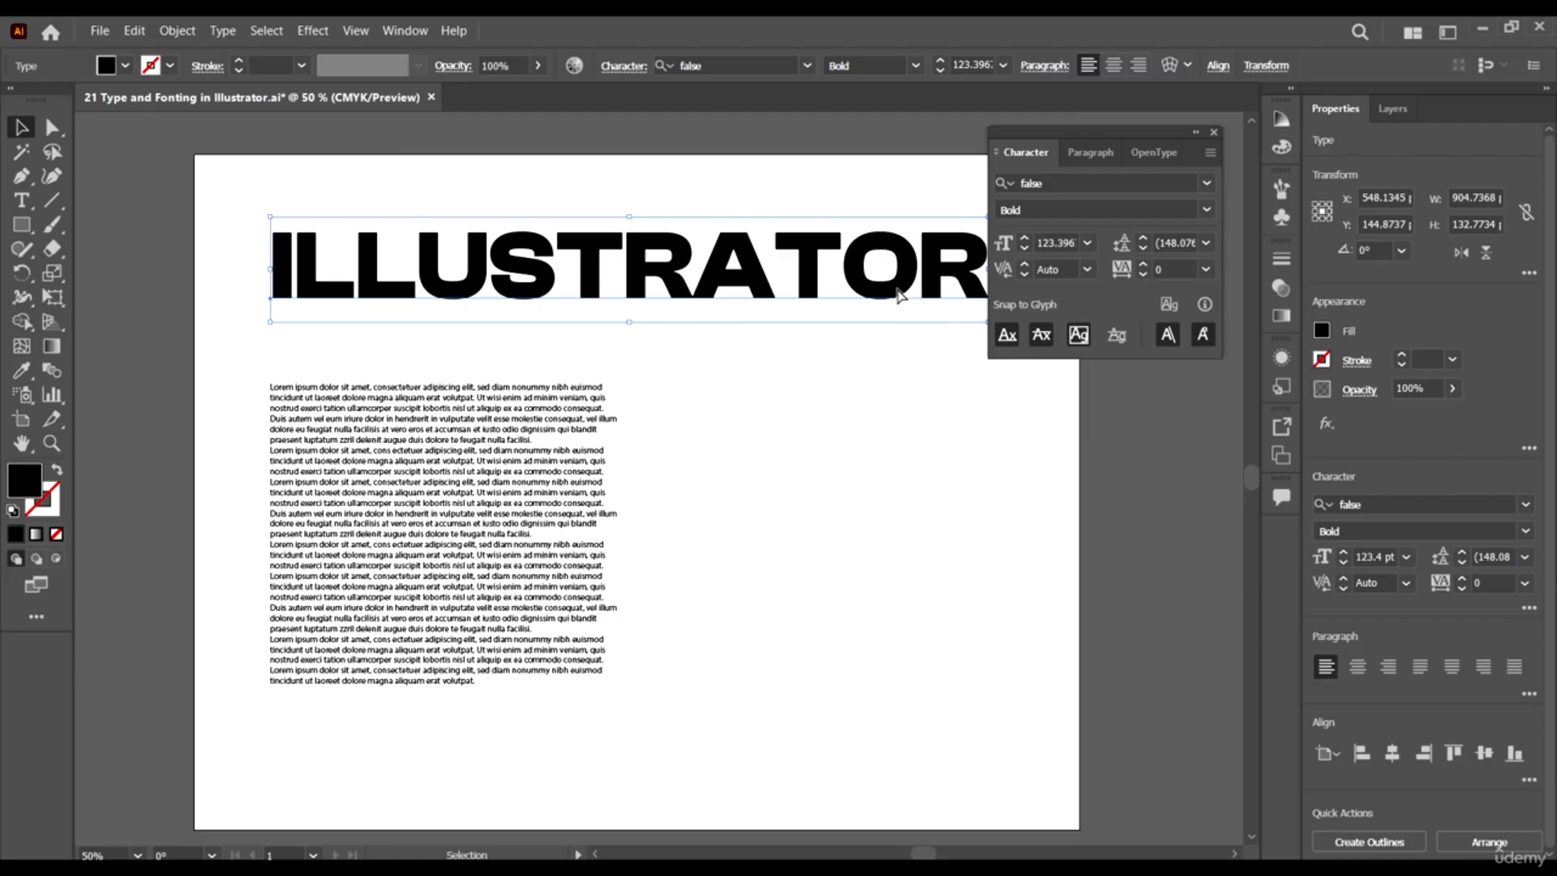
scroll(904, 296, right, 2)
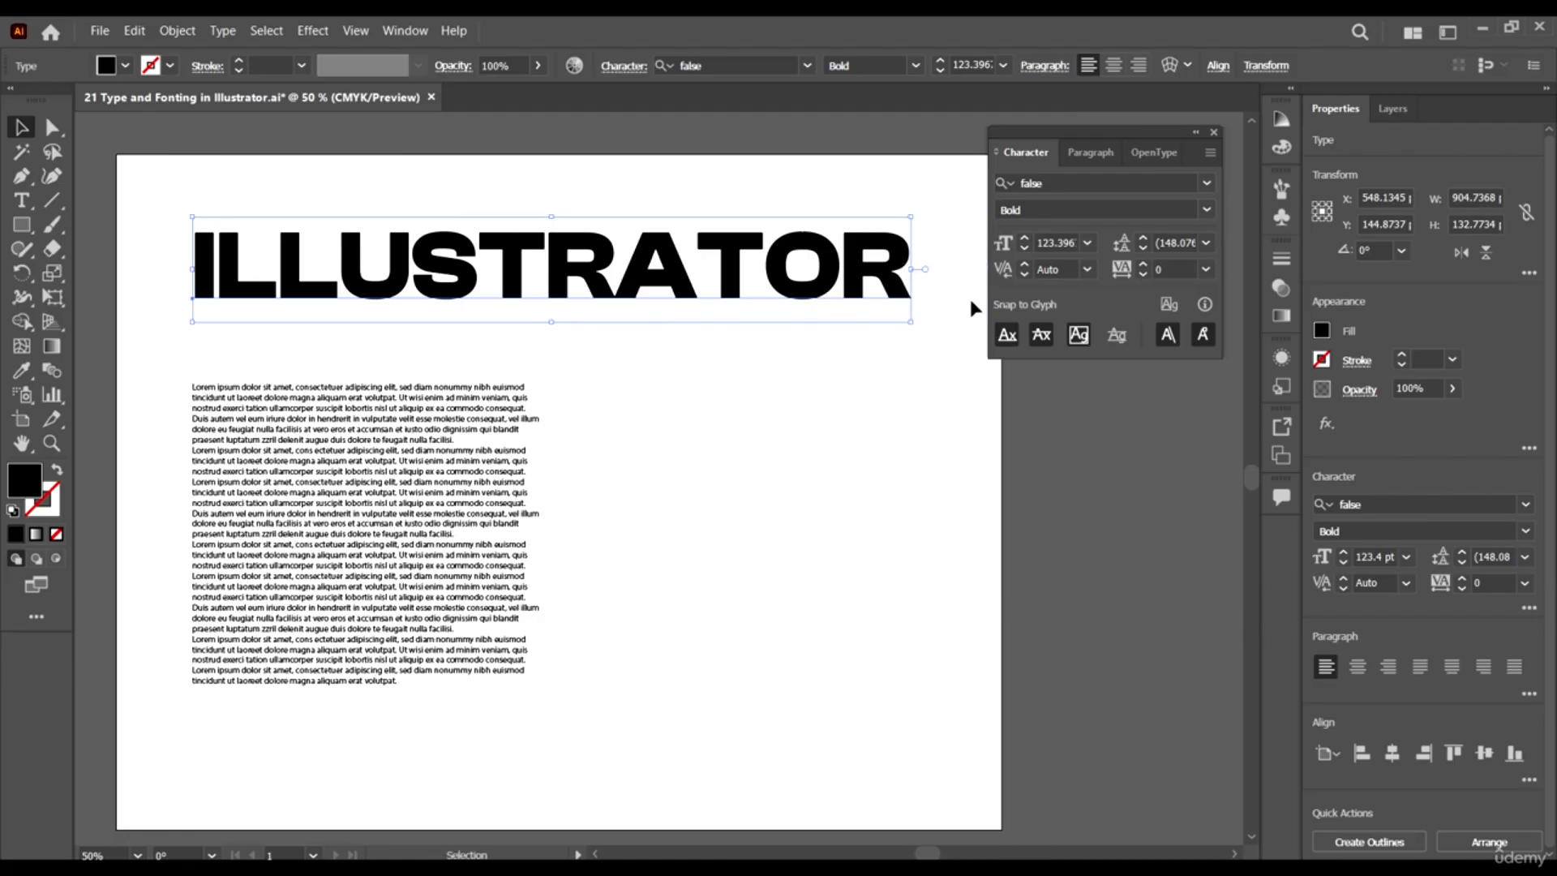
scroll(845, 337, right, 2)
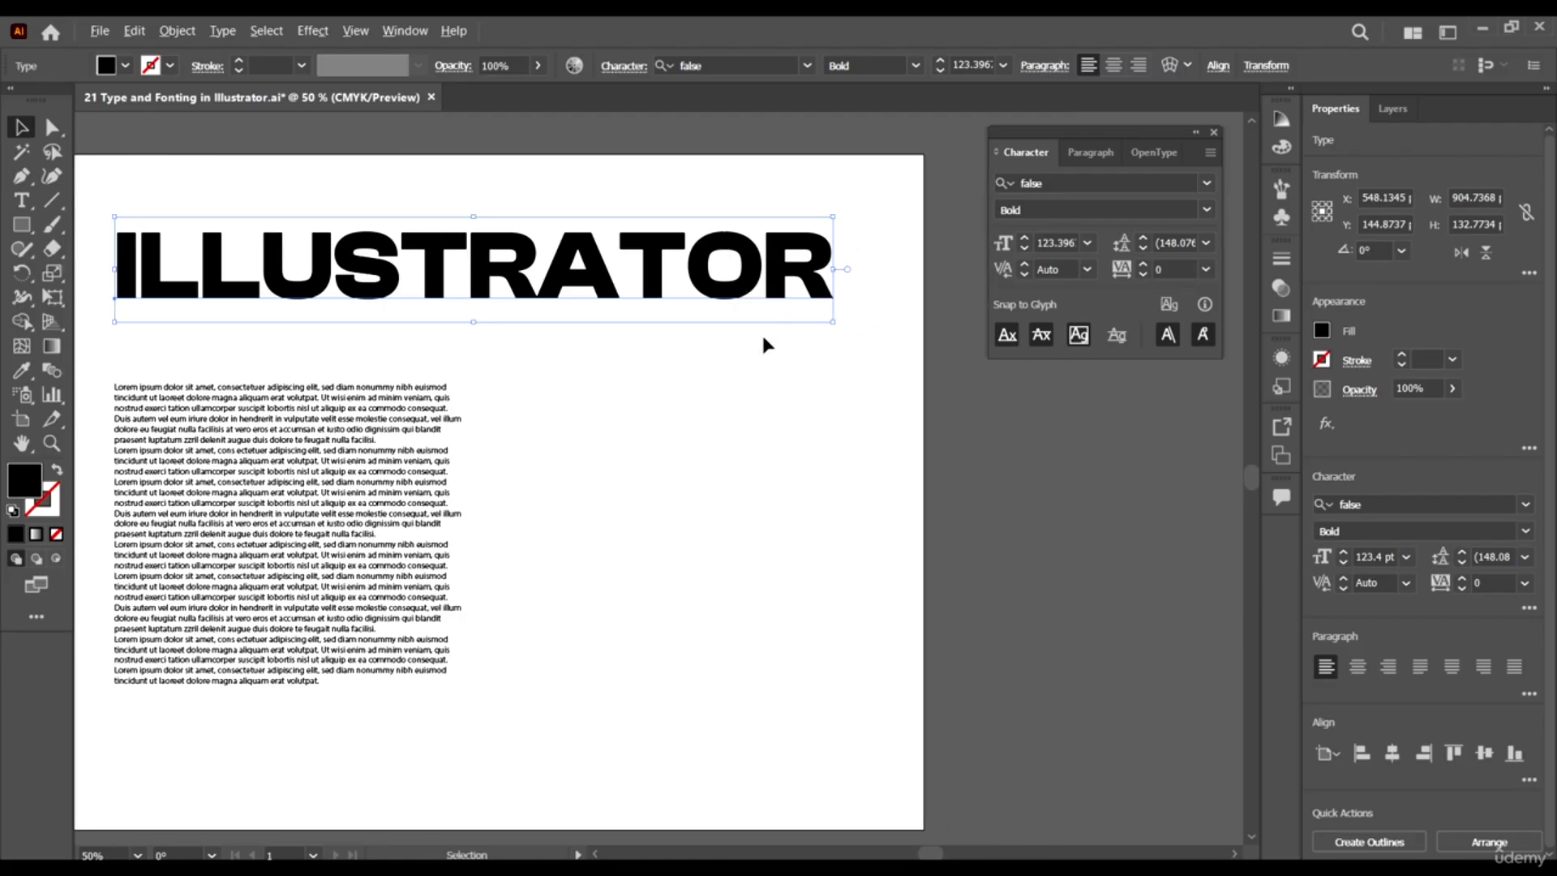
scroll(834, 288, down, 1)
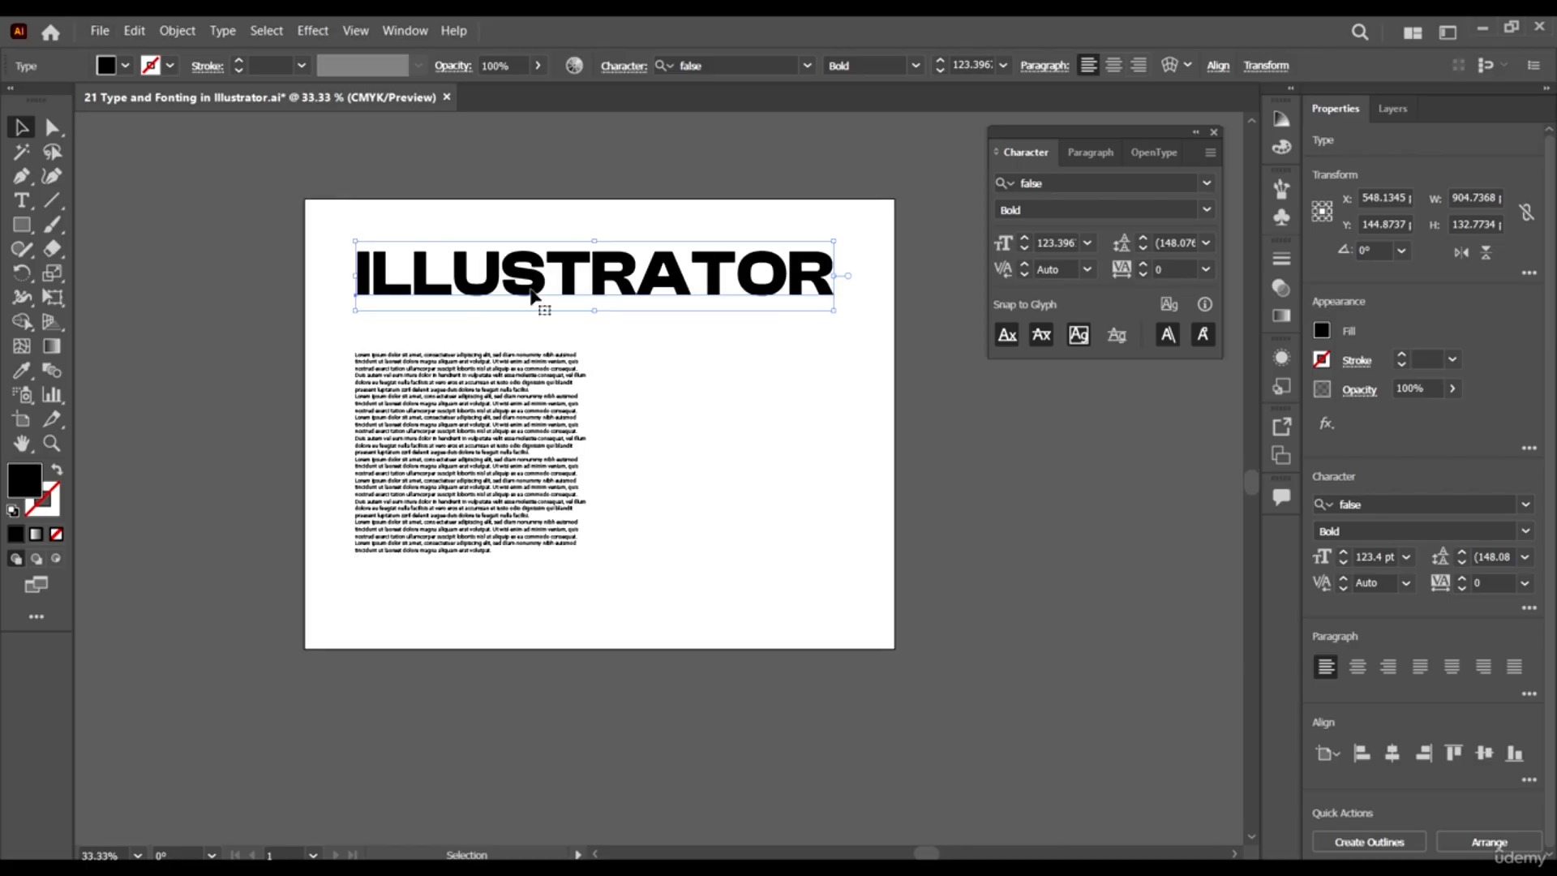
scroll(531, 296, up, 1)
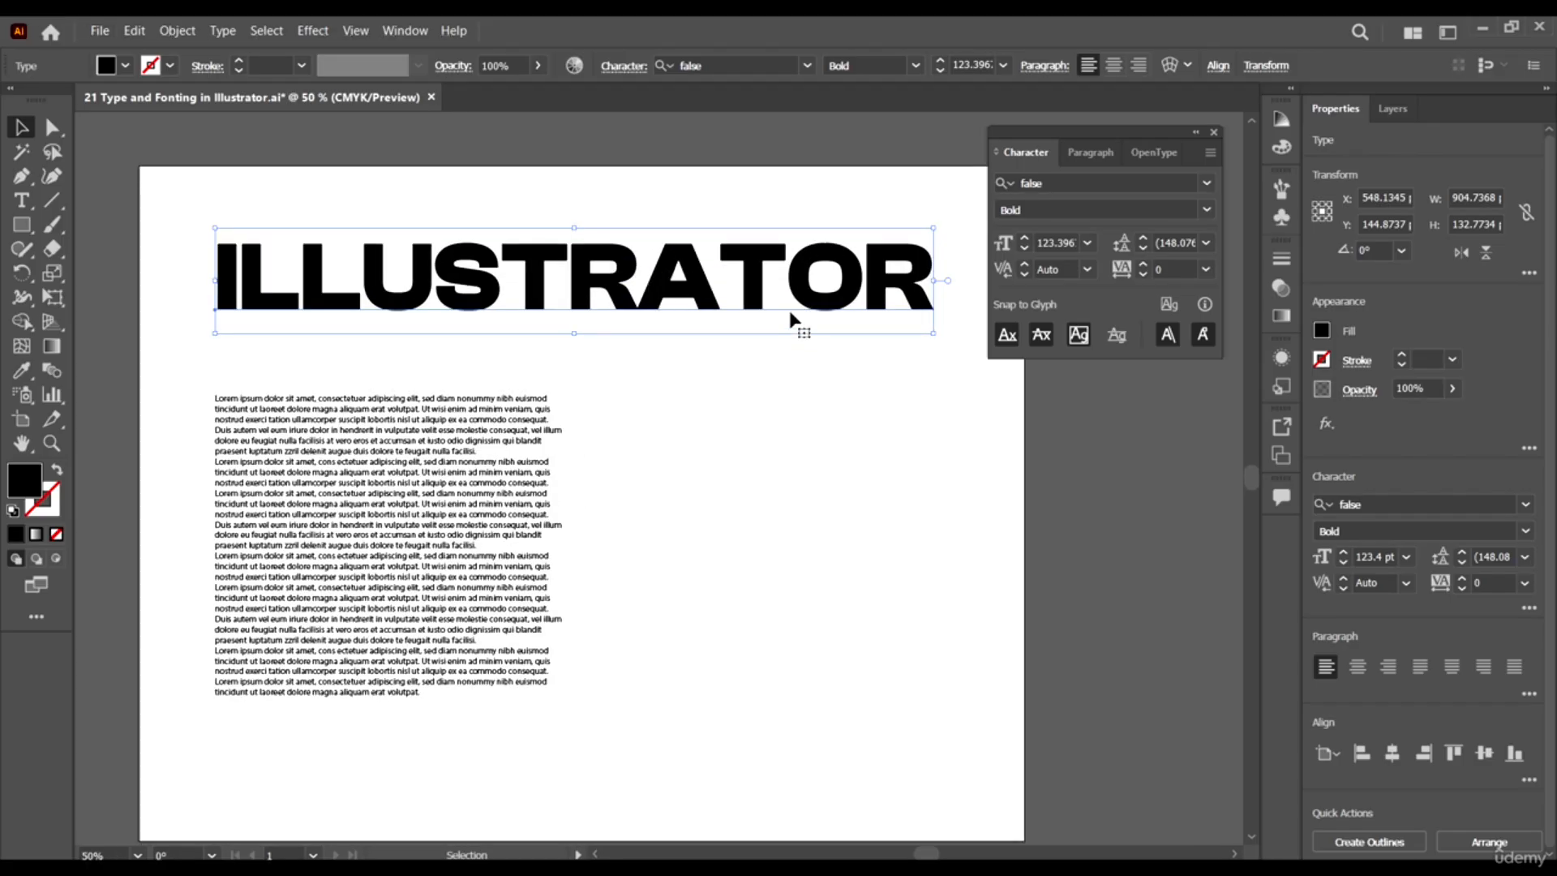
scroll(791, 316, down, 1)
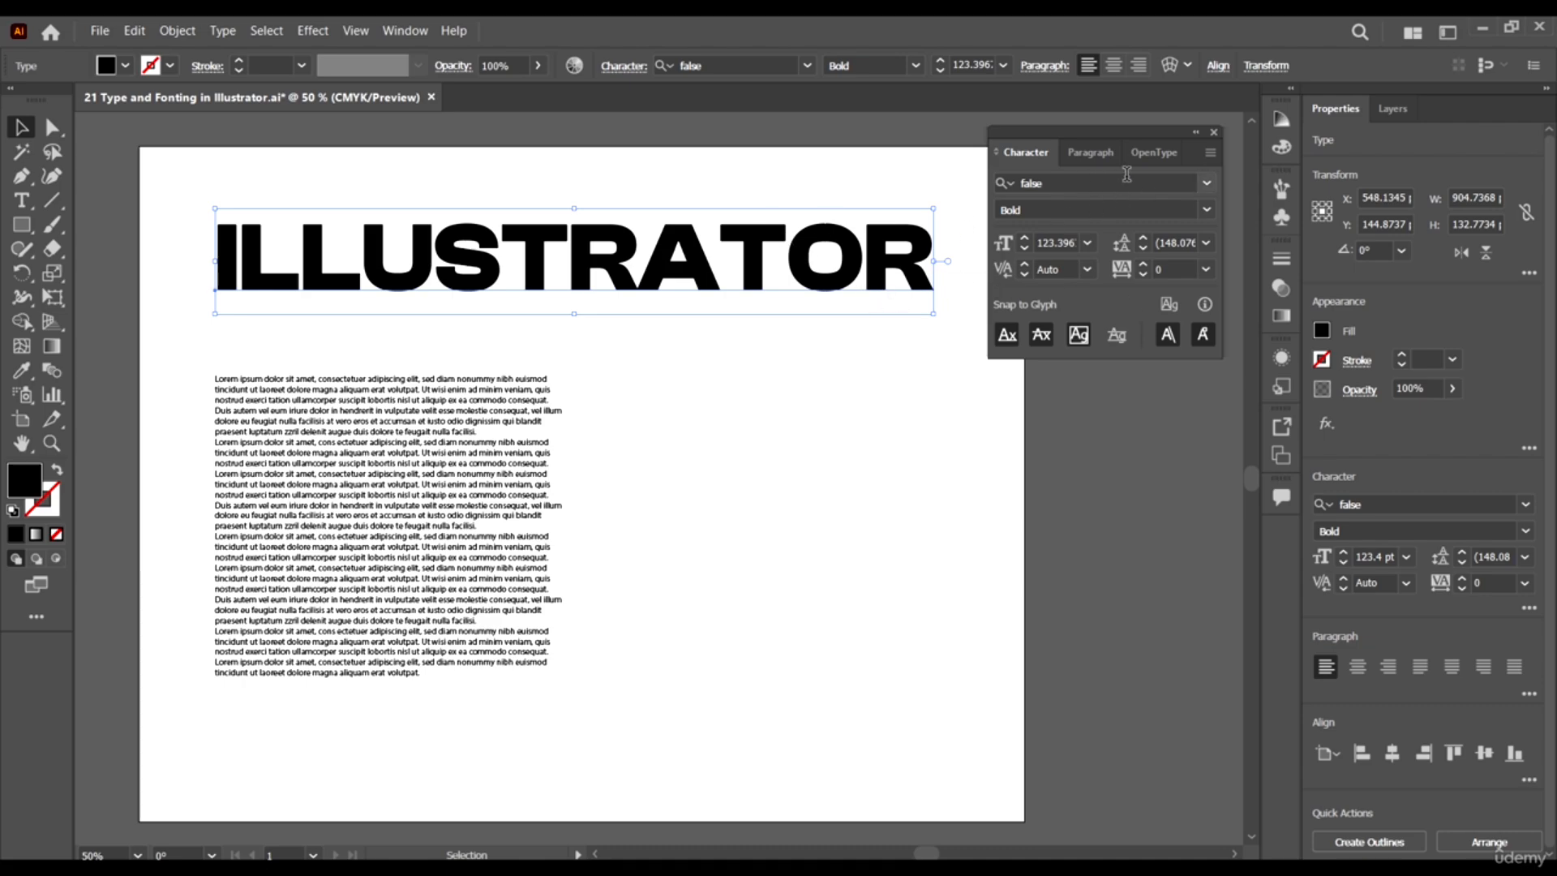
Filter the heading's font list by the sans serif, serif and script classifications in turn, then clear the filter and close its options.
click(1207, 183)
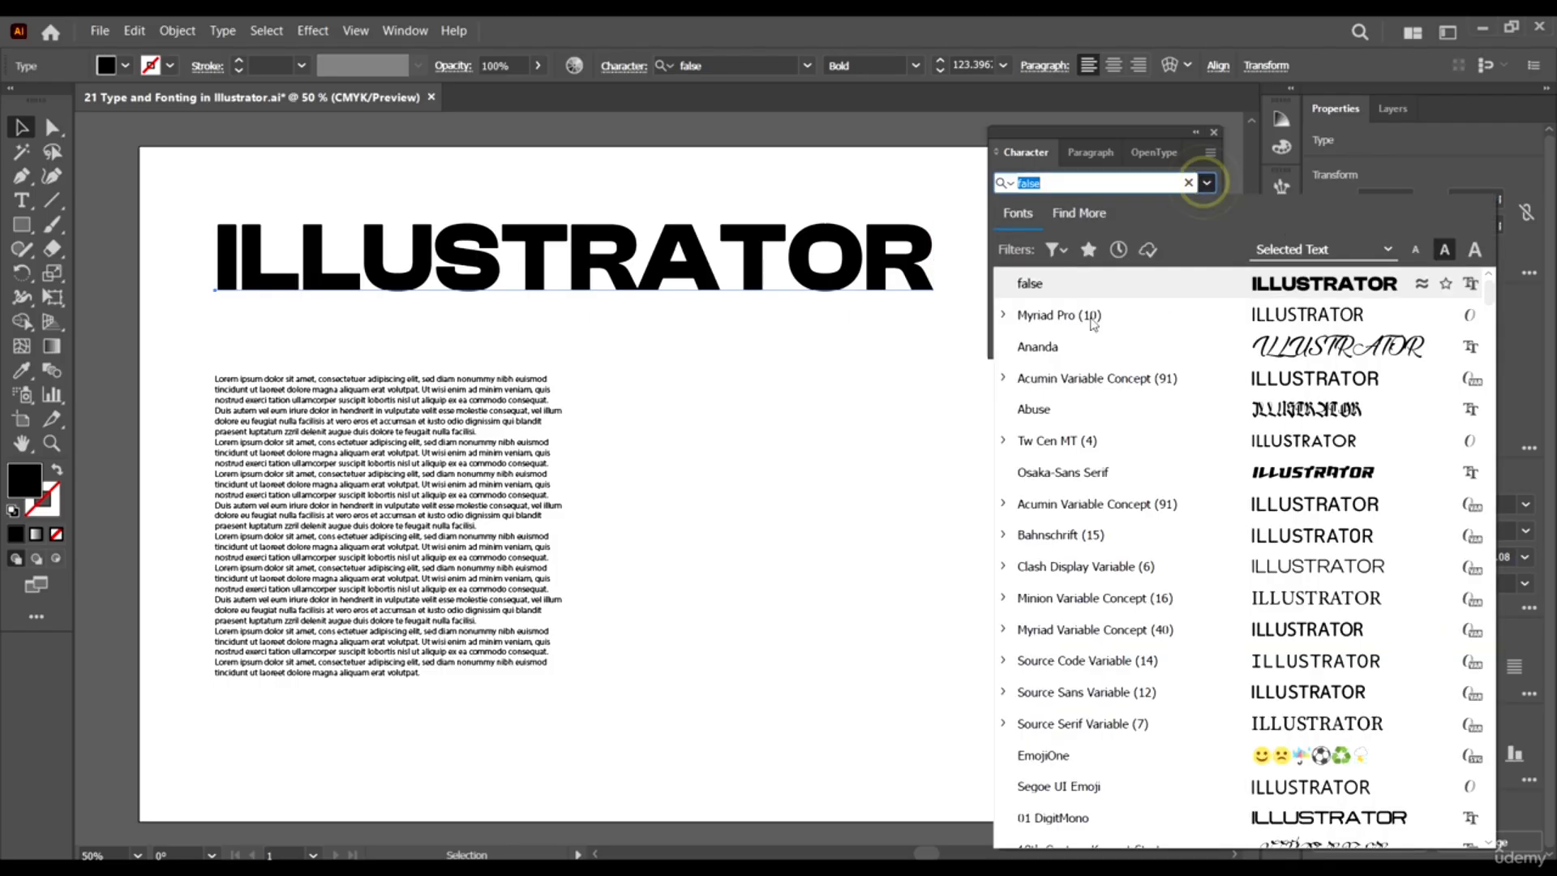
click(1056, 251)
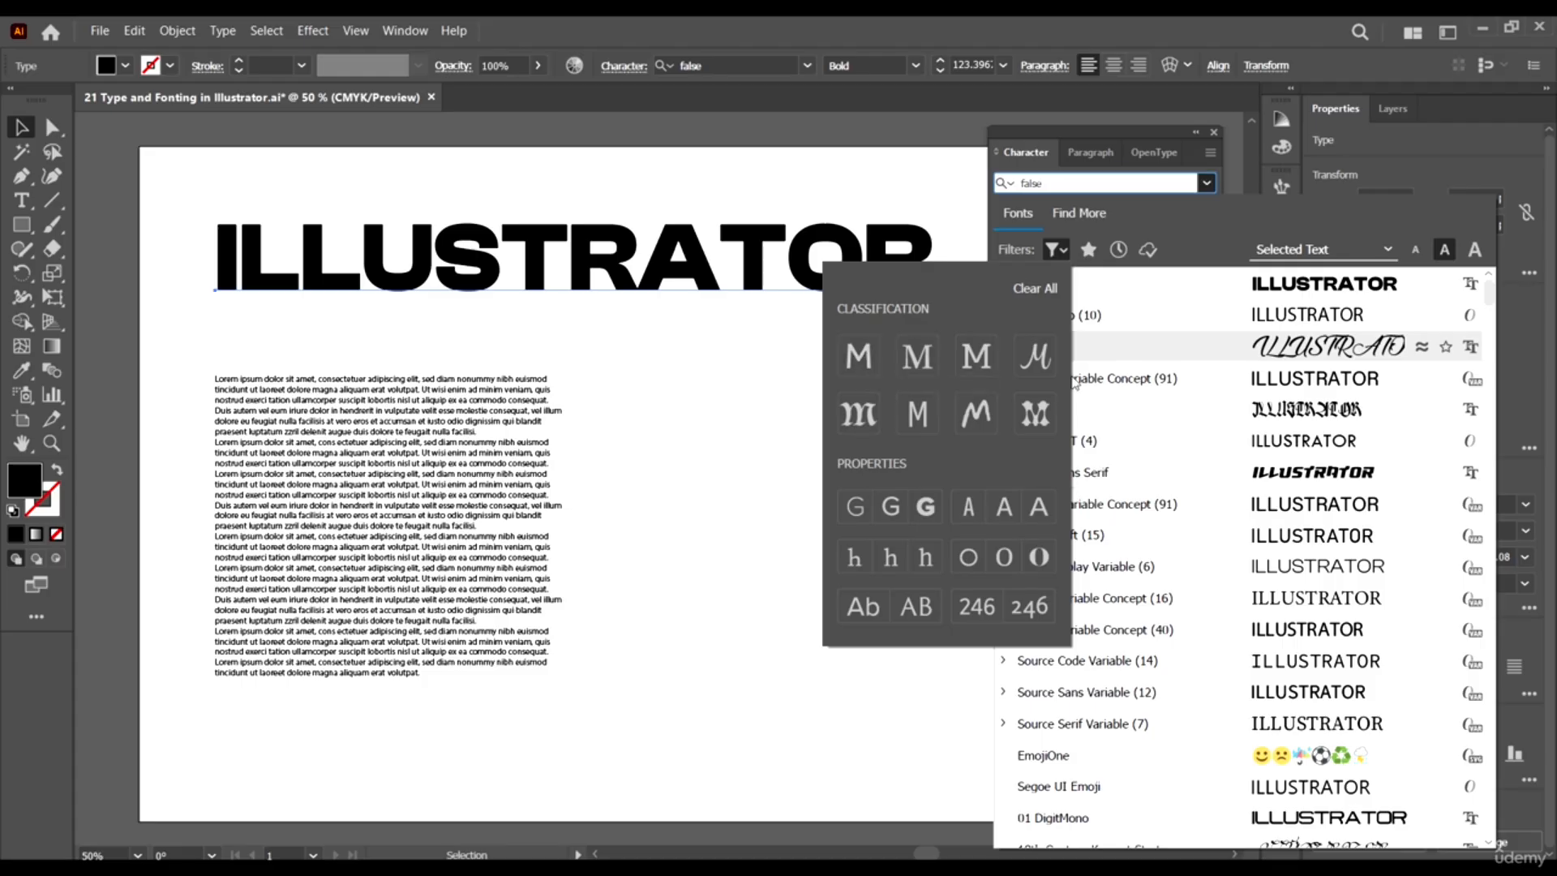
click(858, 357)
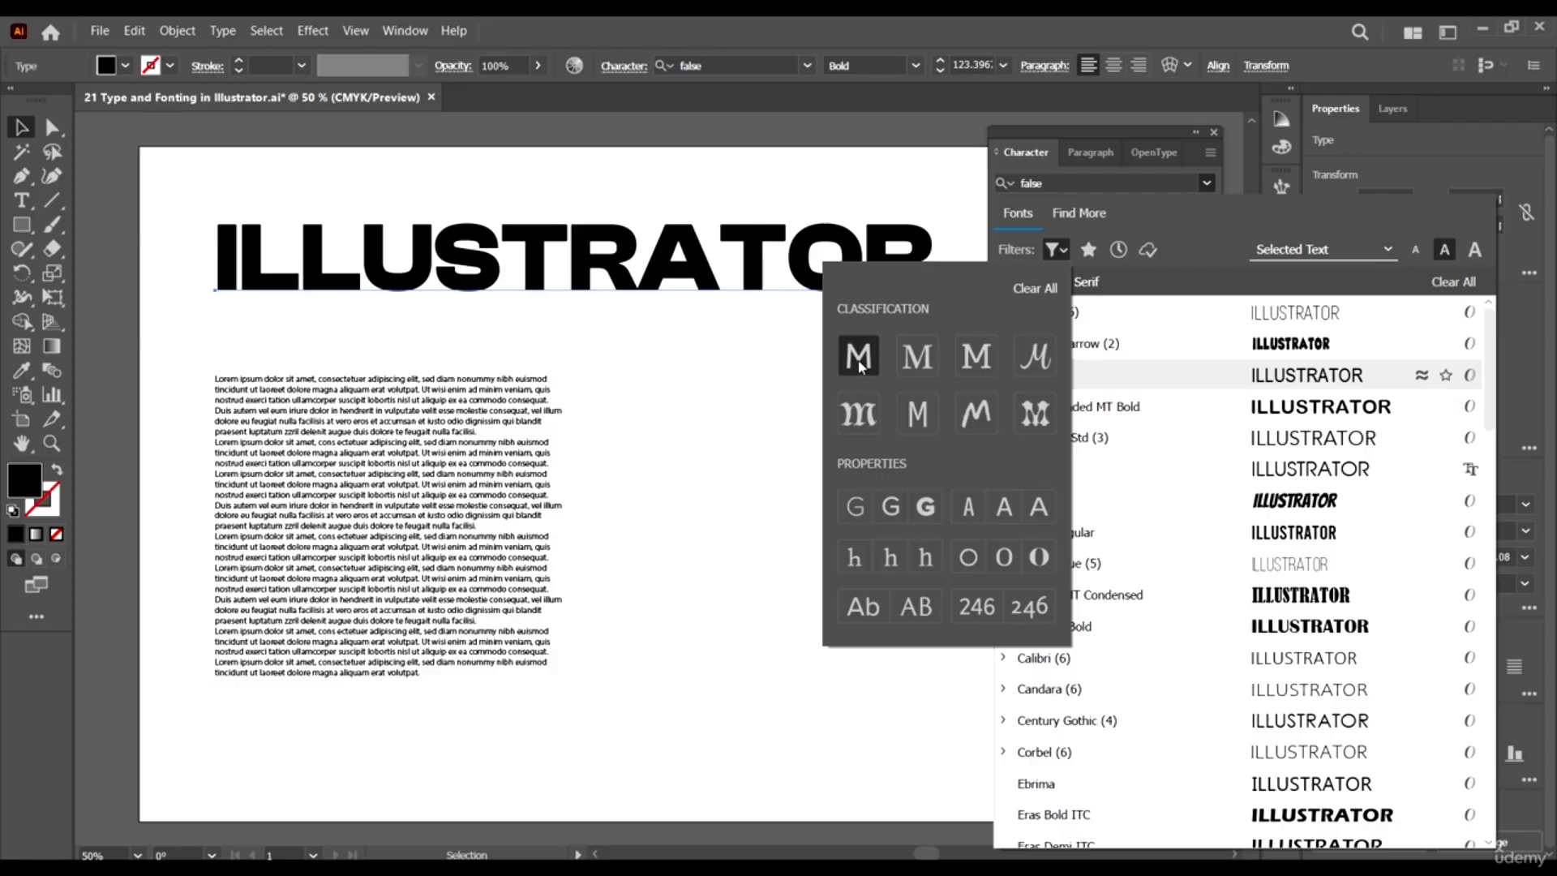
click(928, 363)
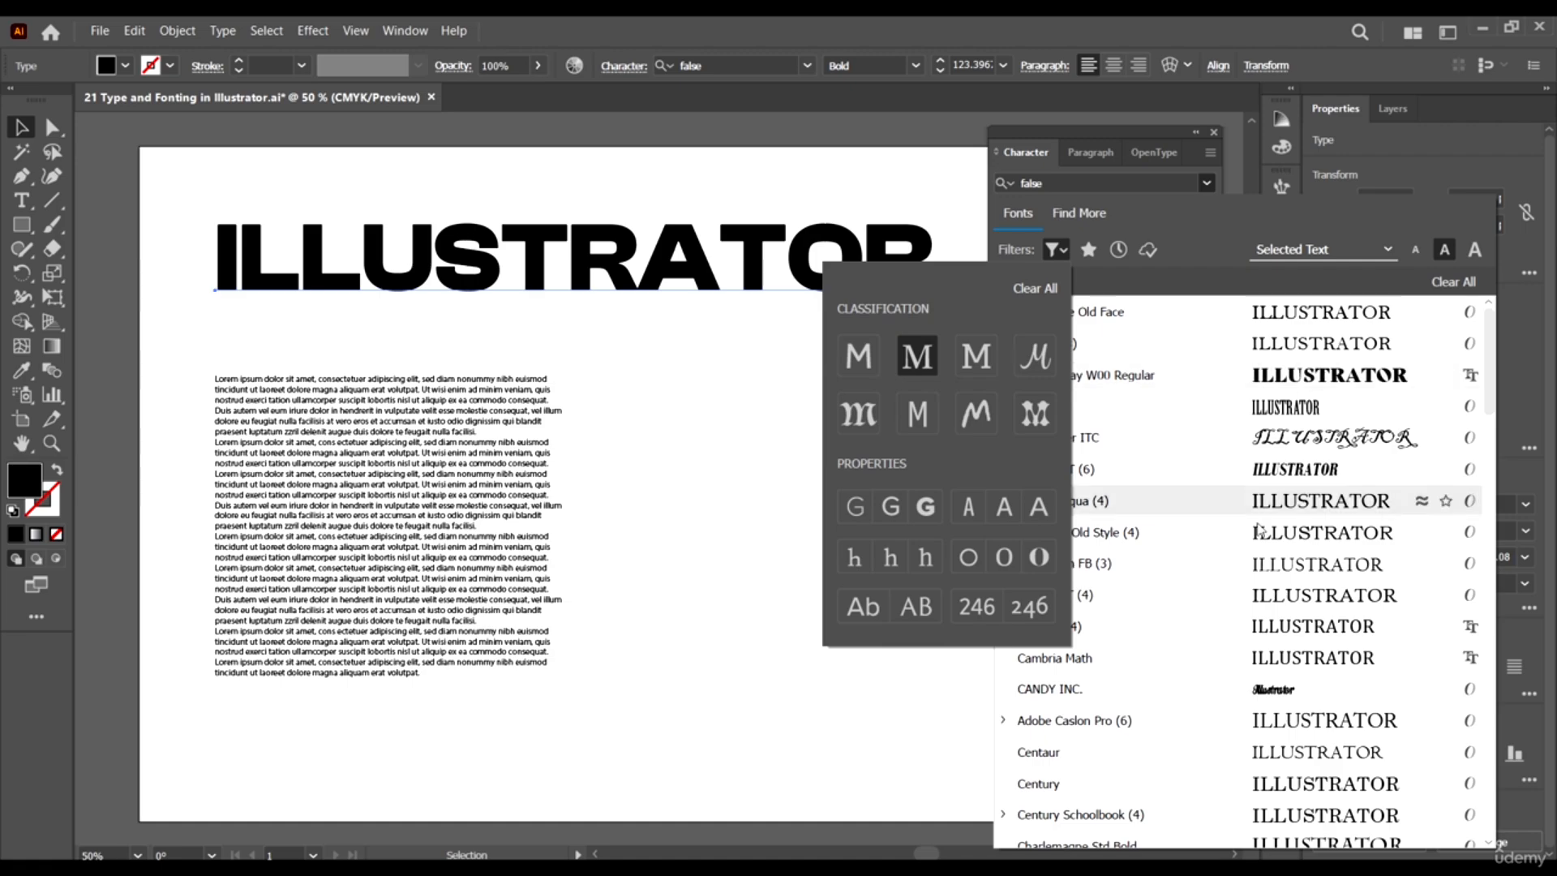
click(1038, 357)
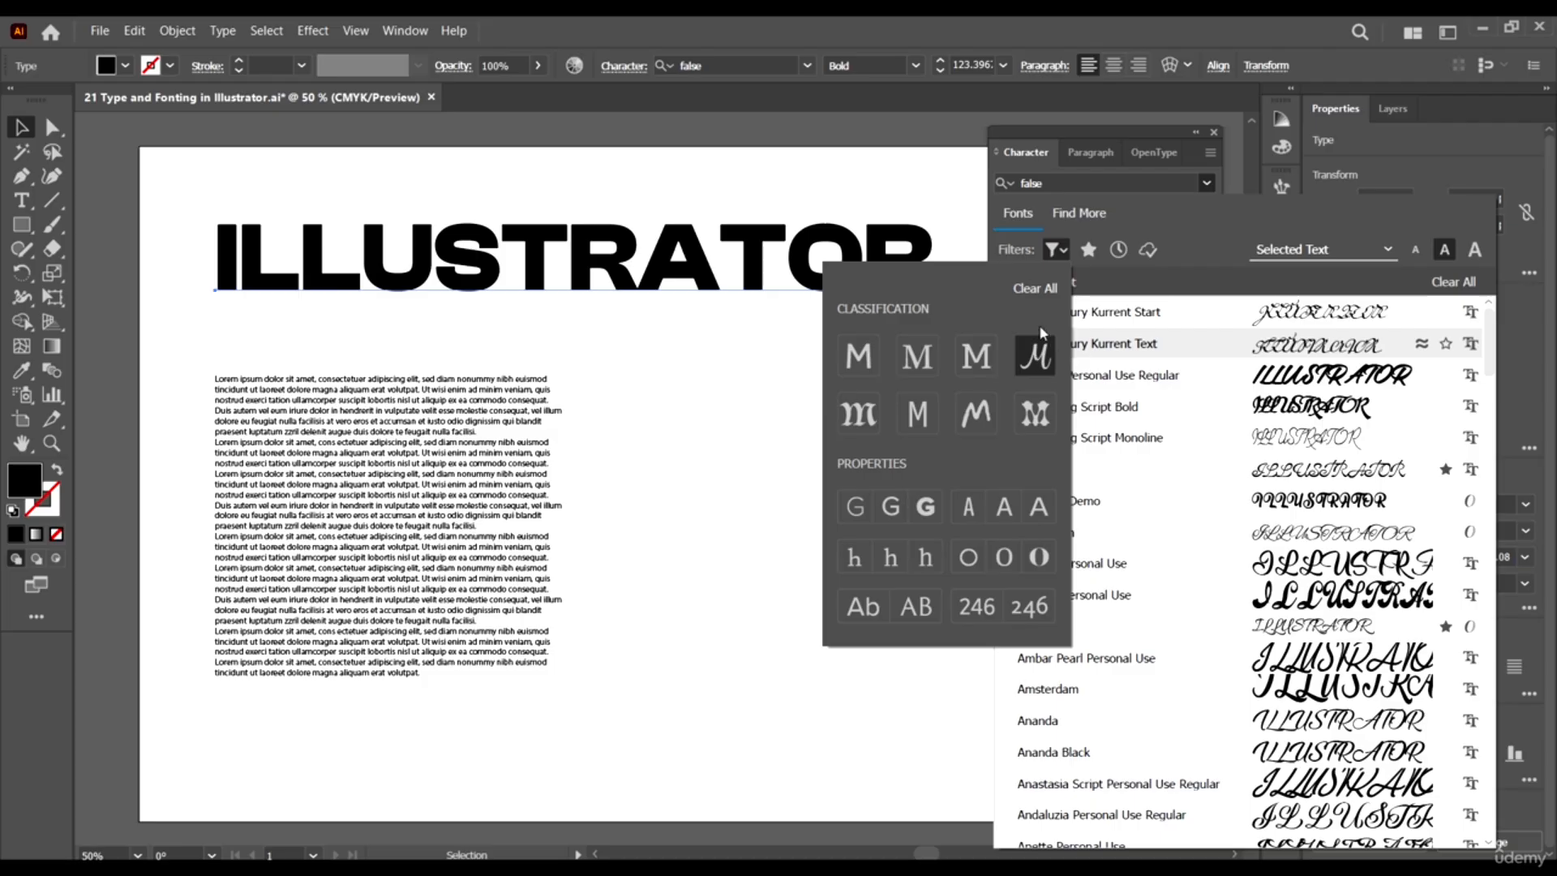
click(1036, 287)
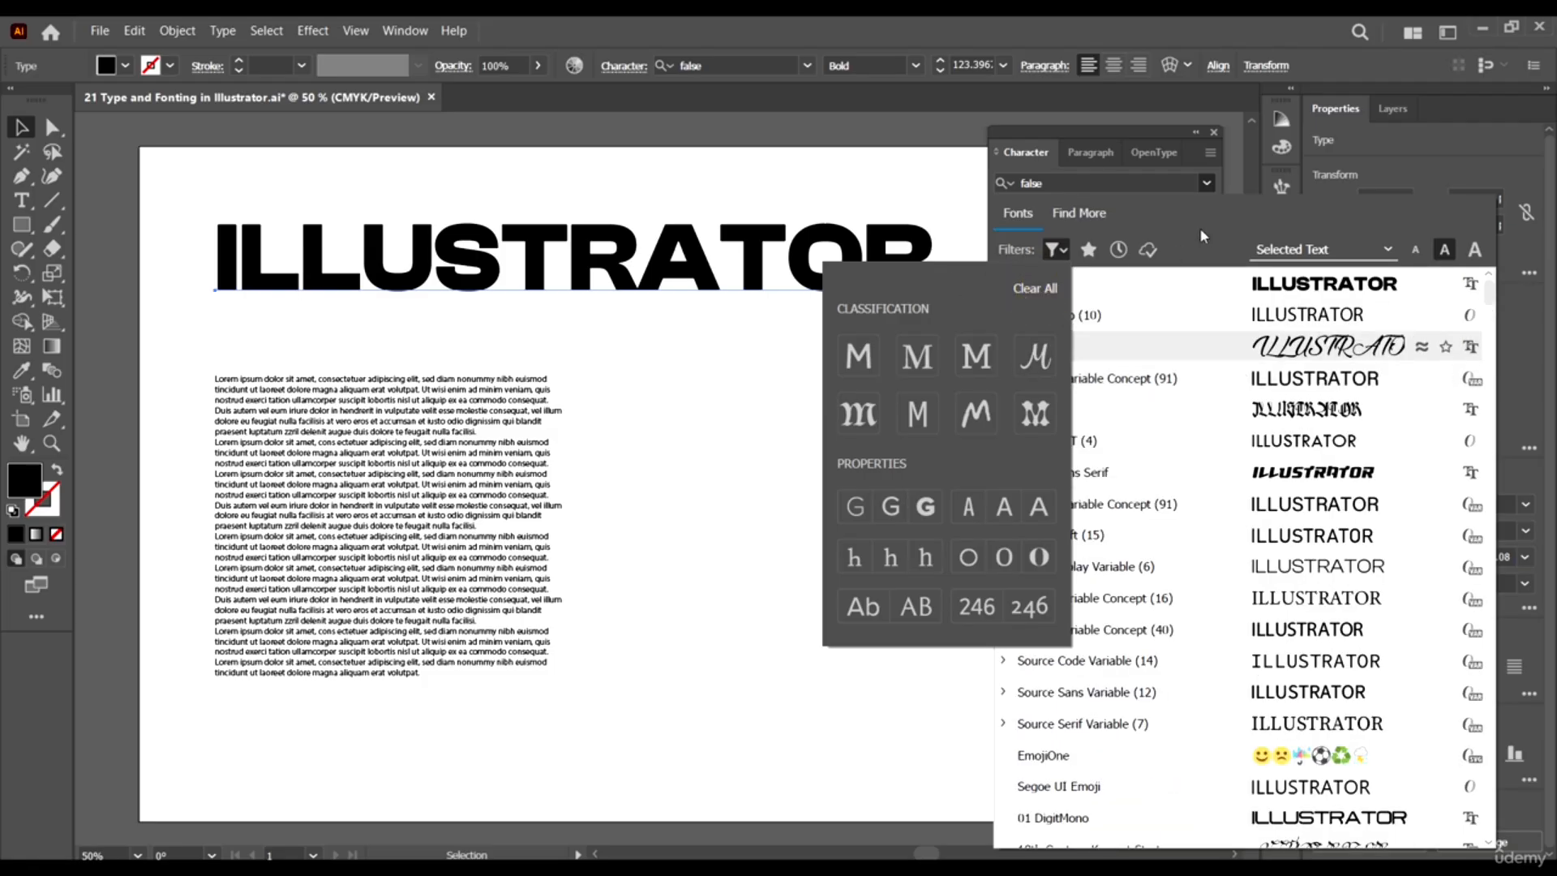
click(1200, 236)
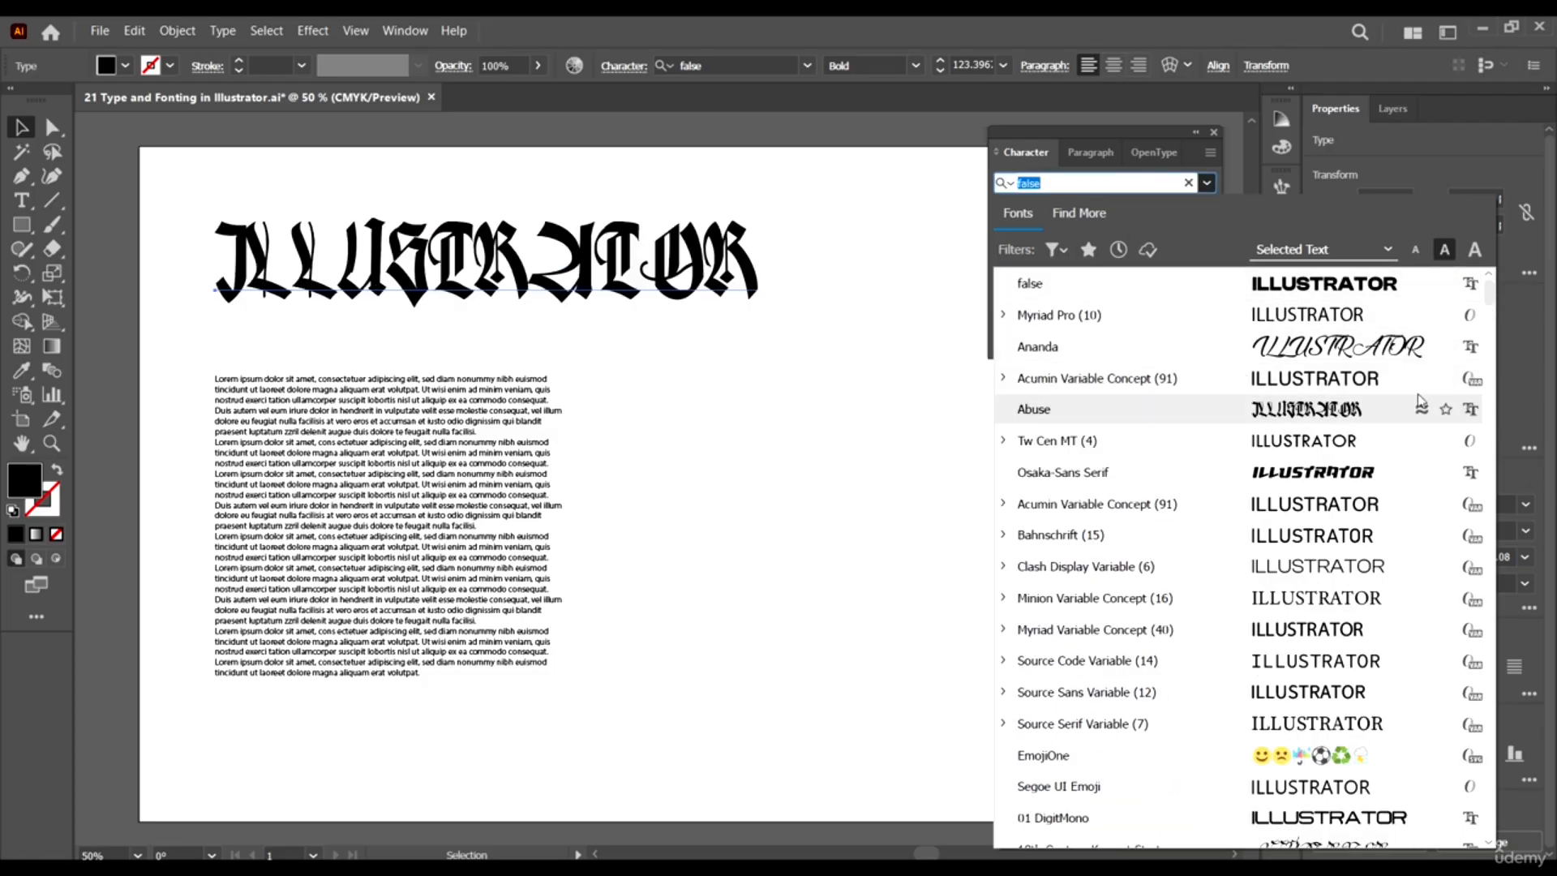
Show only favourite fonts, return to the full list, mark Ananda as a favourite, recheck the favourites, and close the list without changing the heading's font.
click(1089, 250)
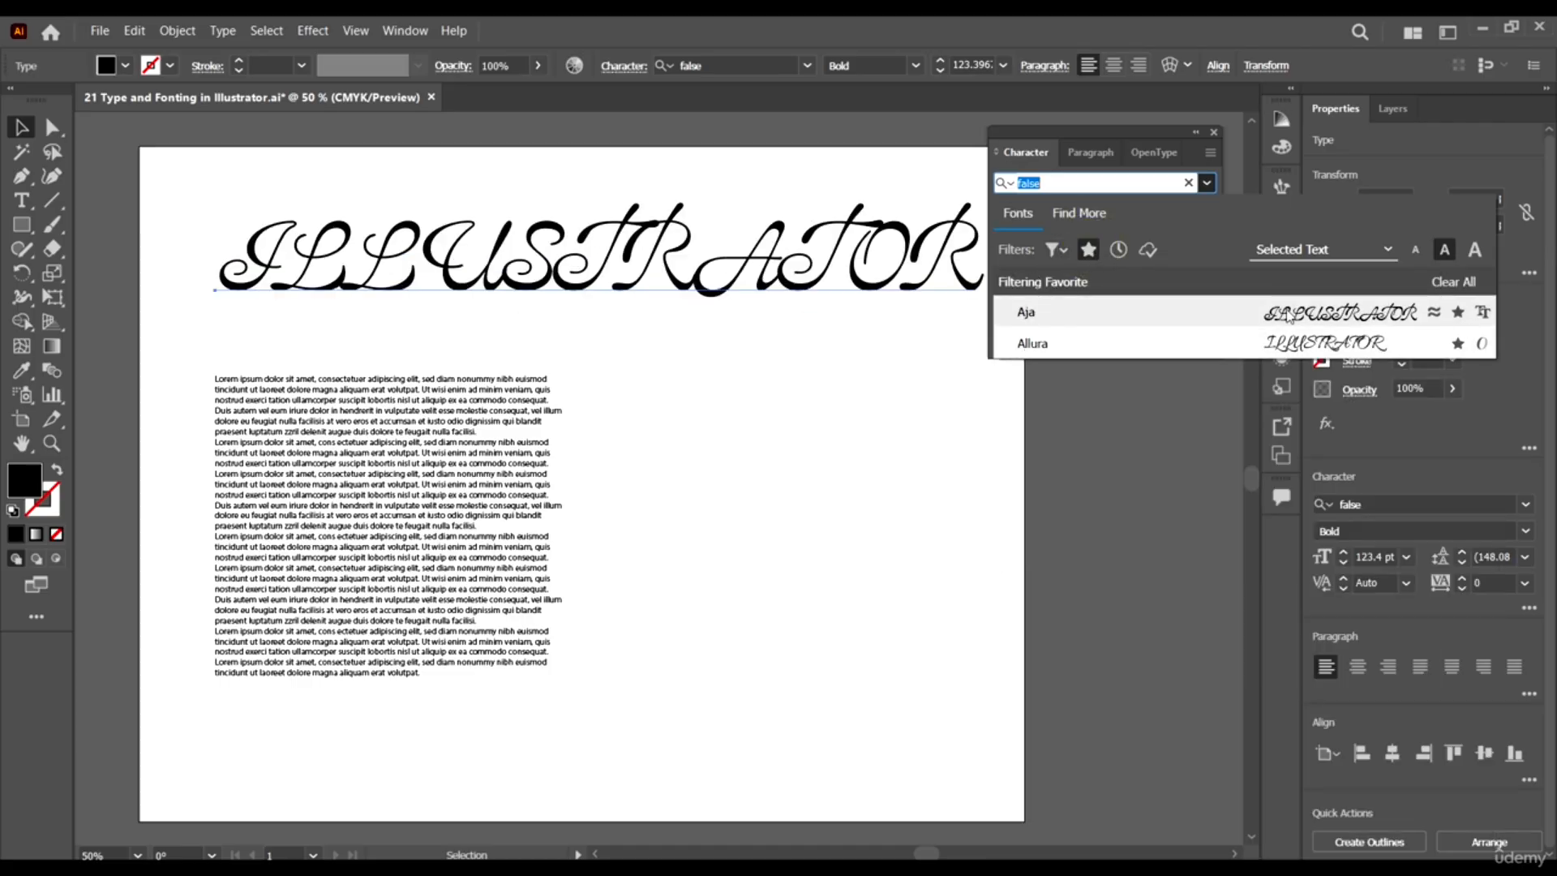
click(1089, 251)
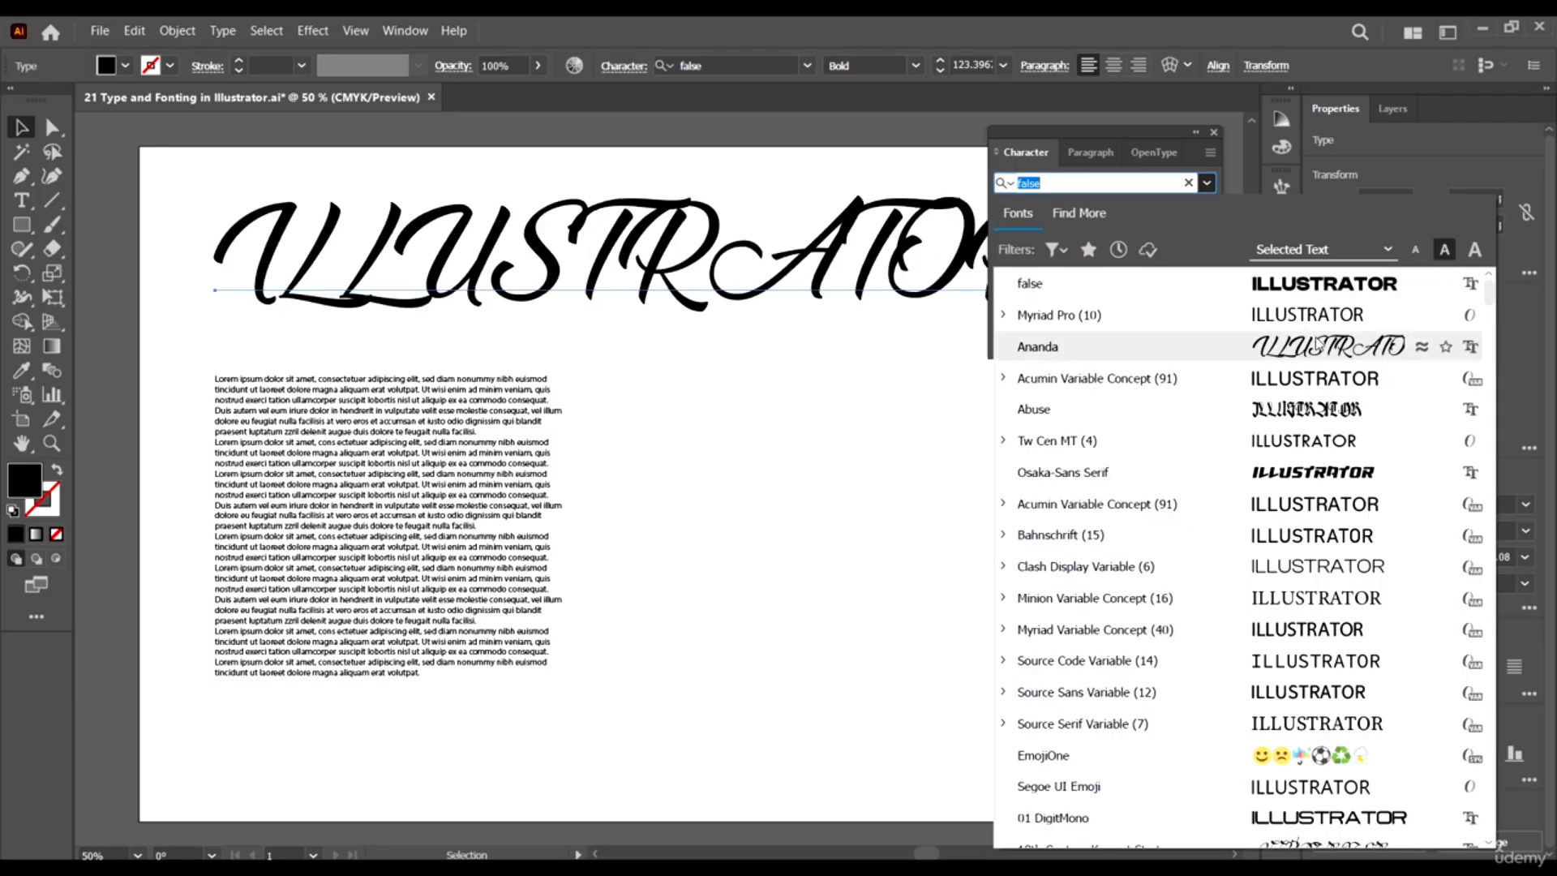
click(1446, 347)
click(1089, 249)
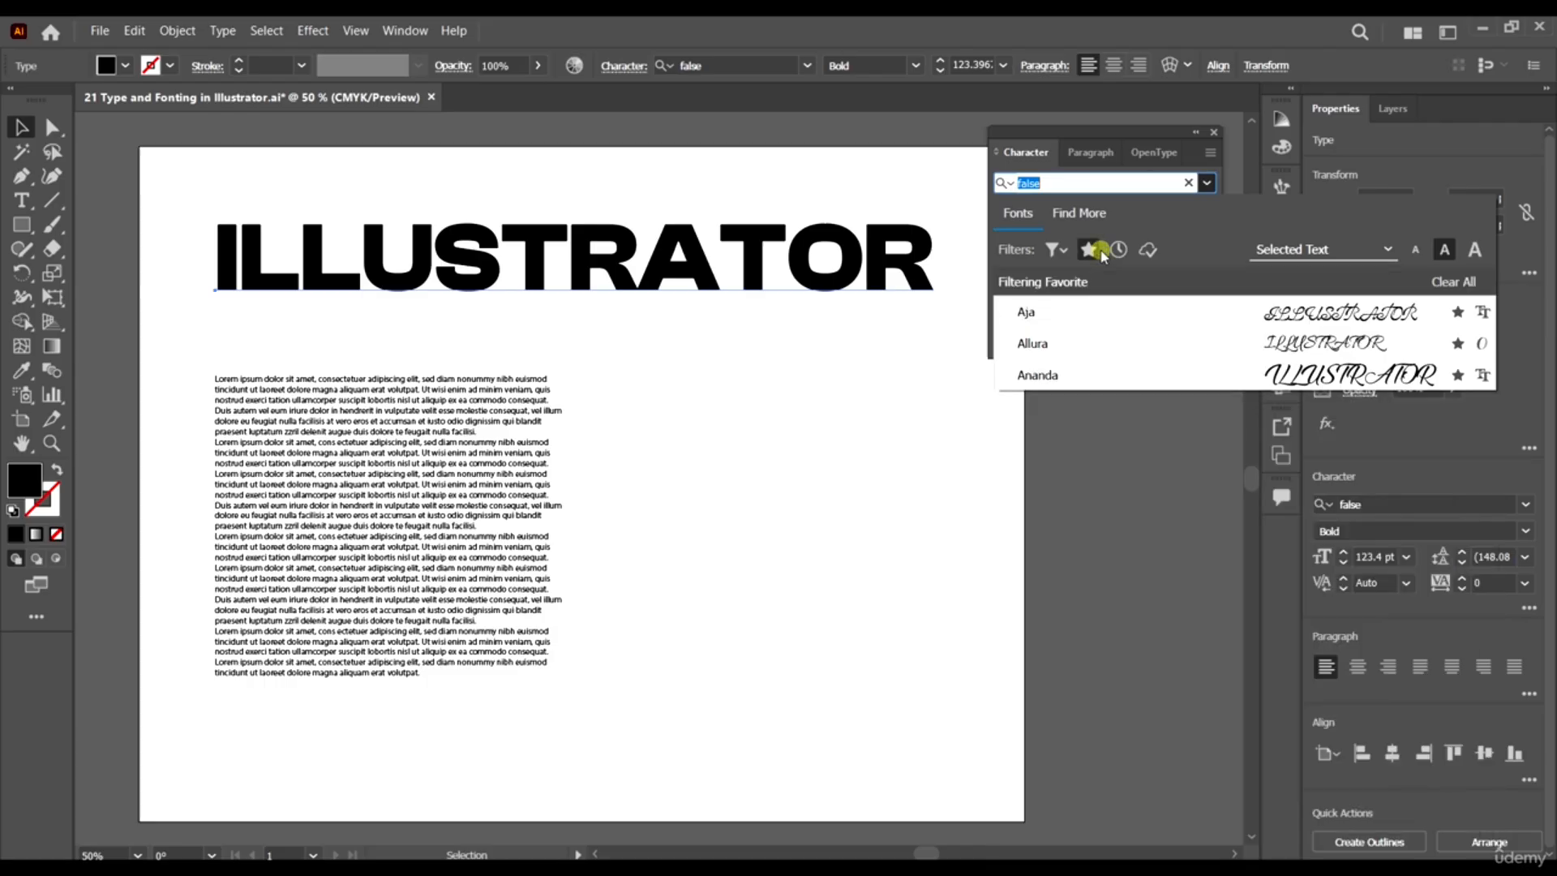
click(1088, 250)
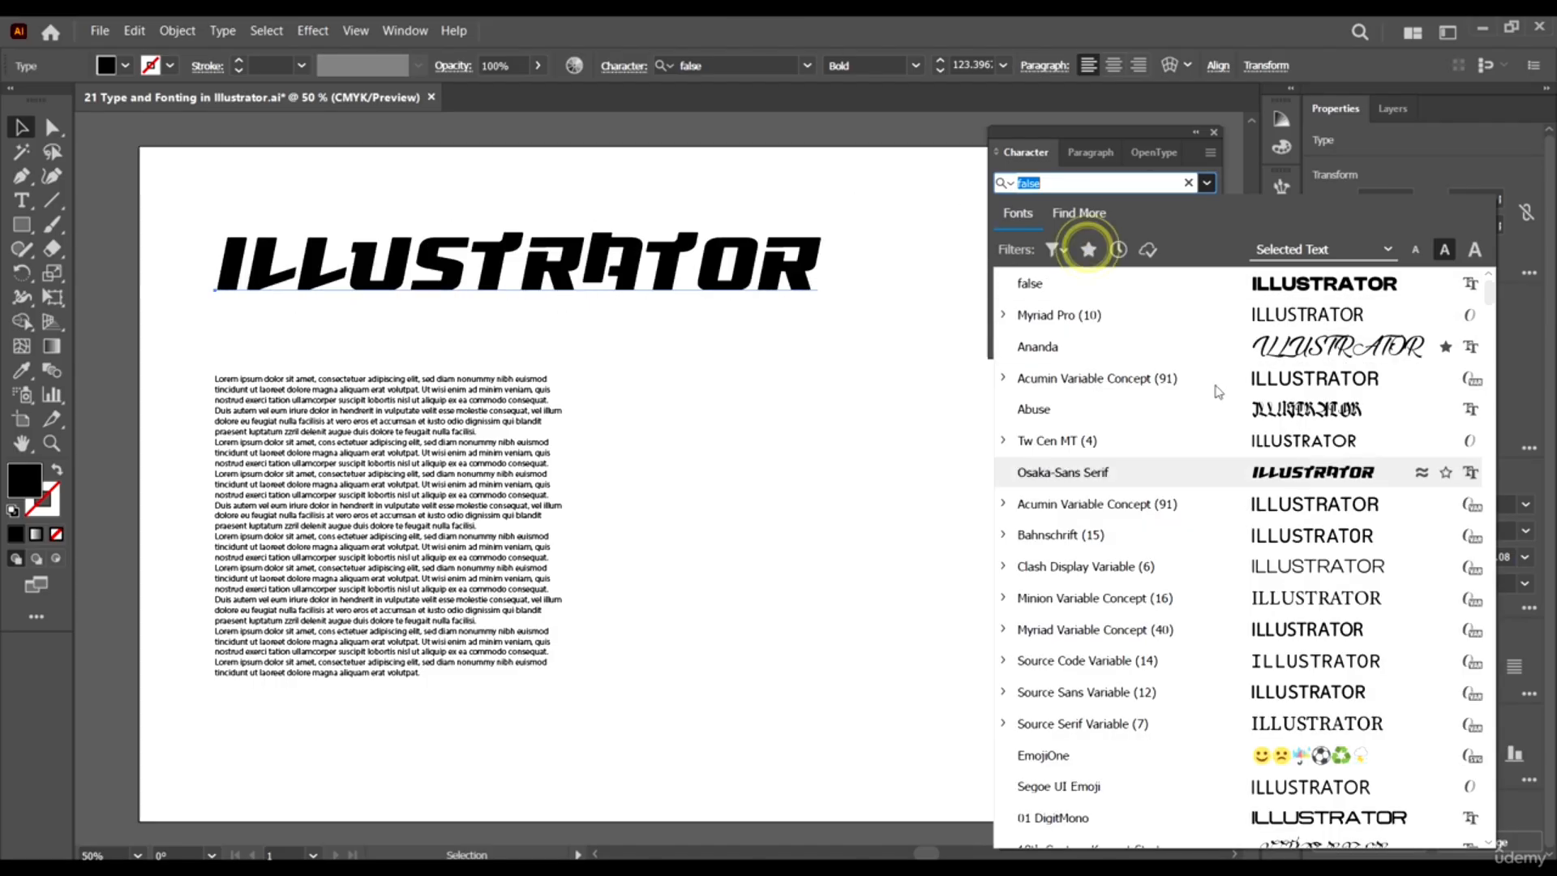
click(1060, 24)
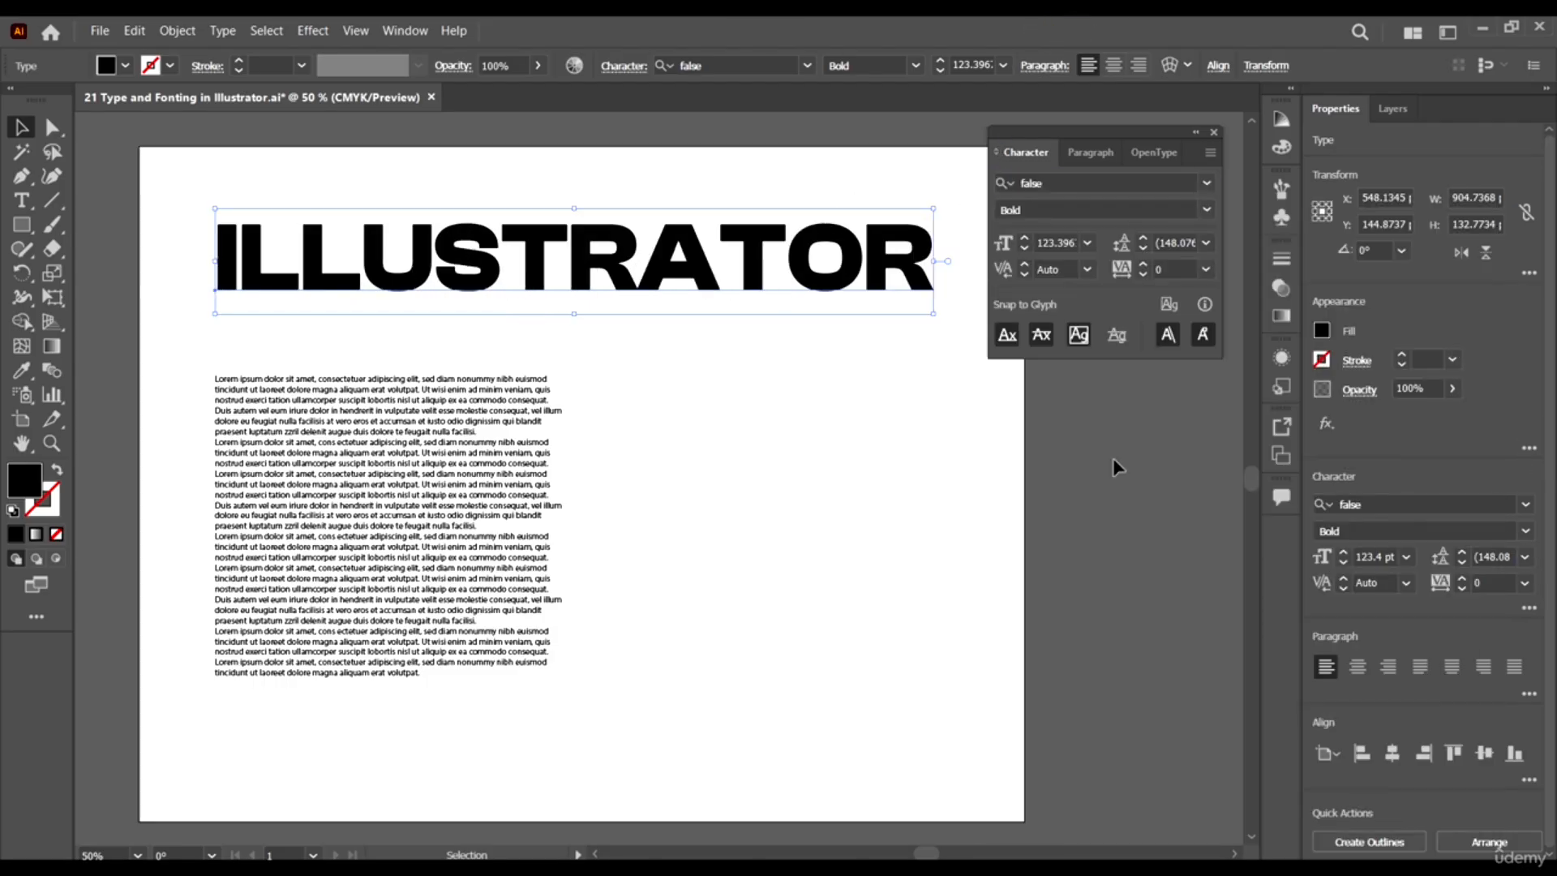
Check the styles offered by the heading's current font, then search for "CLASH" and apply Clash Display Variable Bold.
click(1205, 184)
click(1206, 185)
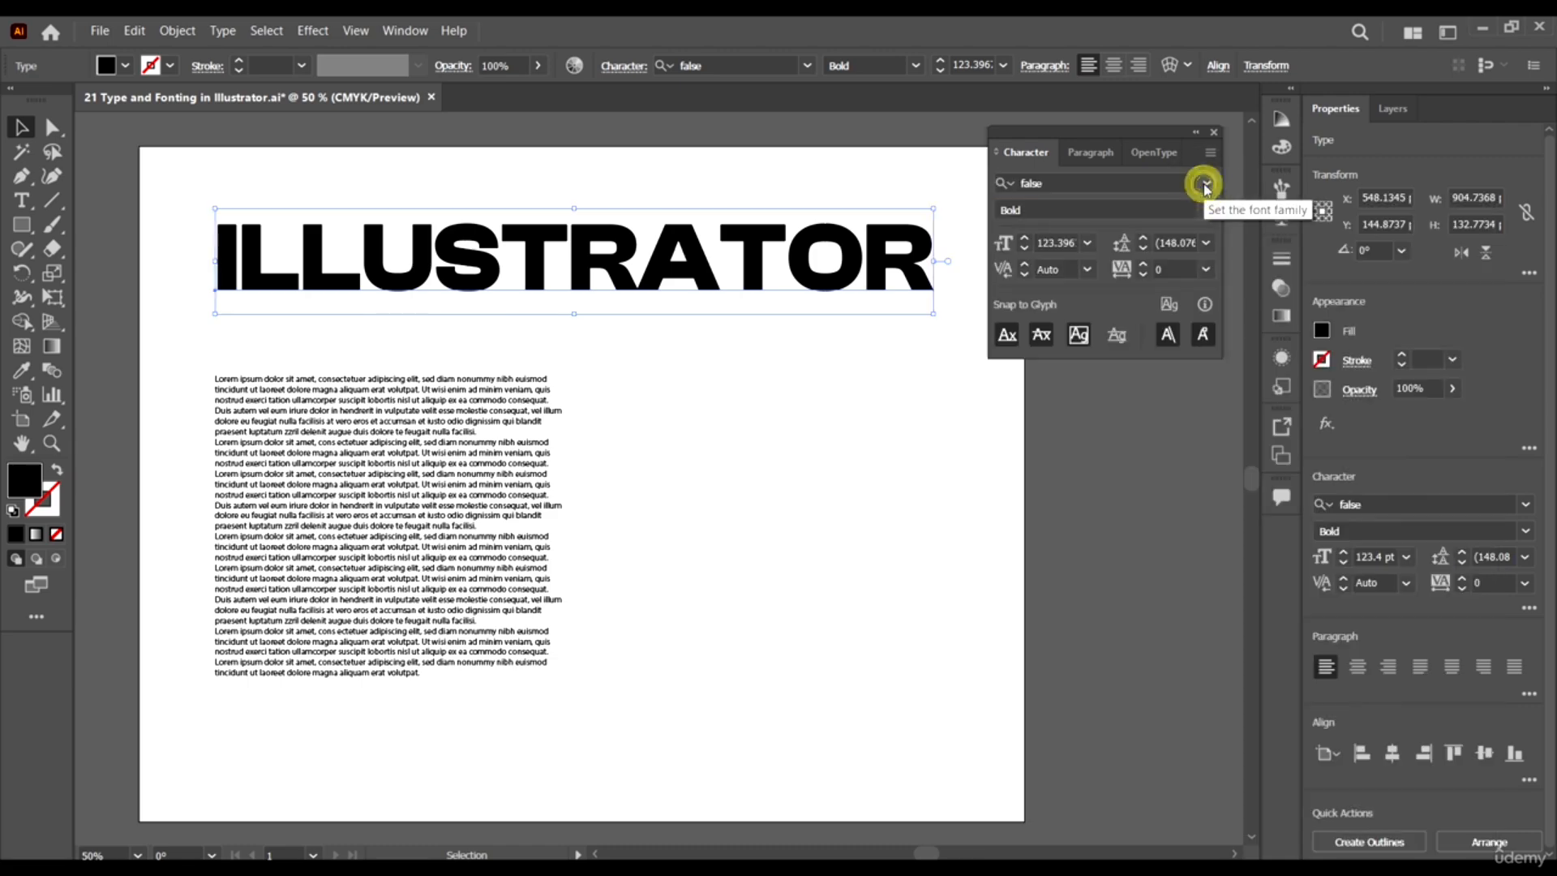
click(1207, 210)
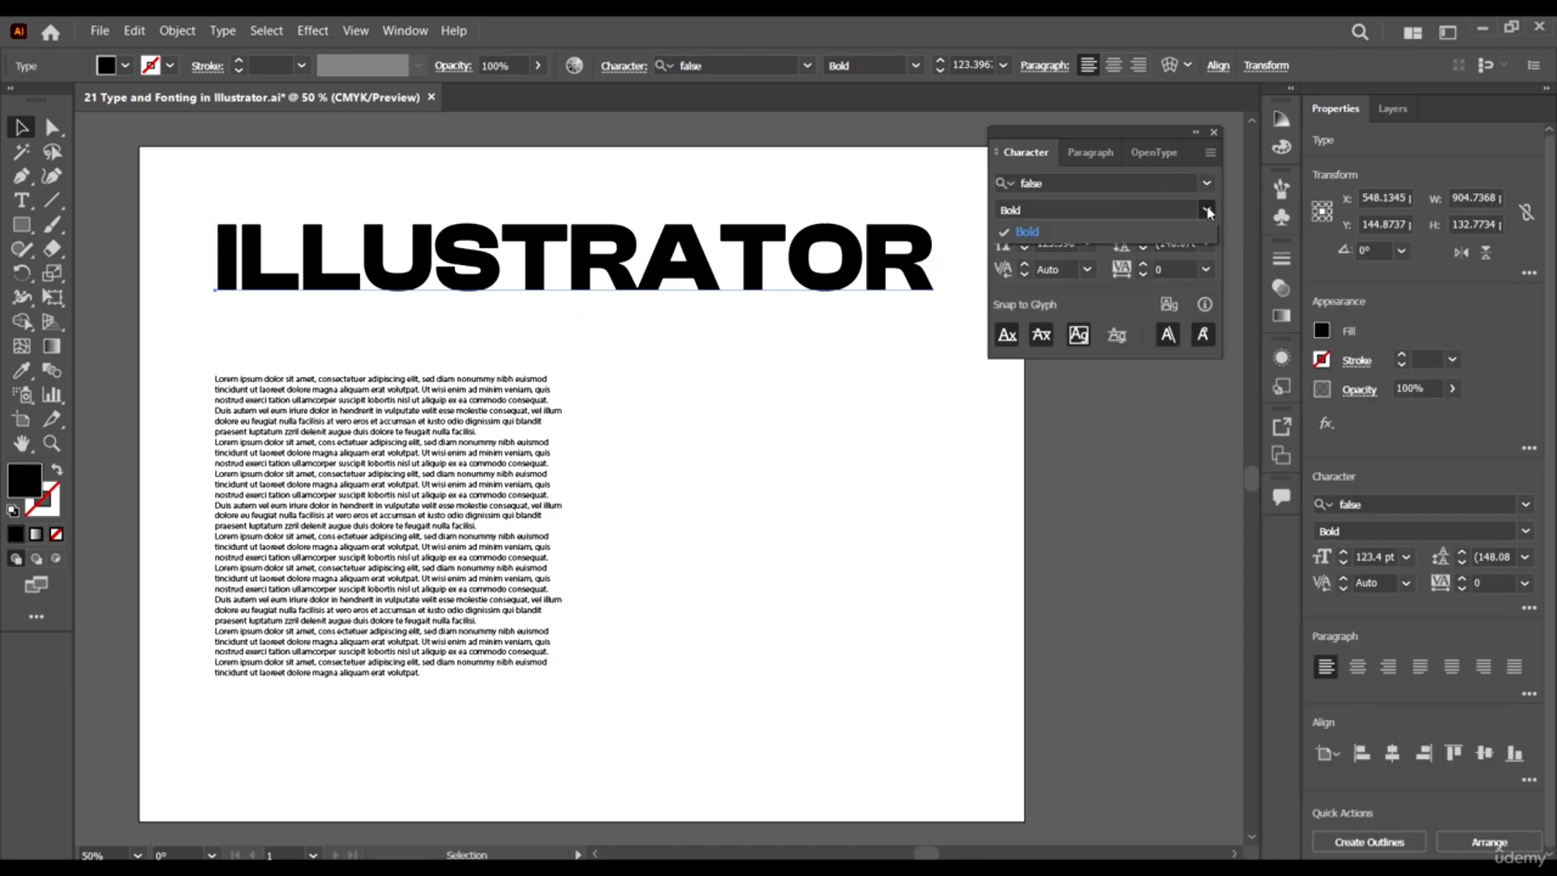
click(750, 276)
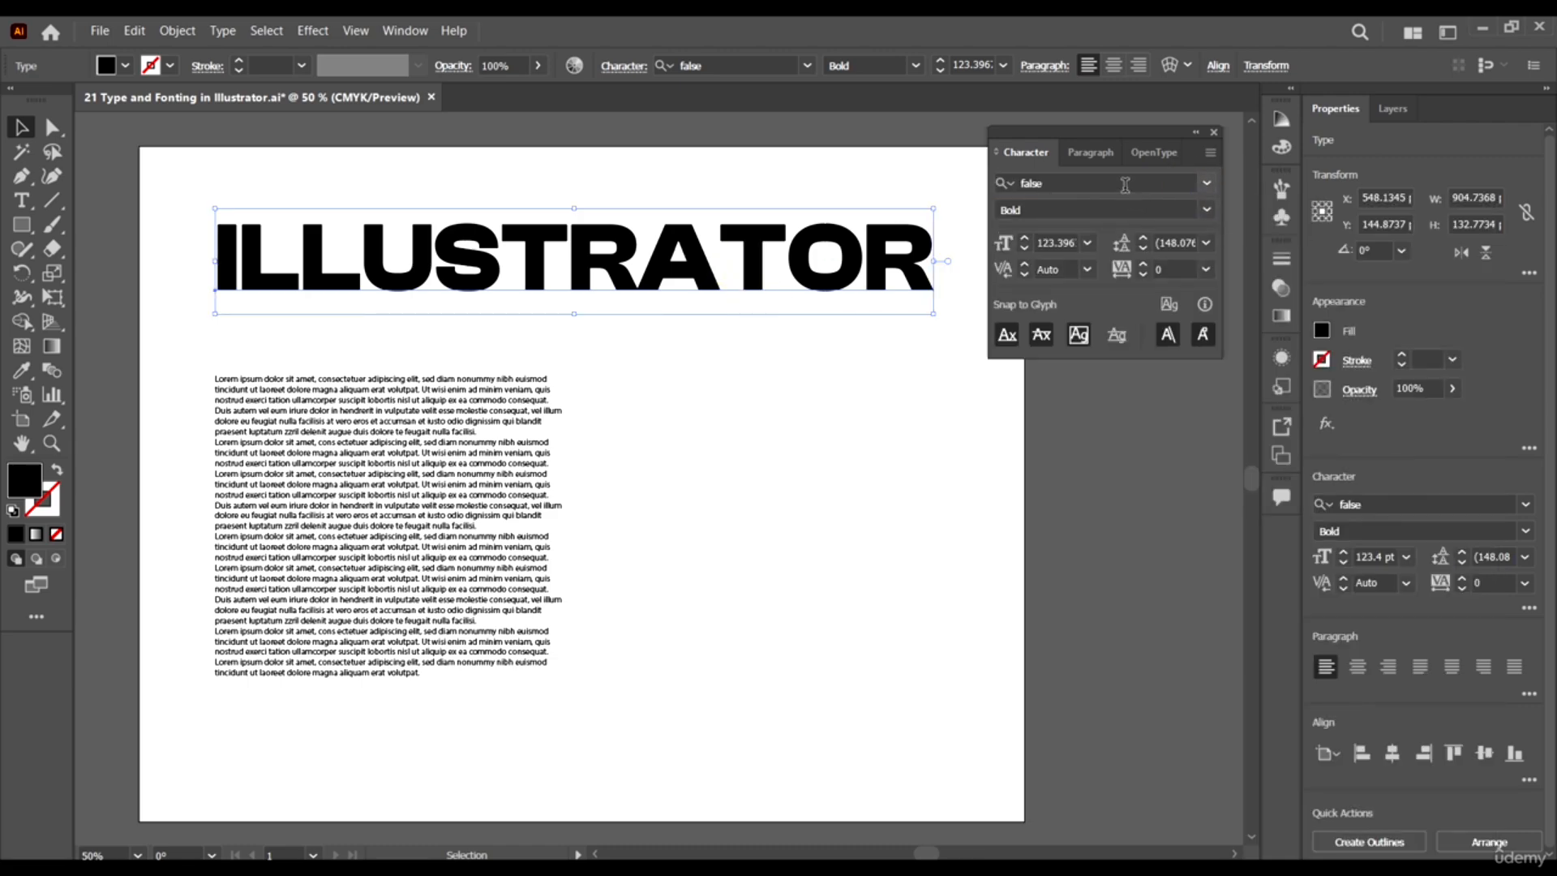
click(1124, 184)
text(CL)
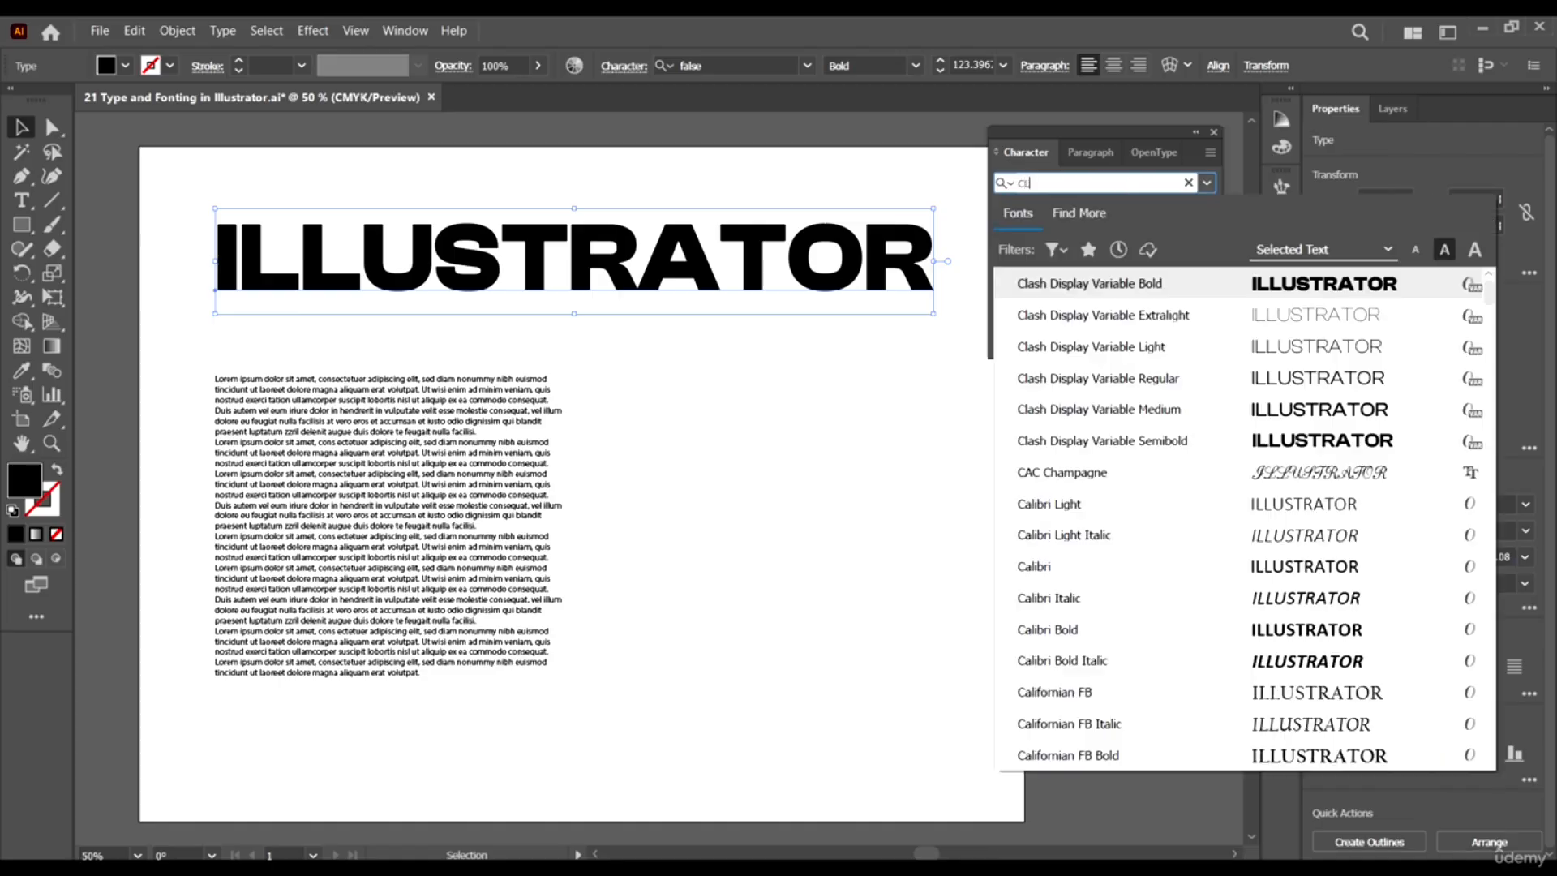
text(ASH)
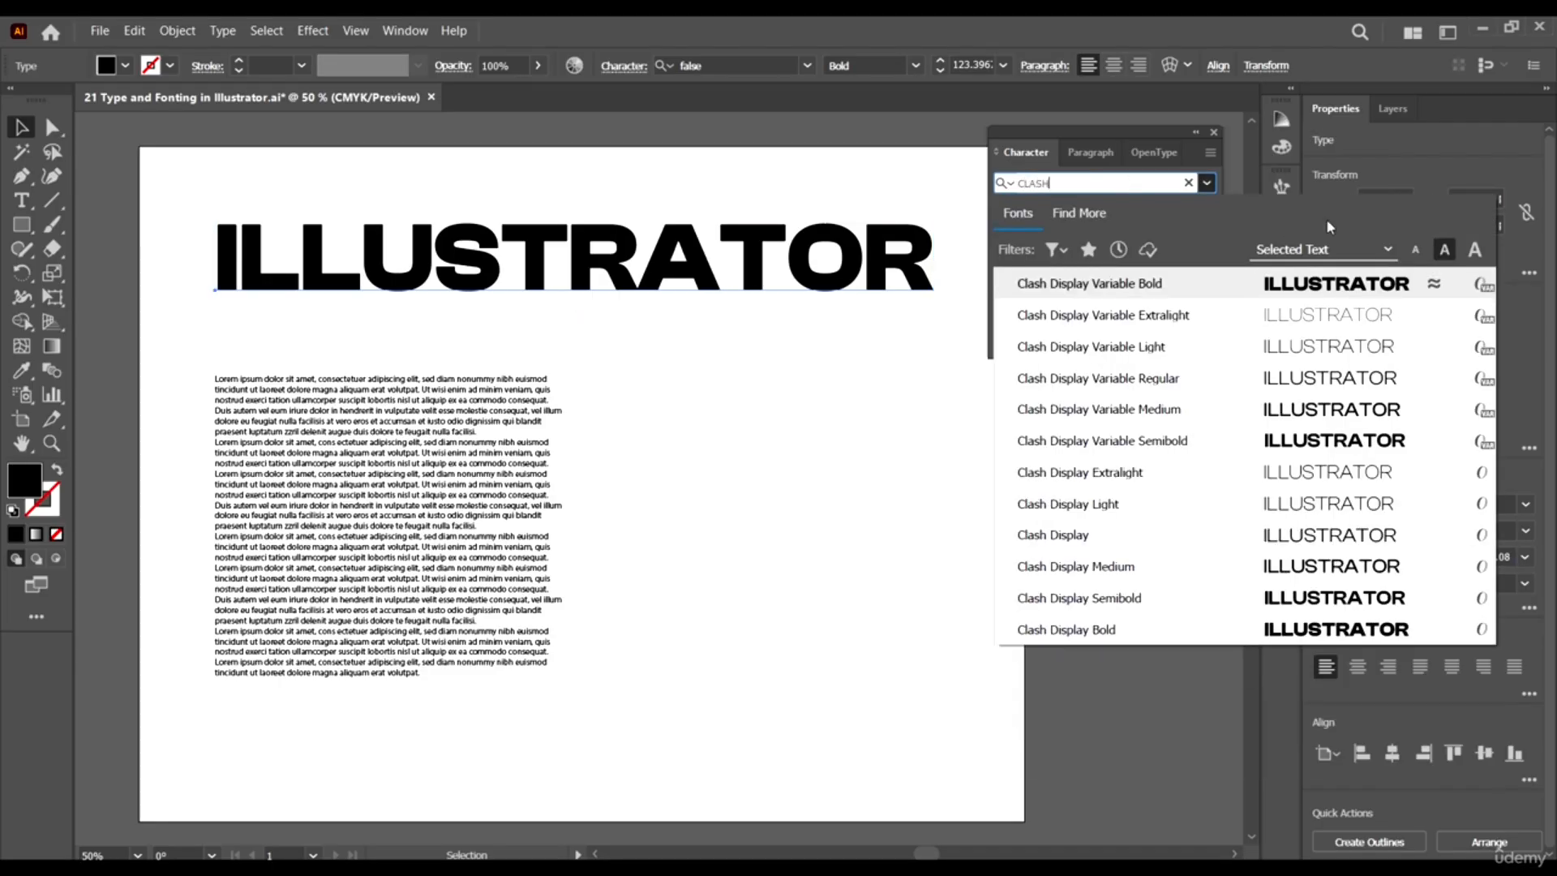
click(1355, 288)
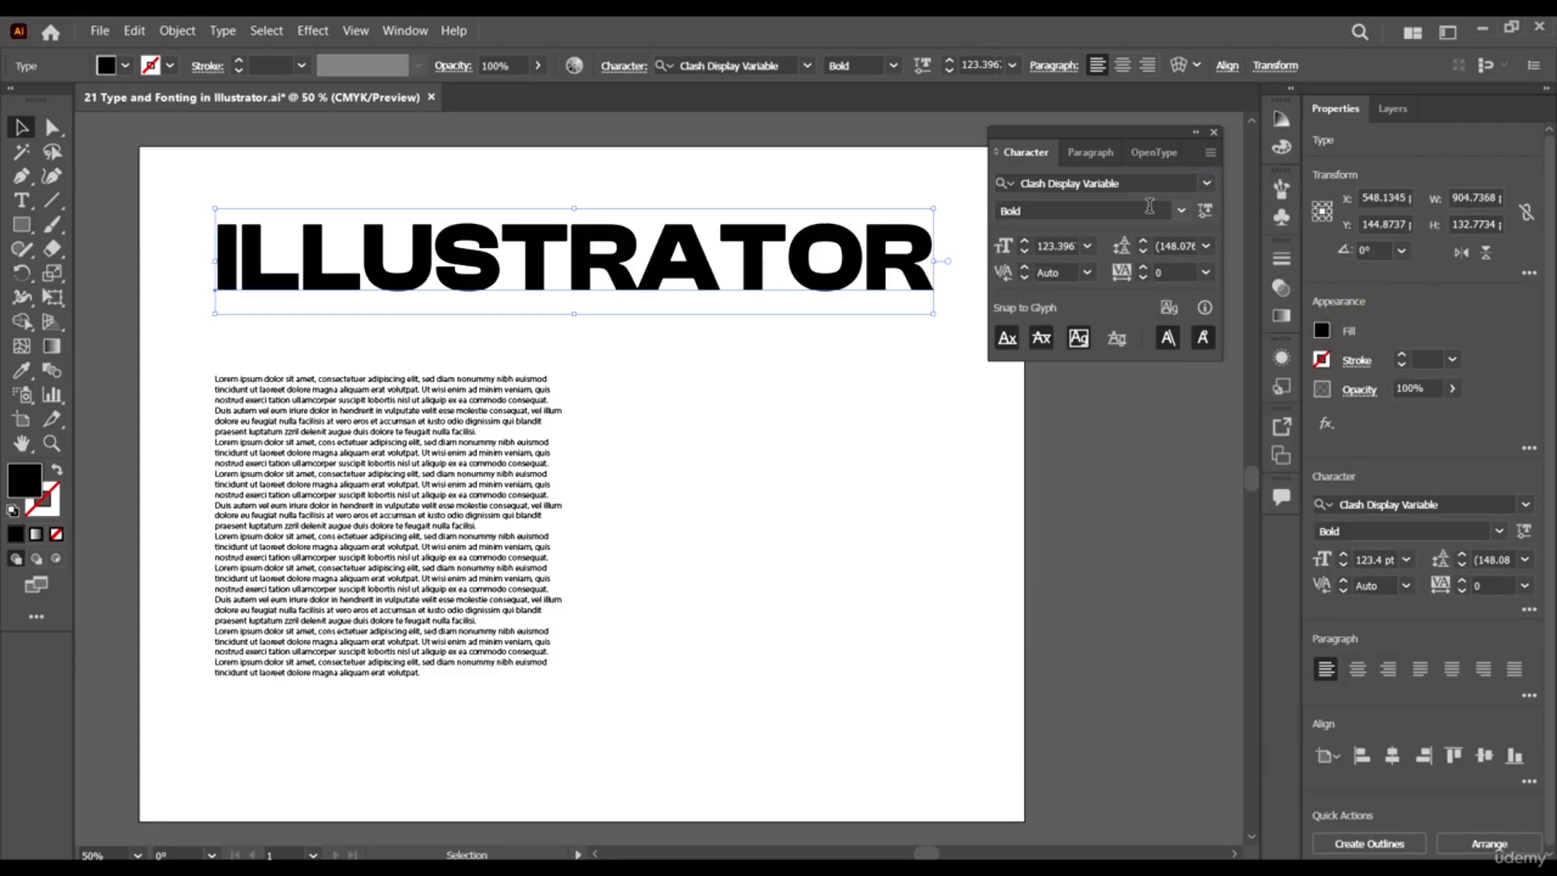
Try the Extralight, Light and Regular styles of Clash Display Variable on the ILLUSTRATOR heading.
click(1182, 211)
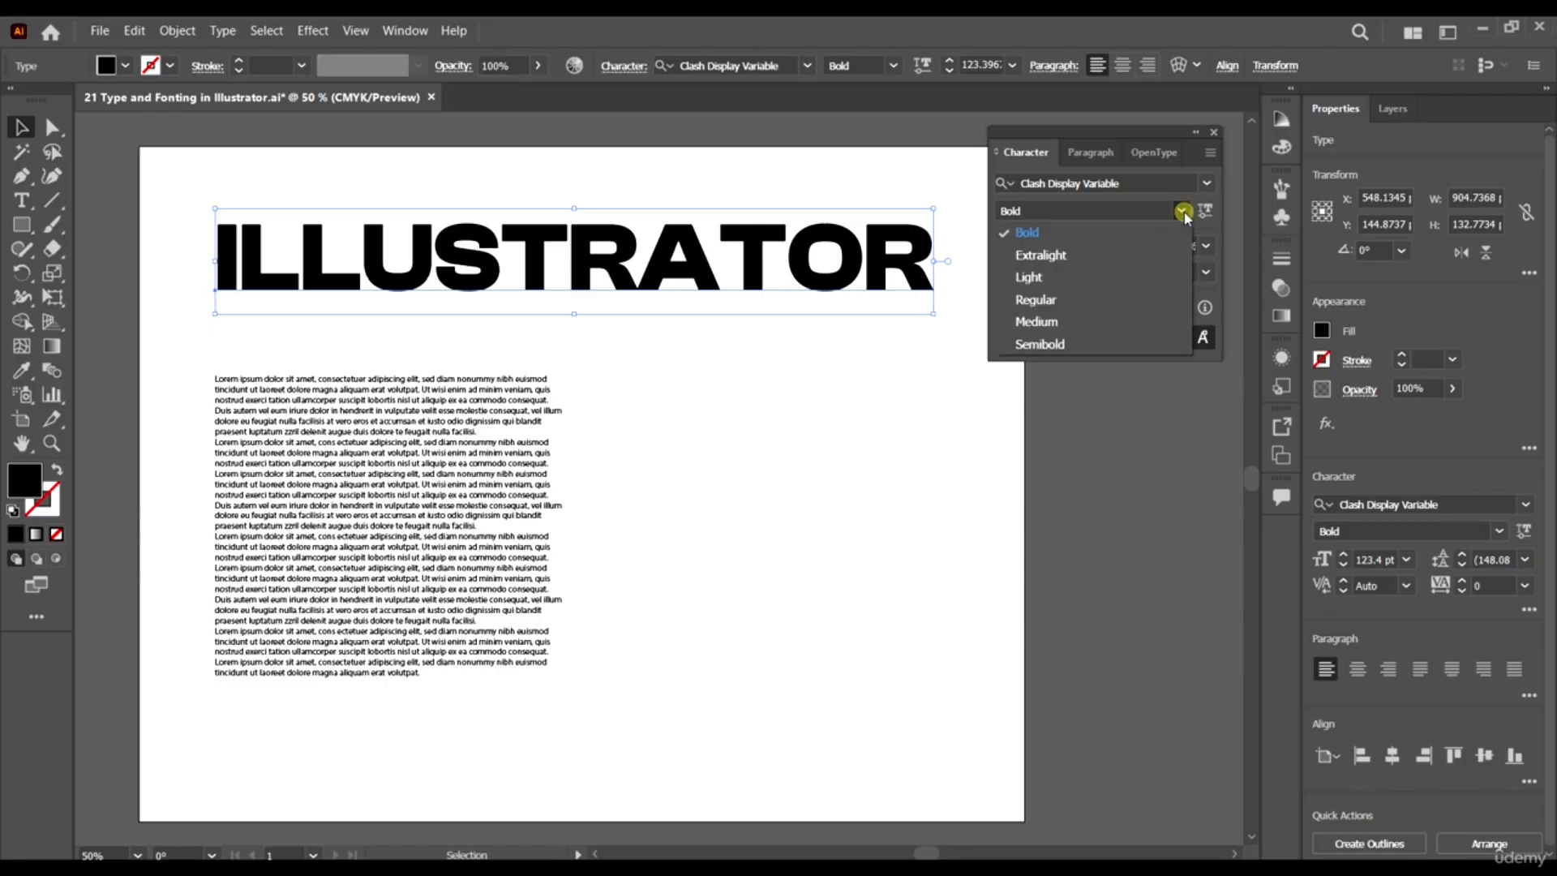
click(1047, 232)
click(1181, 209)
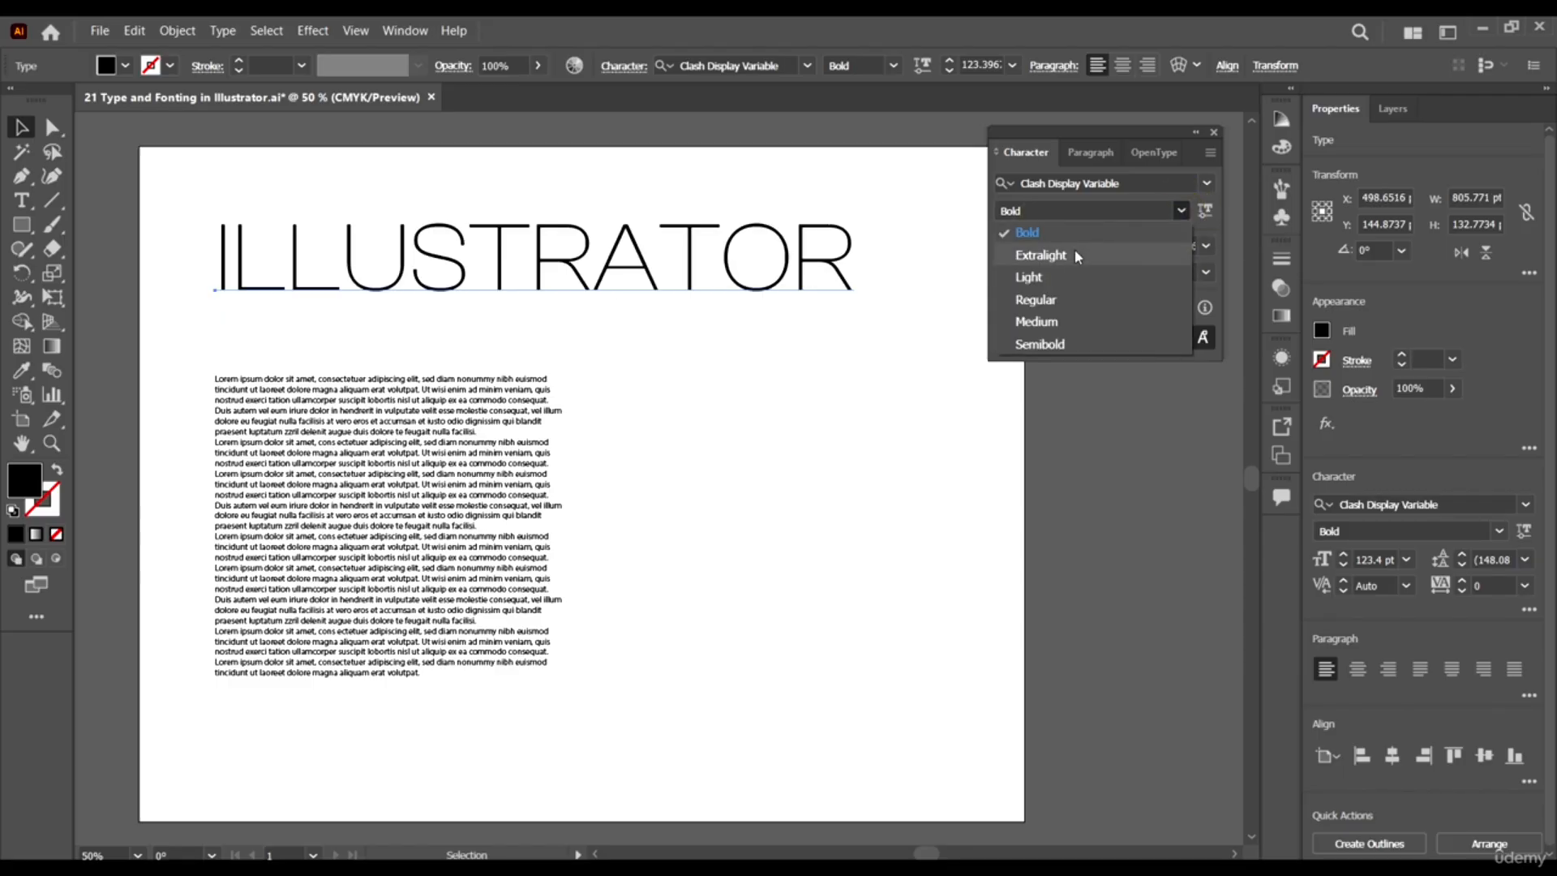
click(1075, 254)
click(1177, 211)
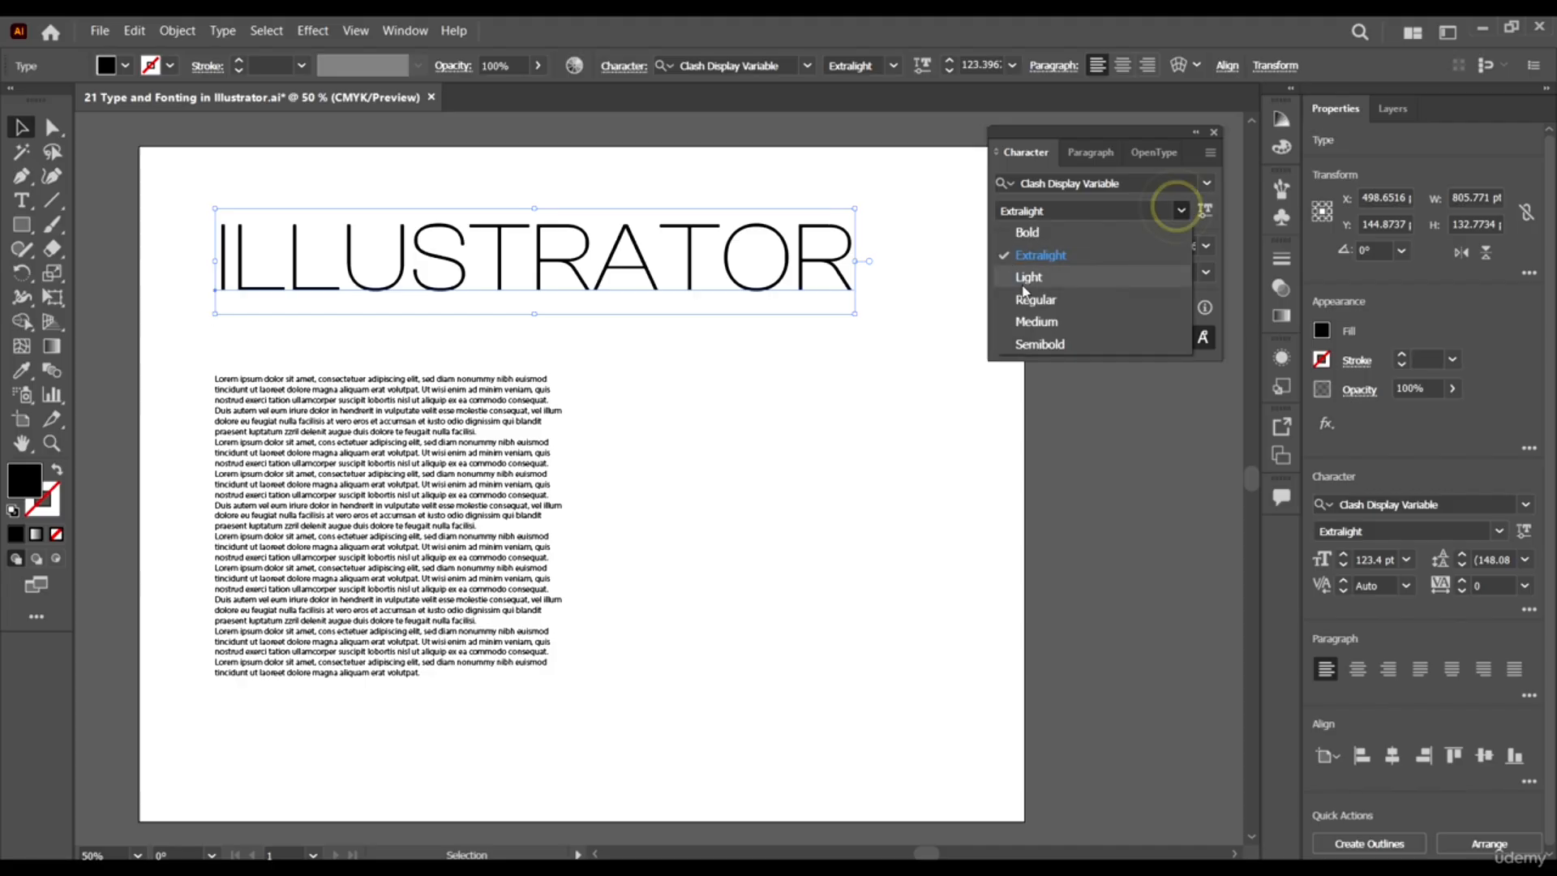
click(1028, 276)
click(1180, 211)
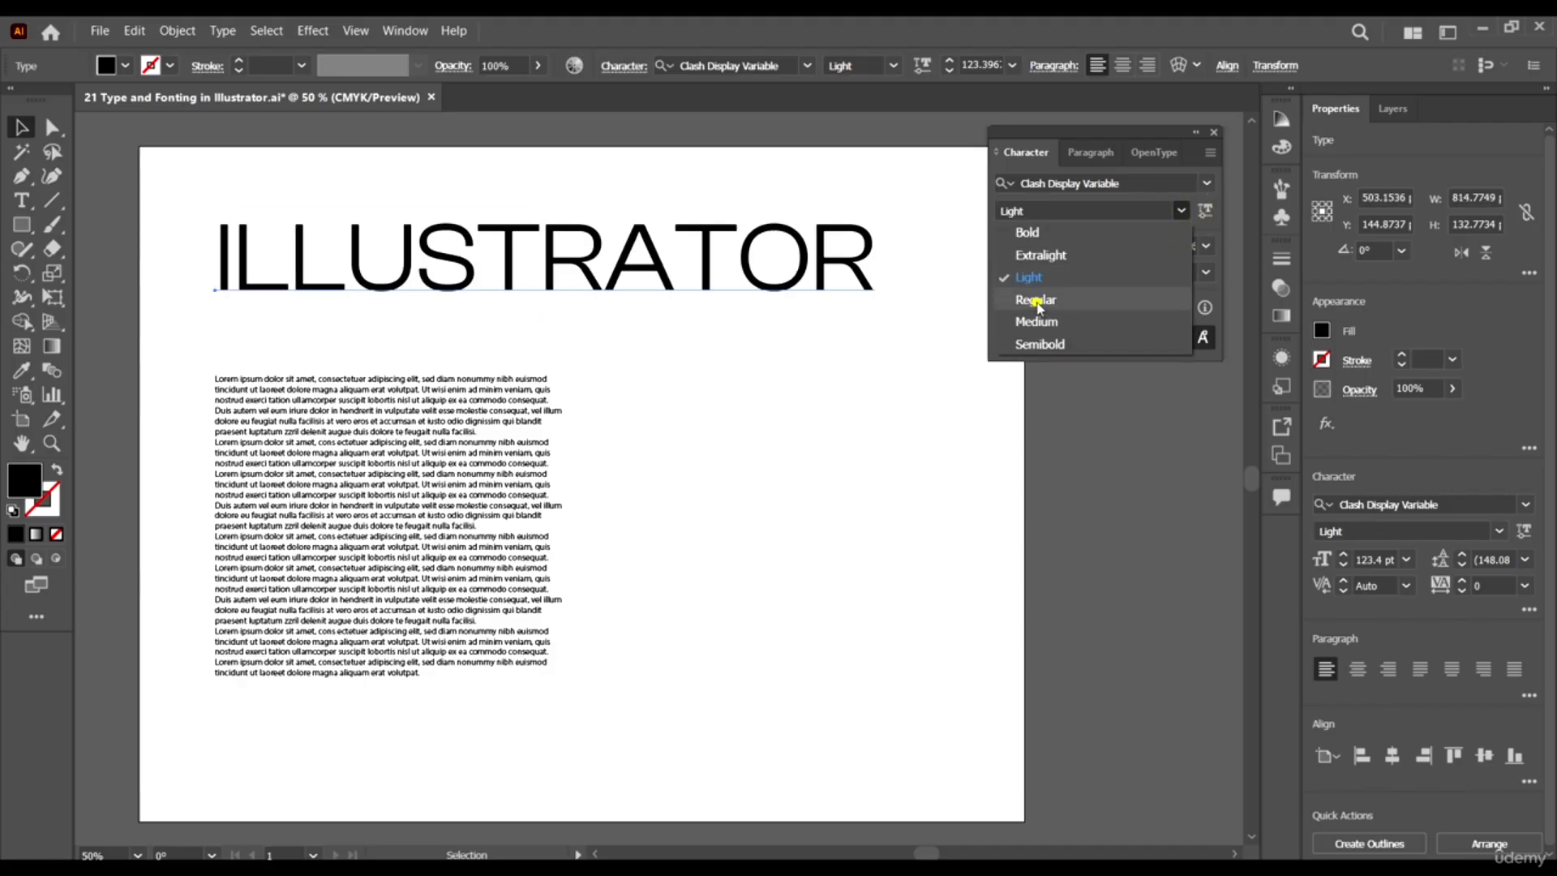
click(1035, 299)
Try the Medium and Semibold styles on the heading, then return its style to Bold.
click(1180, 211)
click(1025, 322)
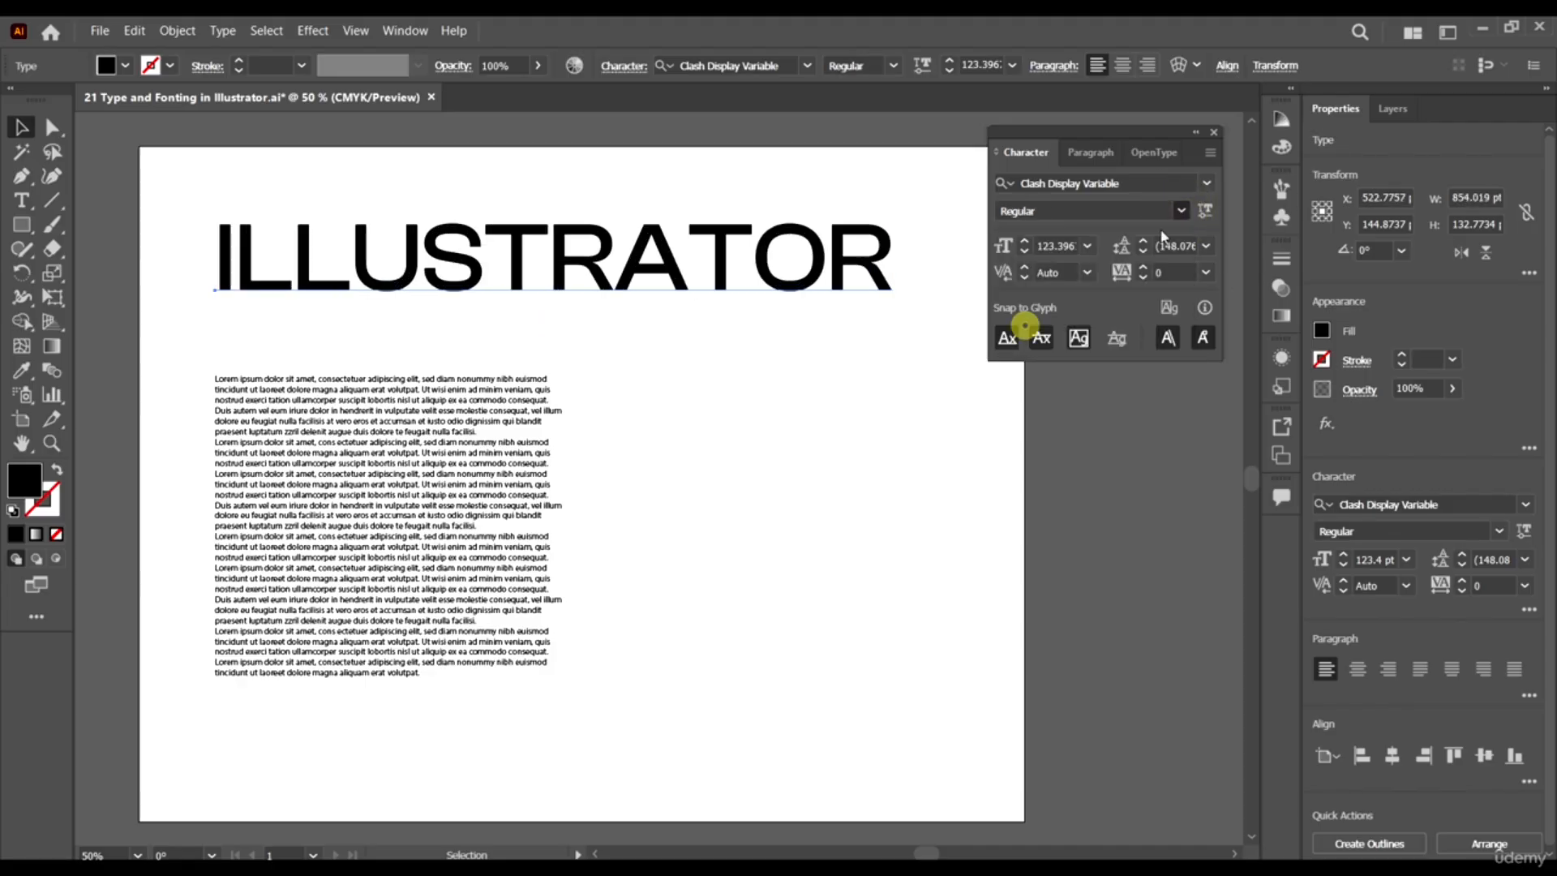
click(1180, 211)
click(1039, 344)
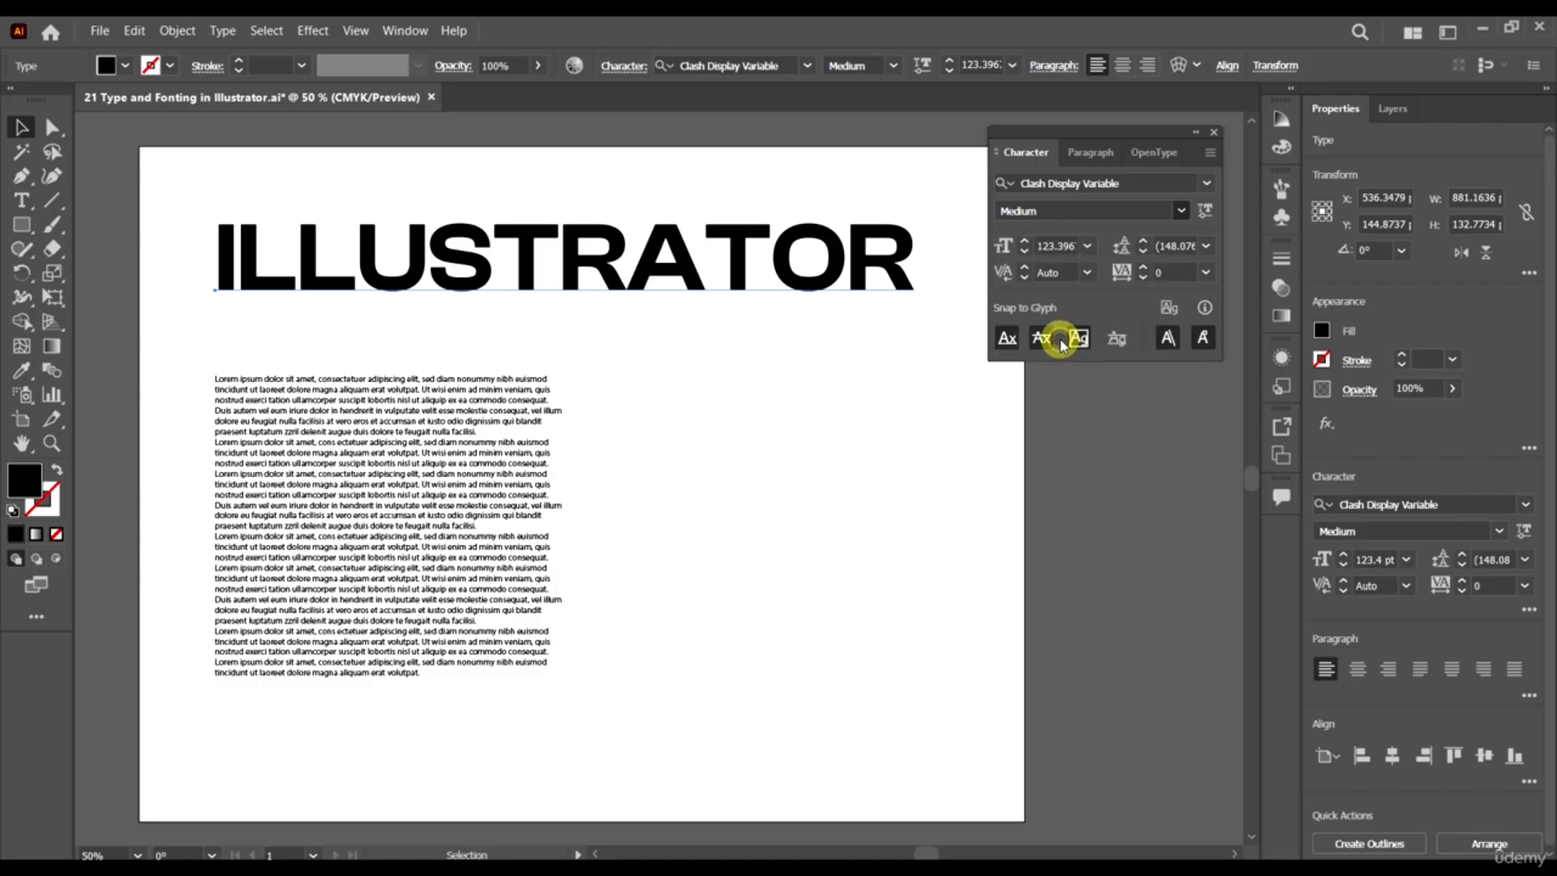
click(1178, 211)
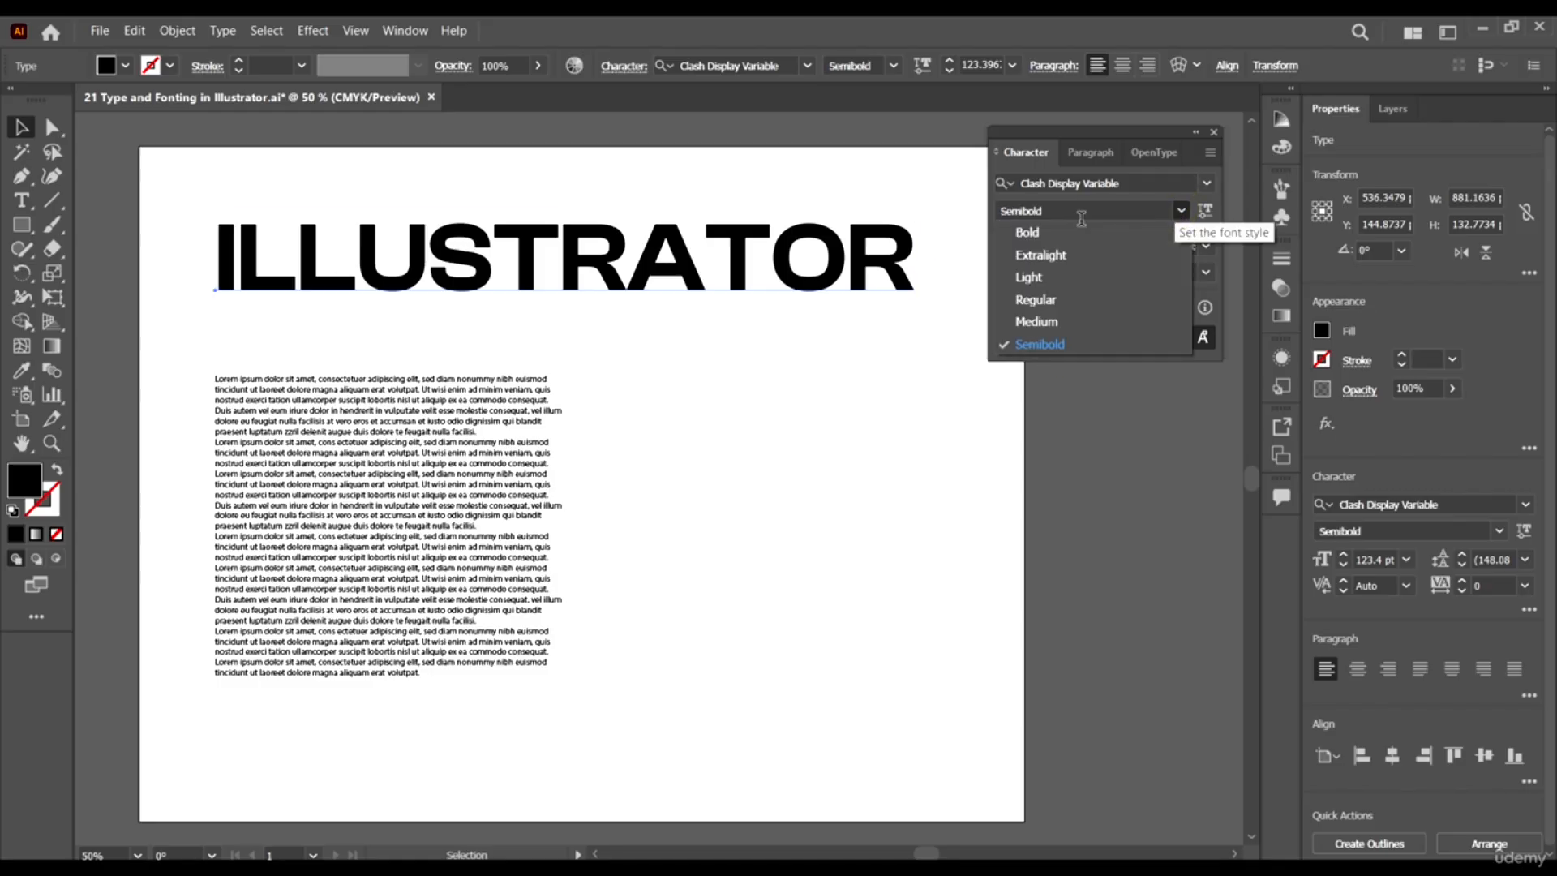
click(1026, 233)
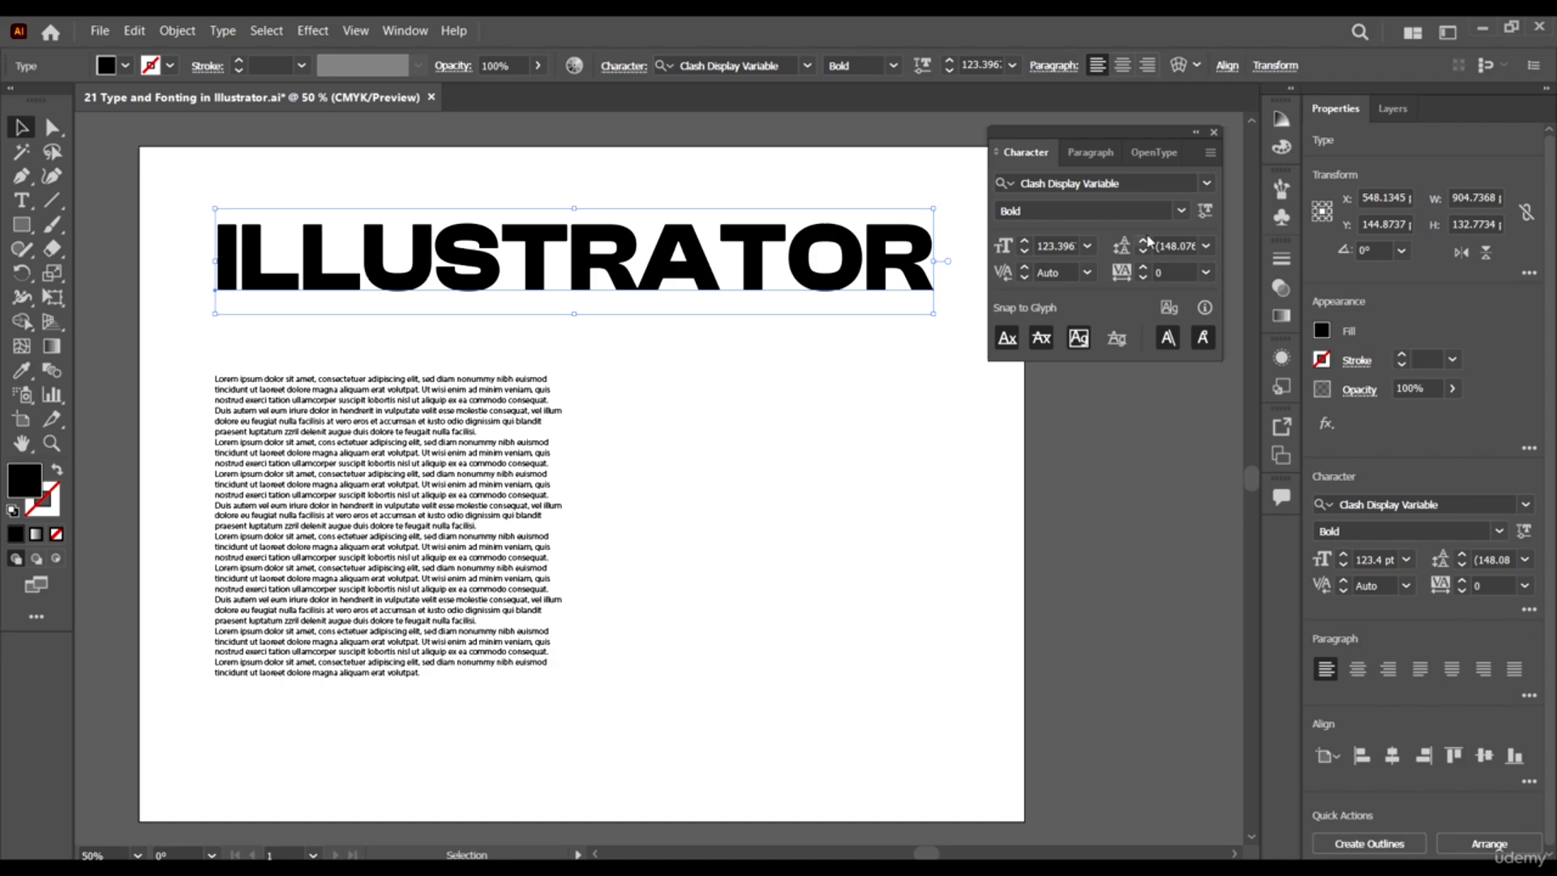
click(1179, 212)
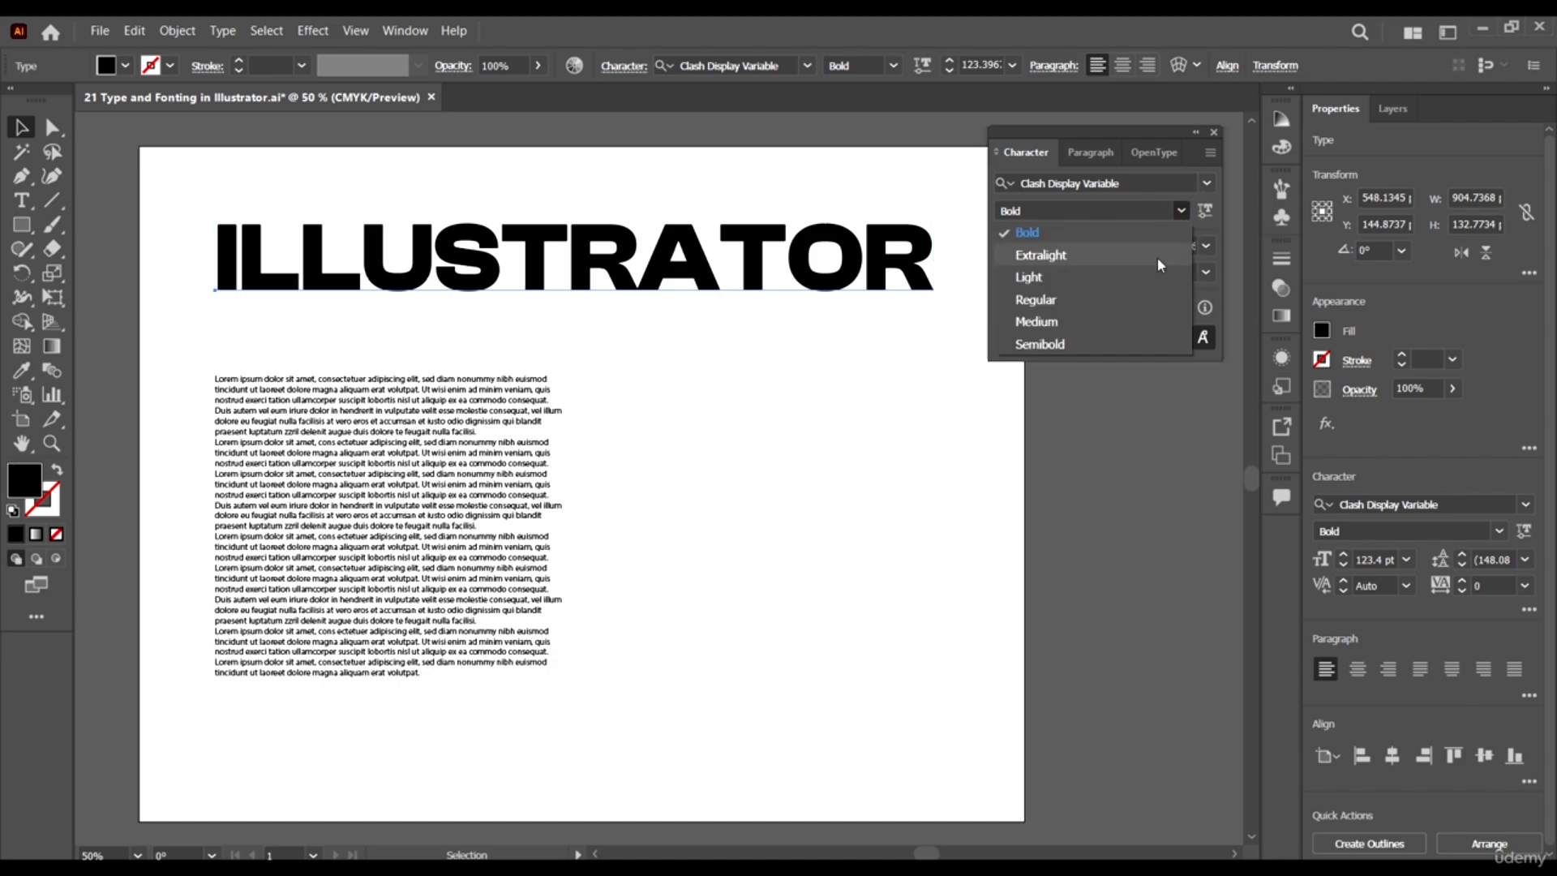
click(1132, 185)
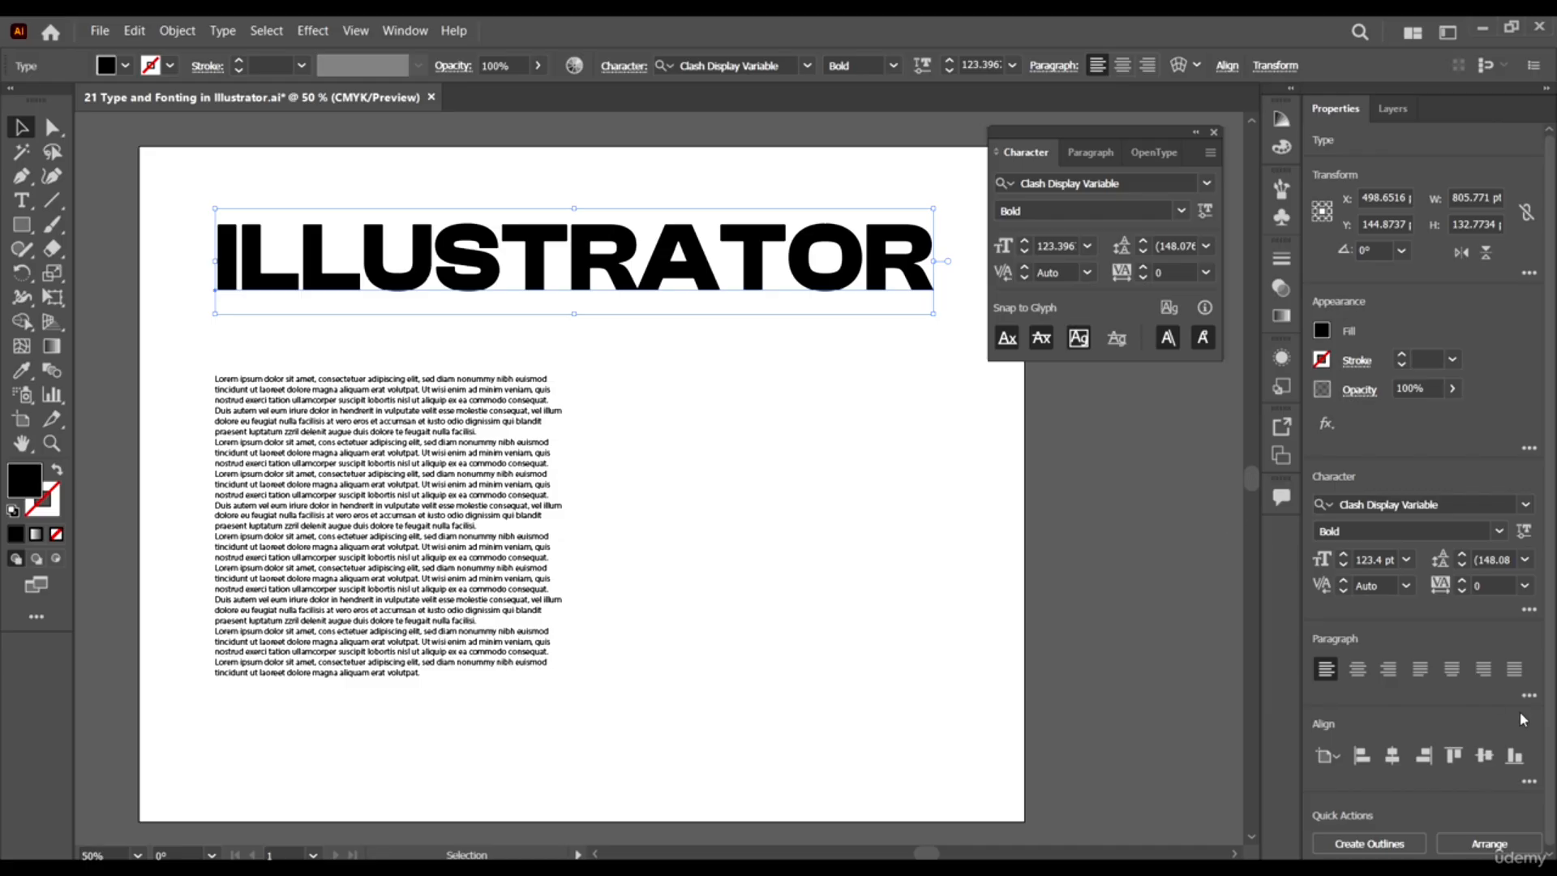
Increase the heading's font size stepwise to 128 pt, then reduce it to 124 pt.
click(1343, 556)
click(1343, 556)
click(1343, 555)
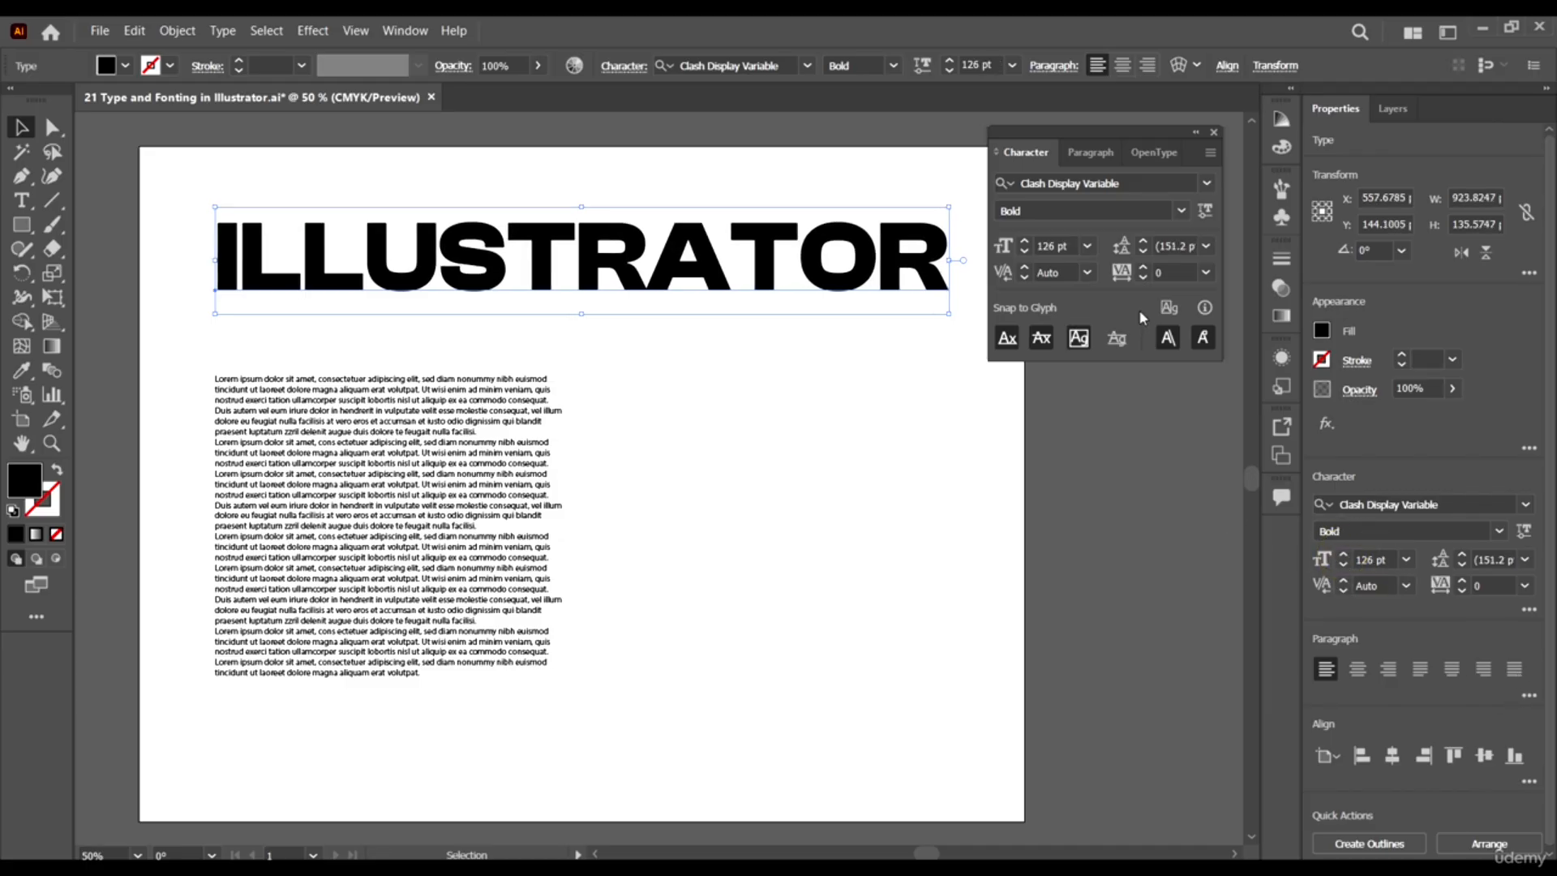
click(1025, 251)
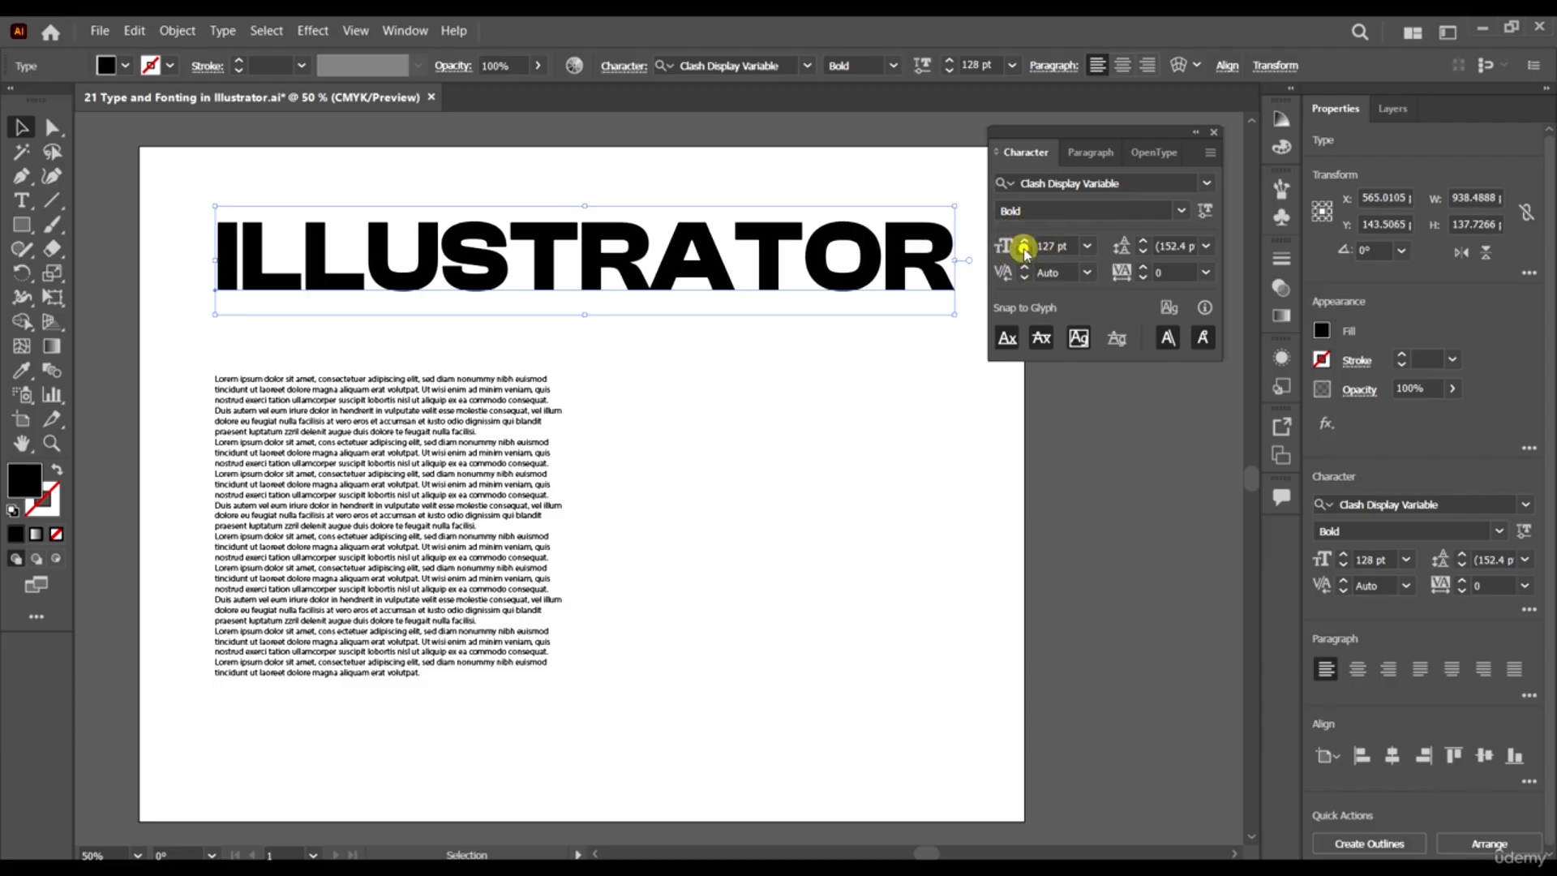
click(1024, 251)
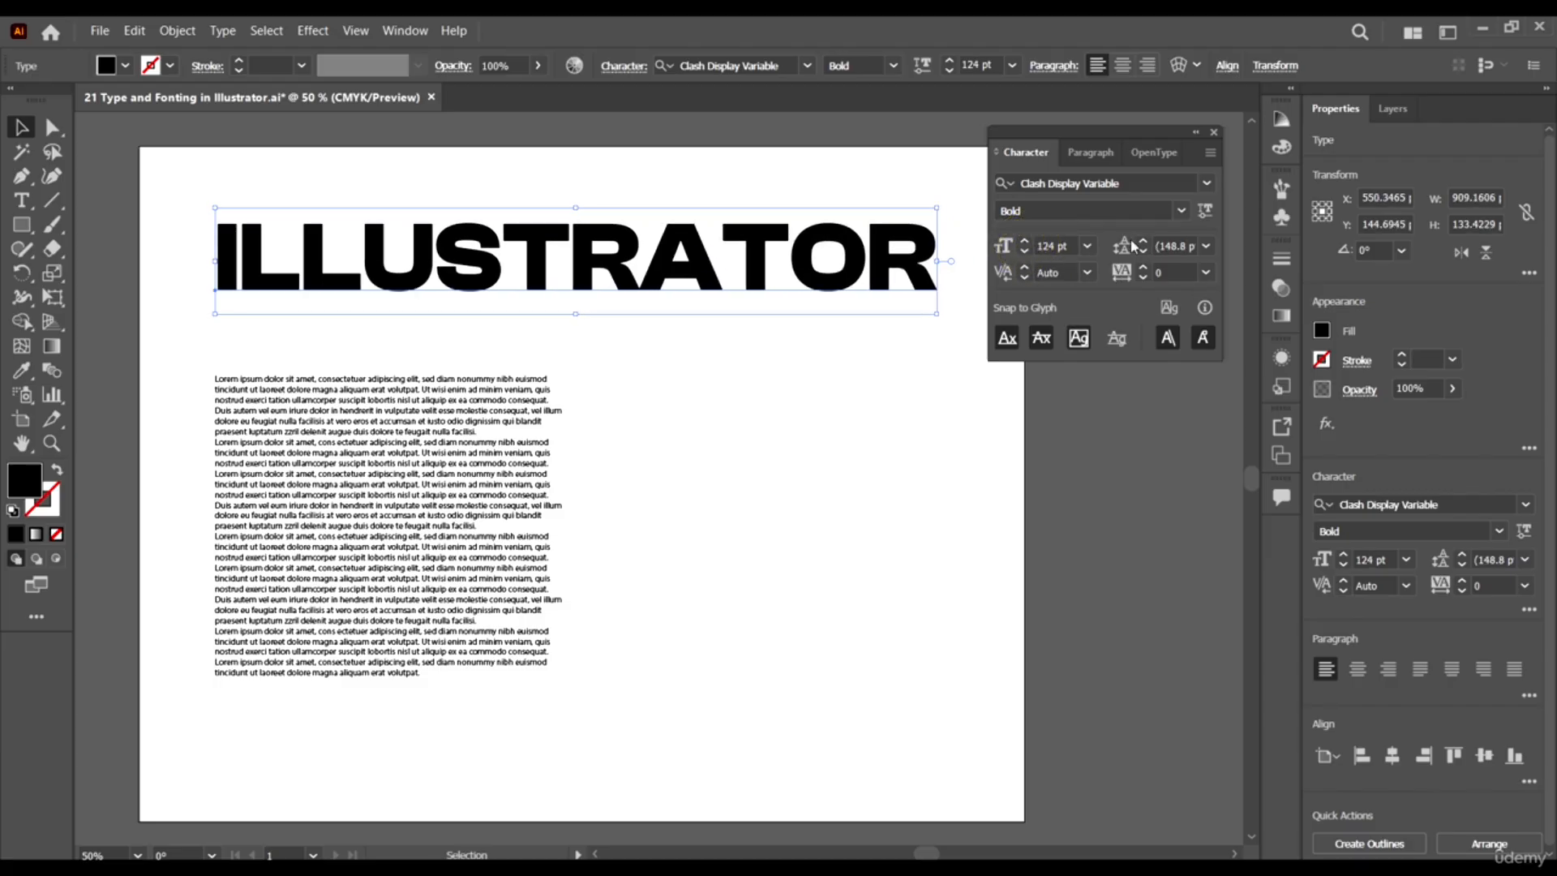
Select the body text and increase its leading stepwise to 34 pt.
click(477, 444)
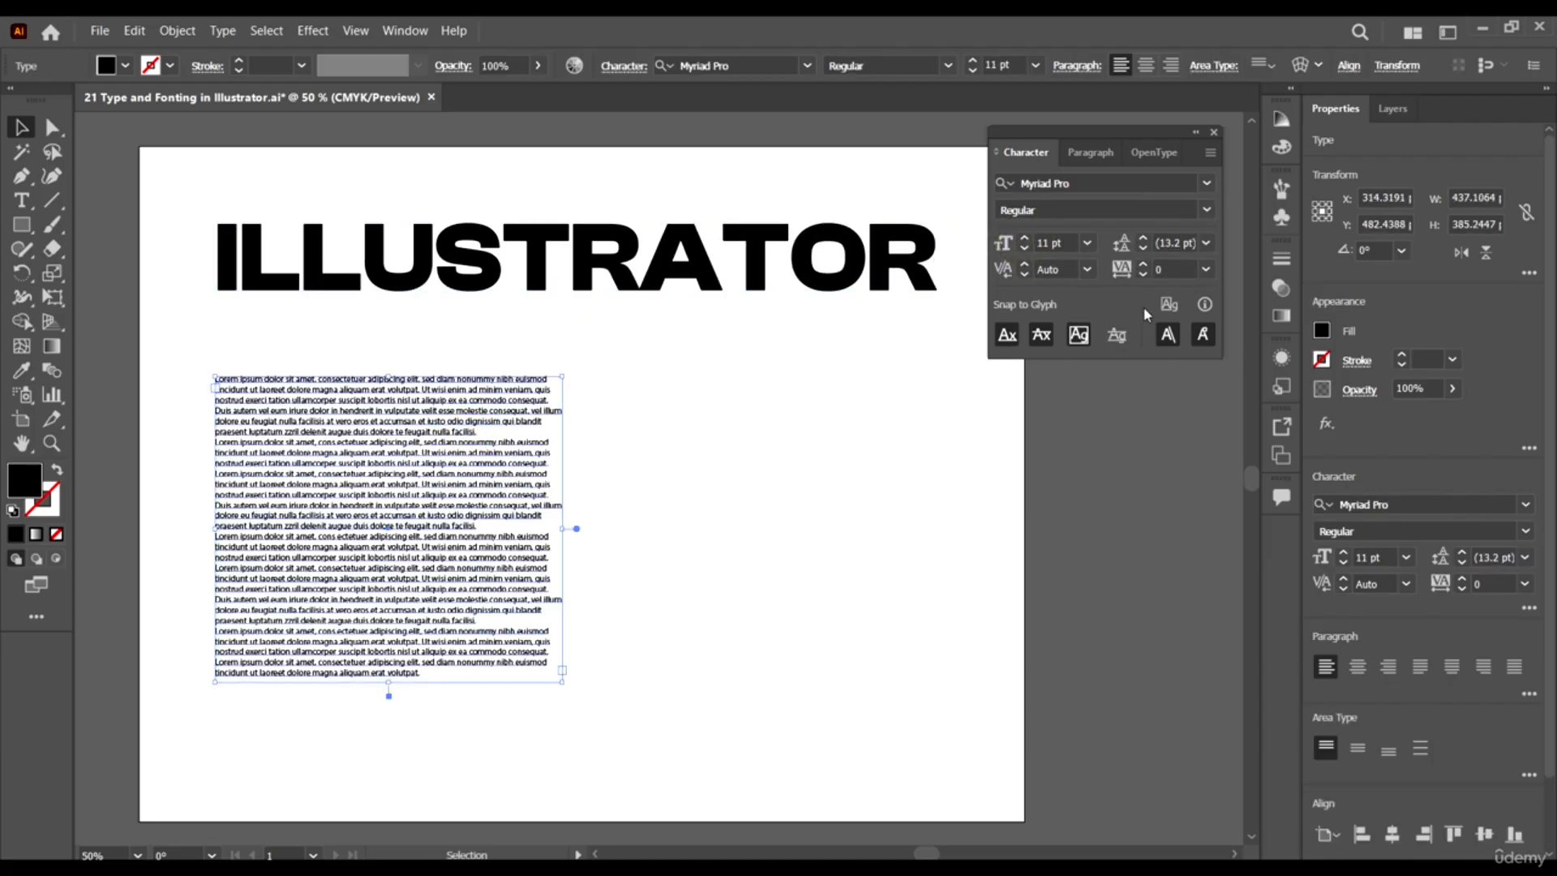
click(1141, 242)
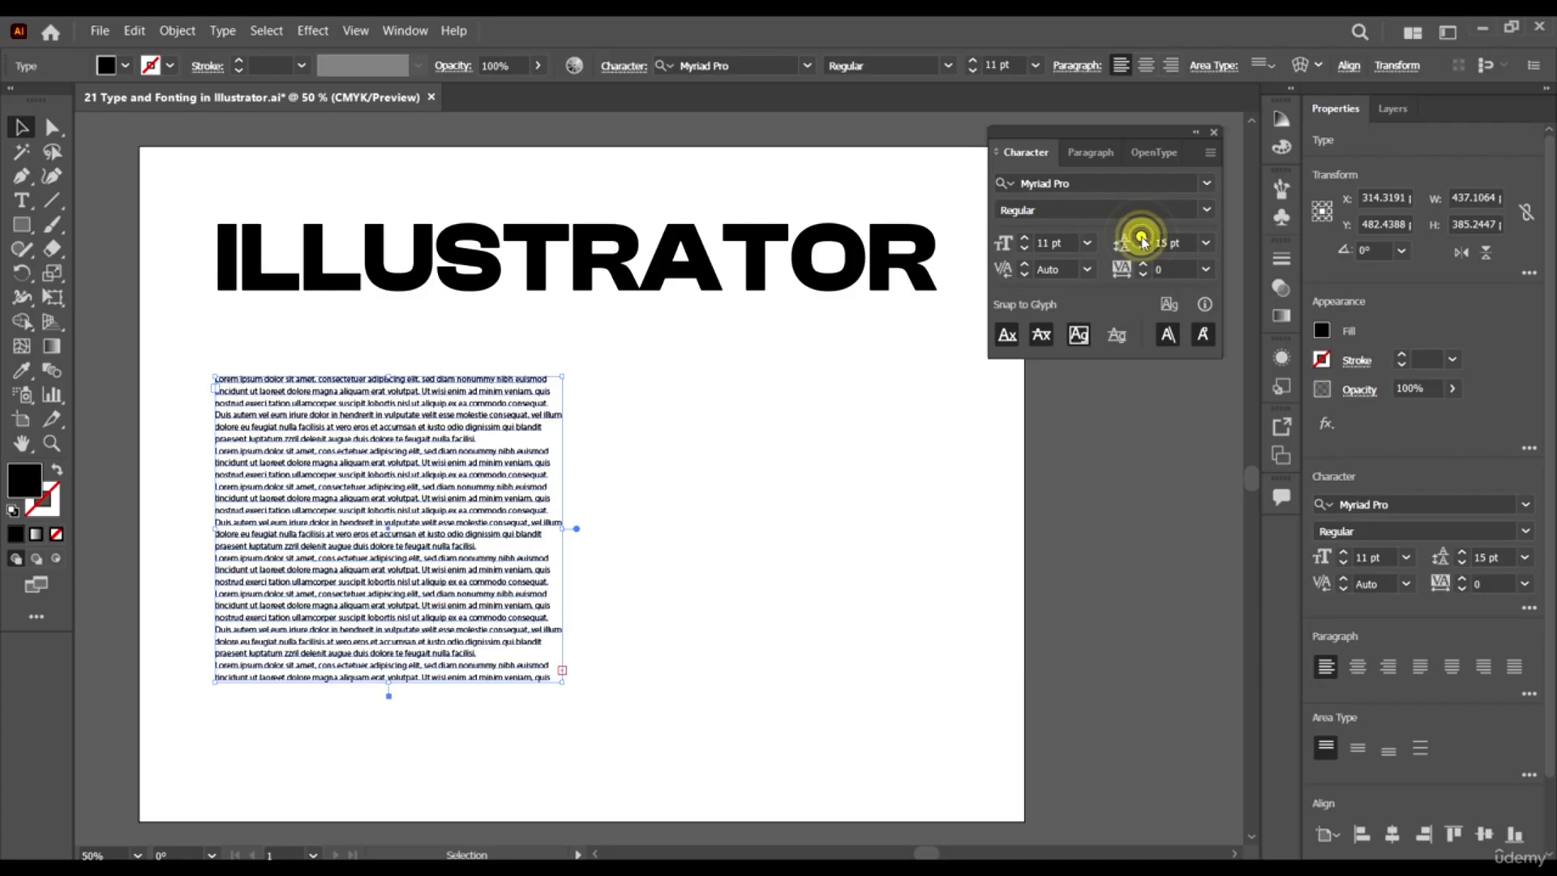
click(1142, 242)
click(1142, 242)
click(1142, 242)
click(1142, 242)
click(1141, 242)
click(1142, 242)
click(1141, 242)
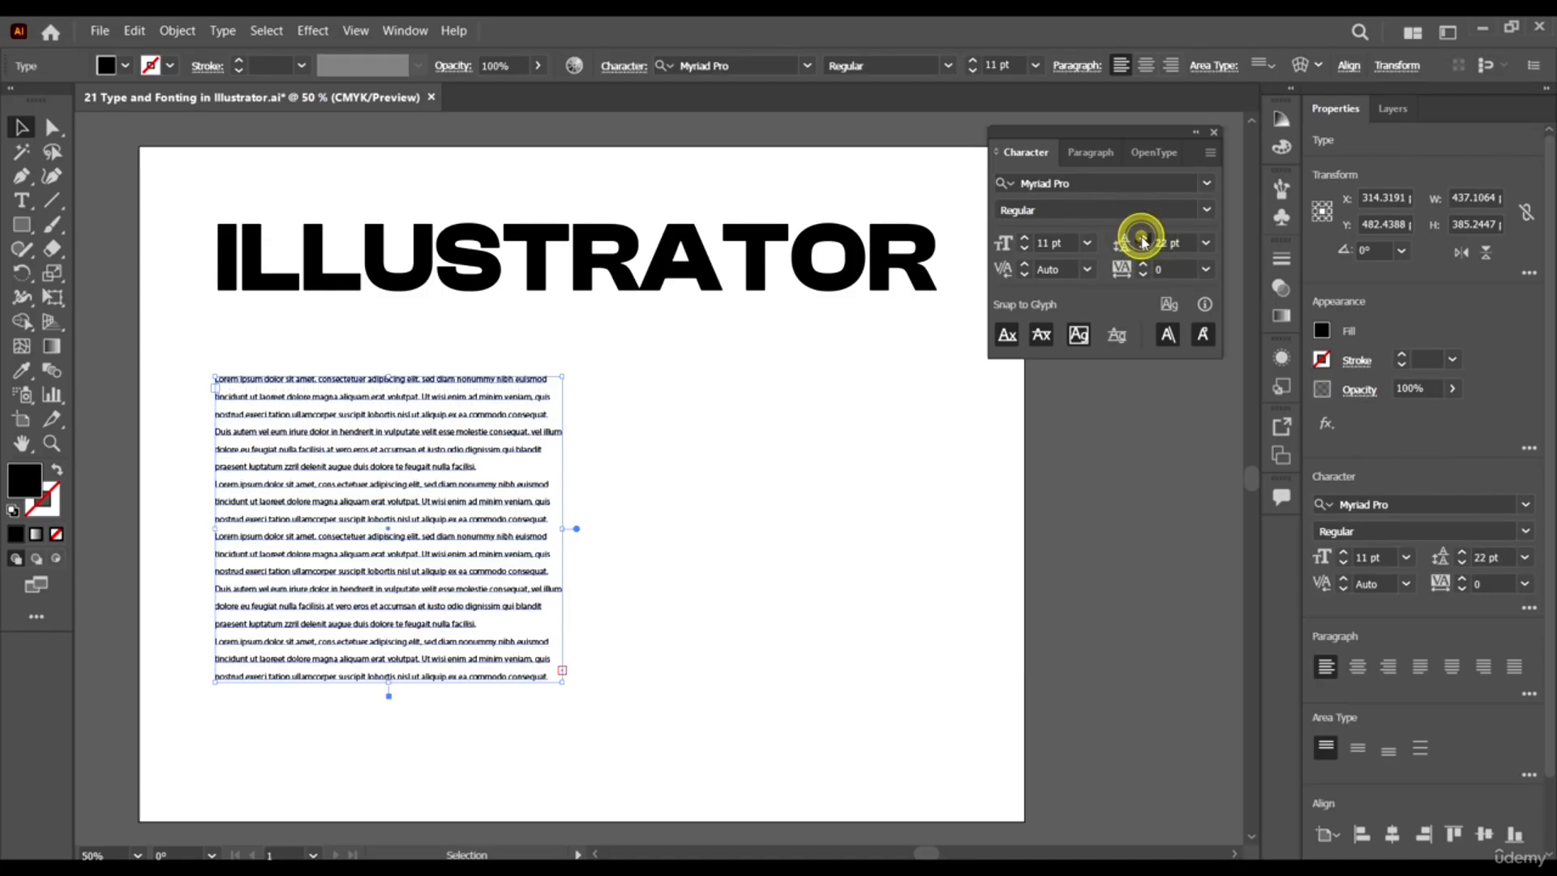
click(1142, 242)
click(1141, 242)
click(1141, 242)
click(1142, 241)
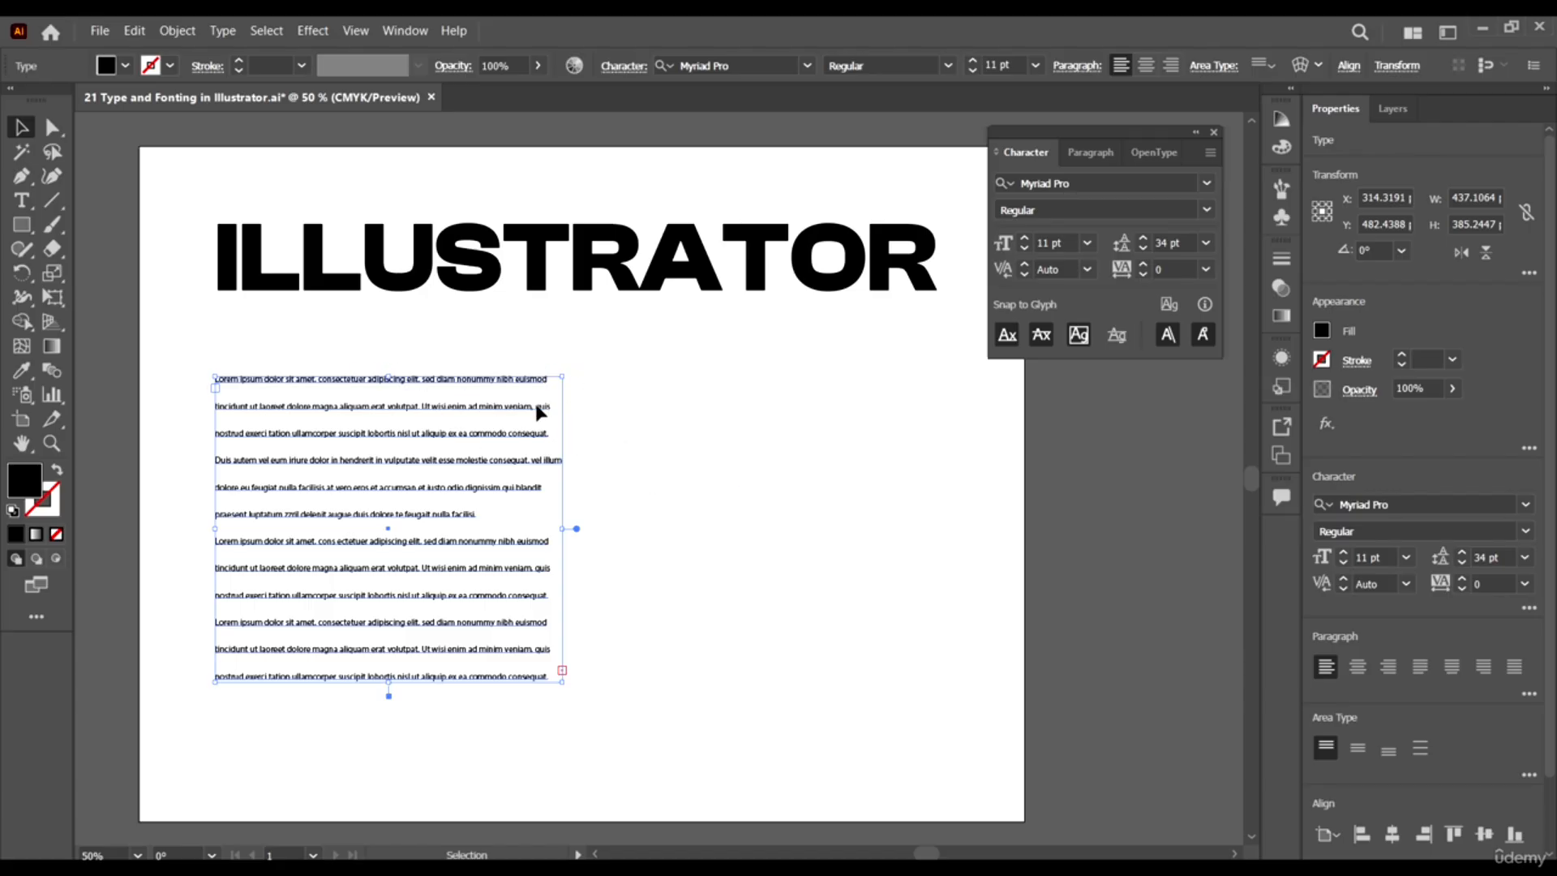
Reduce the body text's leading stepwise to 22 pt.
click(1142, 248)
click(1143, 248)
click(1142, 248)
click(1143, 248)
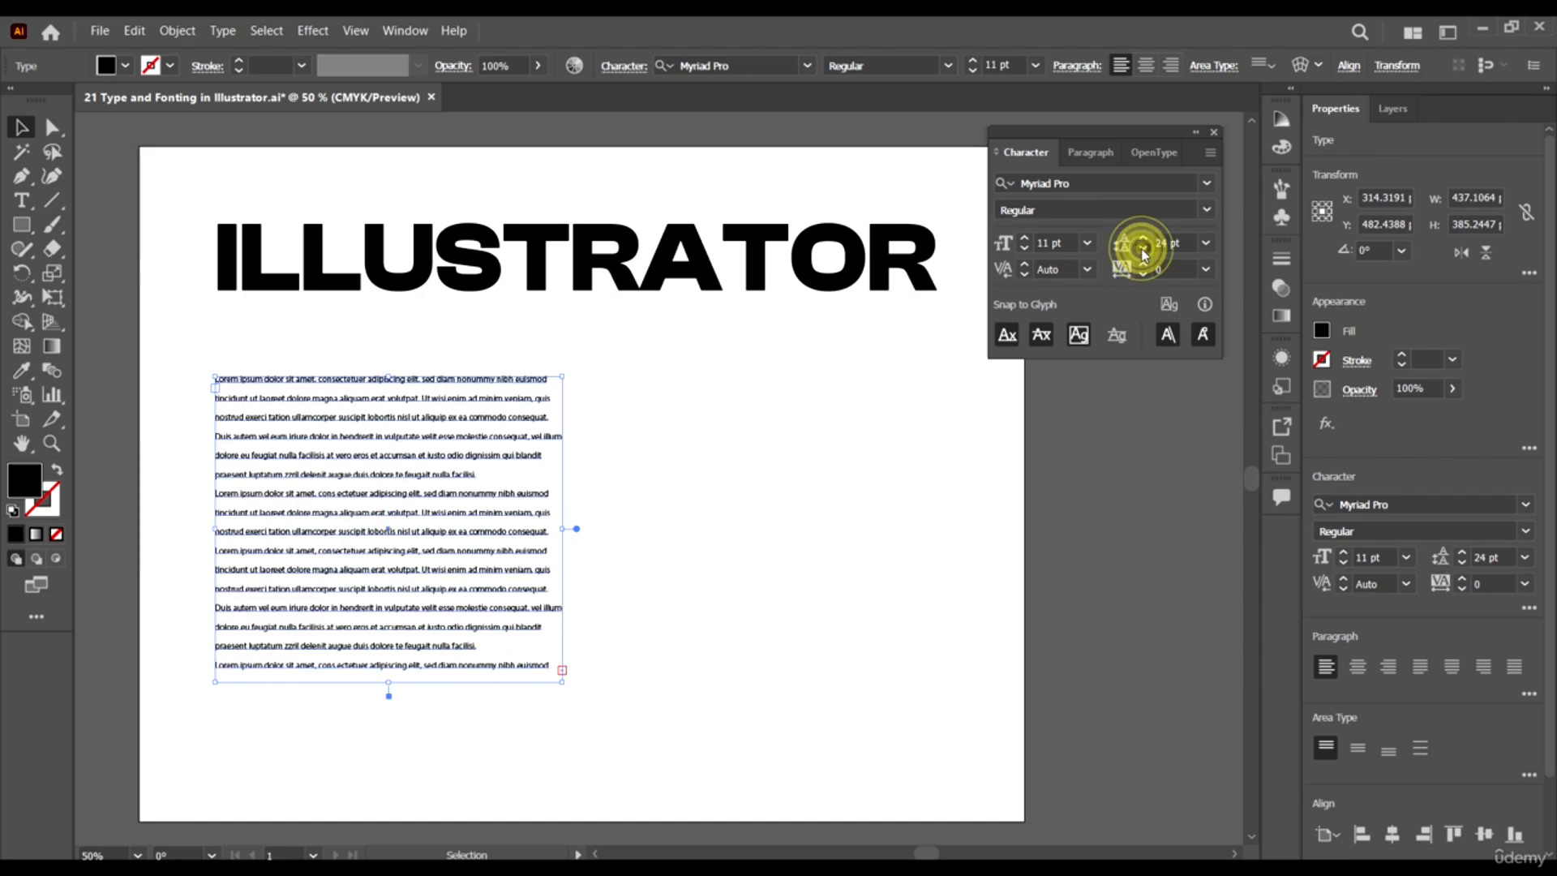
click(1142, 248)
click(1143, 248)
Try tracking values of 200, 100 and -100 on the heading, shifting it slightly left, and reset its tracking to 0.
click(761, 306)
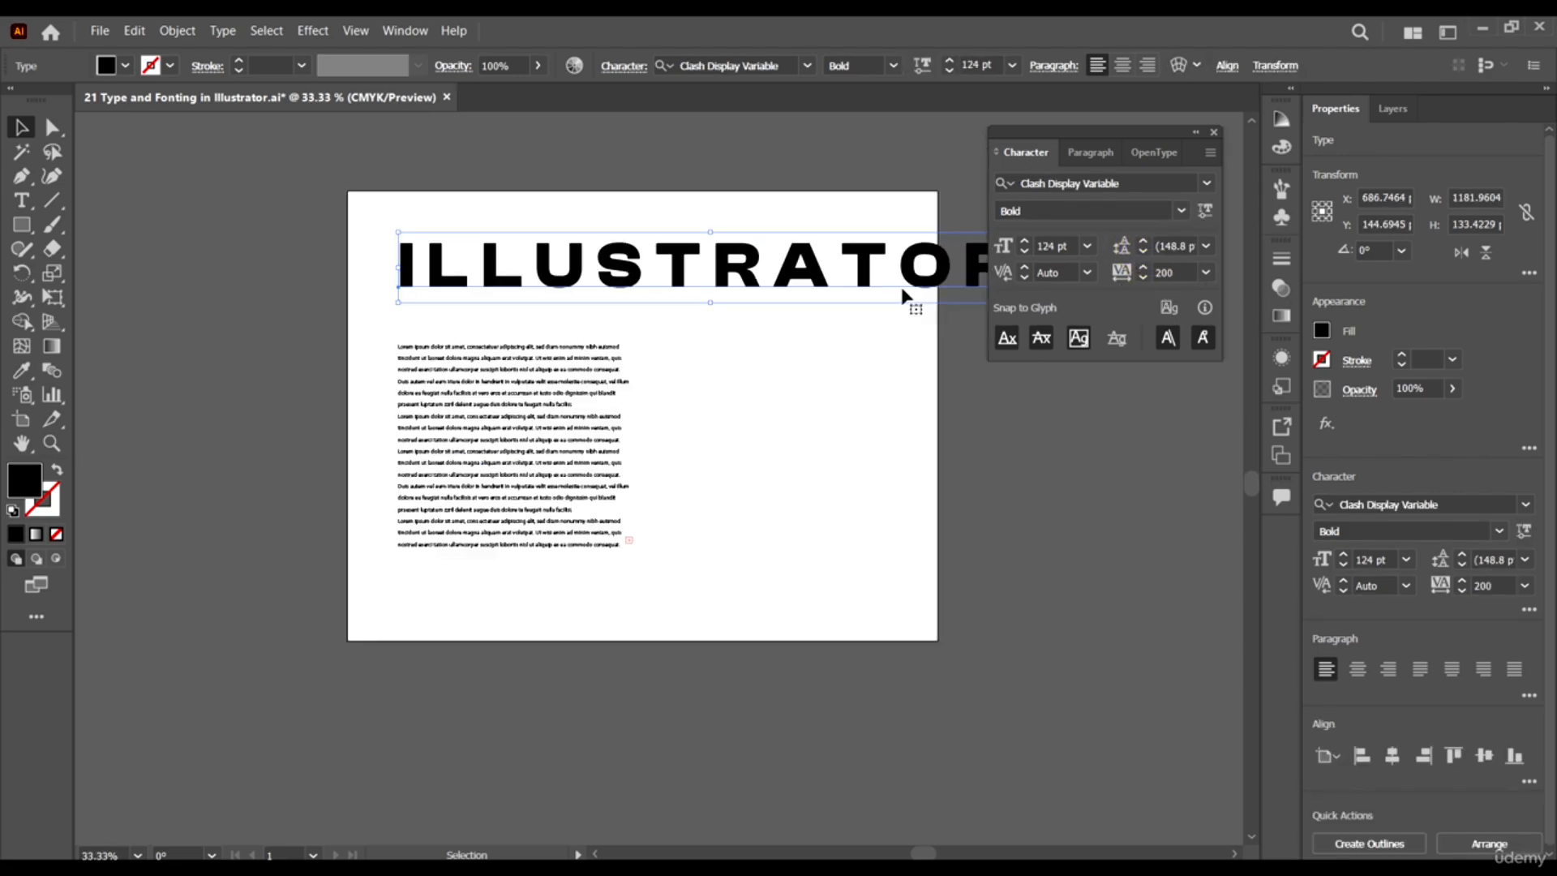
drag(915, 265, 890, 266)
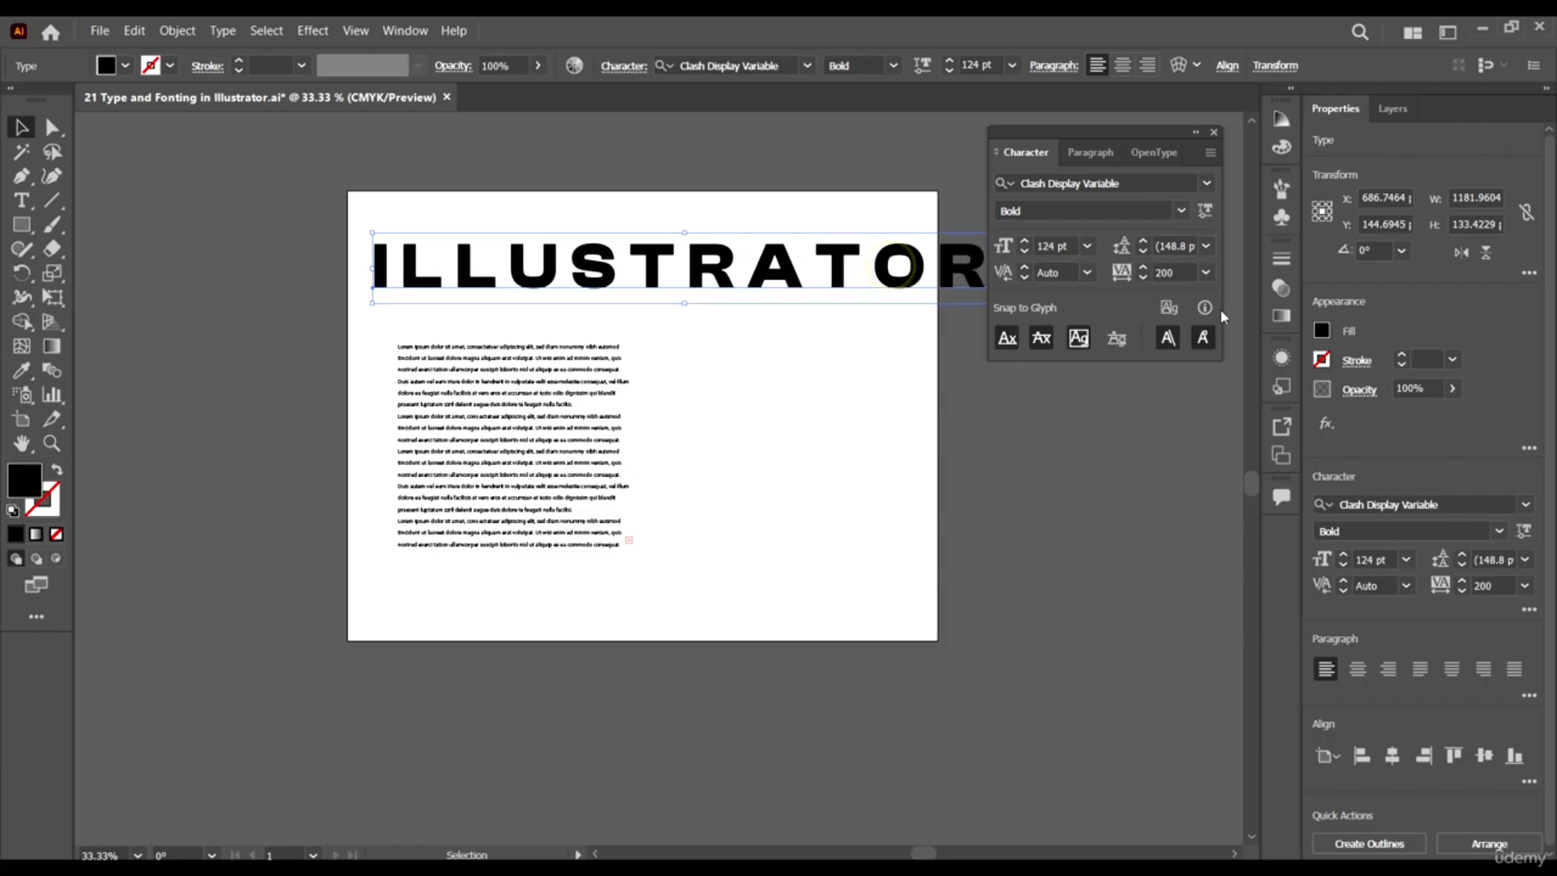
click(1206, 273)
click(1244, 578)
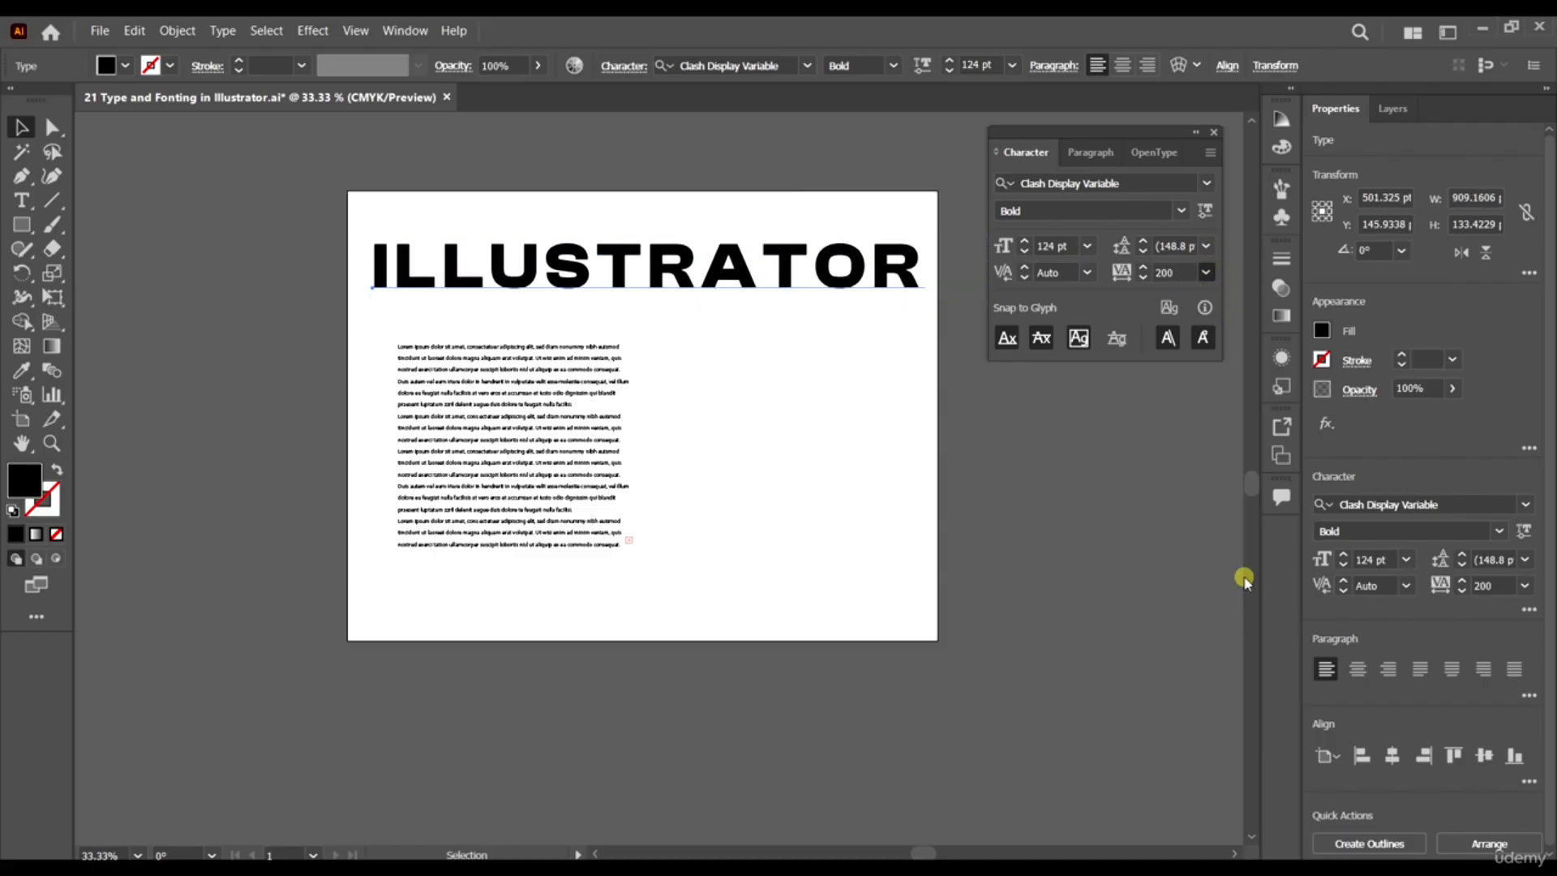
click(1208, 273)
click(1228, 293)
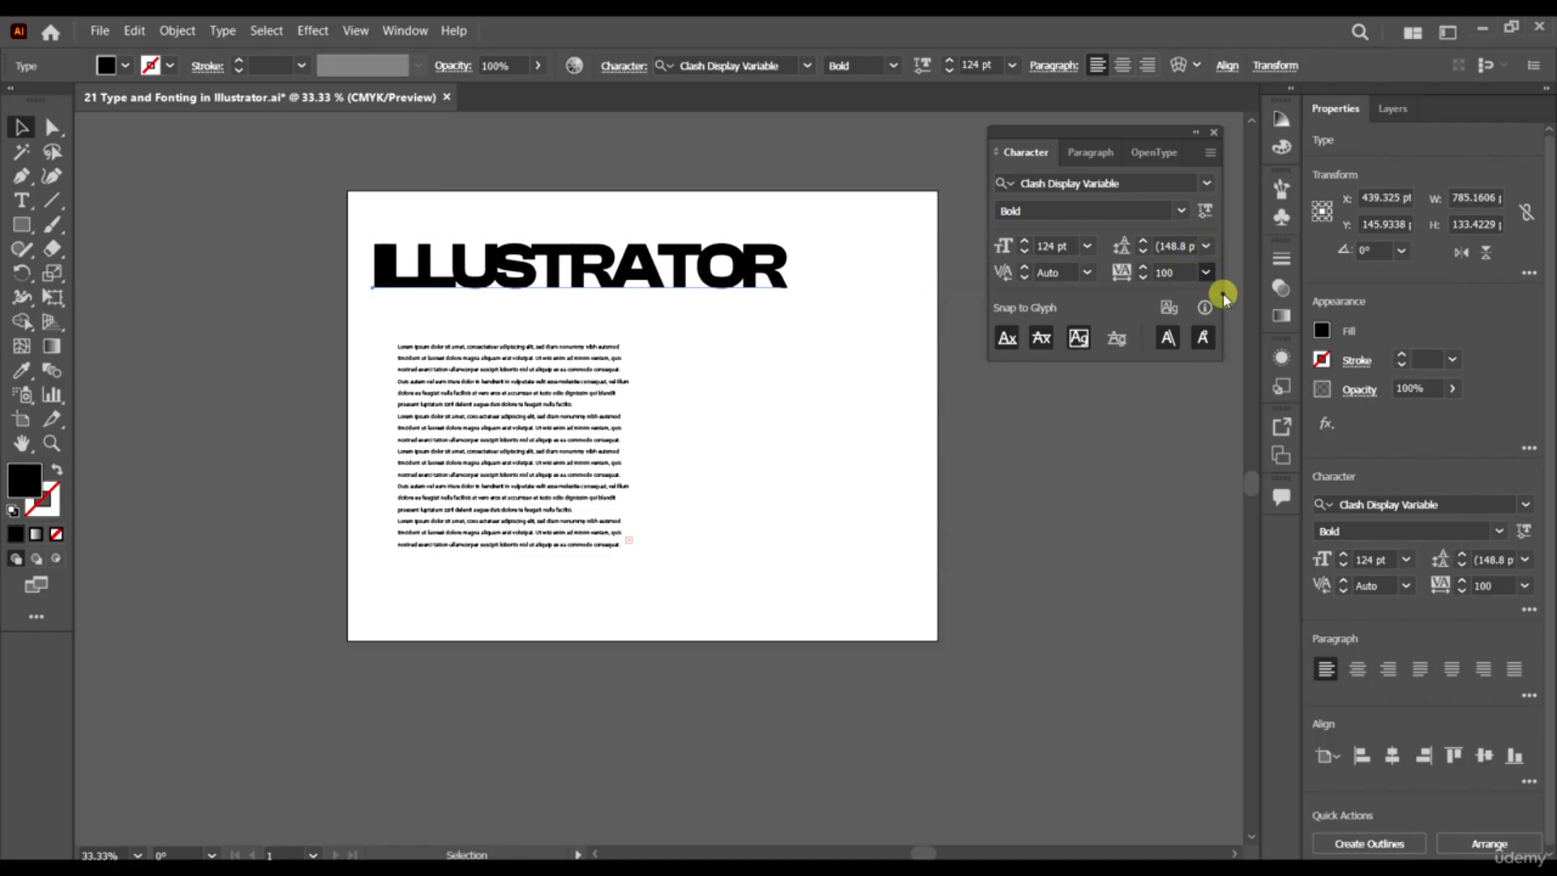
click(1208, 273)
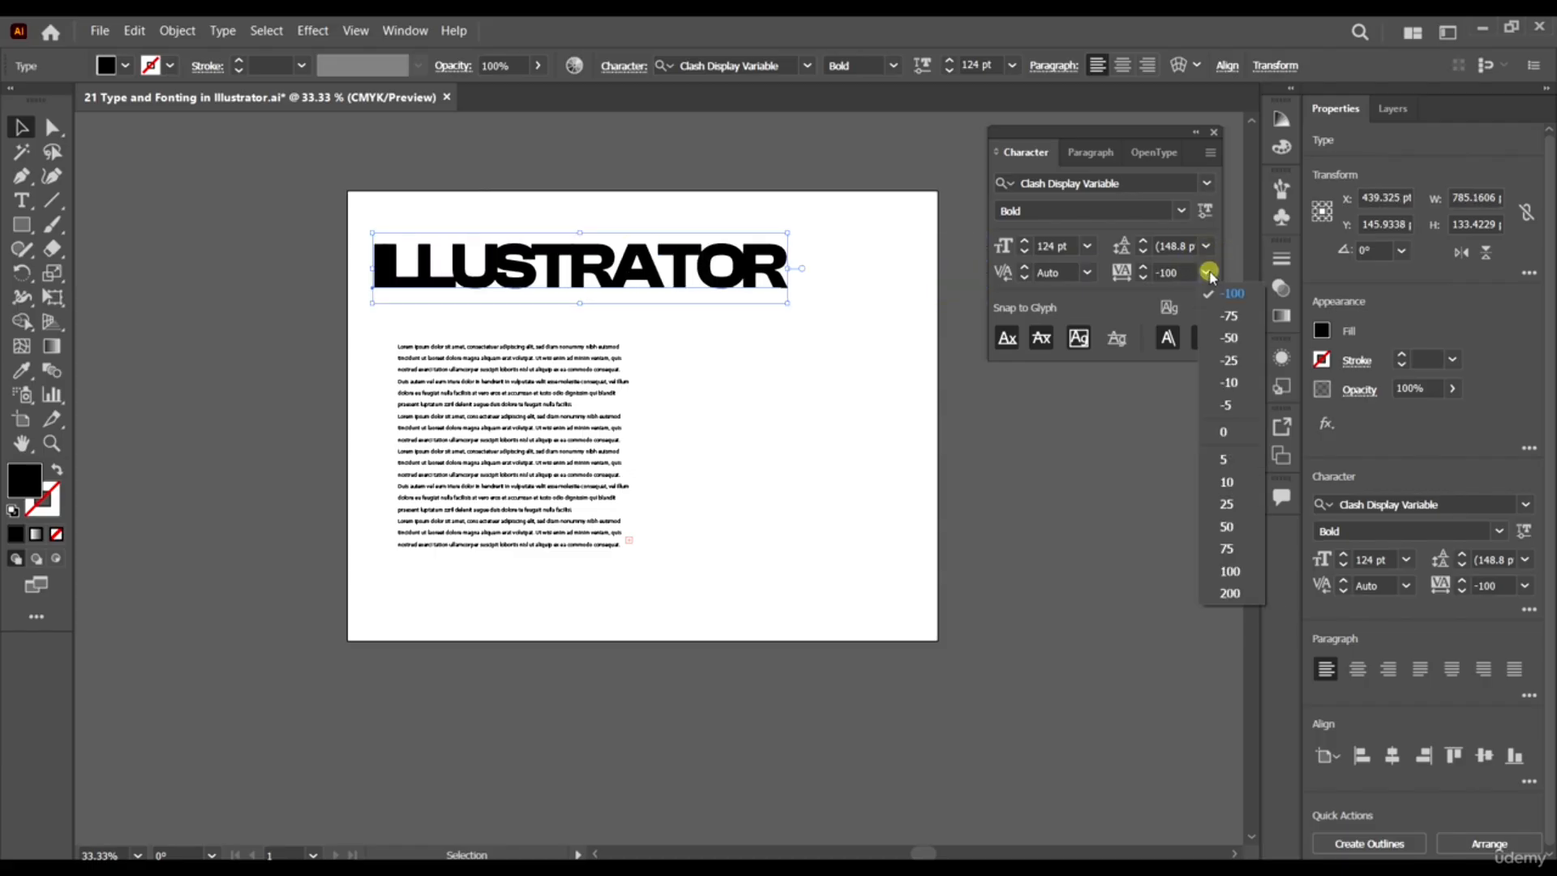
click(1230, 435)
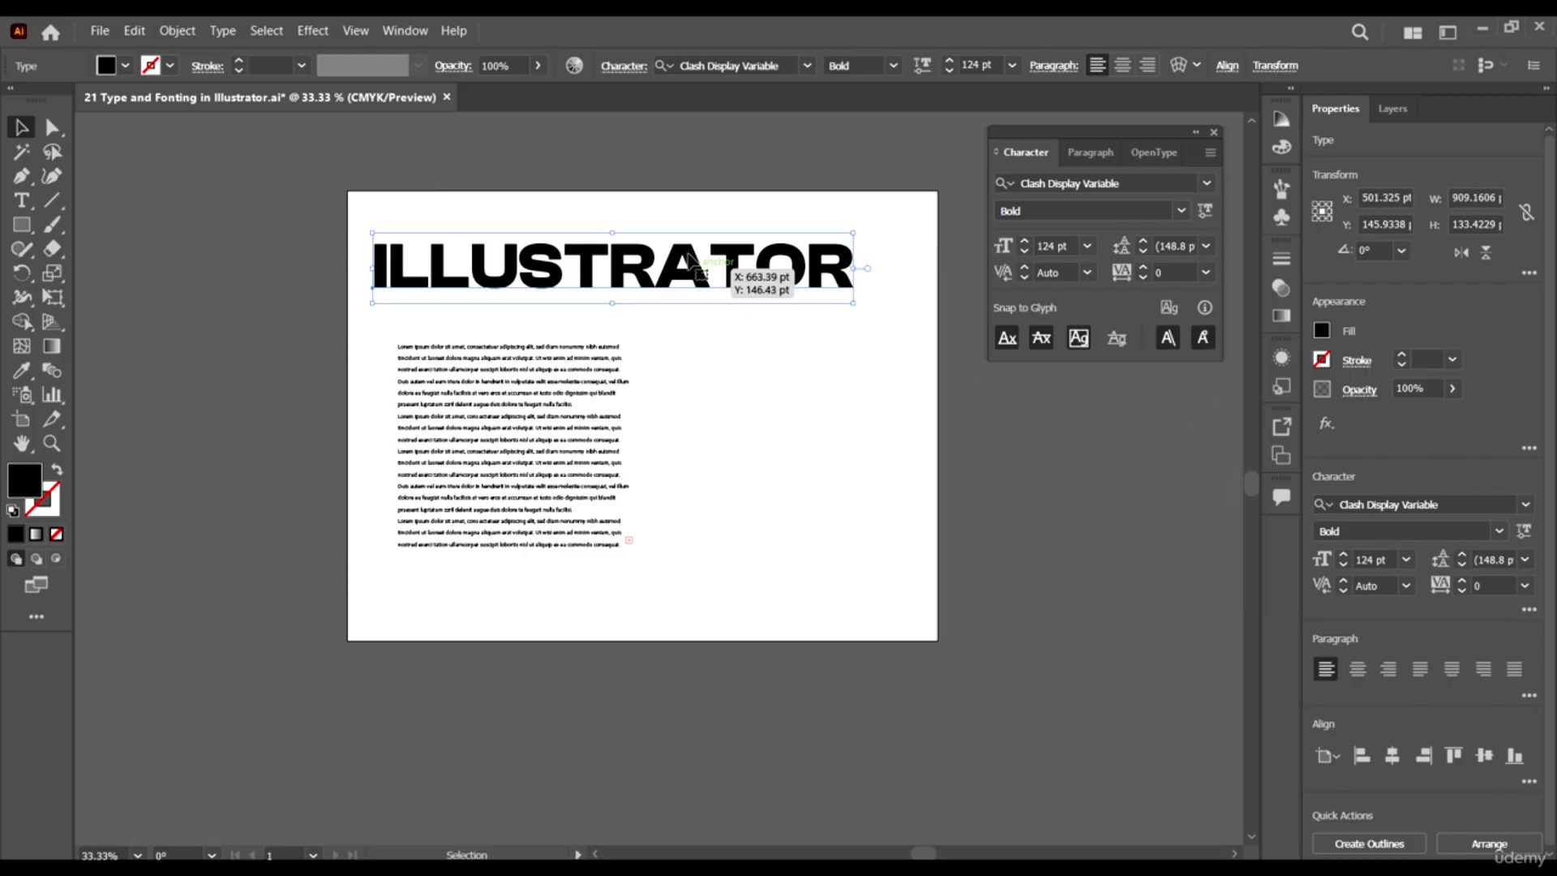
Align the heading to the artboard's horizontal center, left edge and bottom edge in turn, finishing in its top-left corner, and deselect it.
drag(712, 268, 720, 268)
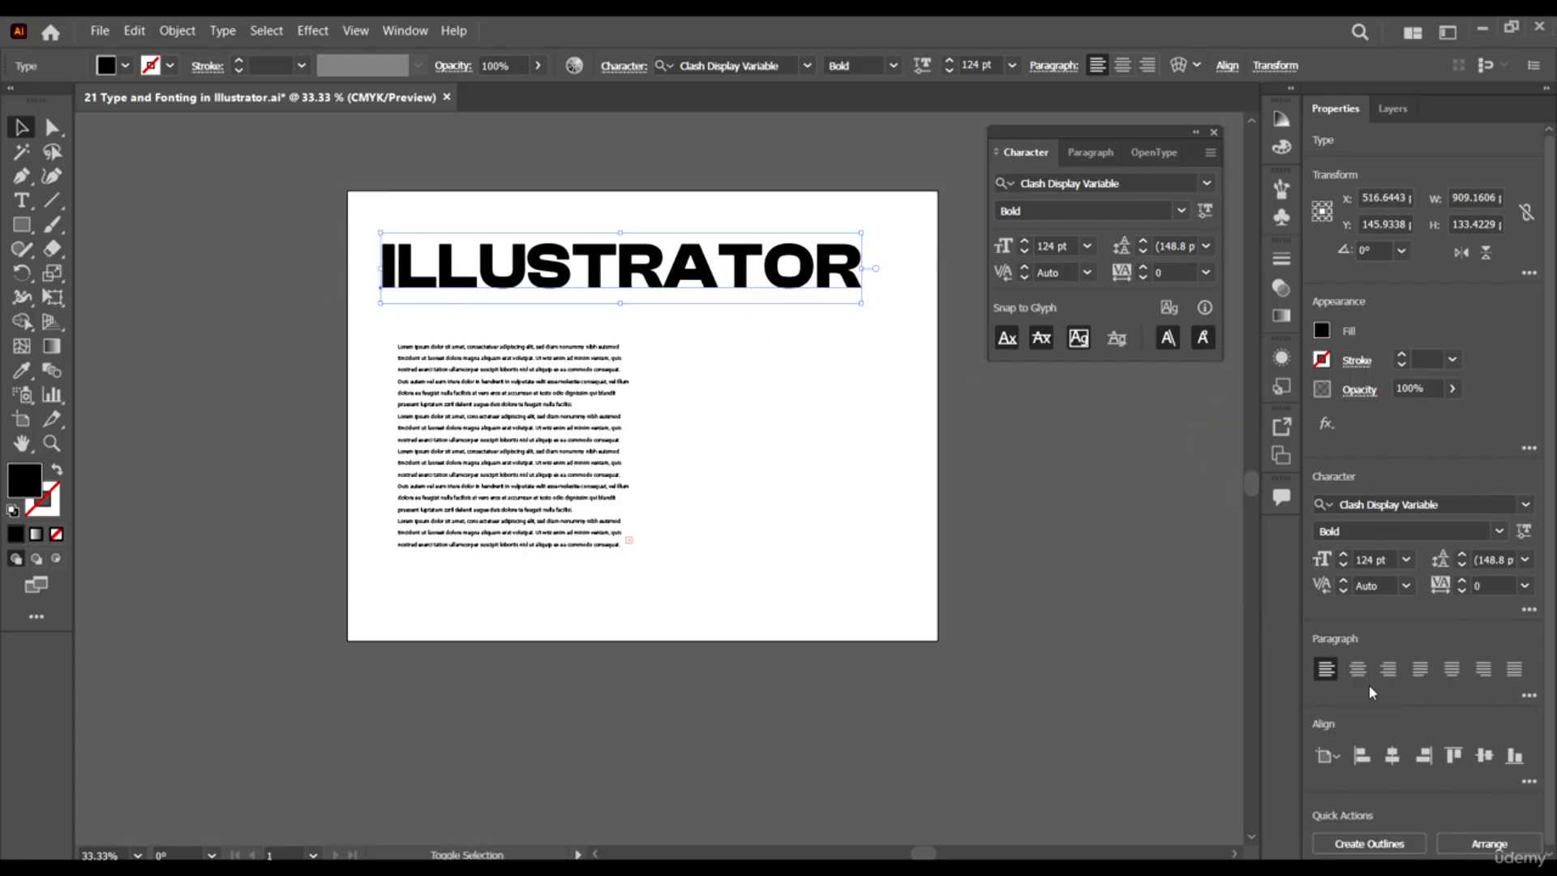
click(1391, 755)
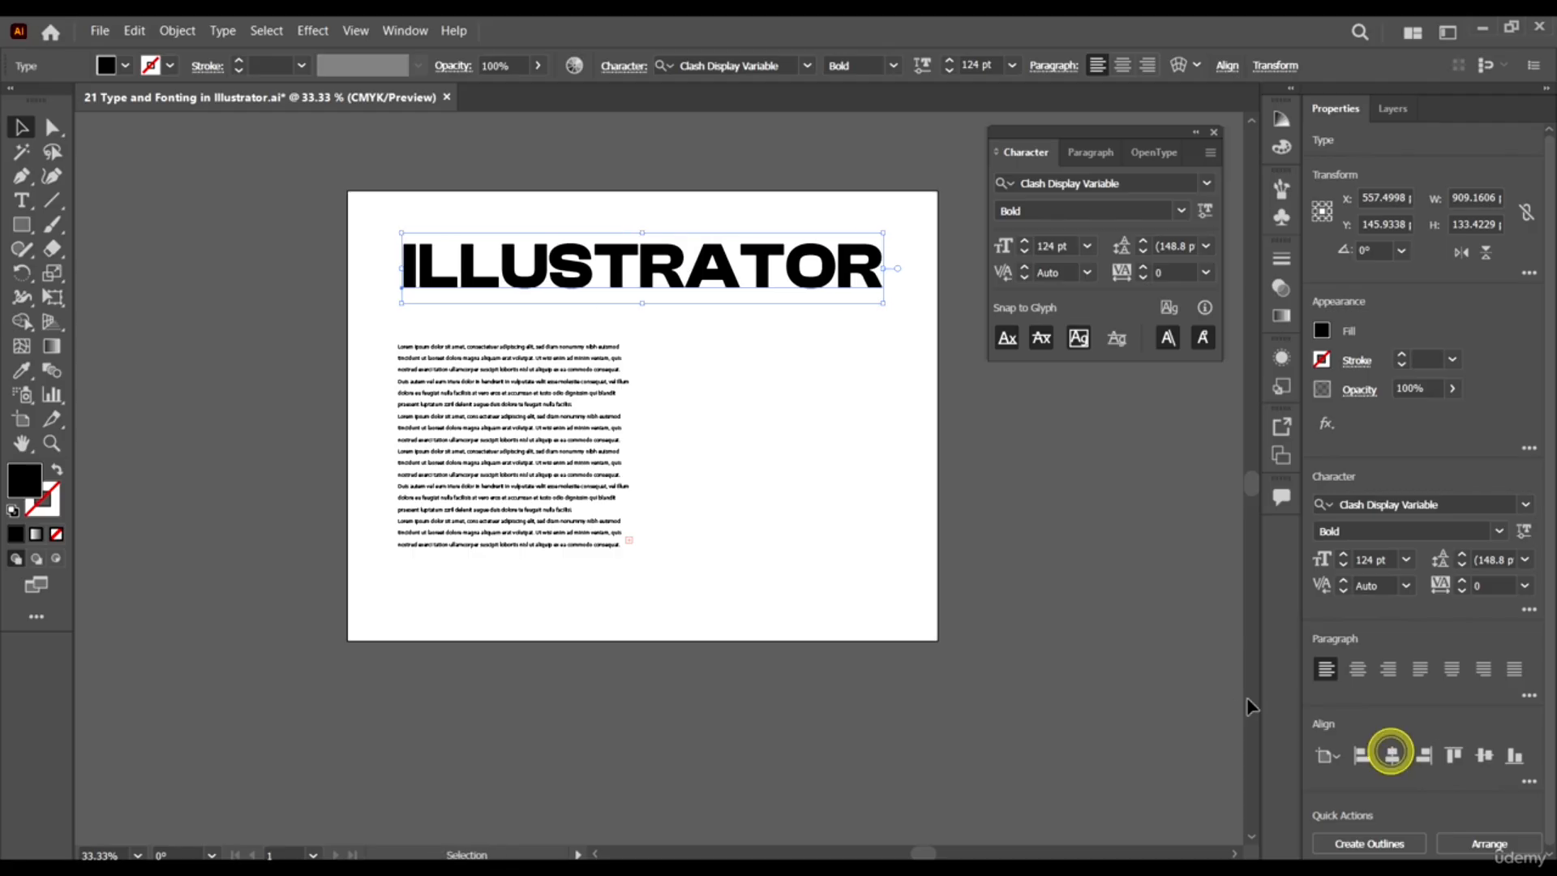
click(1362, 757)
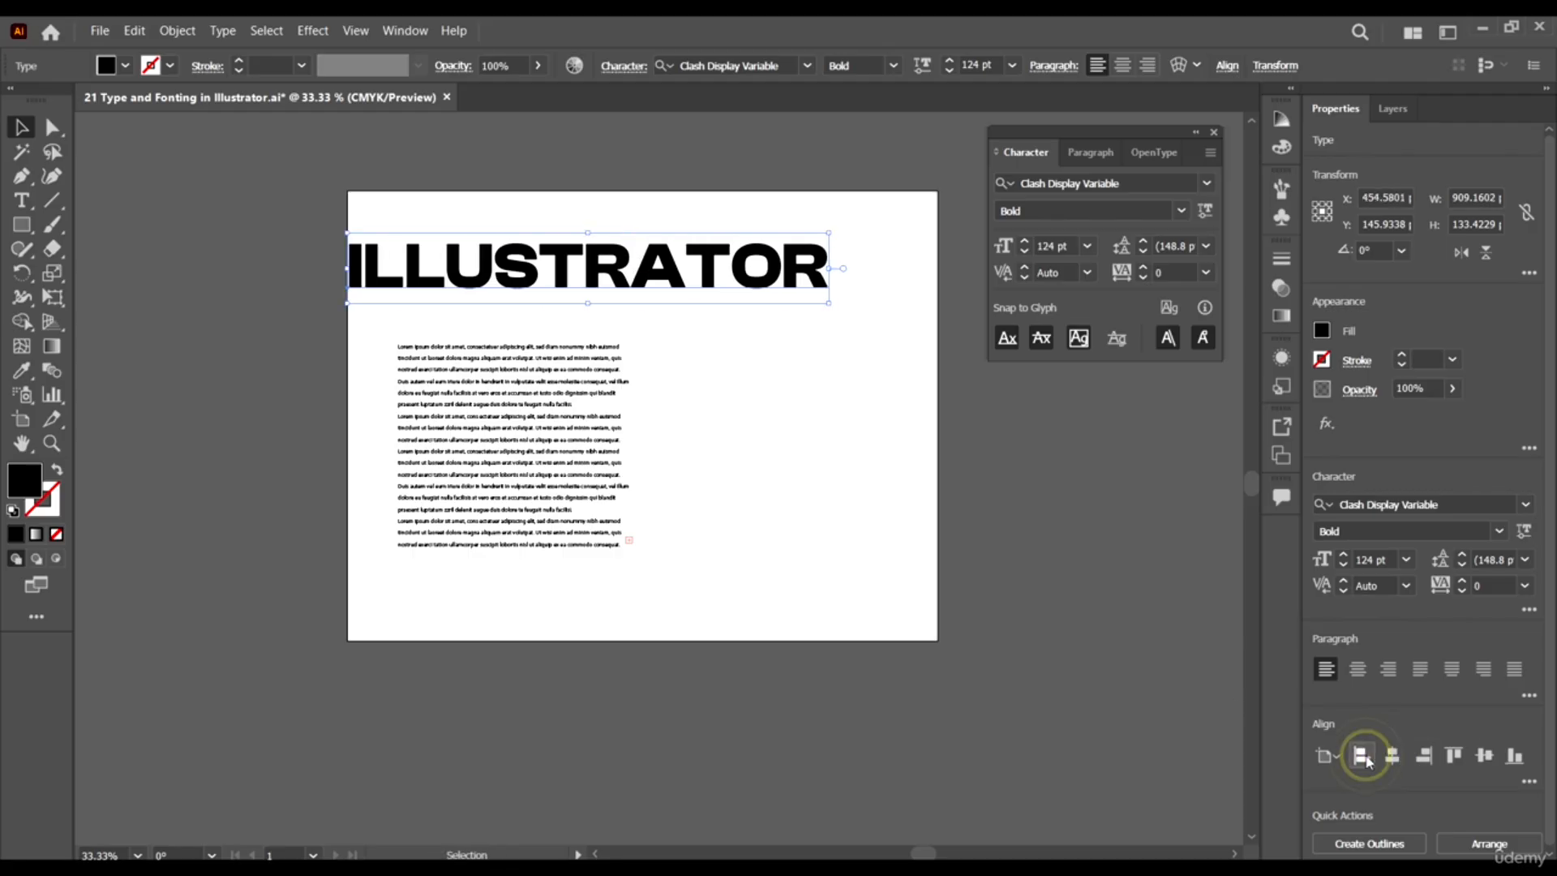
click(1516, 757)
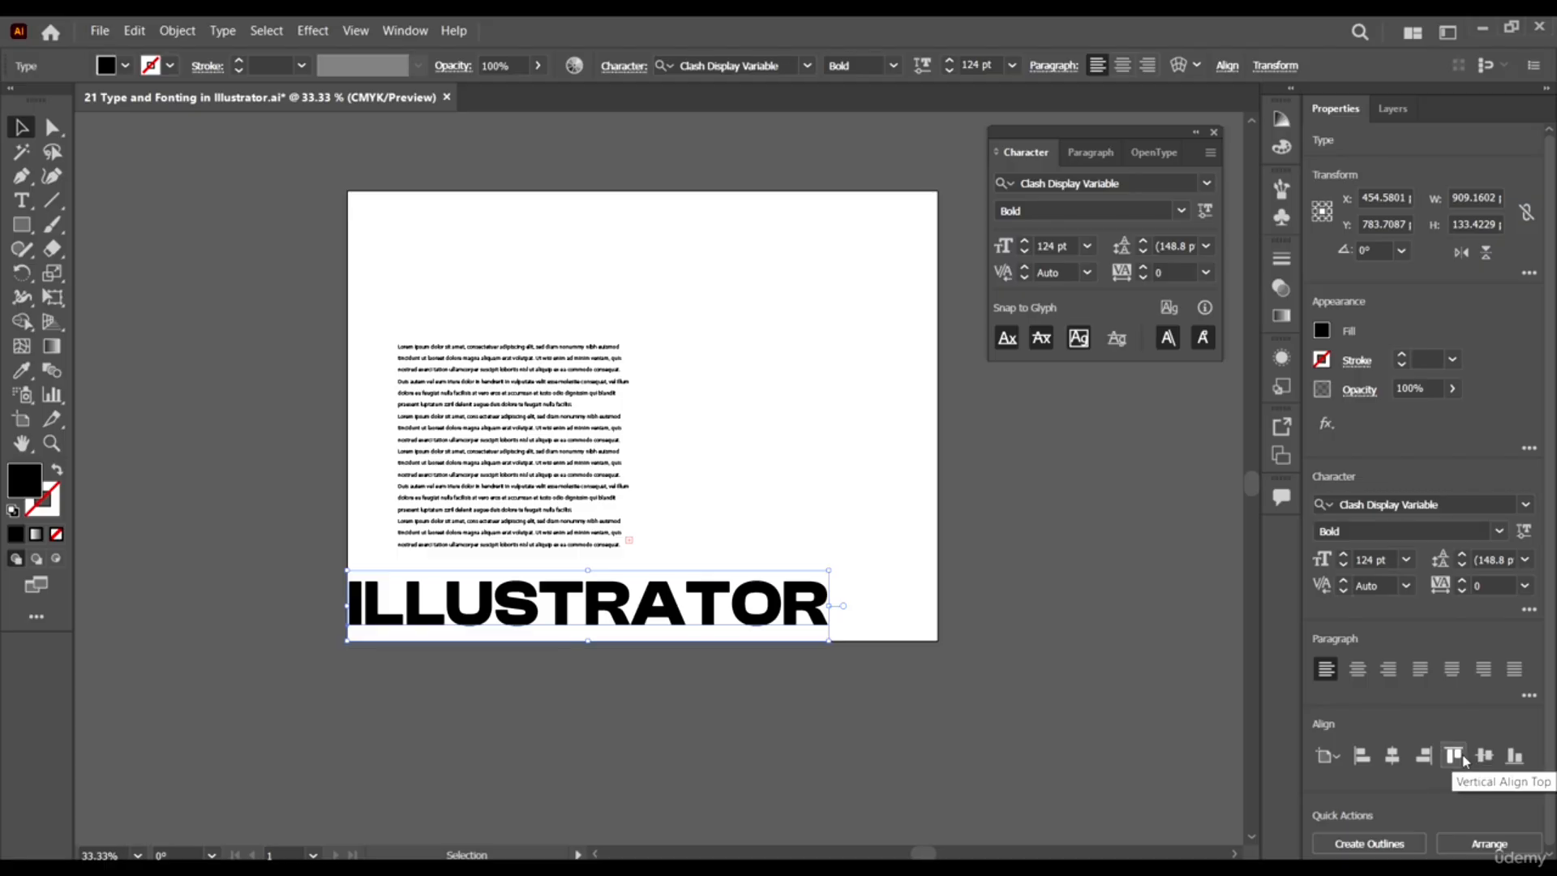
click(1455, 753)
click(781, 547)
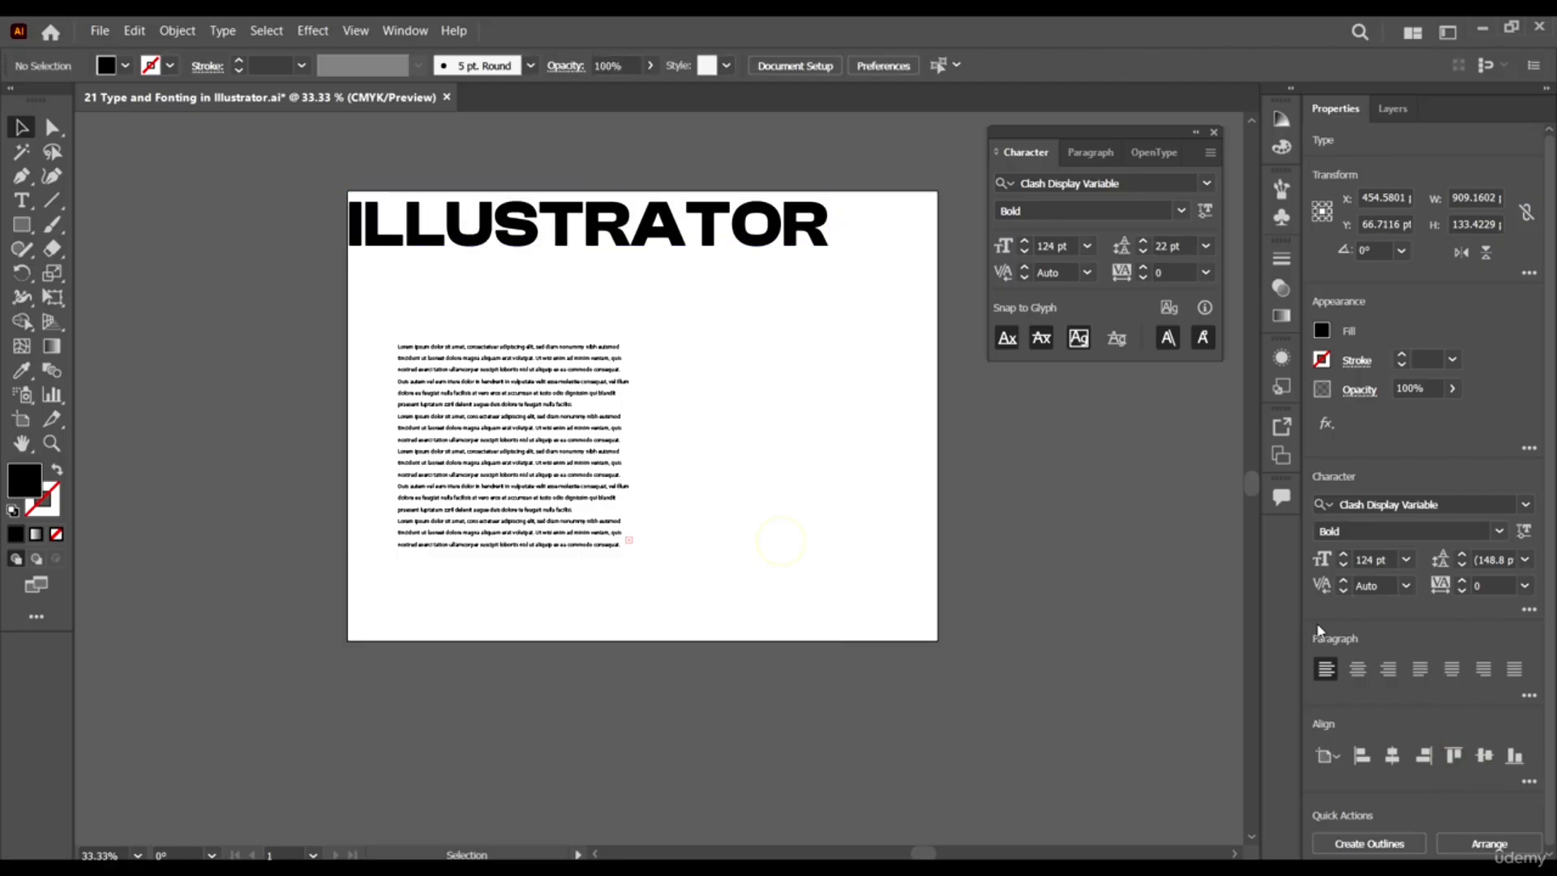
Enlarge the body text's frame from its lower corner to about 442 × 438 pt.
click(783, 225)
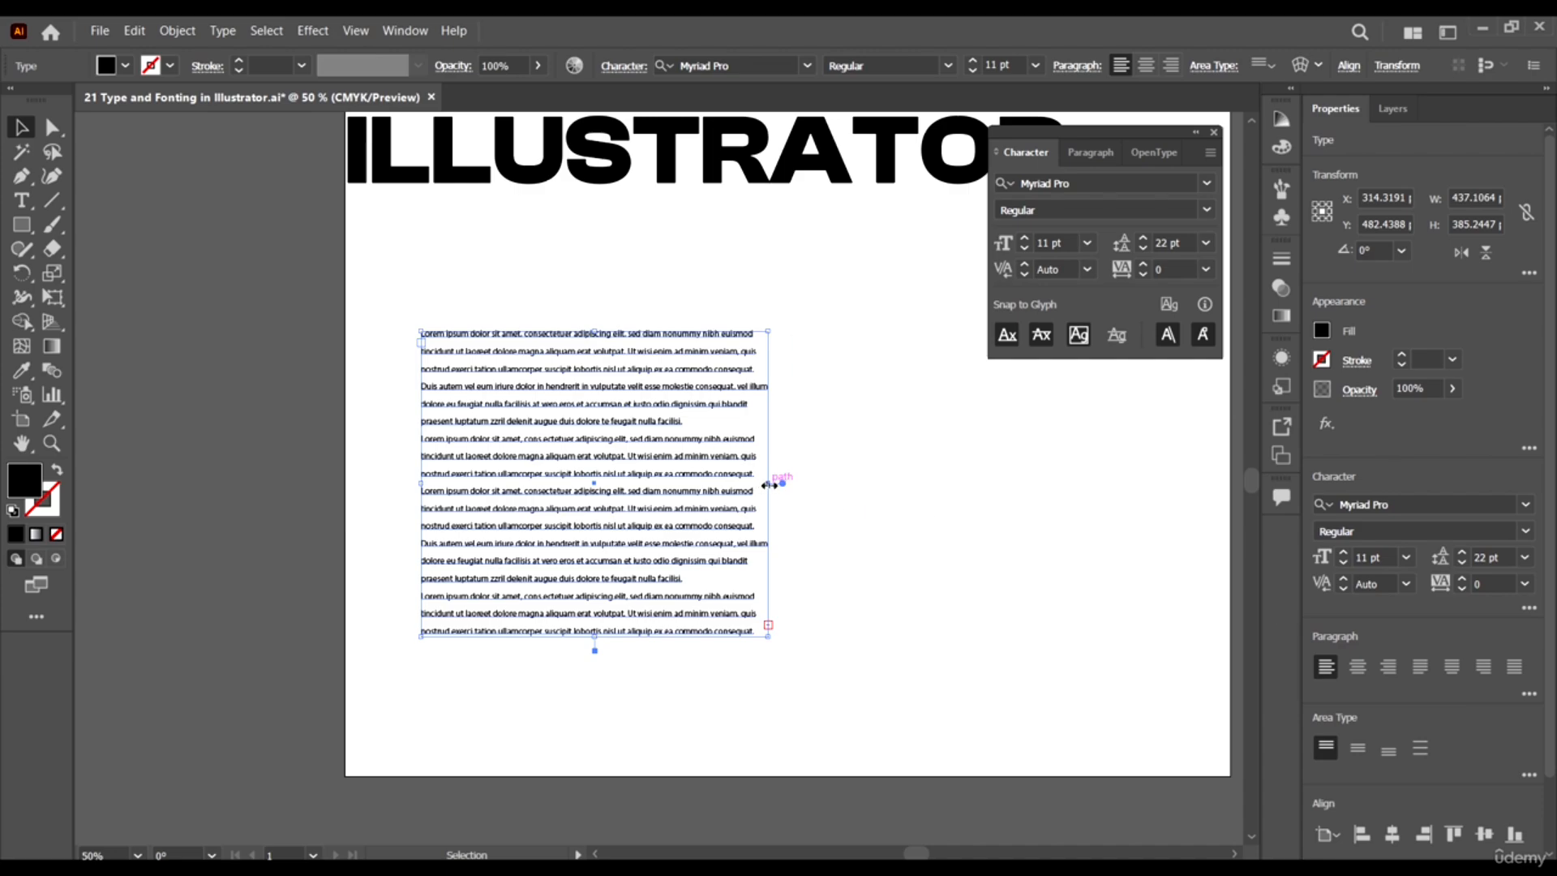
scroll(765, 483, up, 2)
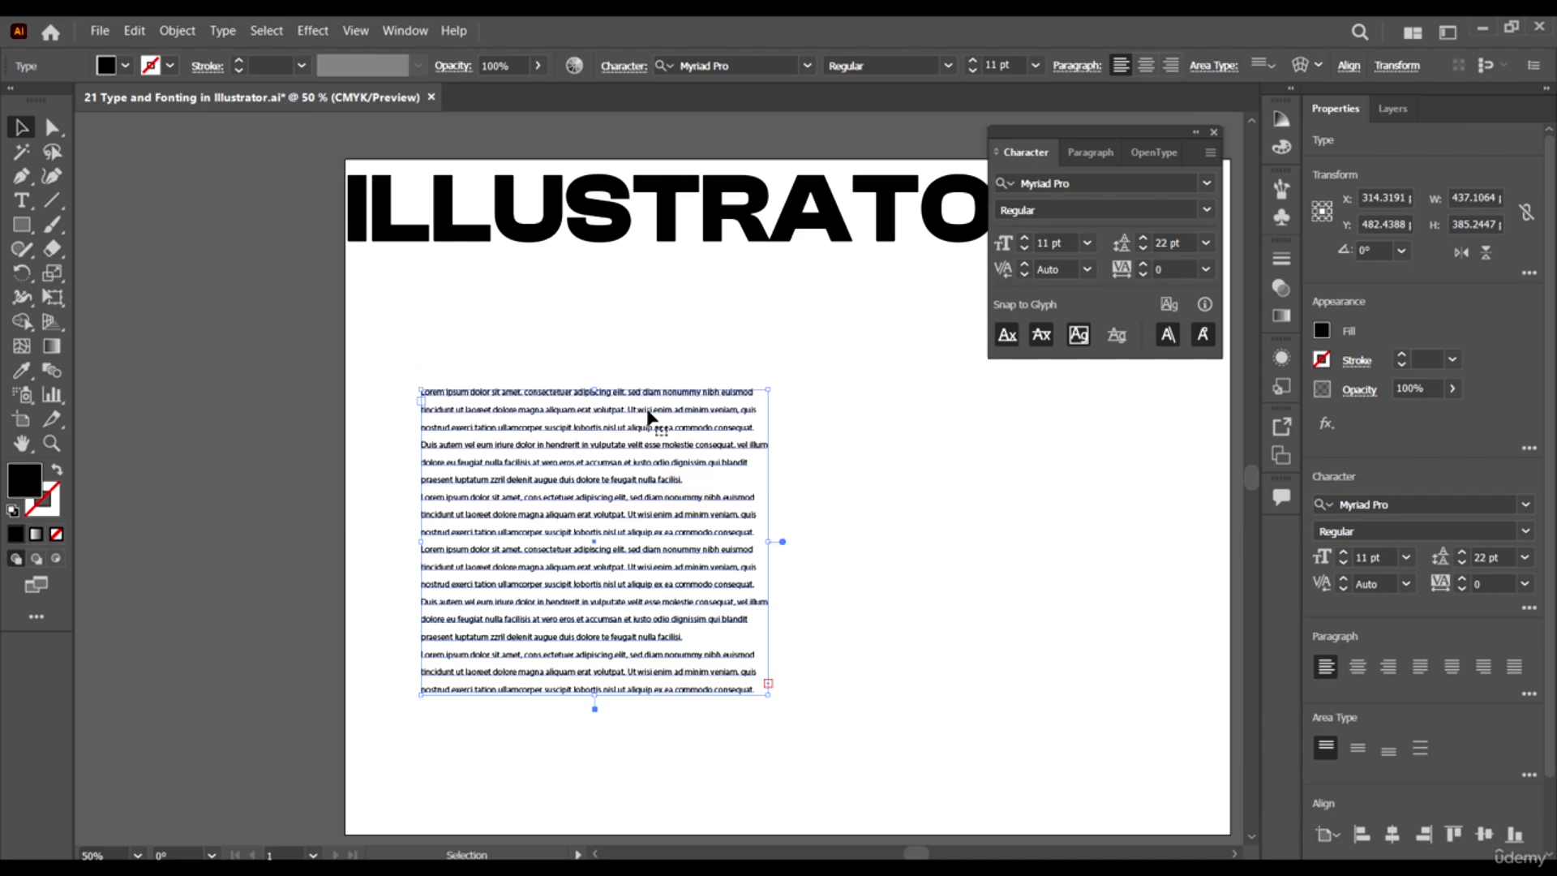
drag(769, 697, 773, 737)
Tighten the body text's leading stepwise to 15 pt.
click(1143, 249)
click(1143, 249)
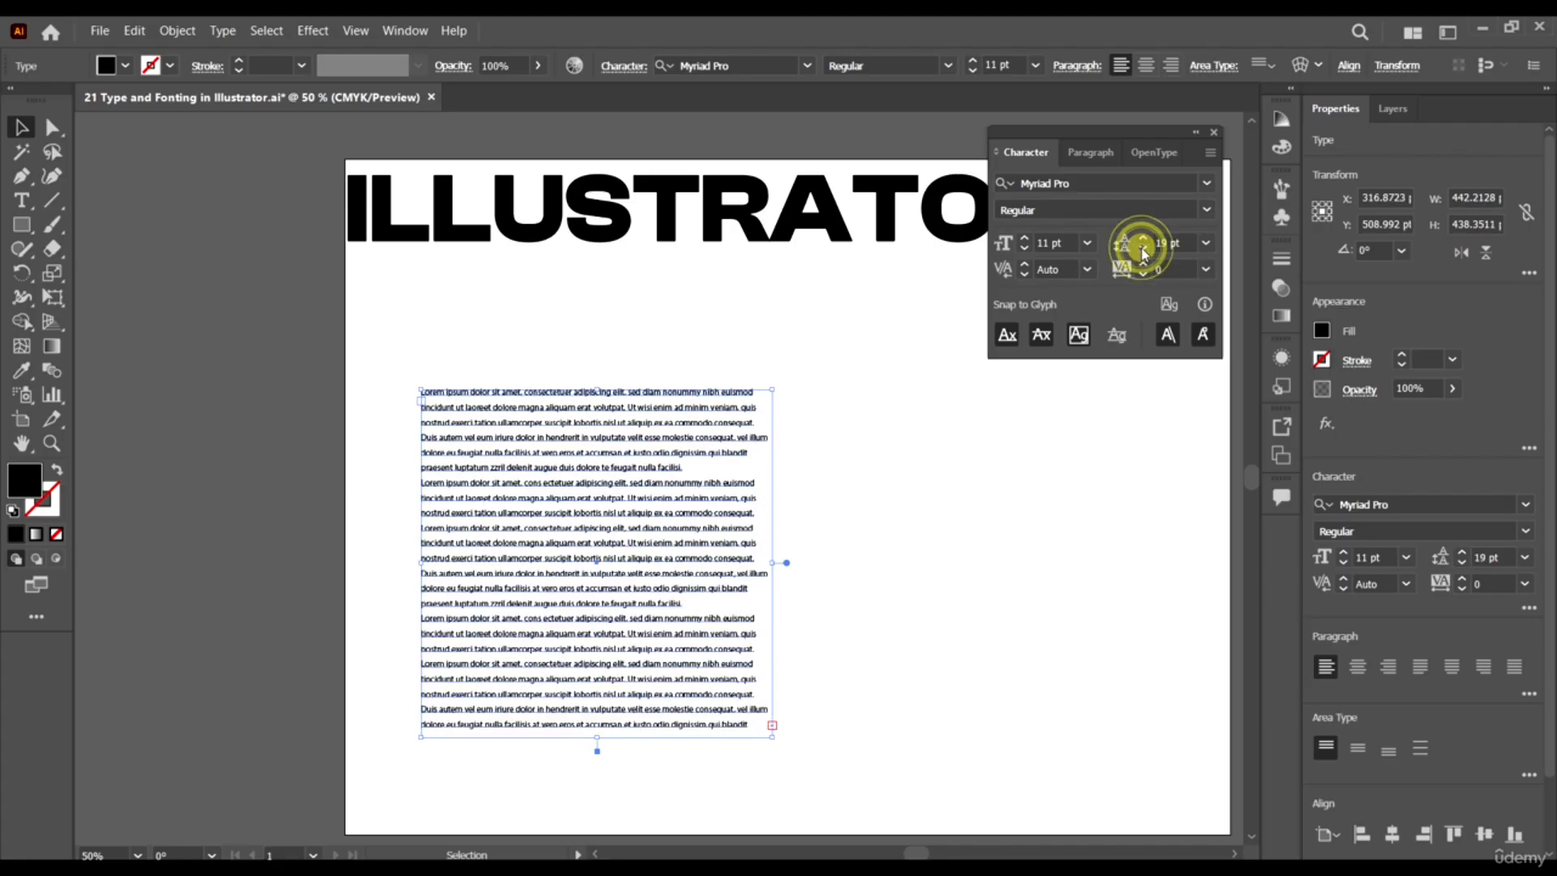
click(1143, 249)
click(1143, 249)
click(1144, 249)
click(1143, 249)
click(1143, 249)
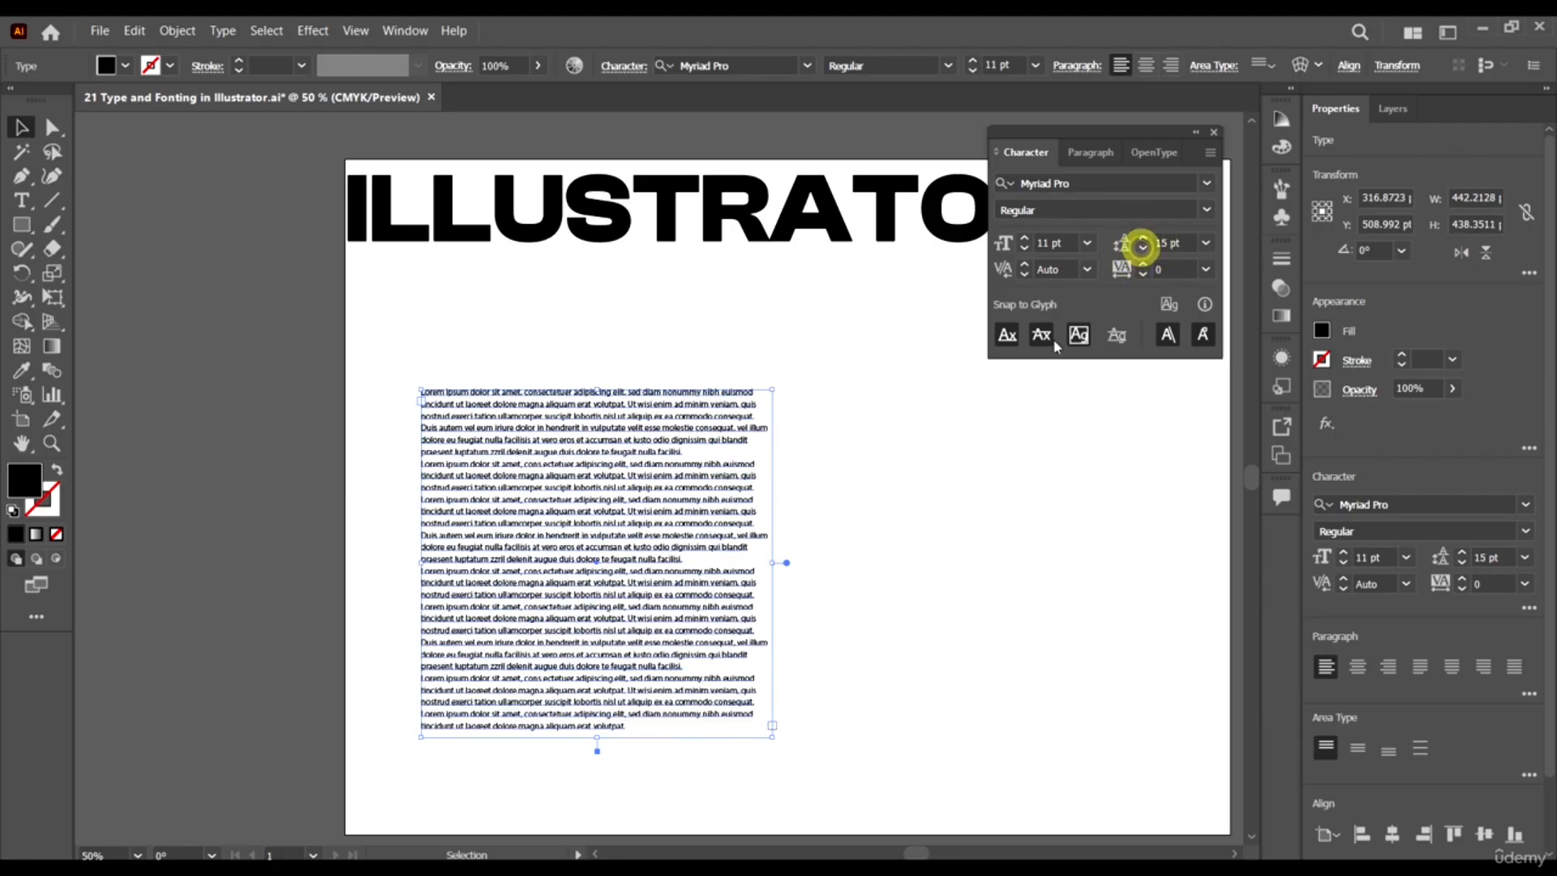
Try center alignment and then right alignment on the body text's paragraphs.
scroll(670, 452, down, 3)
scroll(646, 560, up, 1)
scroll(646, 559, up, 1)
scroll(650, 458, down, 1)
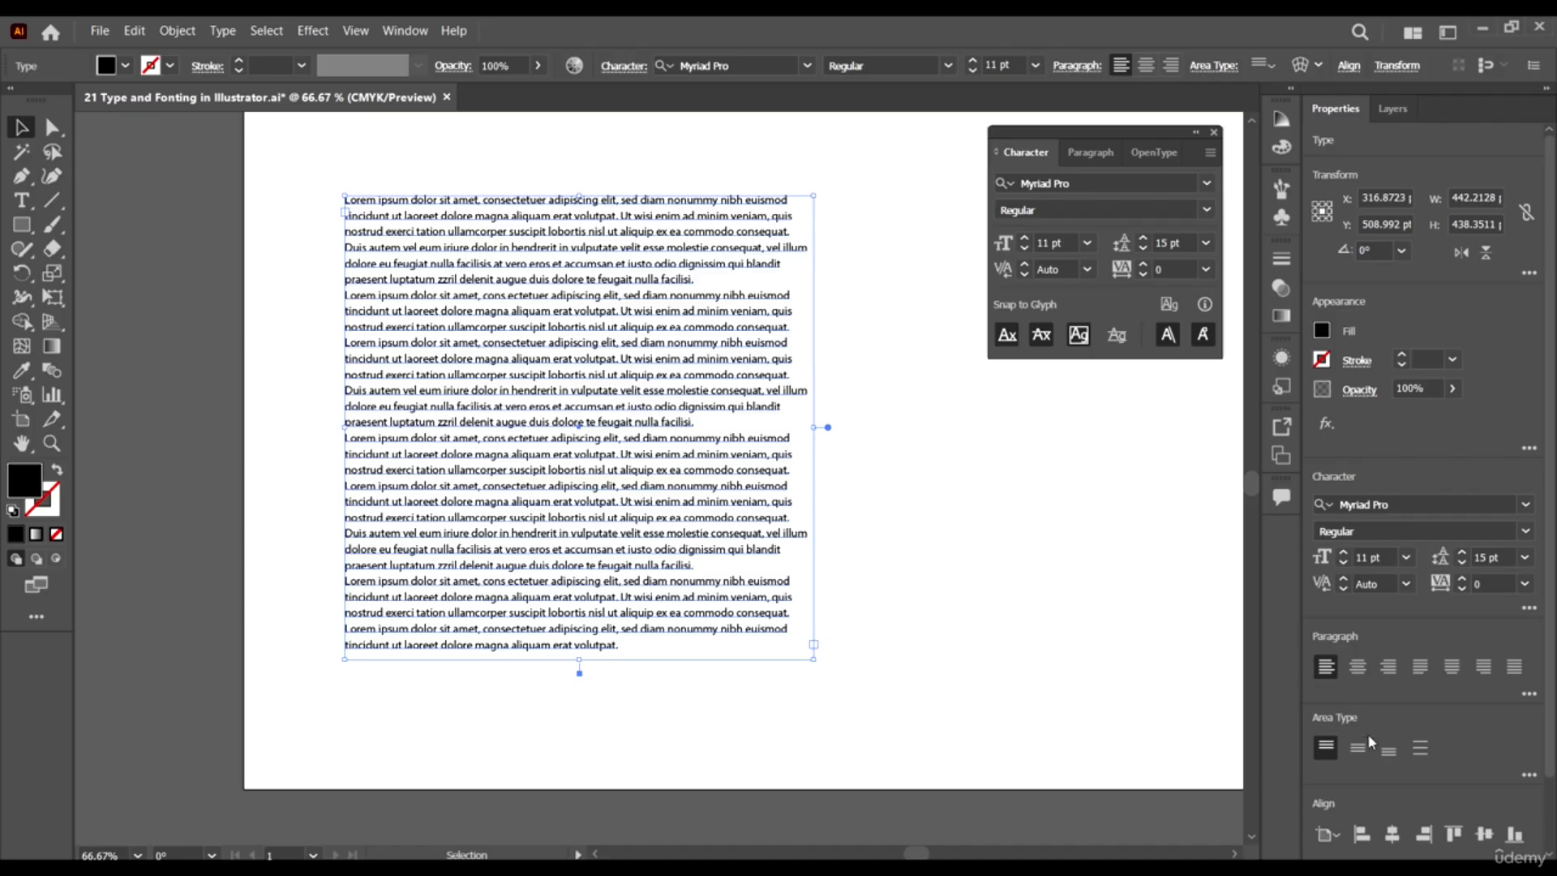
click(1355, 668)
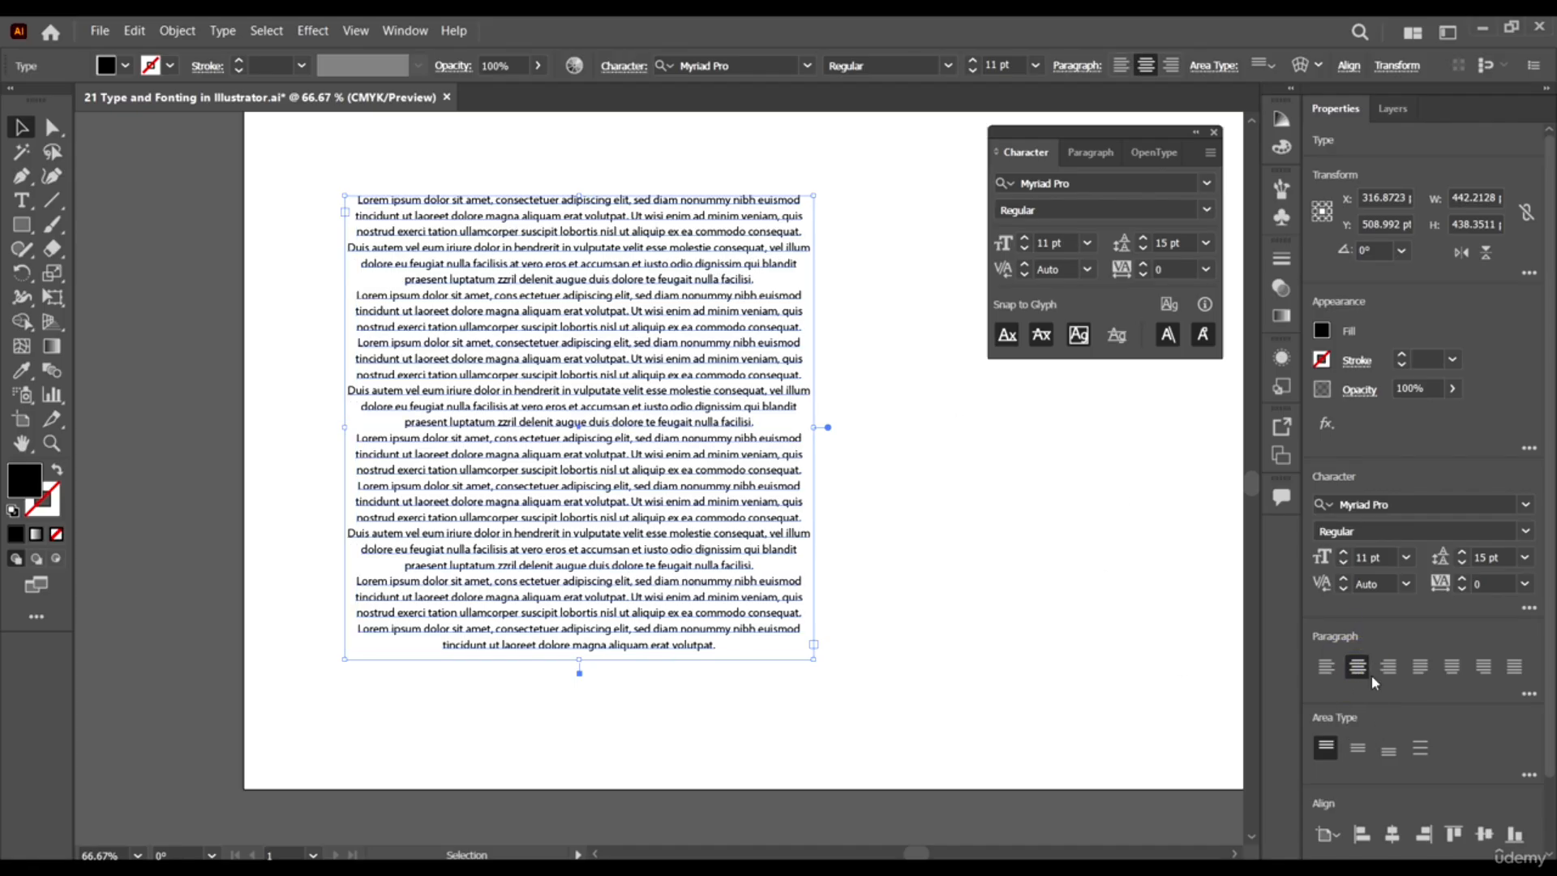
scroll(652, 280, down, 2)
scroll(661, 278, up, 1)
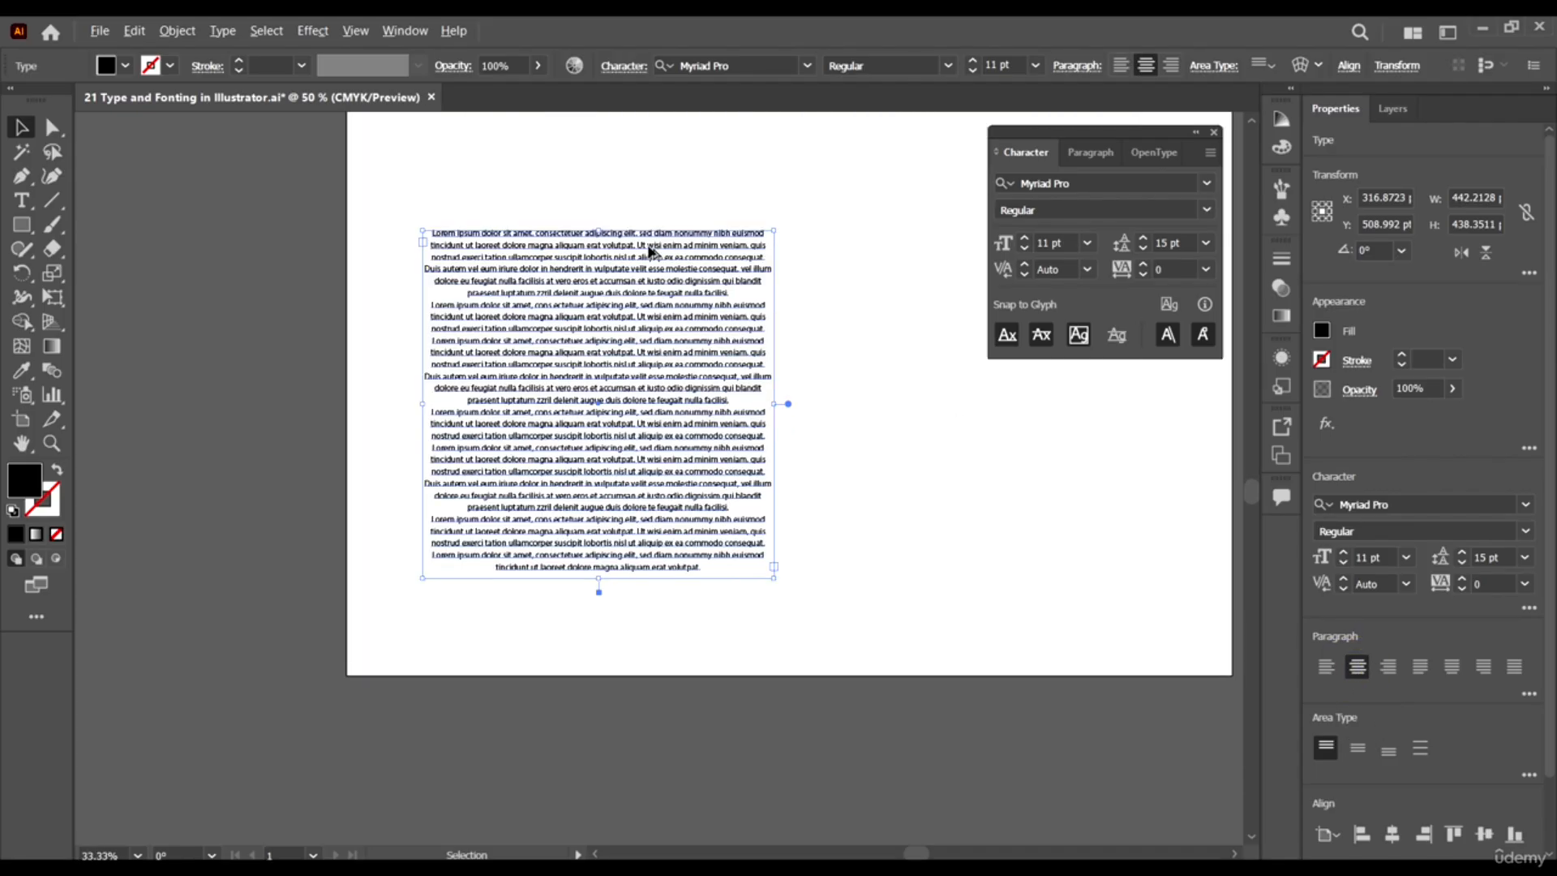
click(1388, 670)
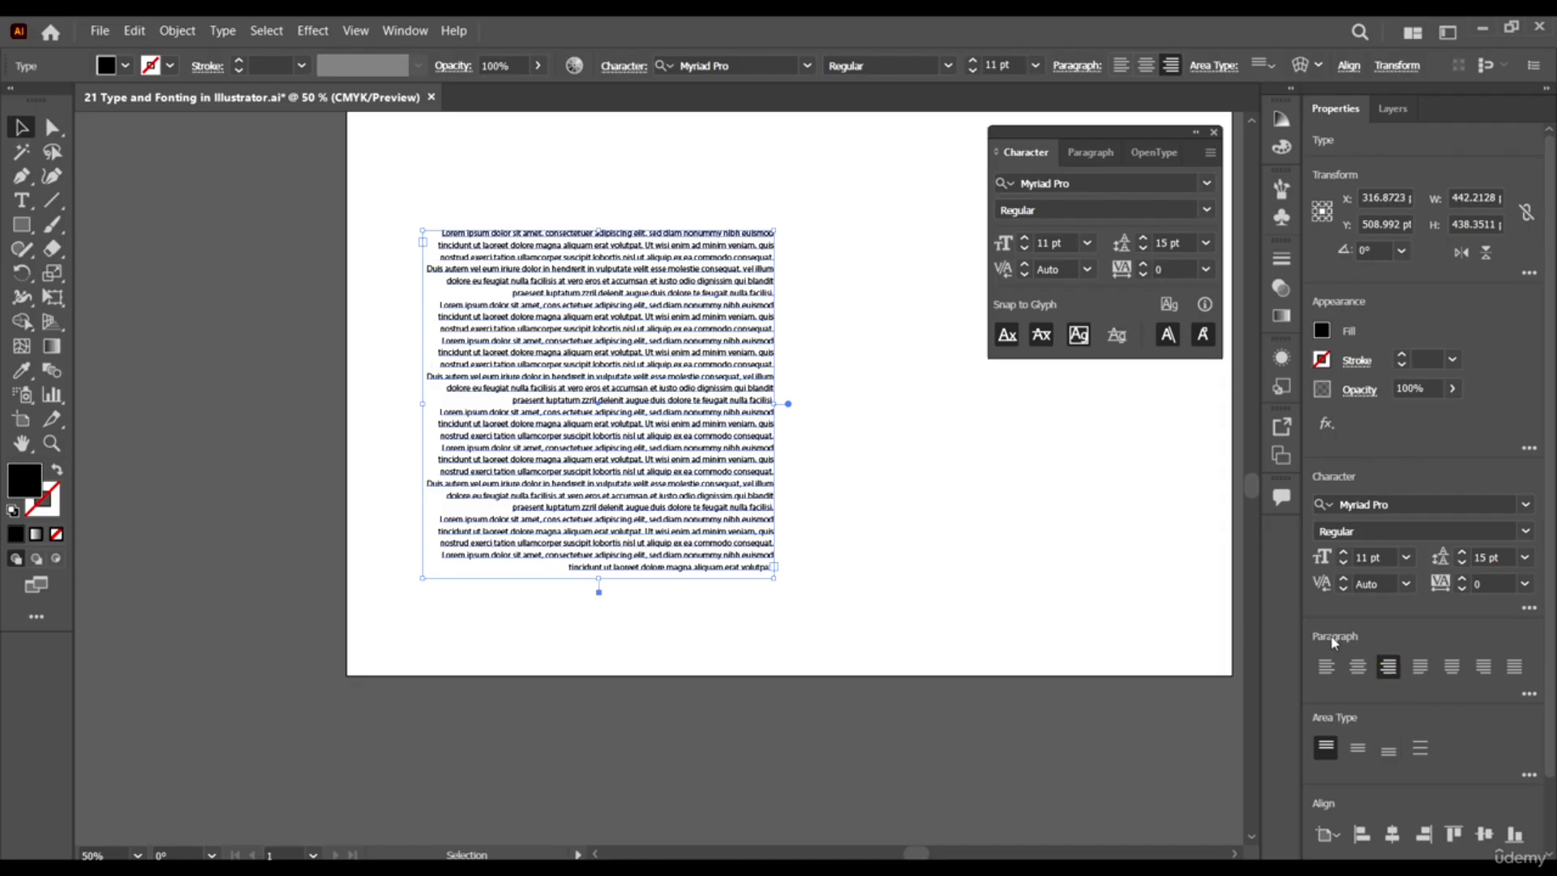
Try justifying the body text with the last line left, centered, right and fully justified, and return it to left alignment.
click(1420, 666)
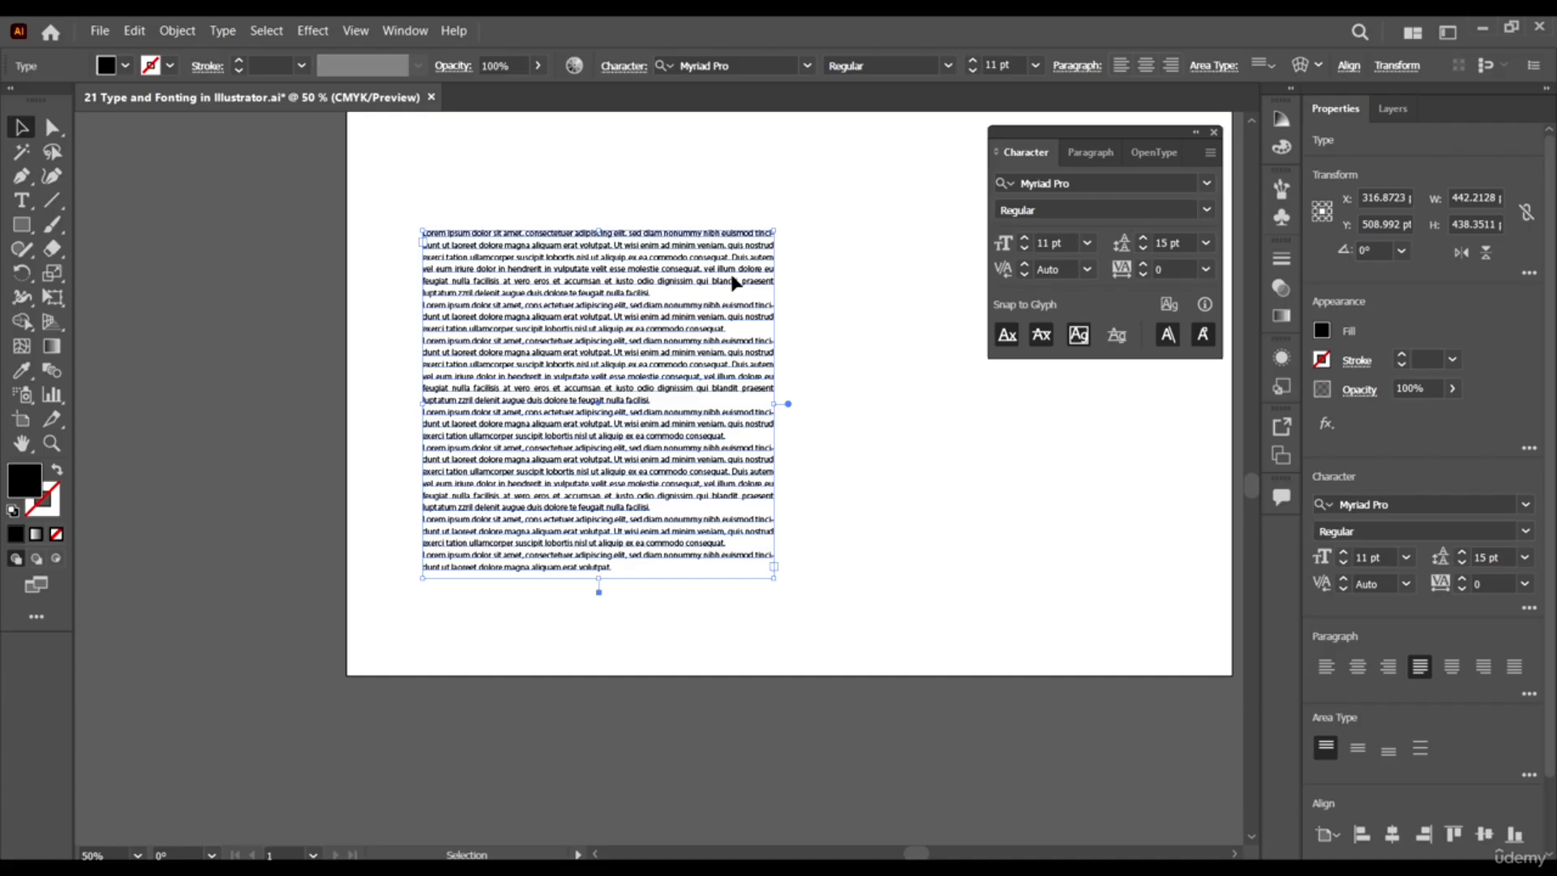
click(1451, 665)
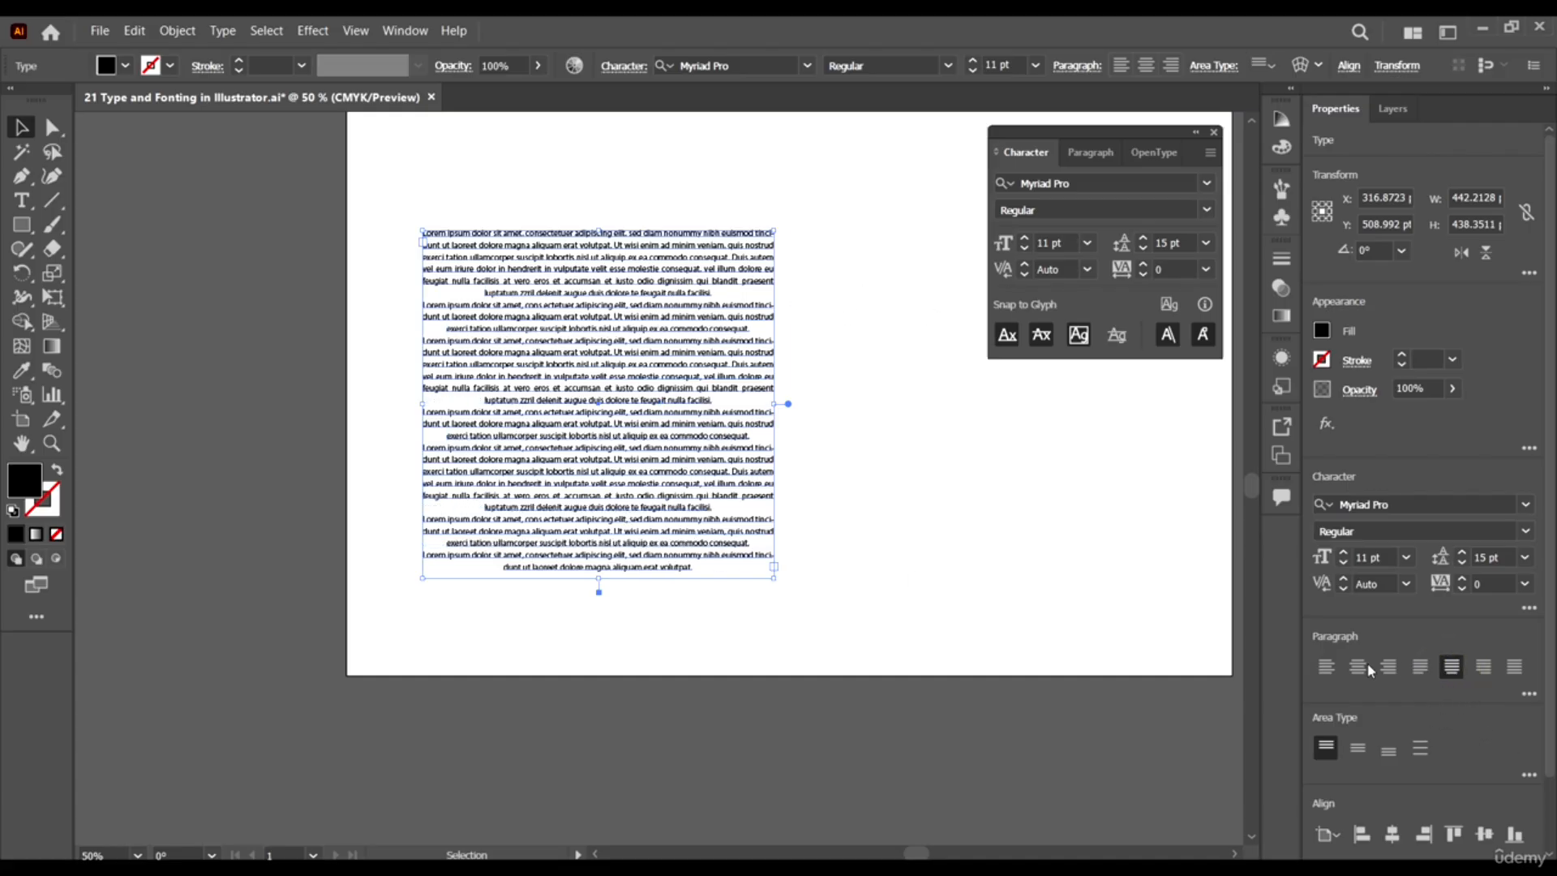
click(1483, 666)
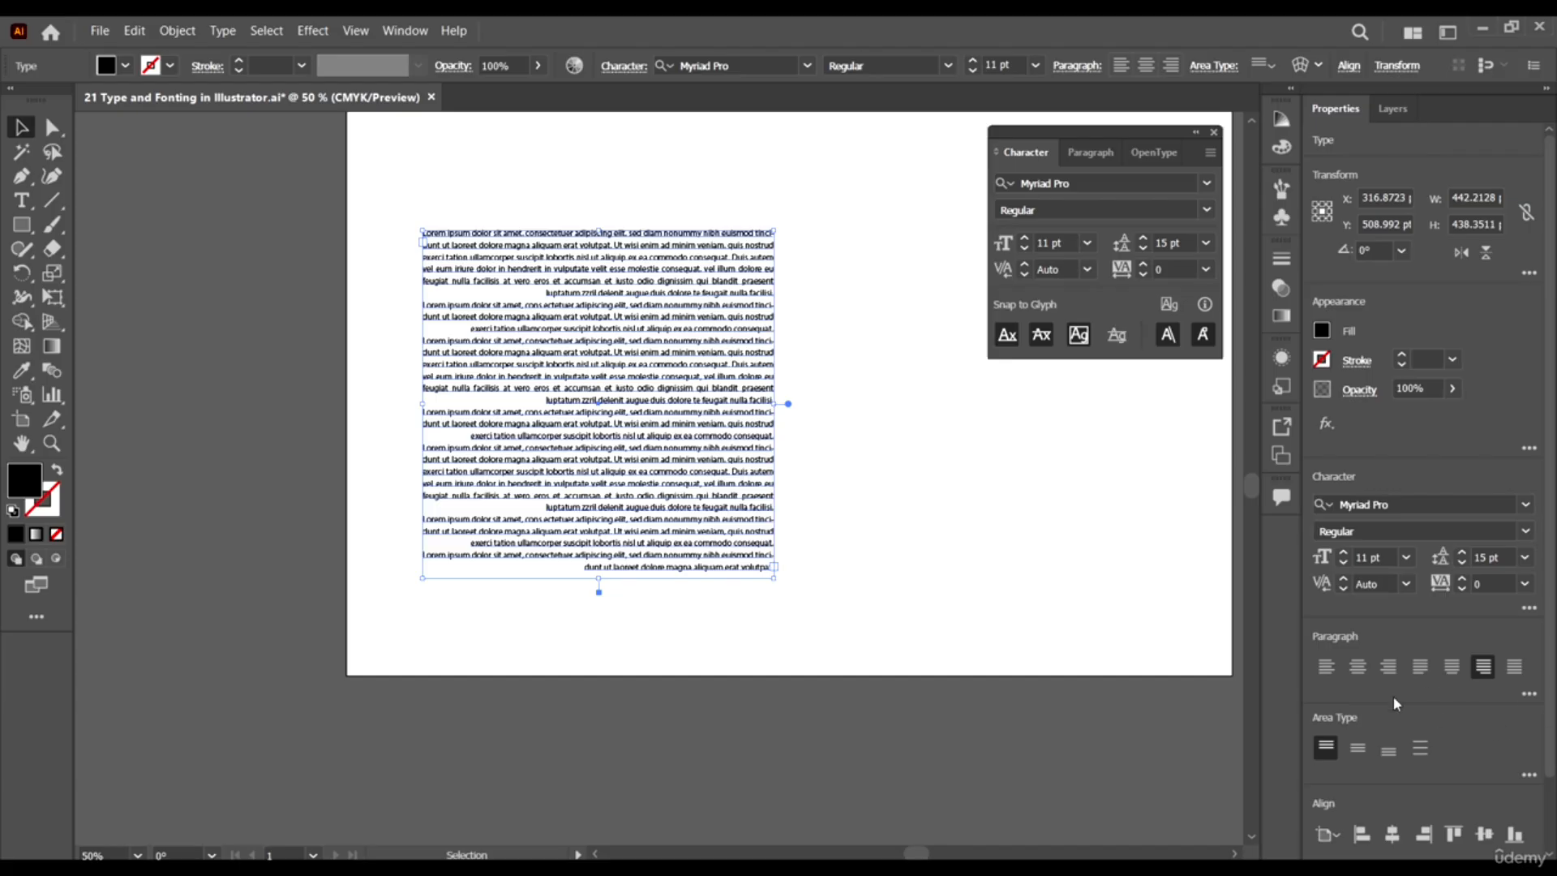
click(1514, 667)
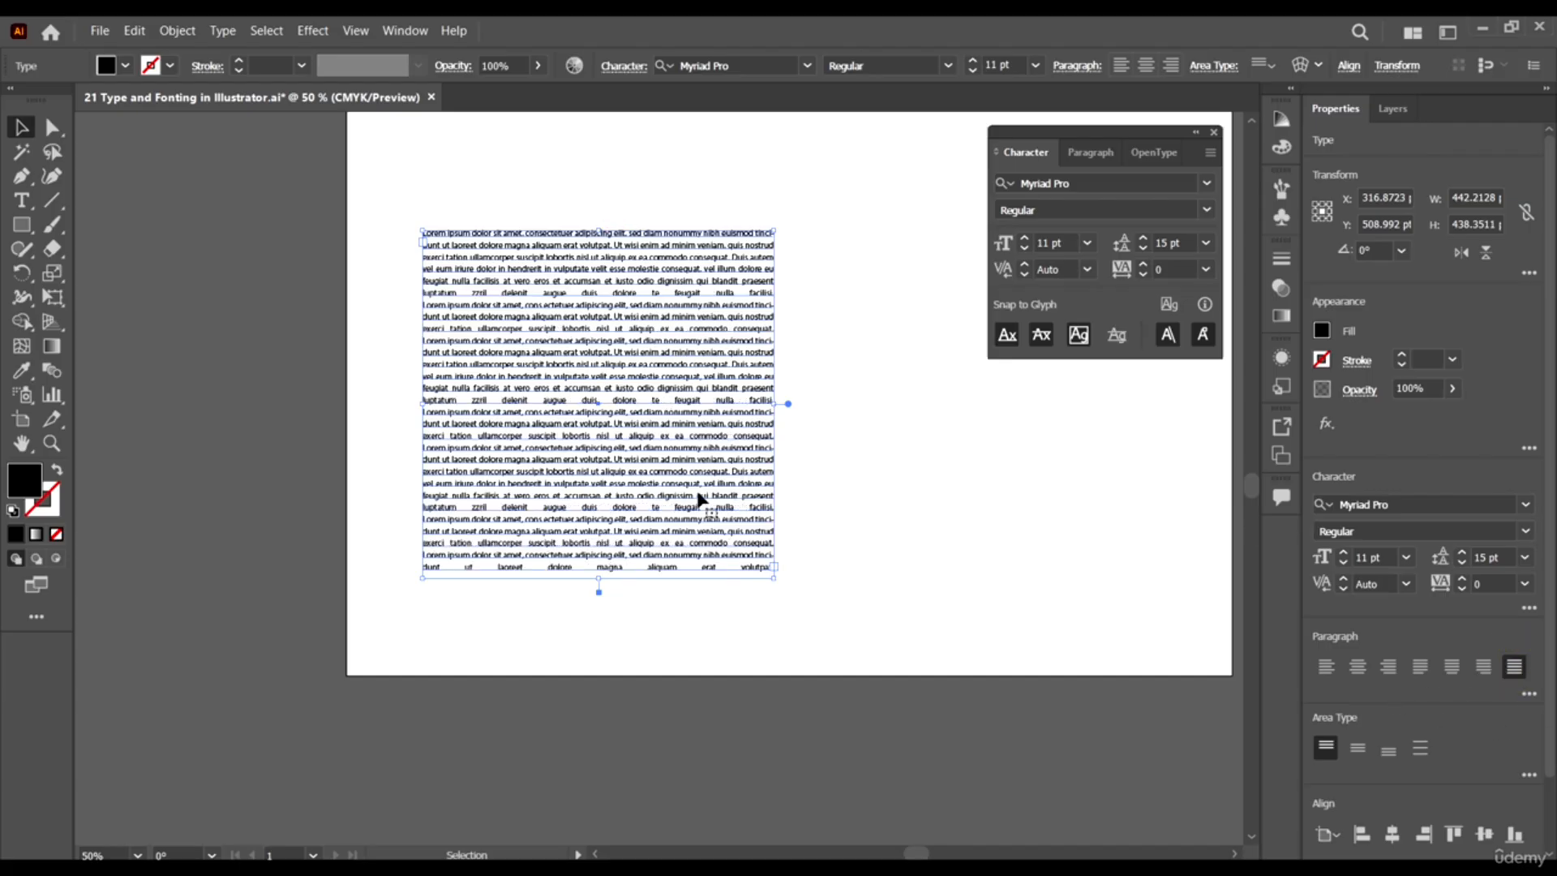
click(1326, 667)
Move the body text block up and left to just beneath the heading, centered at about X 250 pt, Y 369 pt.
scroll(459, 377, right, 1)
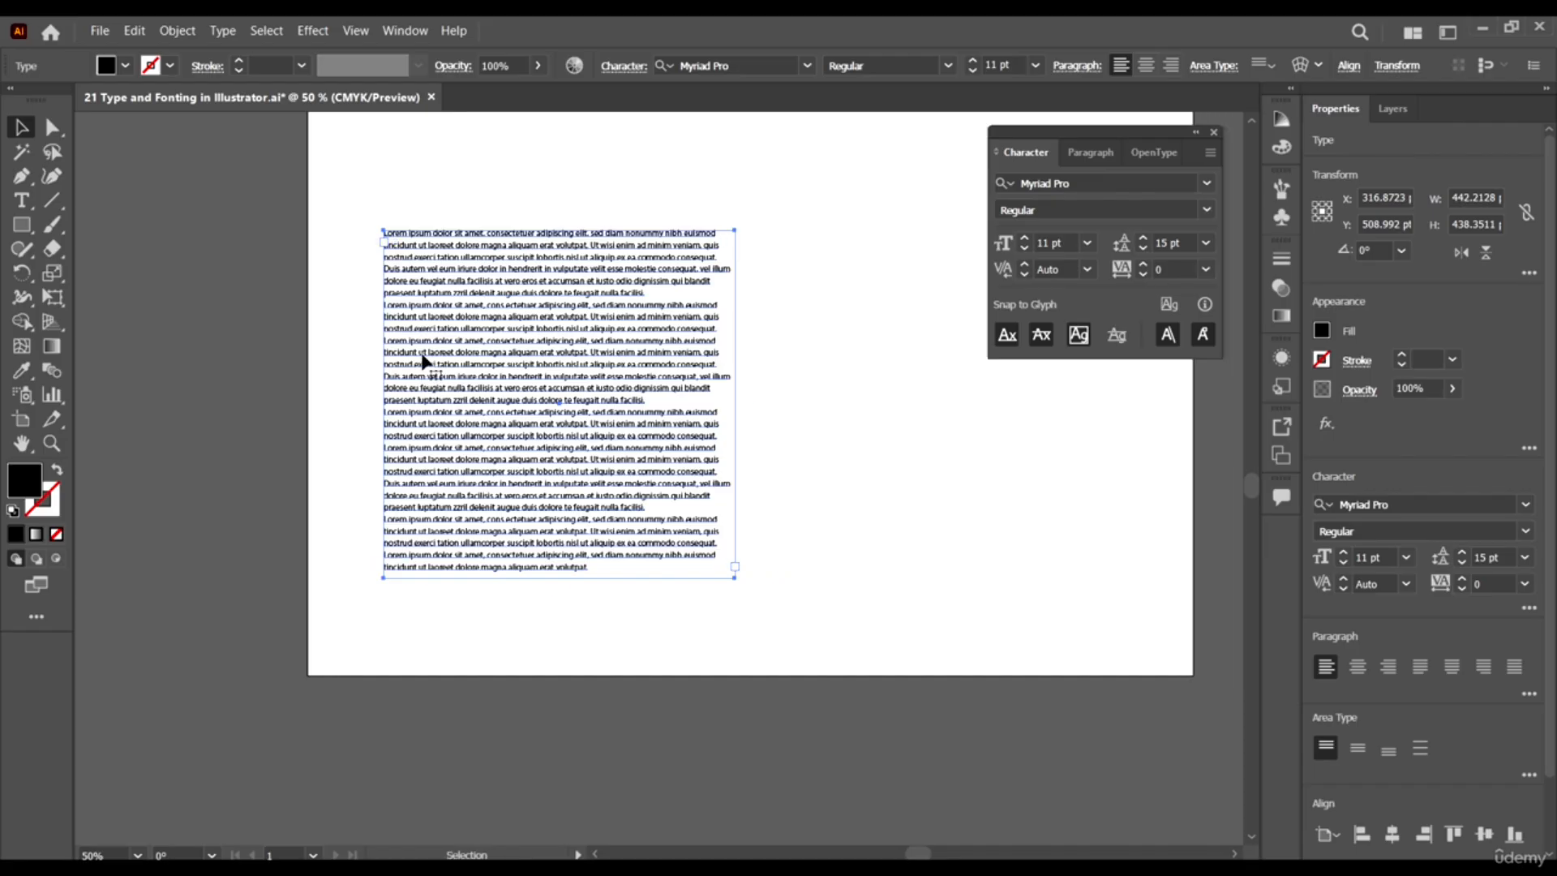
scroll(423, 360, up, 3)
scroll(424, 362, up, 1)
click(492, 505)
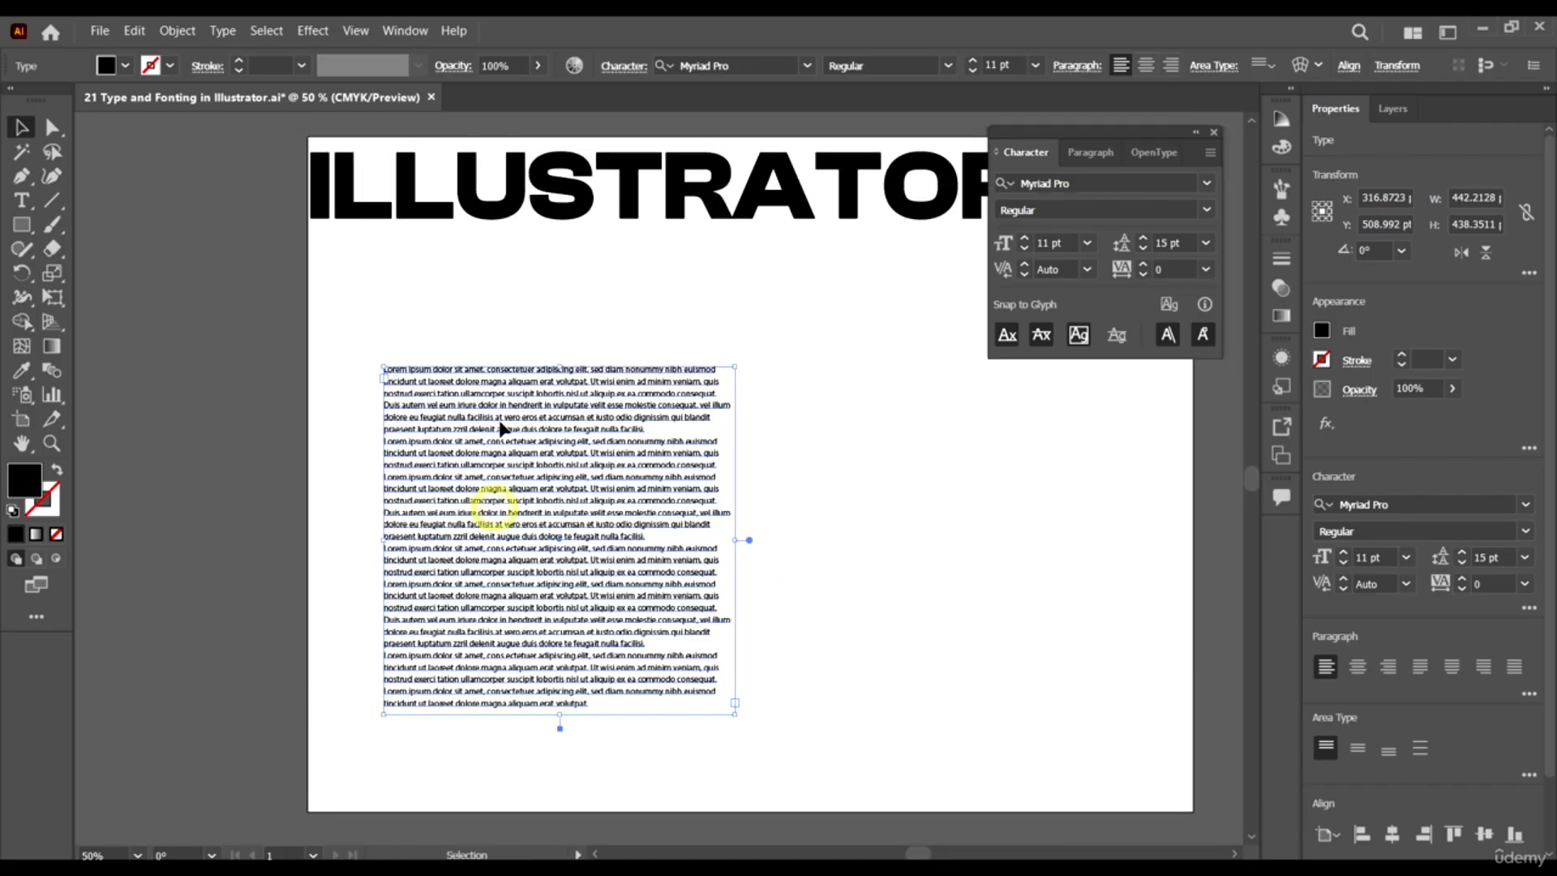
drag(535, 383, 522, 327)
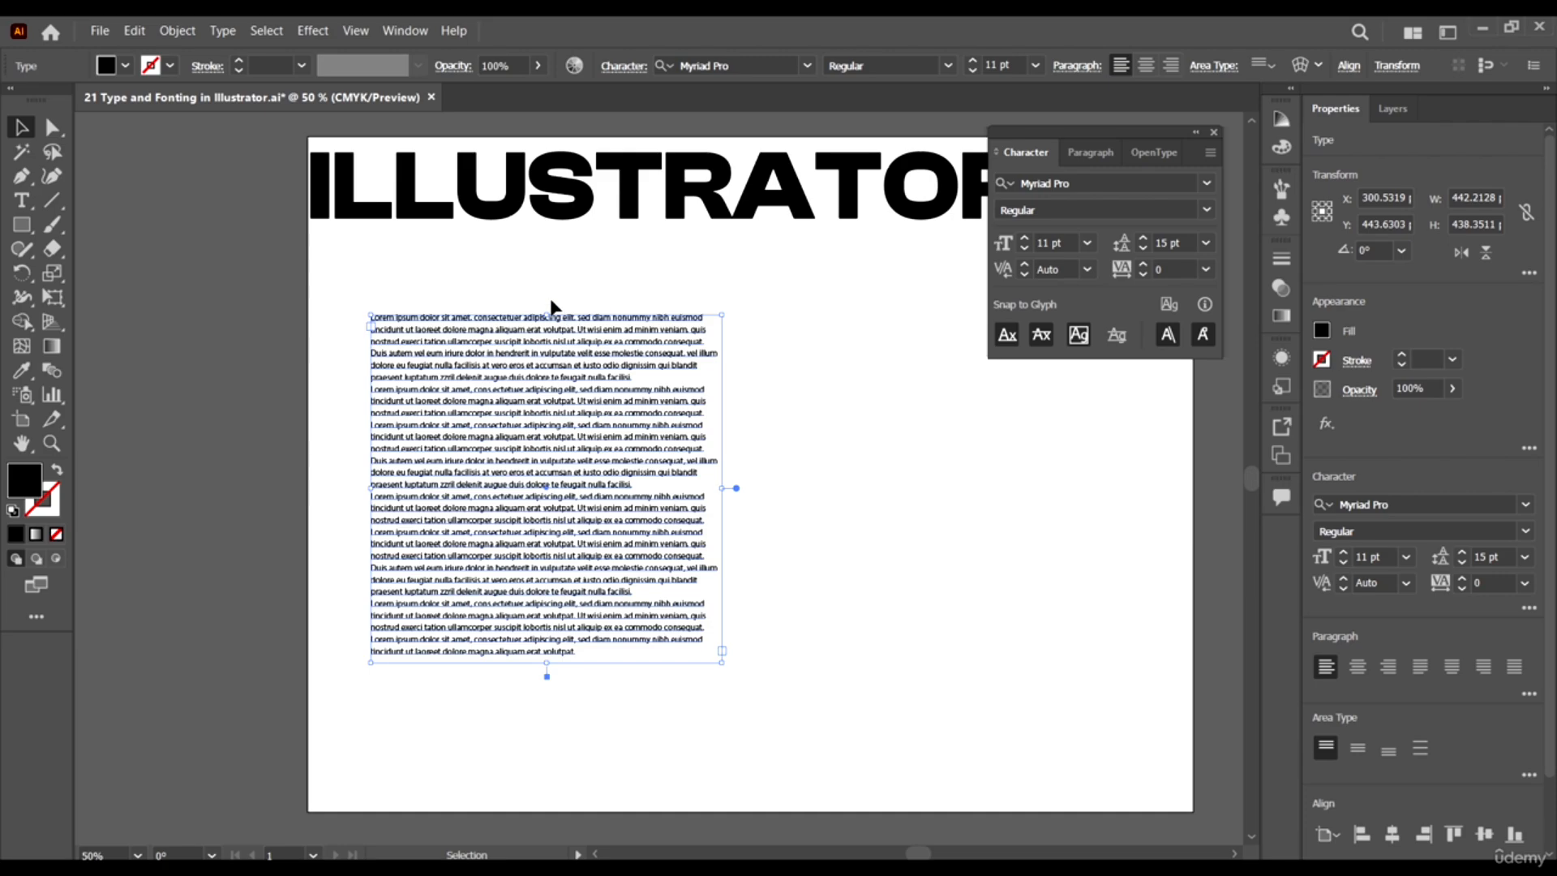
click(217, 36)
click(589, 24)
scroll(517, 439, right, 5)
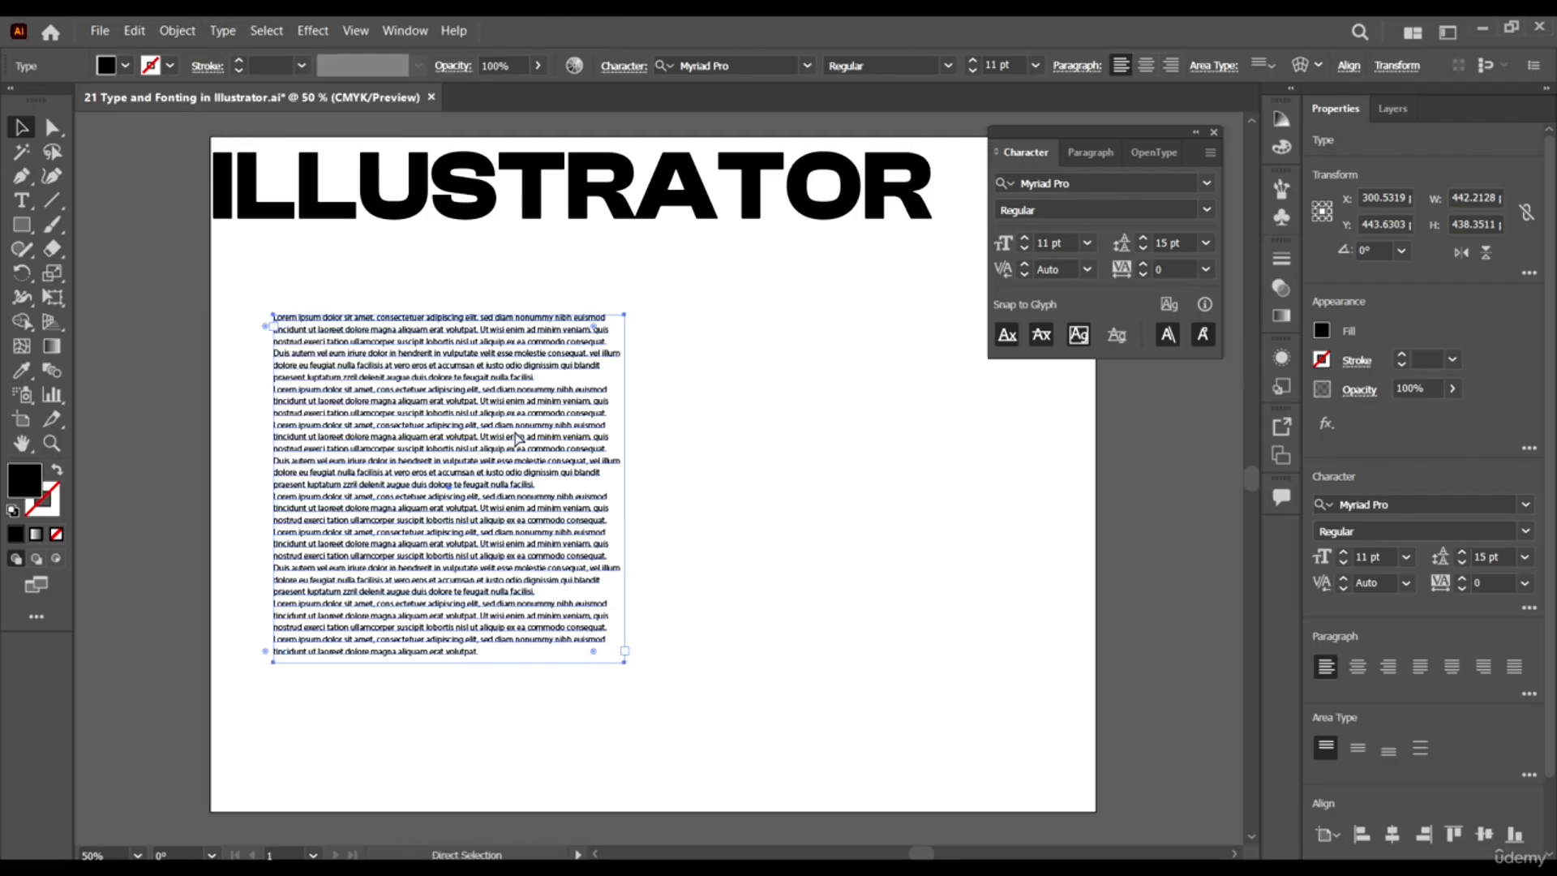
scroll(518, 439, right, 2)
scroll(386, 360, up, 1)
scroll(386, 360, down, 1)
scroll(423, 348, right, 2)
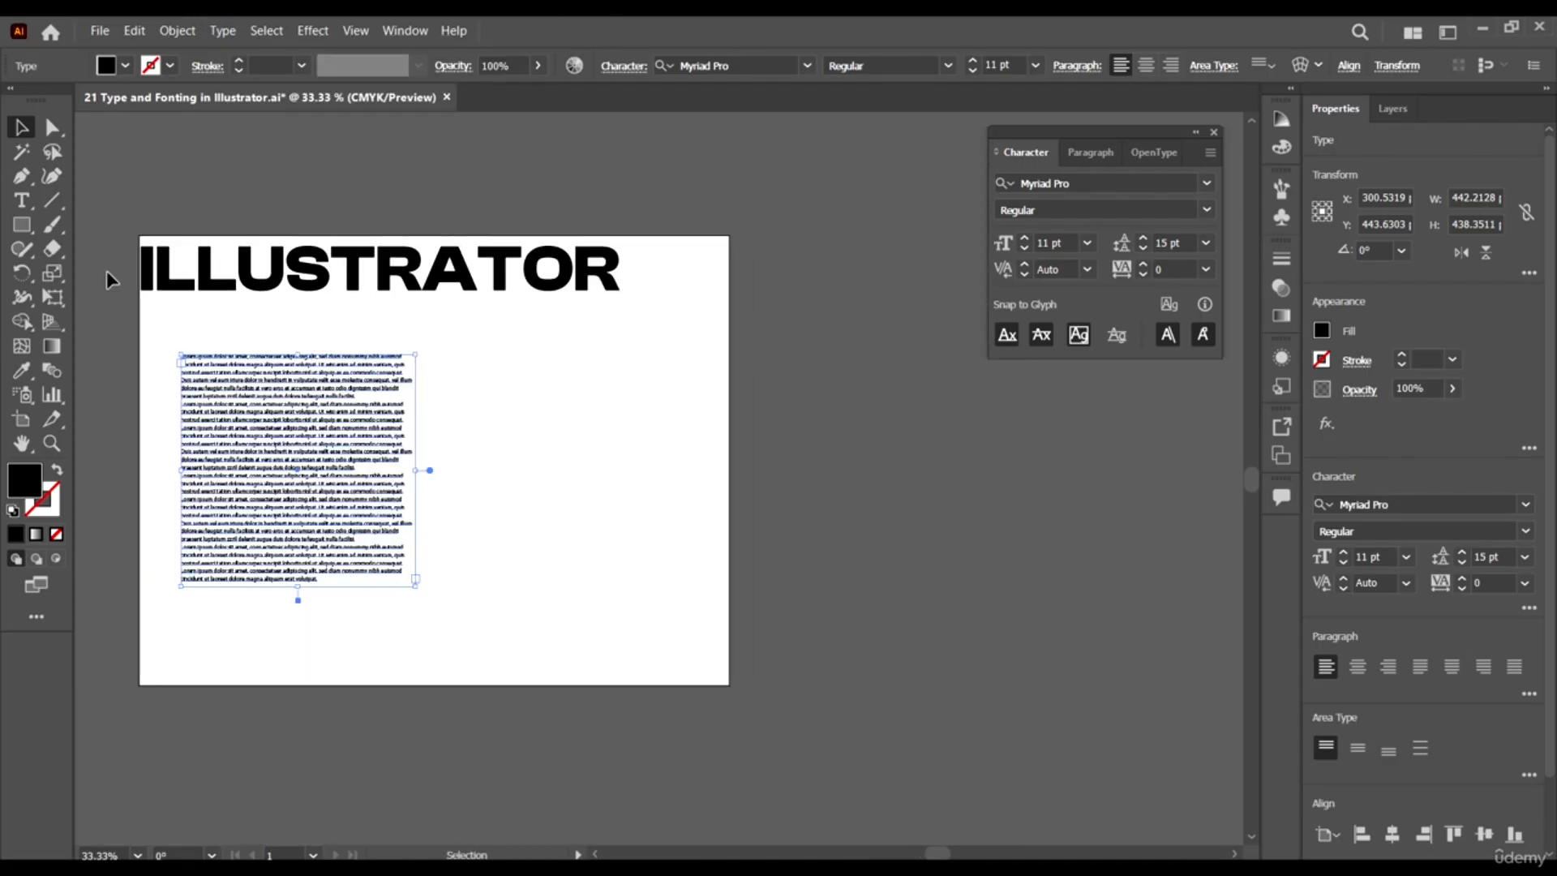
scroll(106, 278, up, 1)
scroll(167, 300, right, 2)
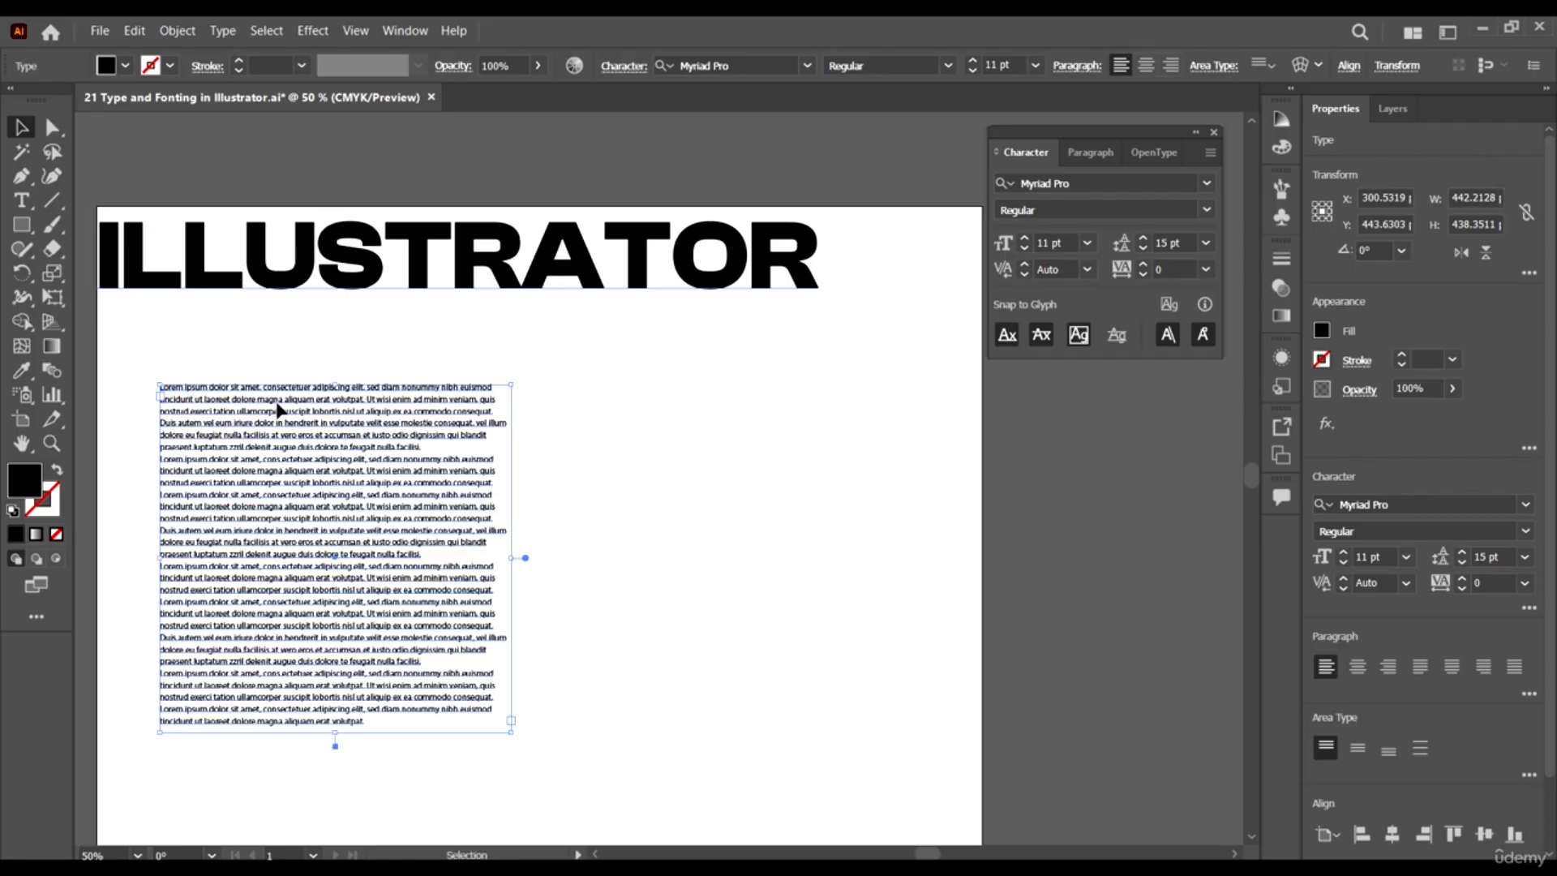
drag(277, 409, 237, 351)
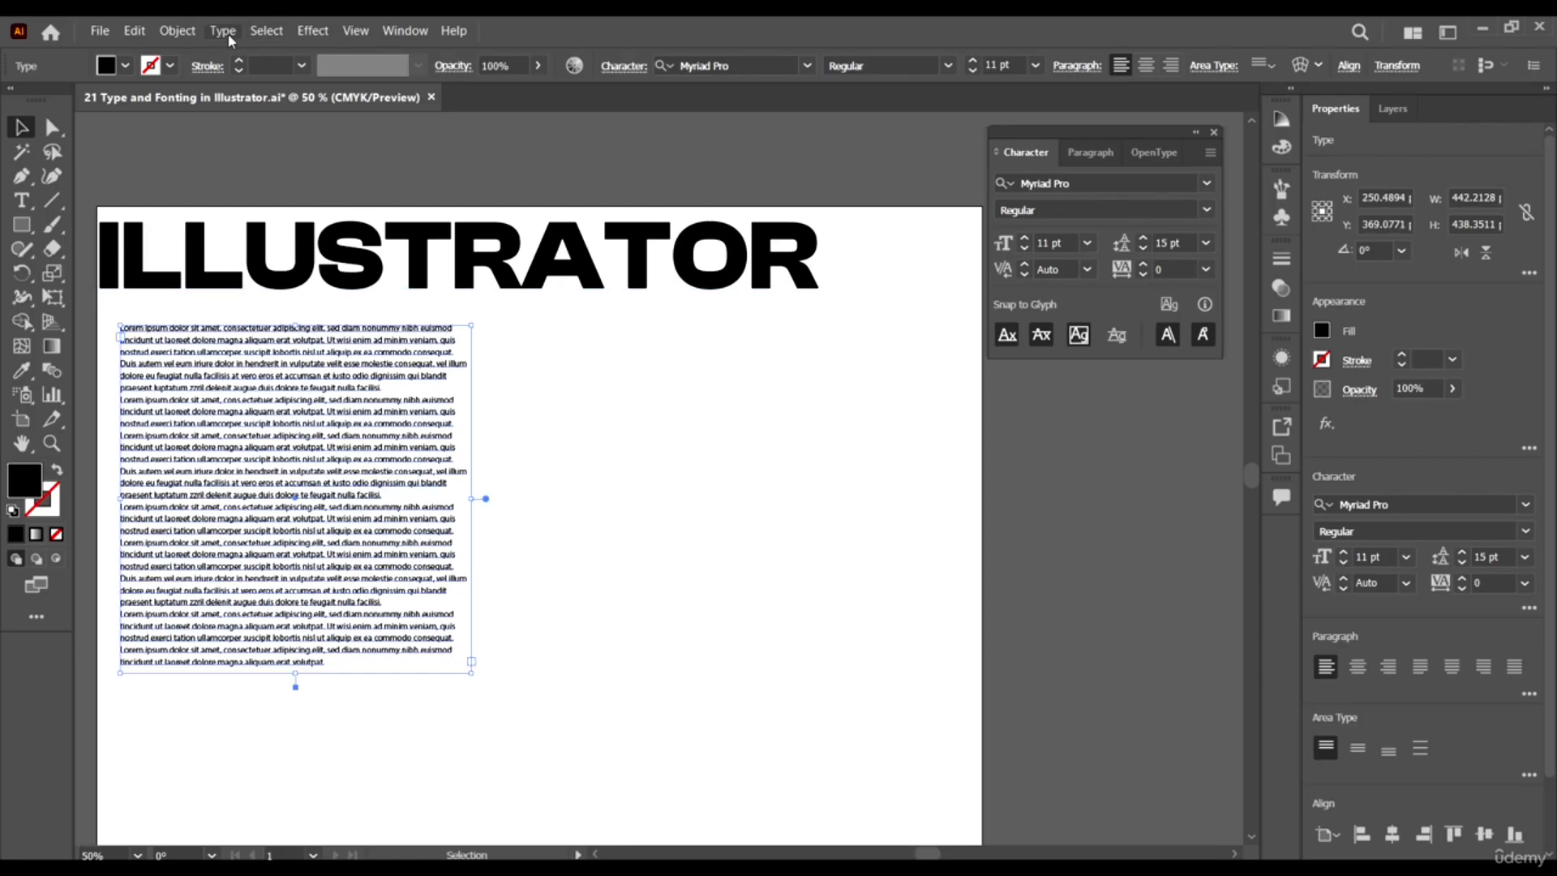
Examine the available type commands, including the installed font list and the Change Case options, and deselect the body text.
click(223, 32)
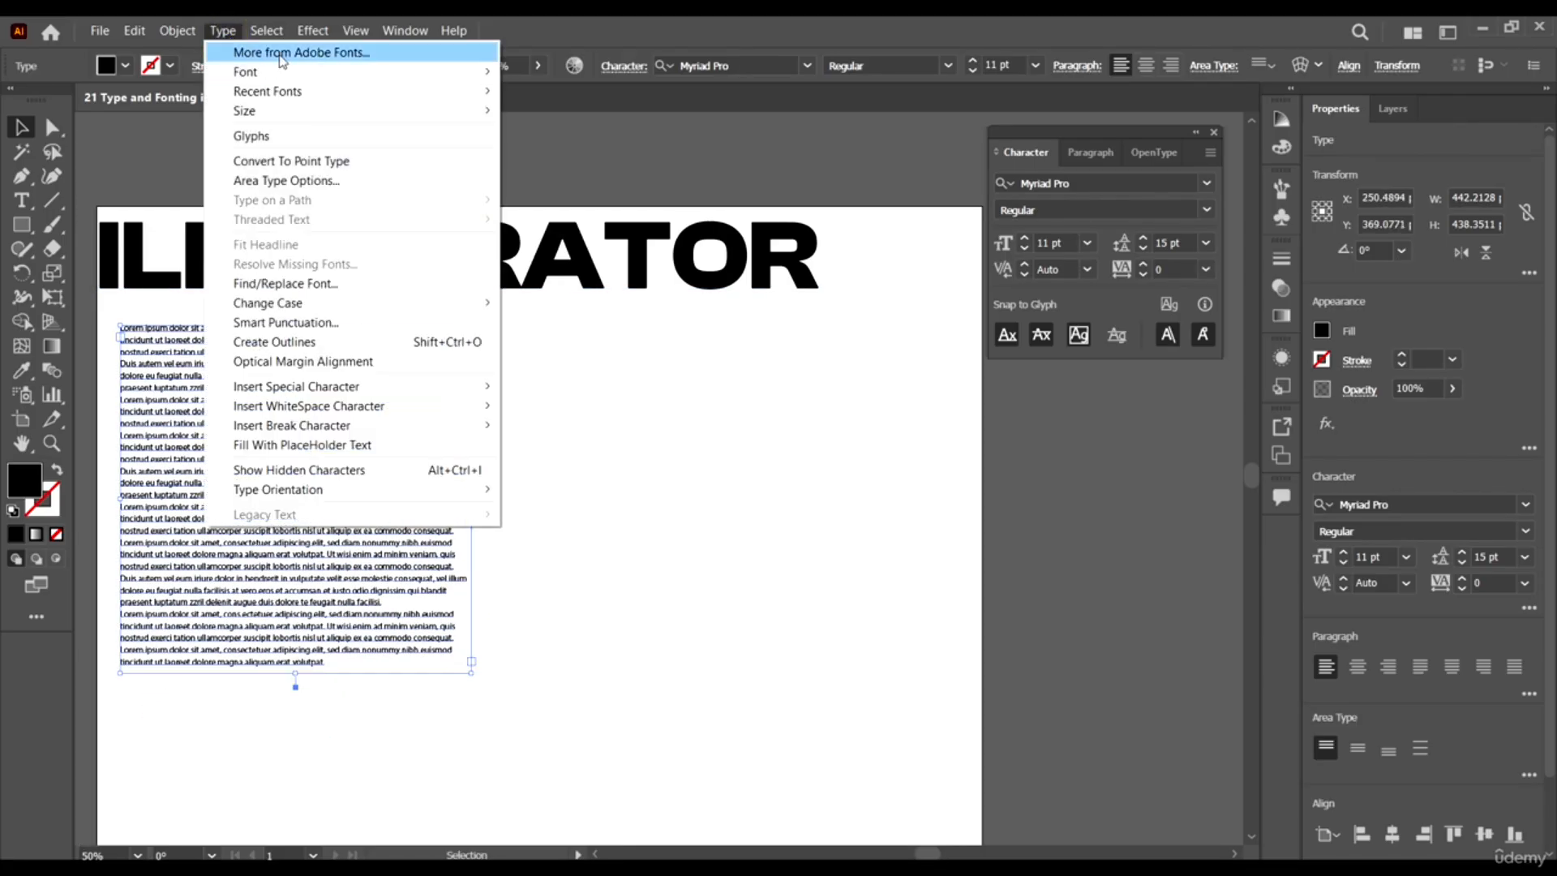
key(Escape)
click(455, 30)
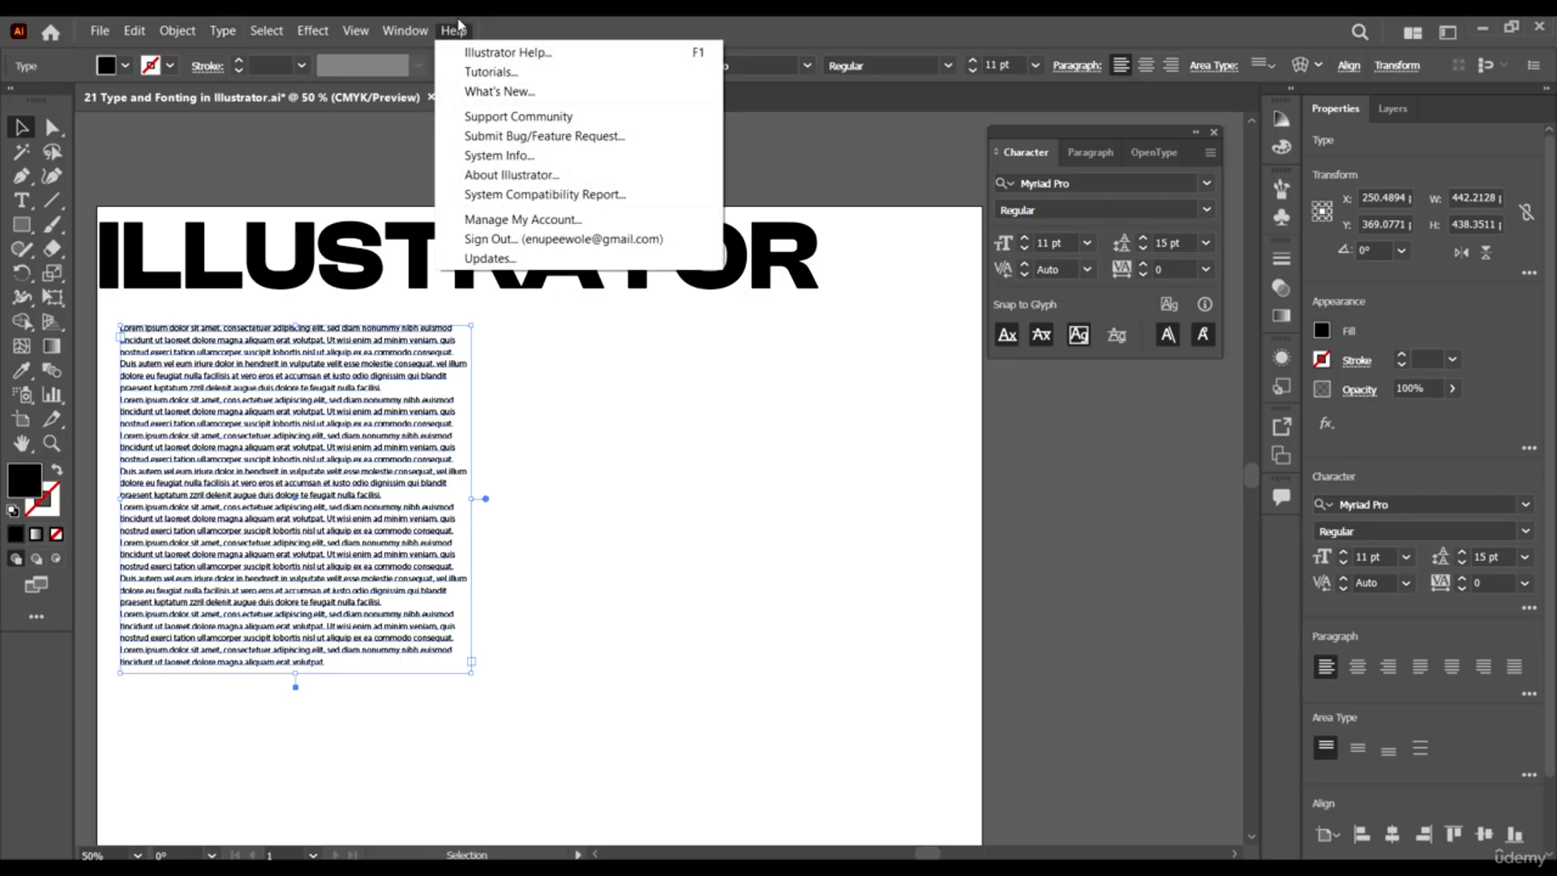
mouse_move(323, 27)
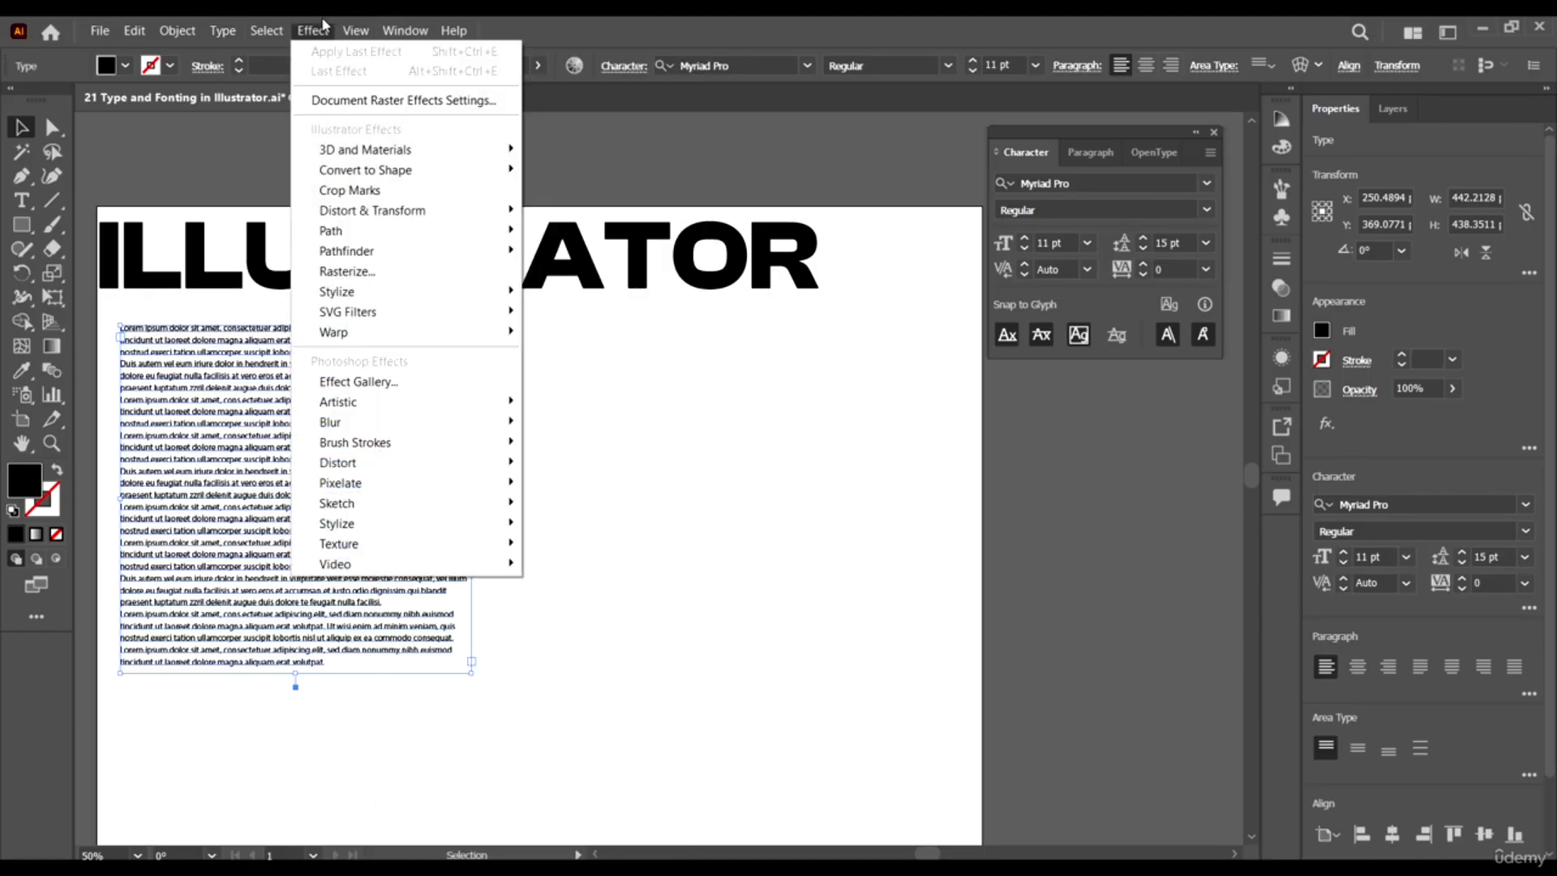
click(323, 27)
click(222, 30)
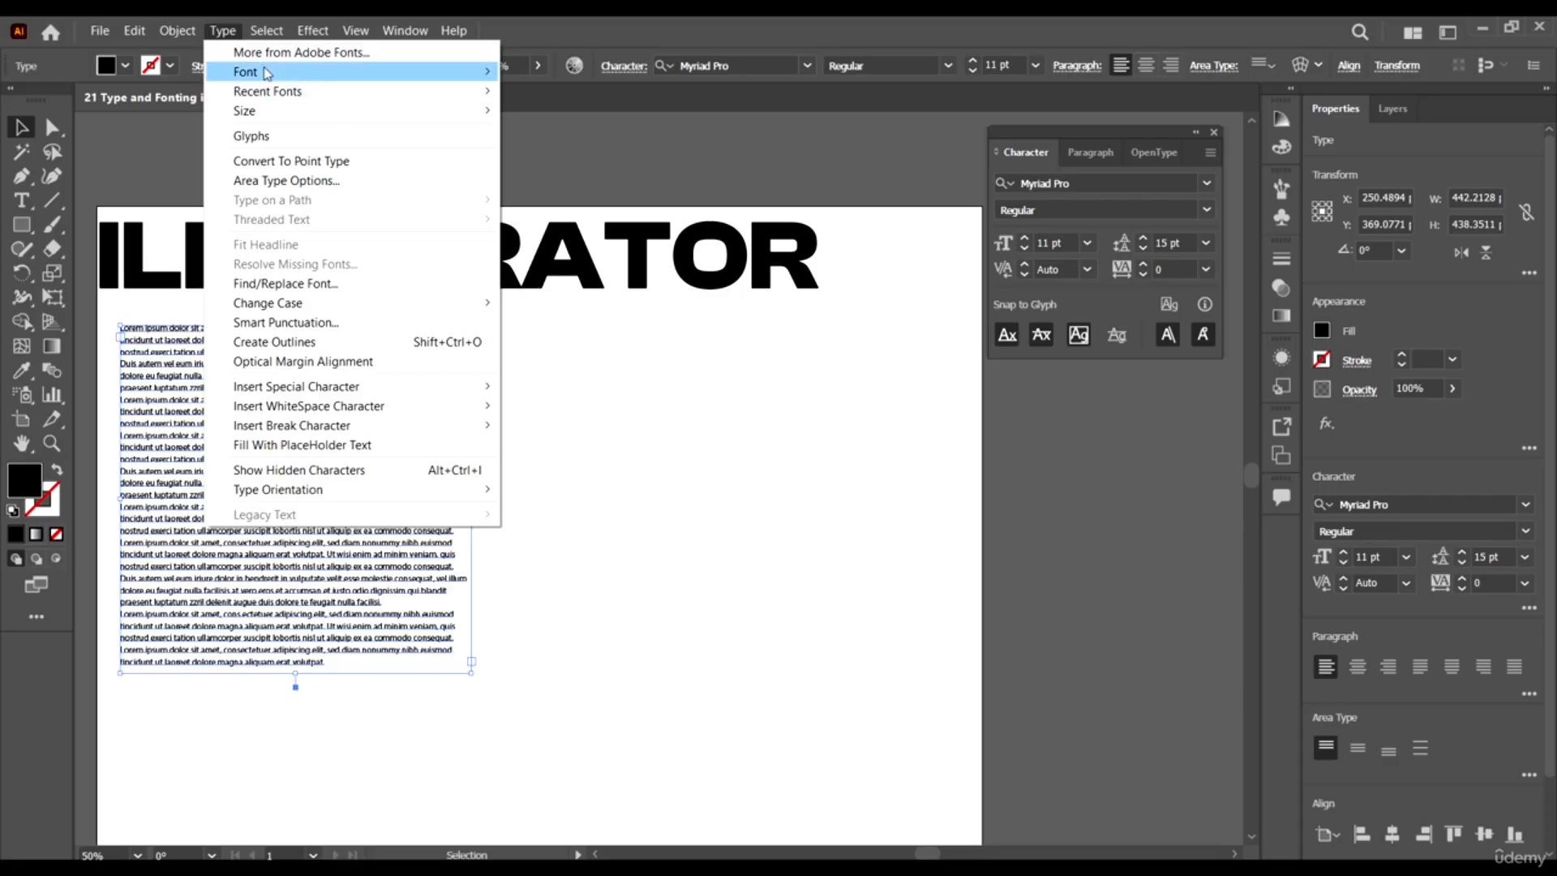
mouse_move(267, 73)
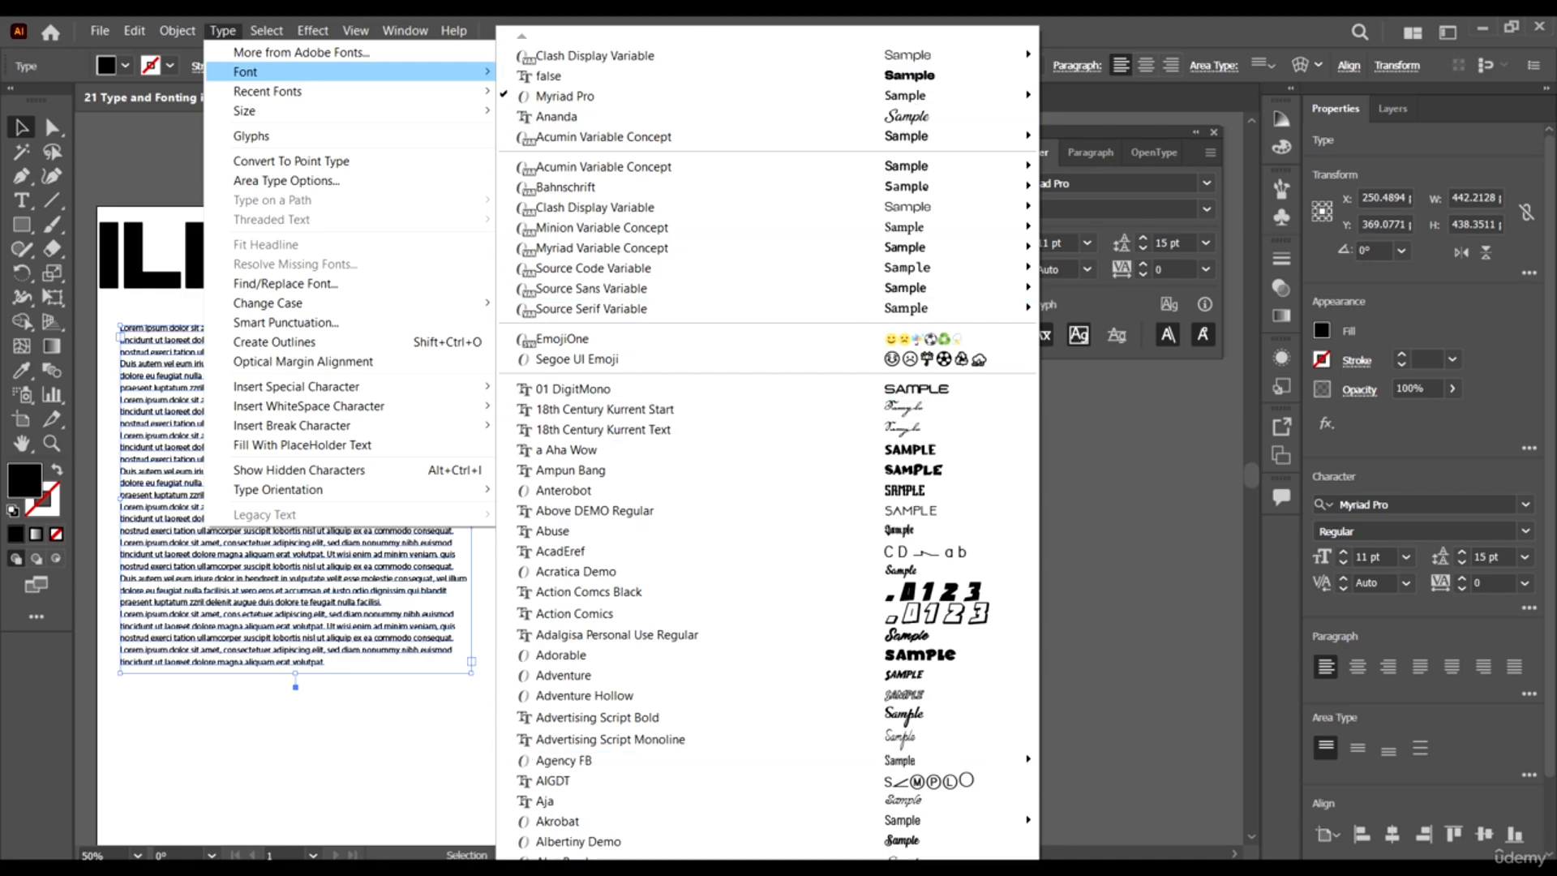
mouse_move(875, 858)
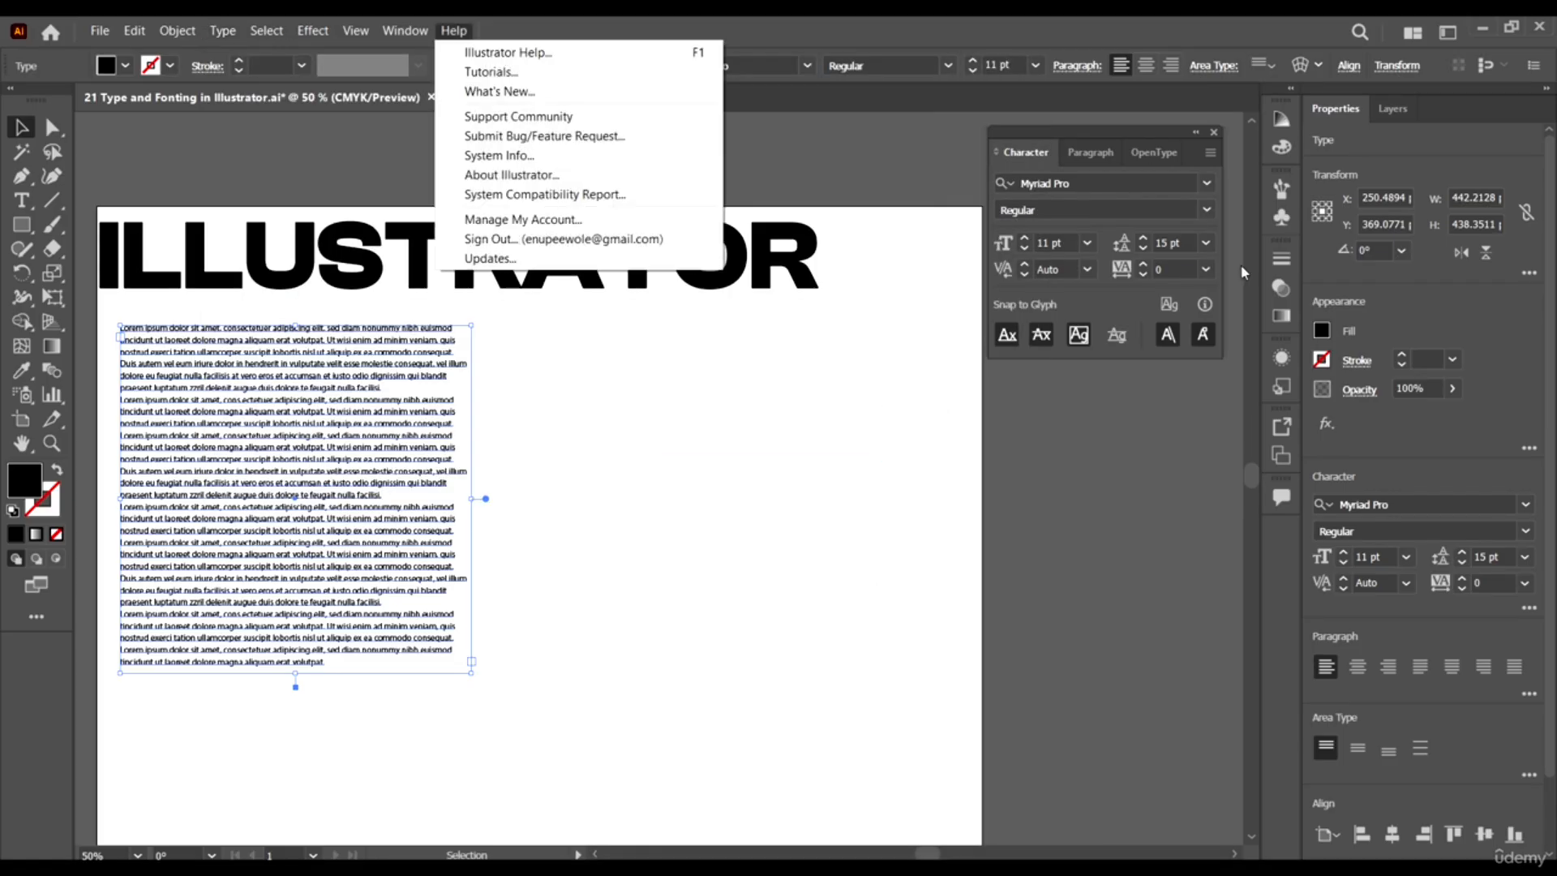
click(1208, 187)
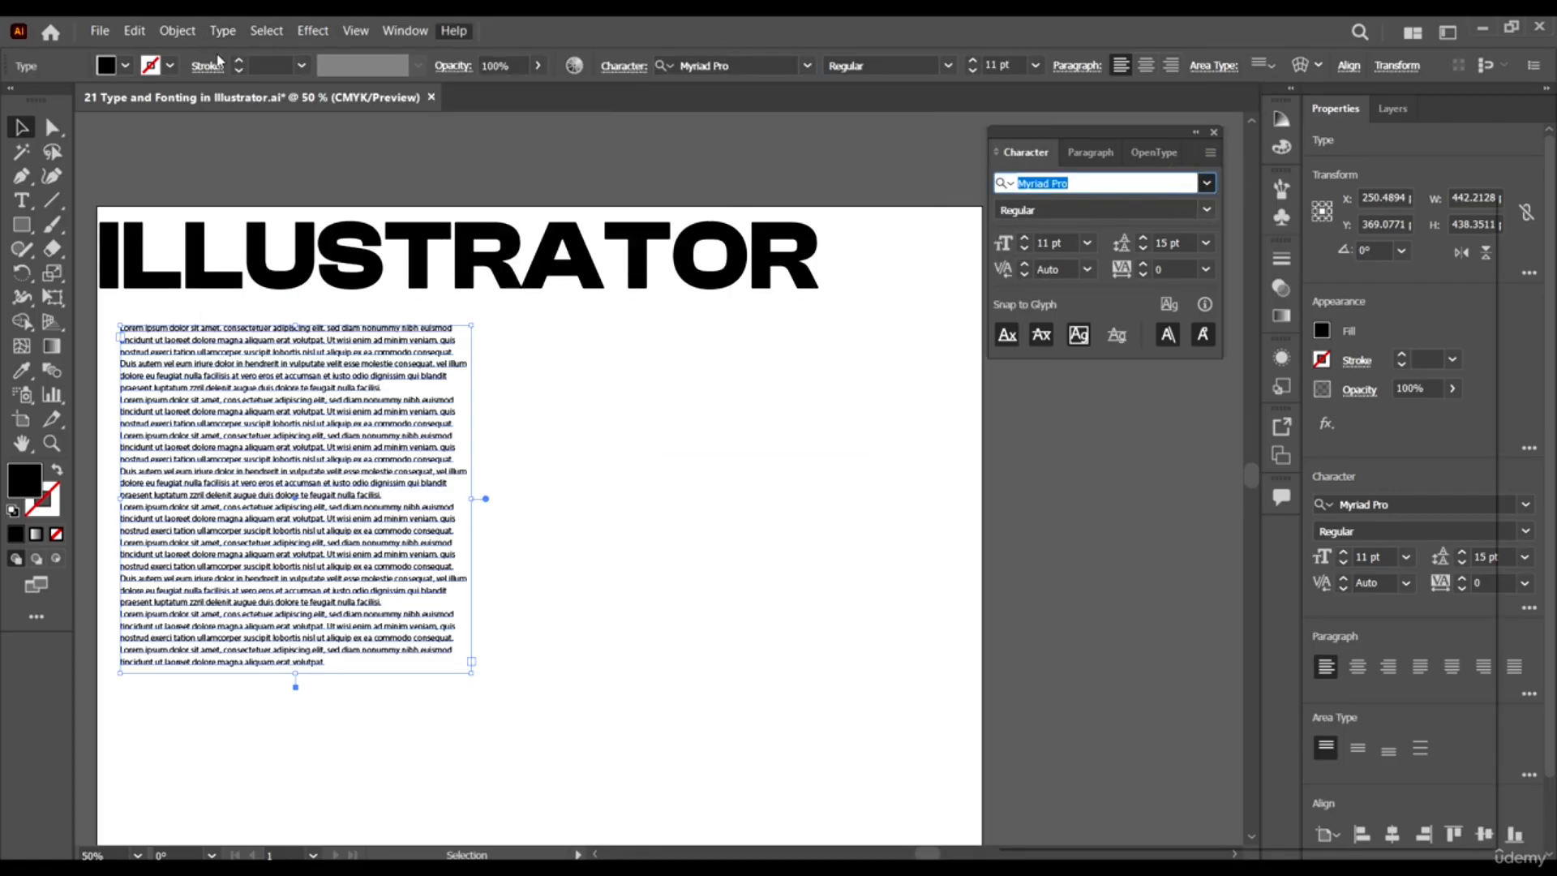
click(225, 31)
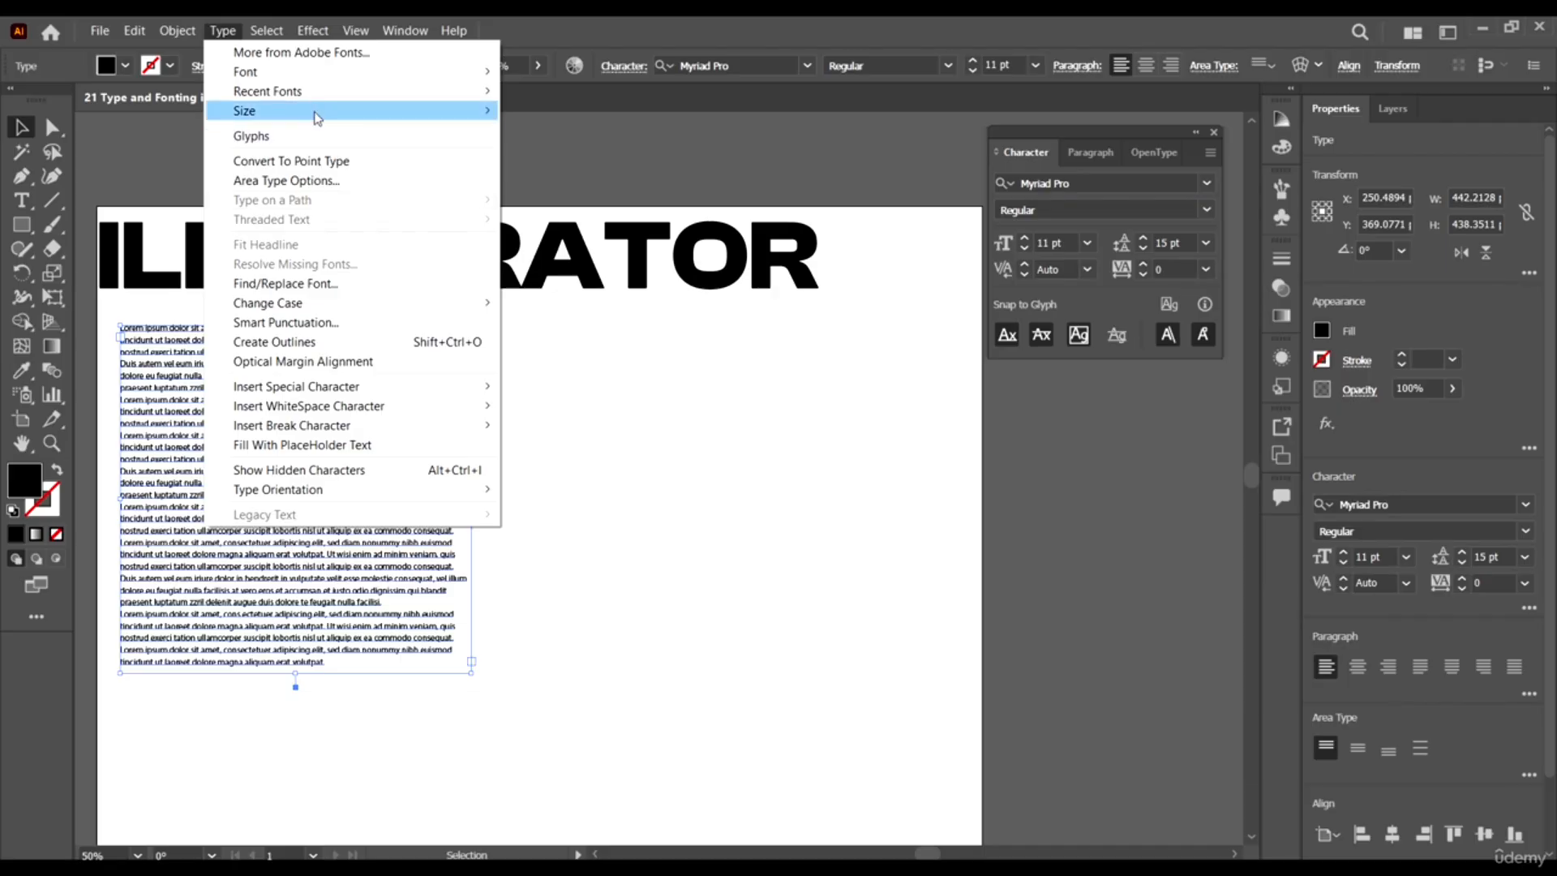
mouse_move(331, 101)
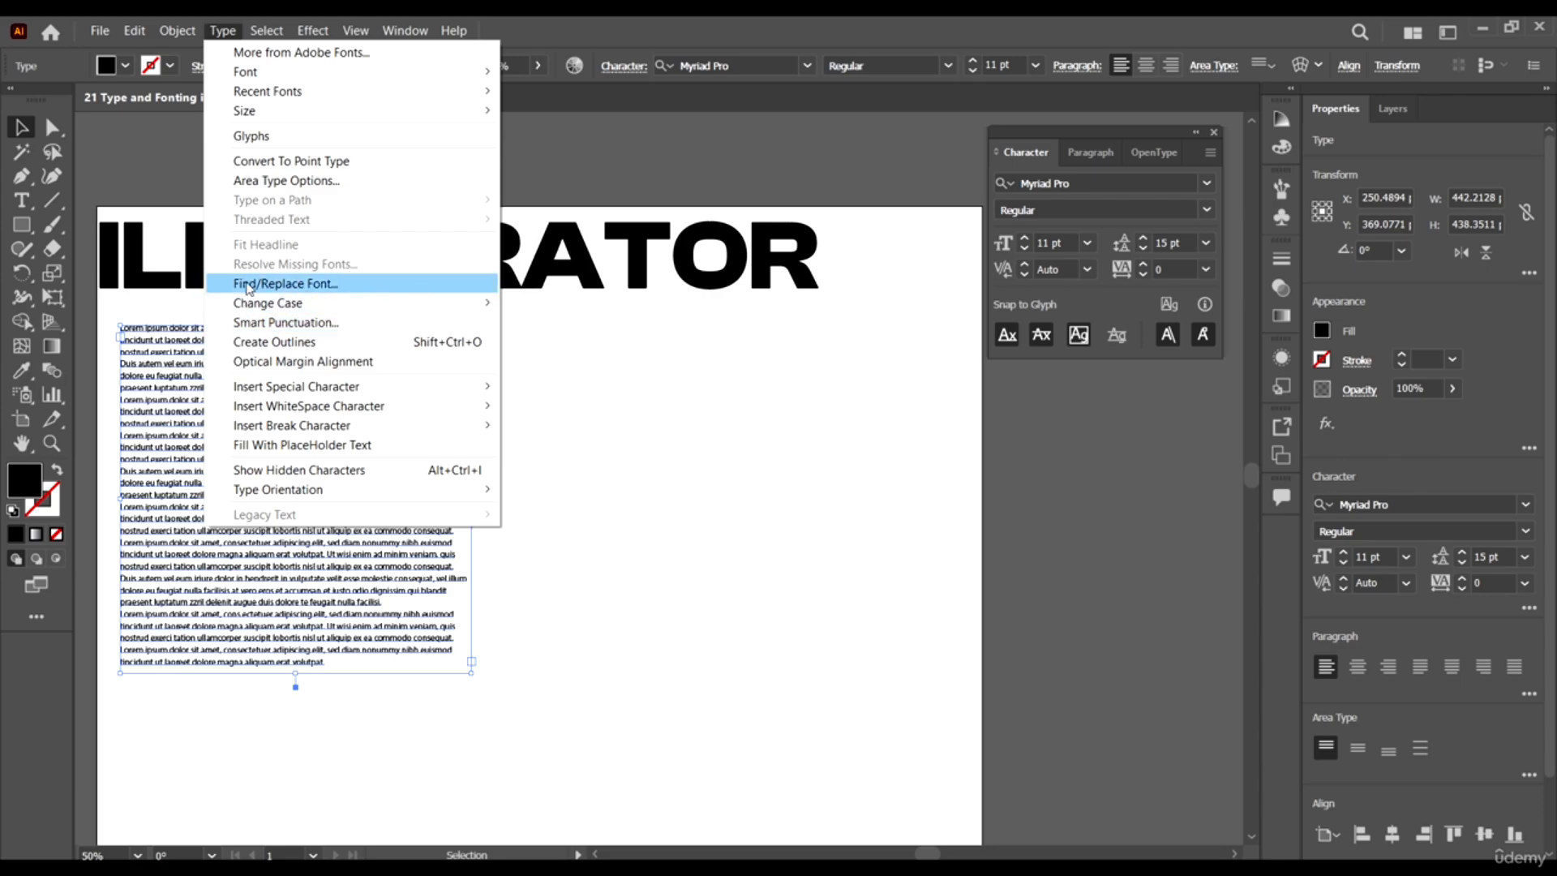
click(293, 302)
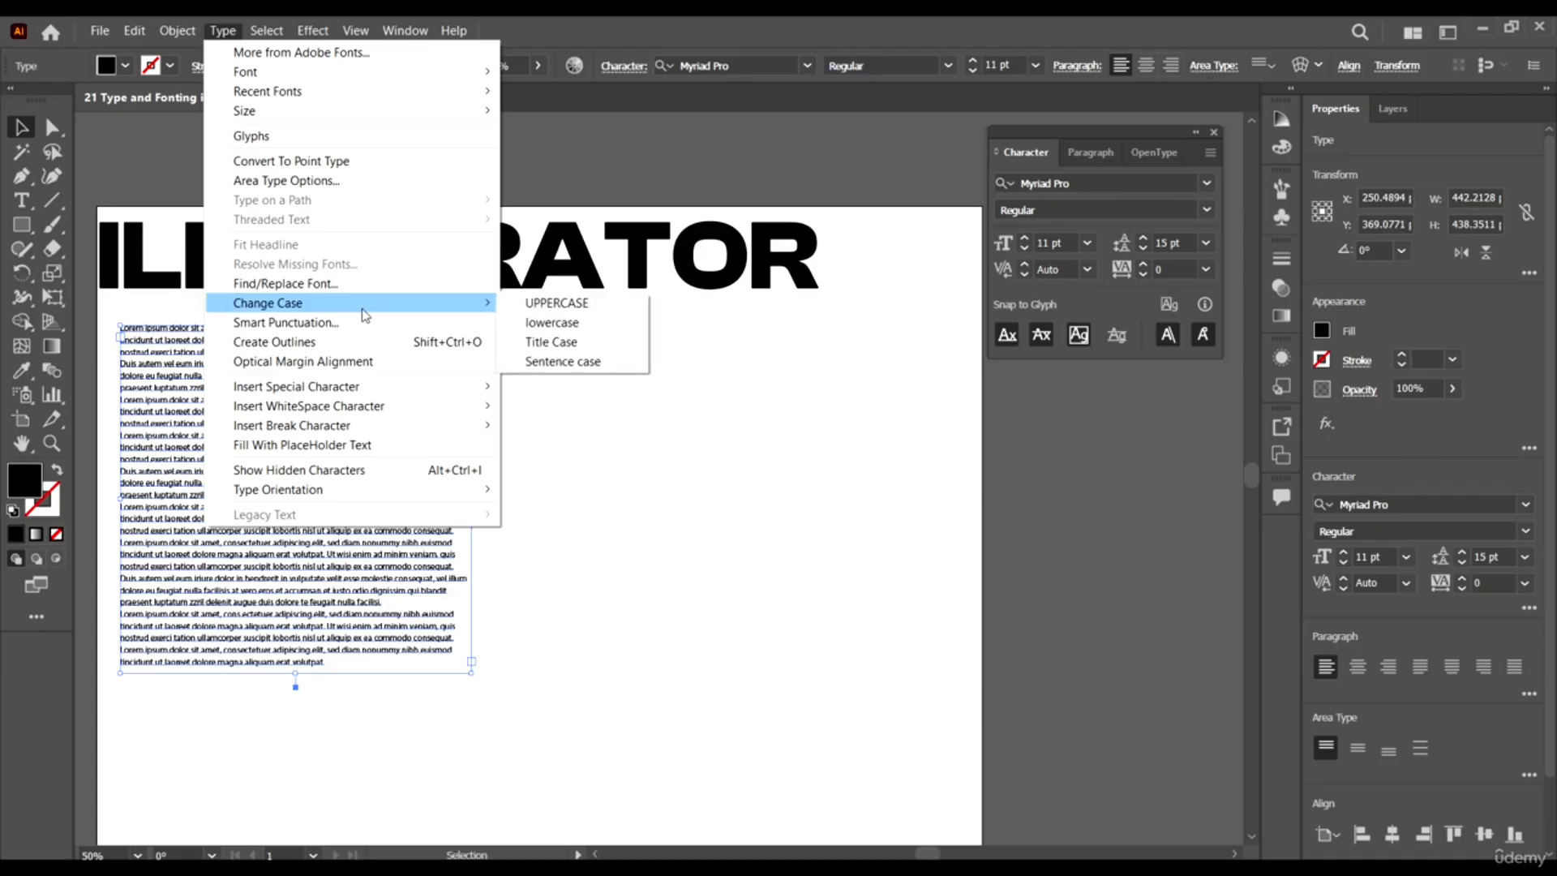
click(783, 542)
Select the ILLUSTRATOR heading and change its case to lowercase.
click(621, 234)
scroll(466, 234, left, 4)
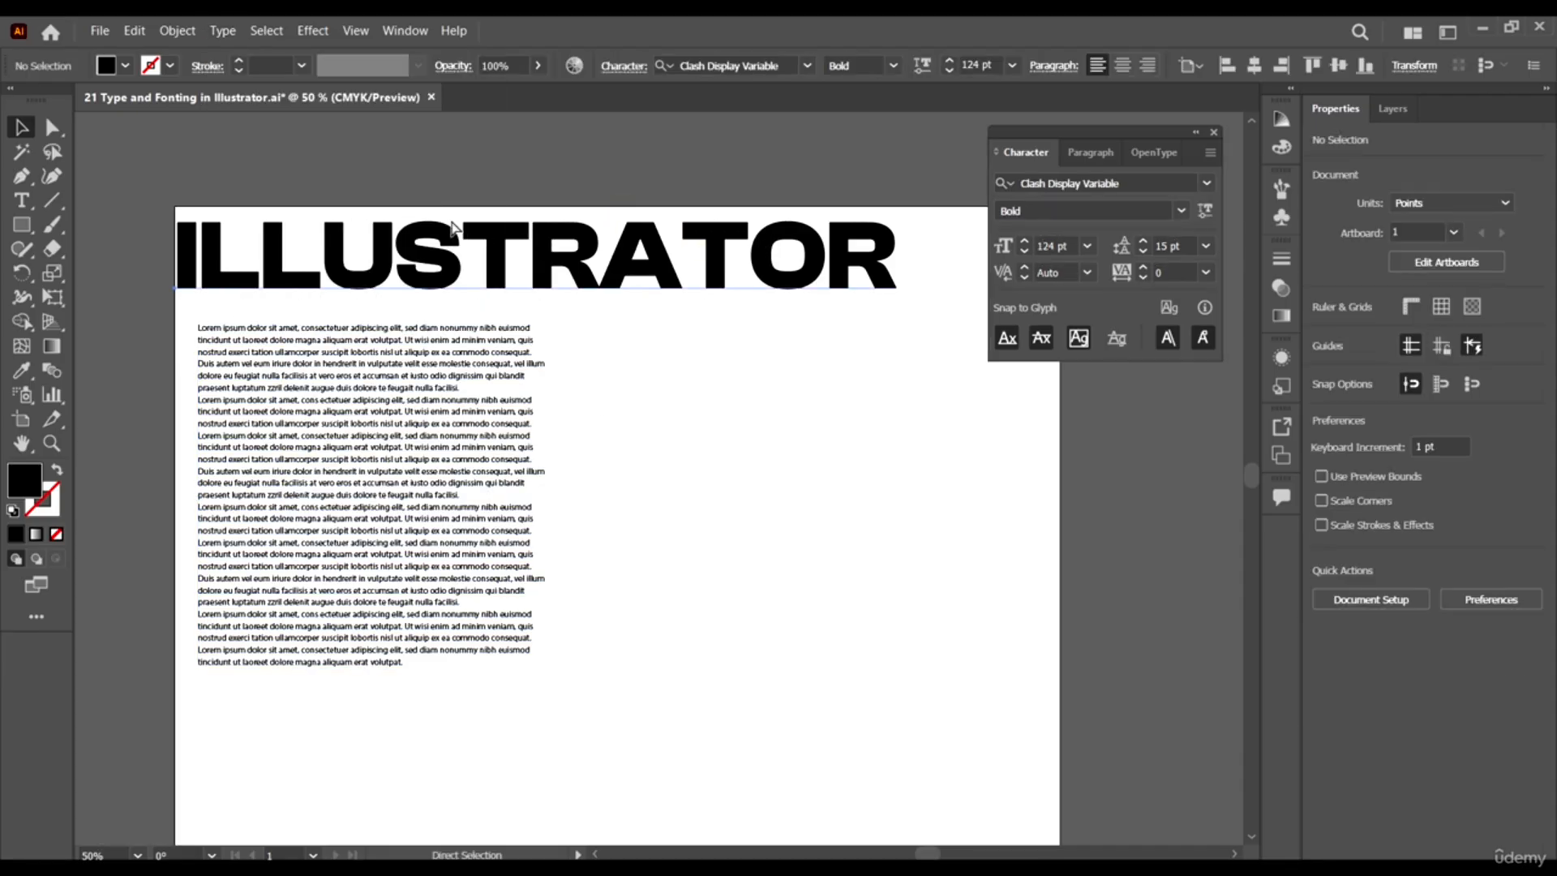
scroll(570, 282, up, 3)
click(596, 328)
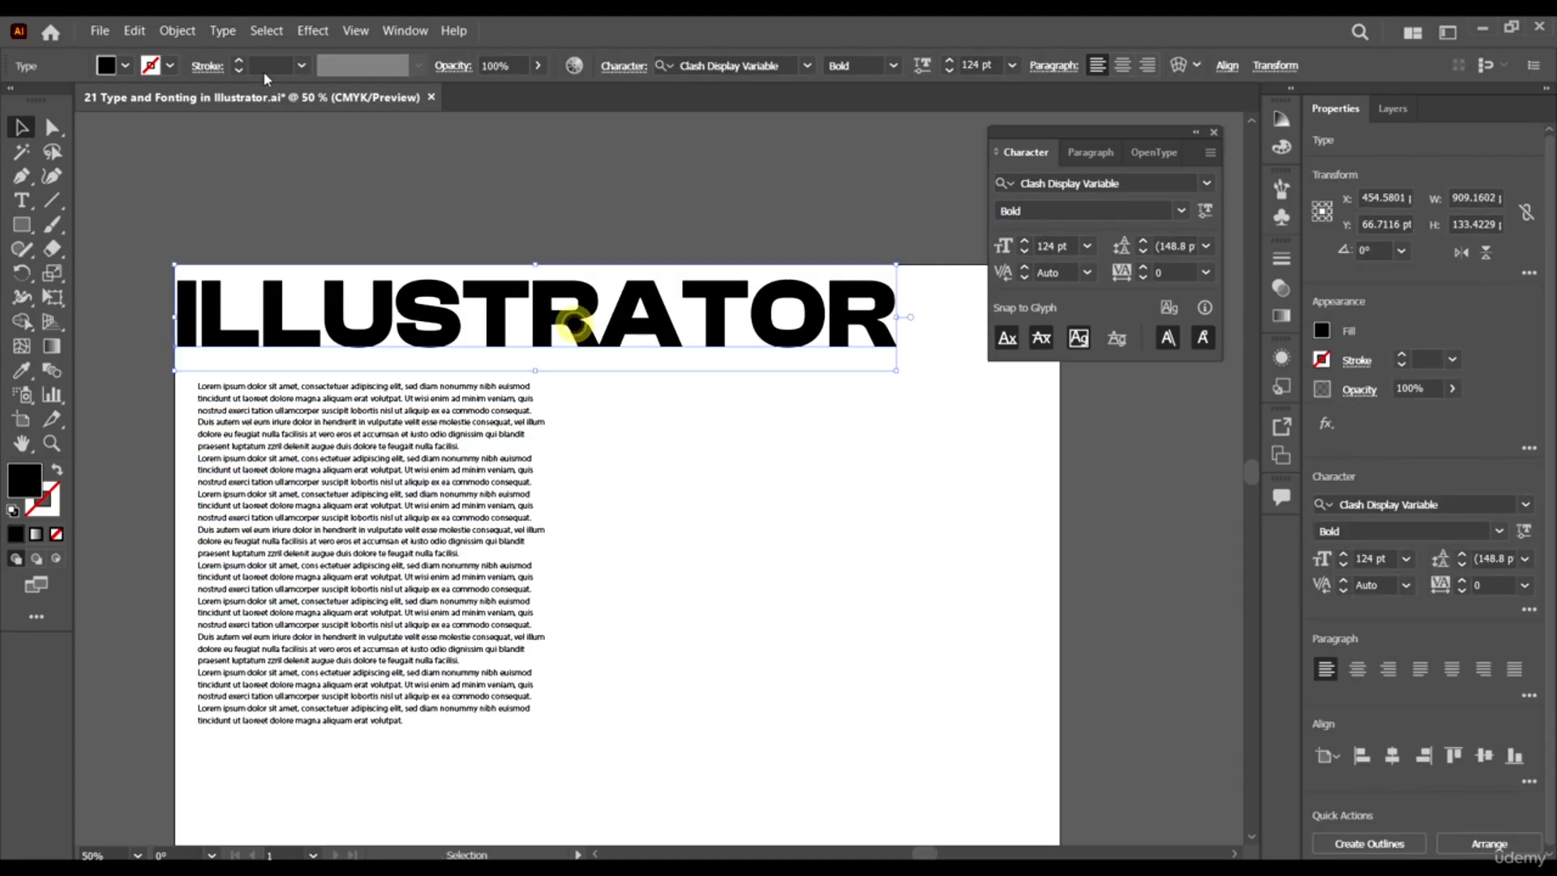
click(222, 31)
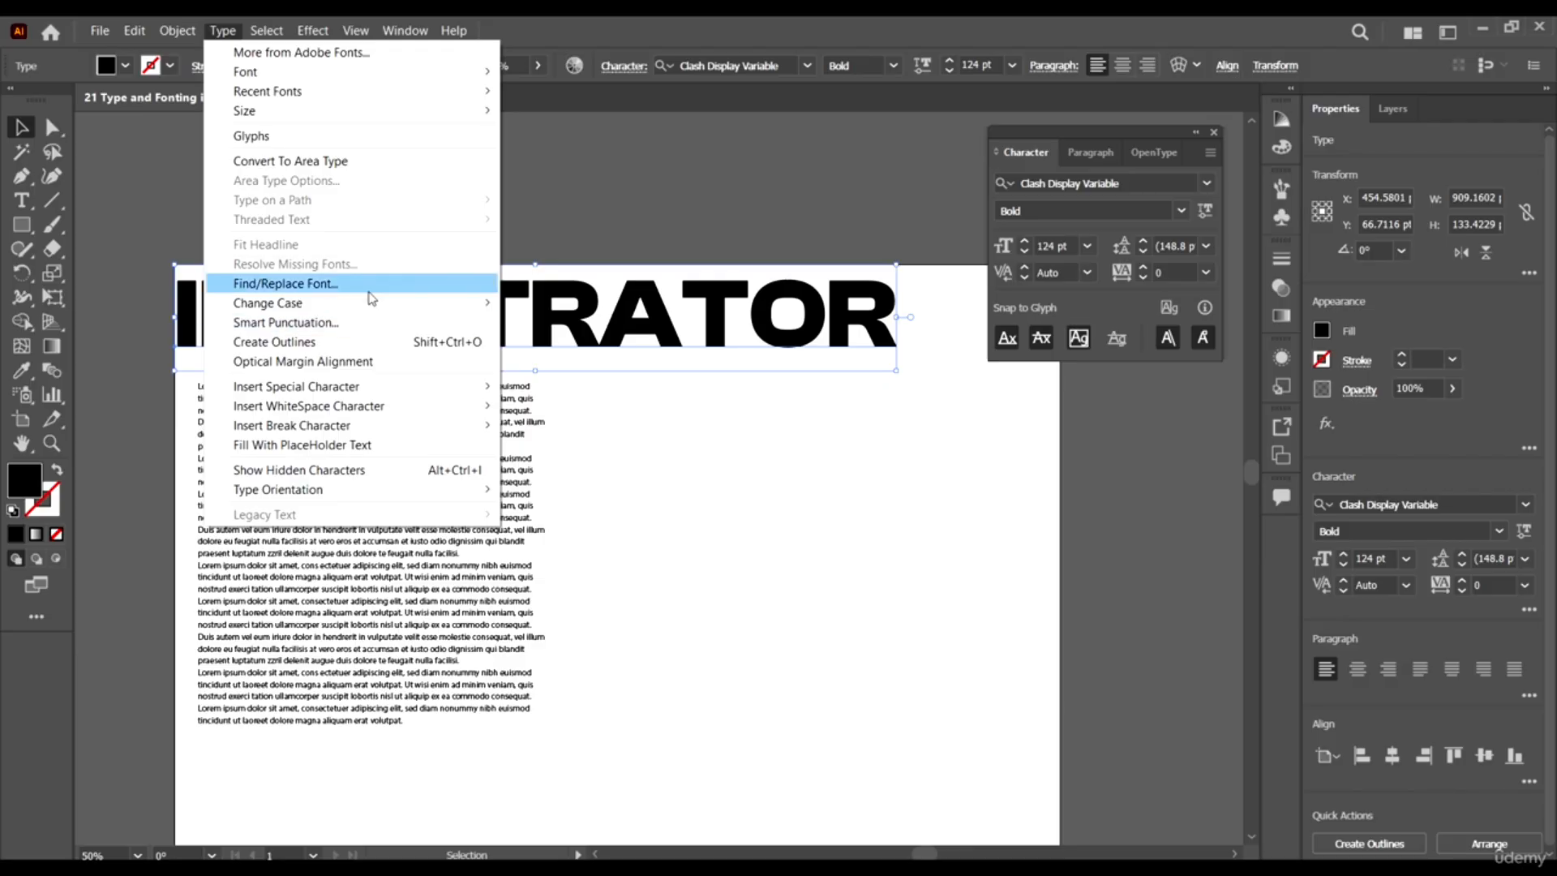
mouse_move(393, 315)
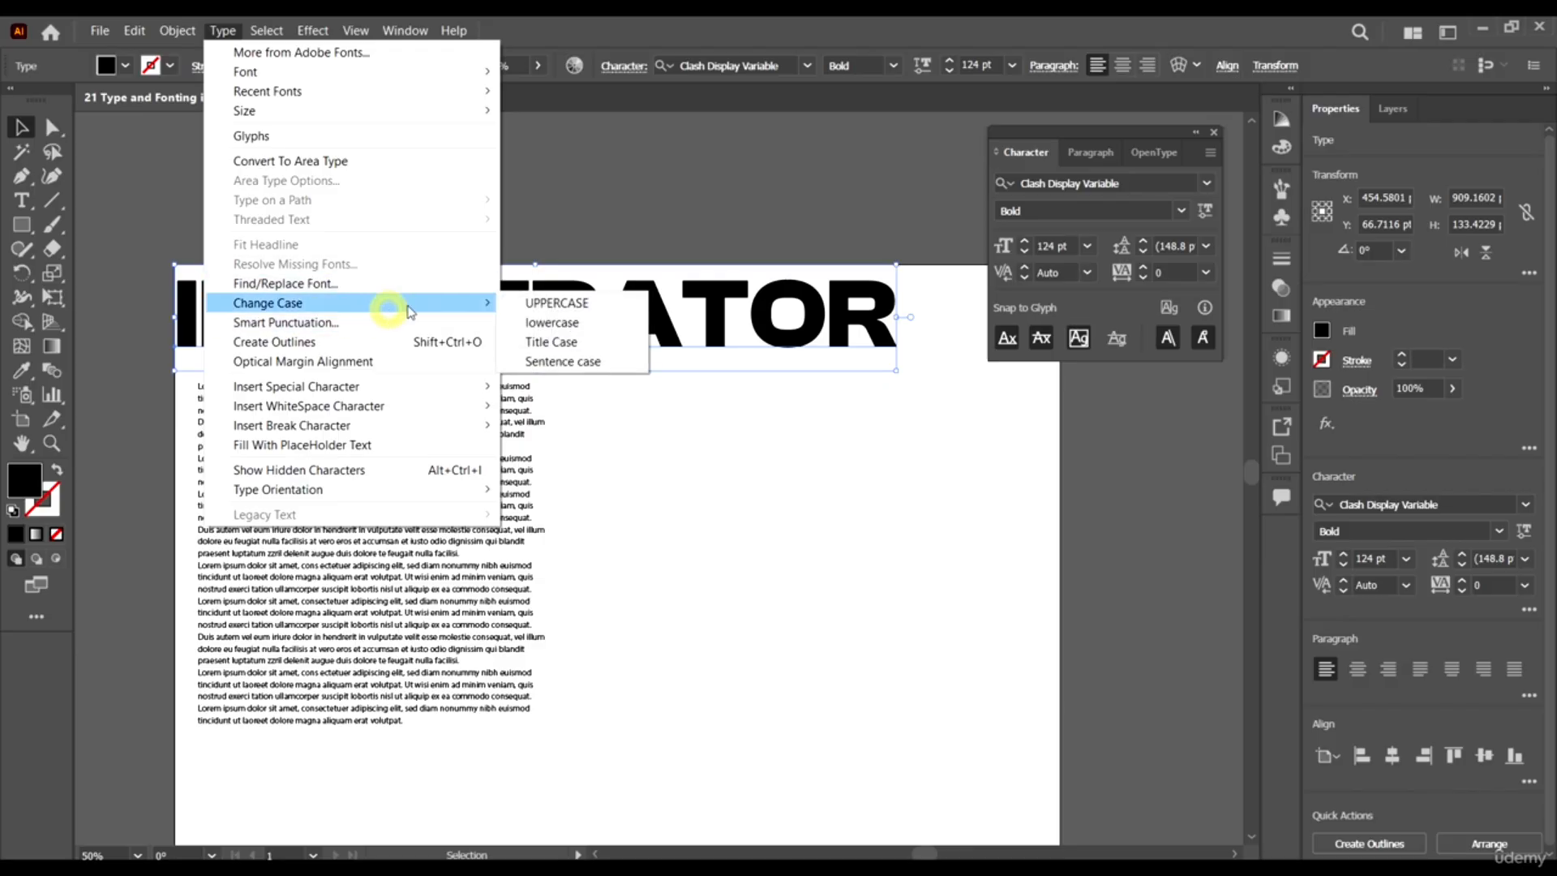
click(590, 323)
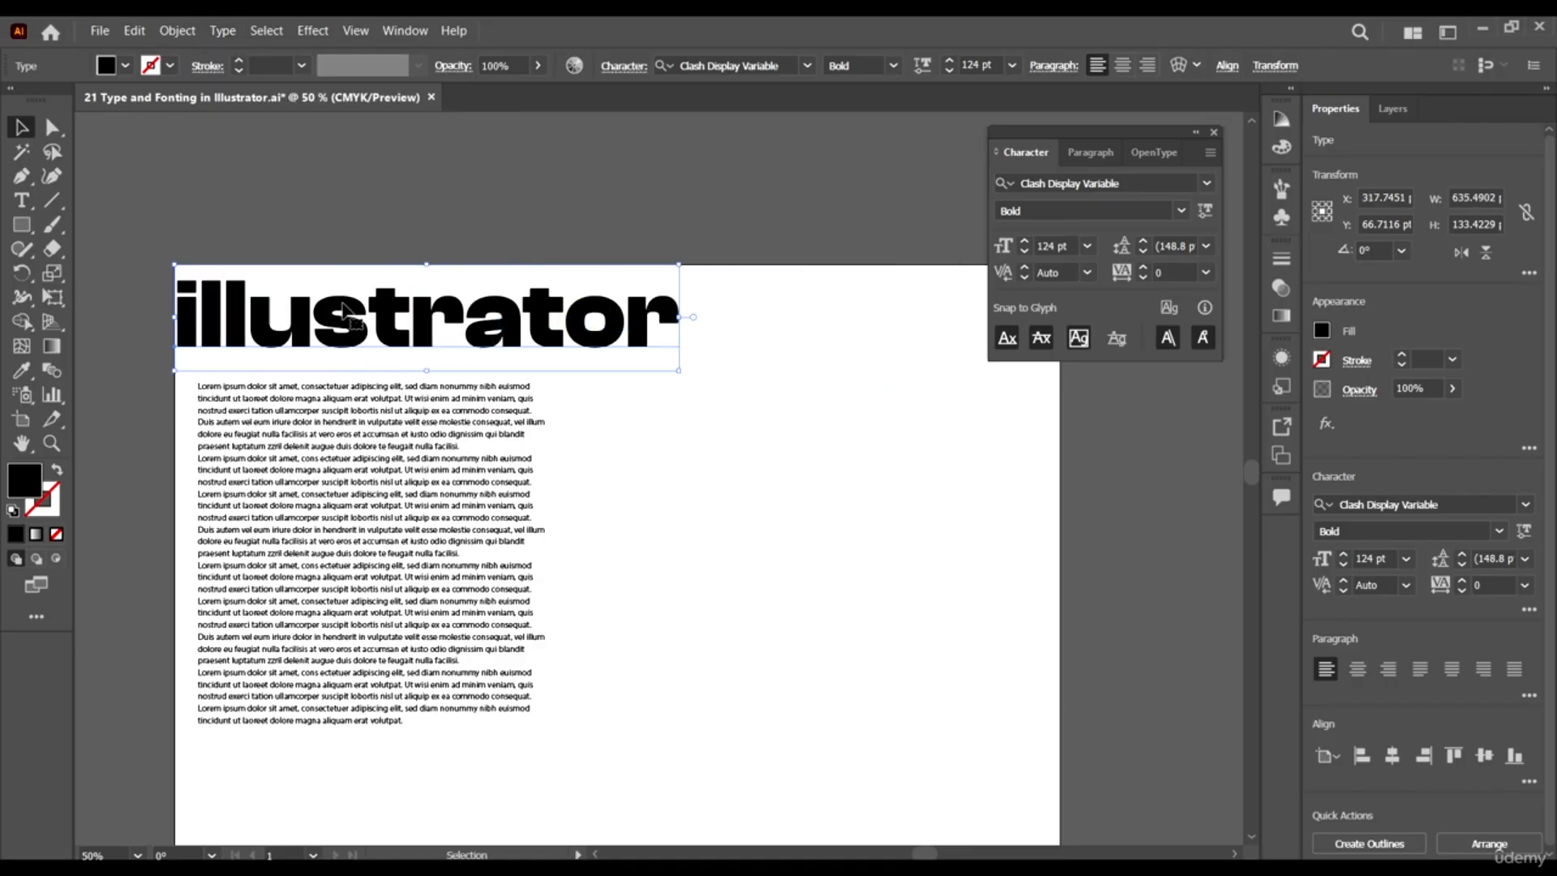
scroll(405, 365, down, 3)
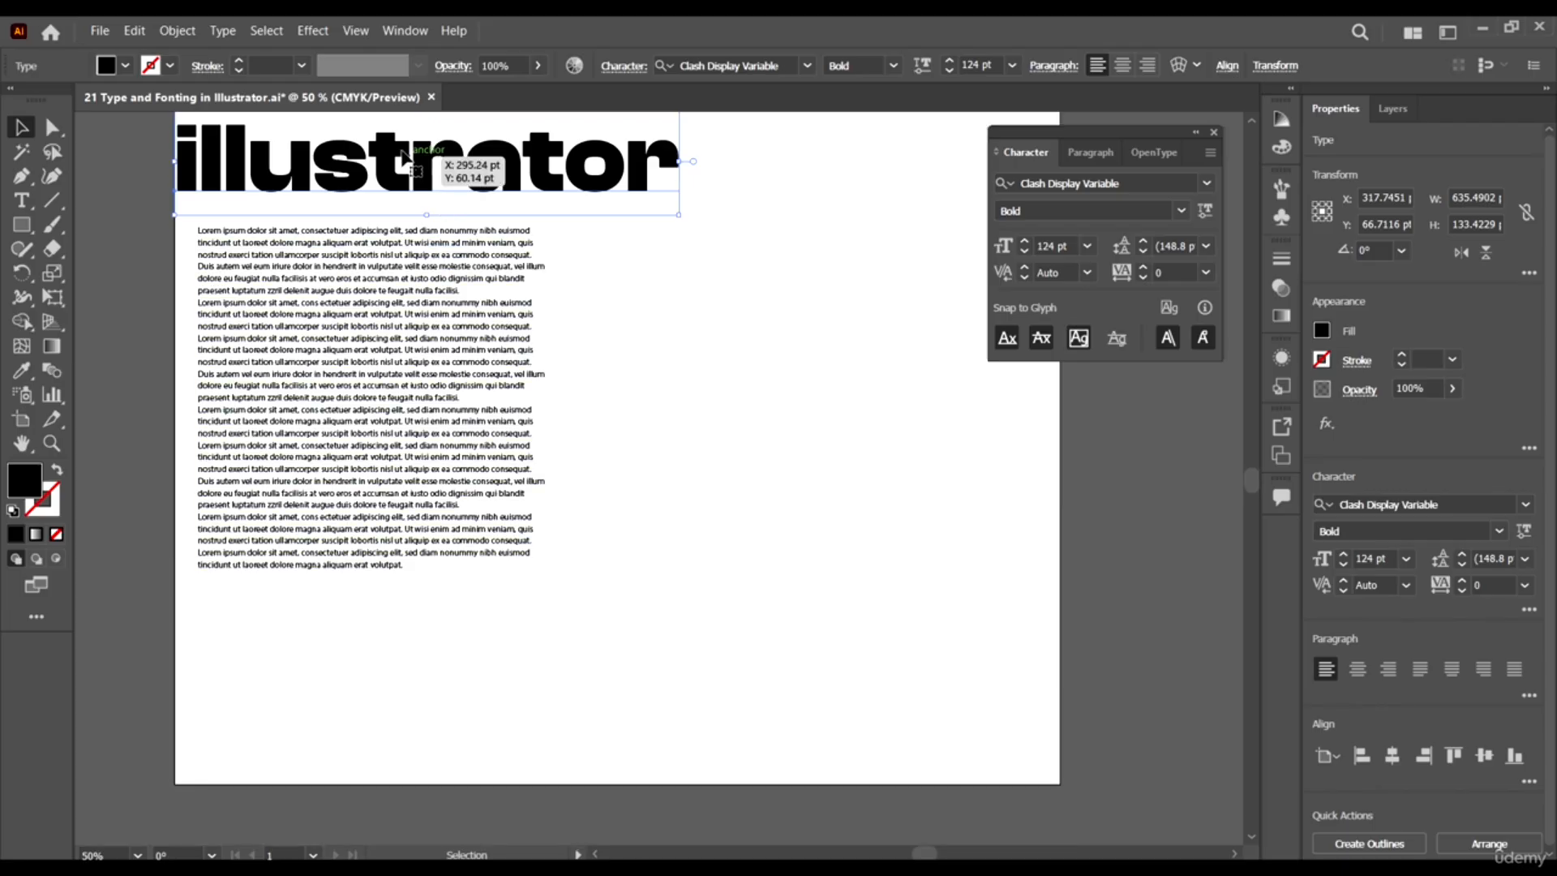
Try the lowercase illustrator heading in Title Case and in Sentence case.
click(222, 30)
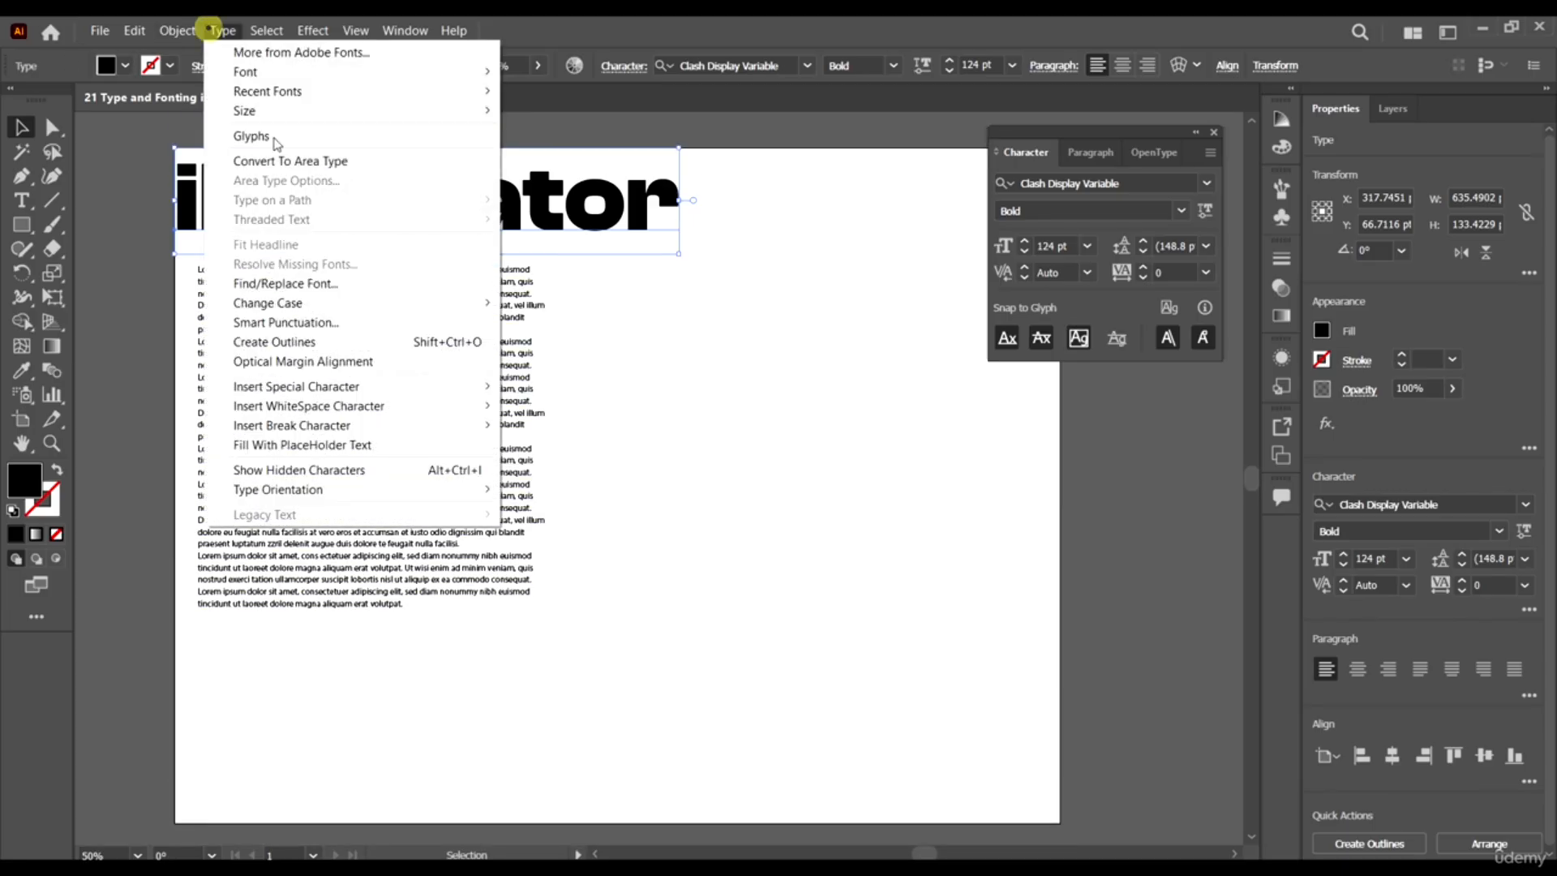
mouse_move(268, 304)
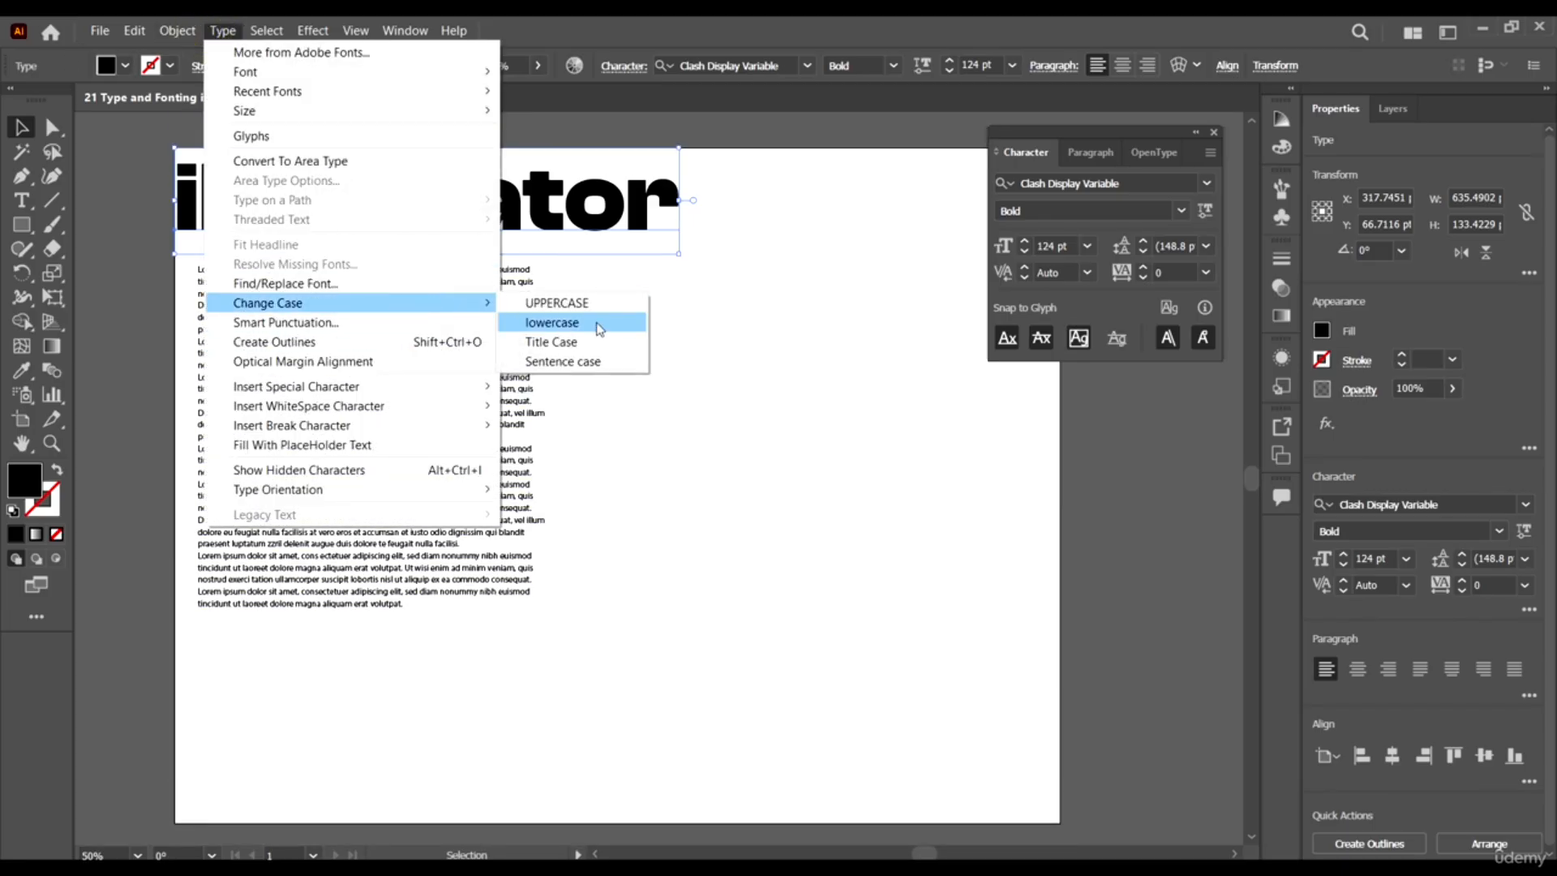
click(580, 343)
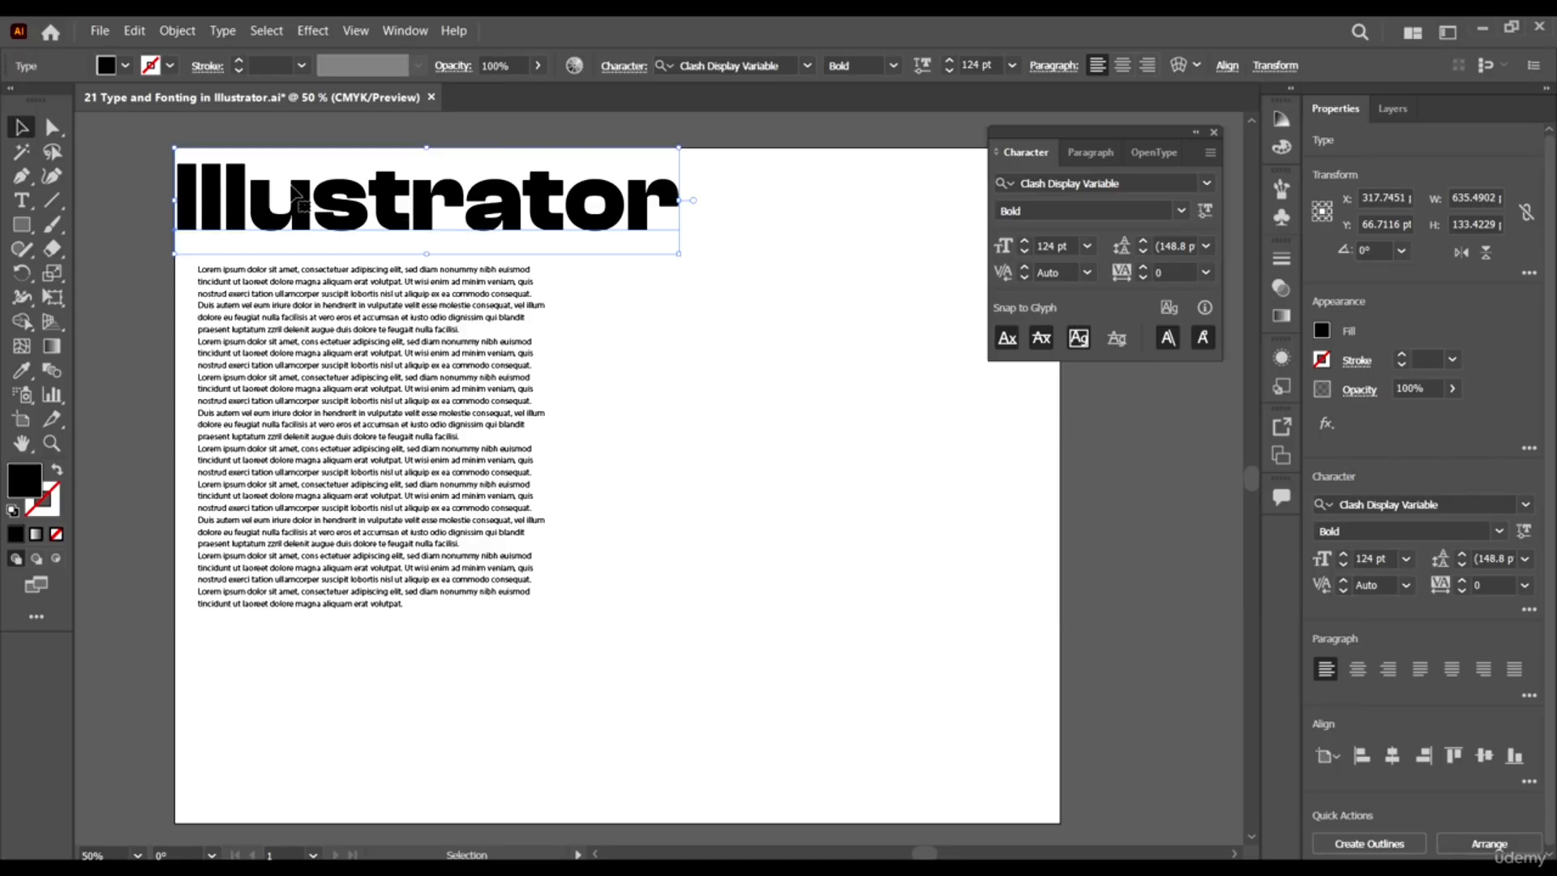
click(222, 30)
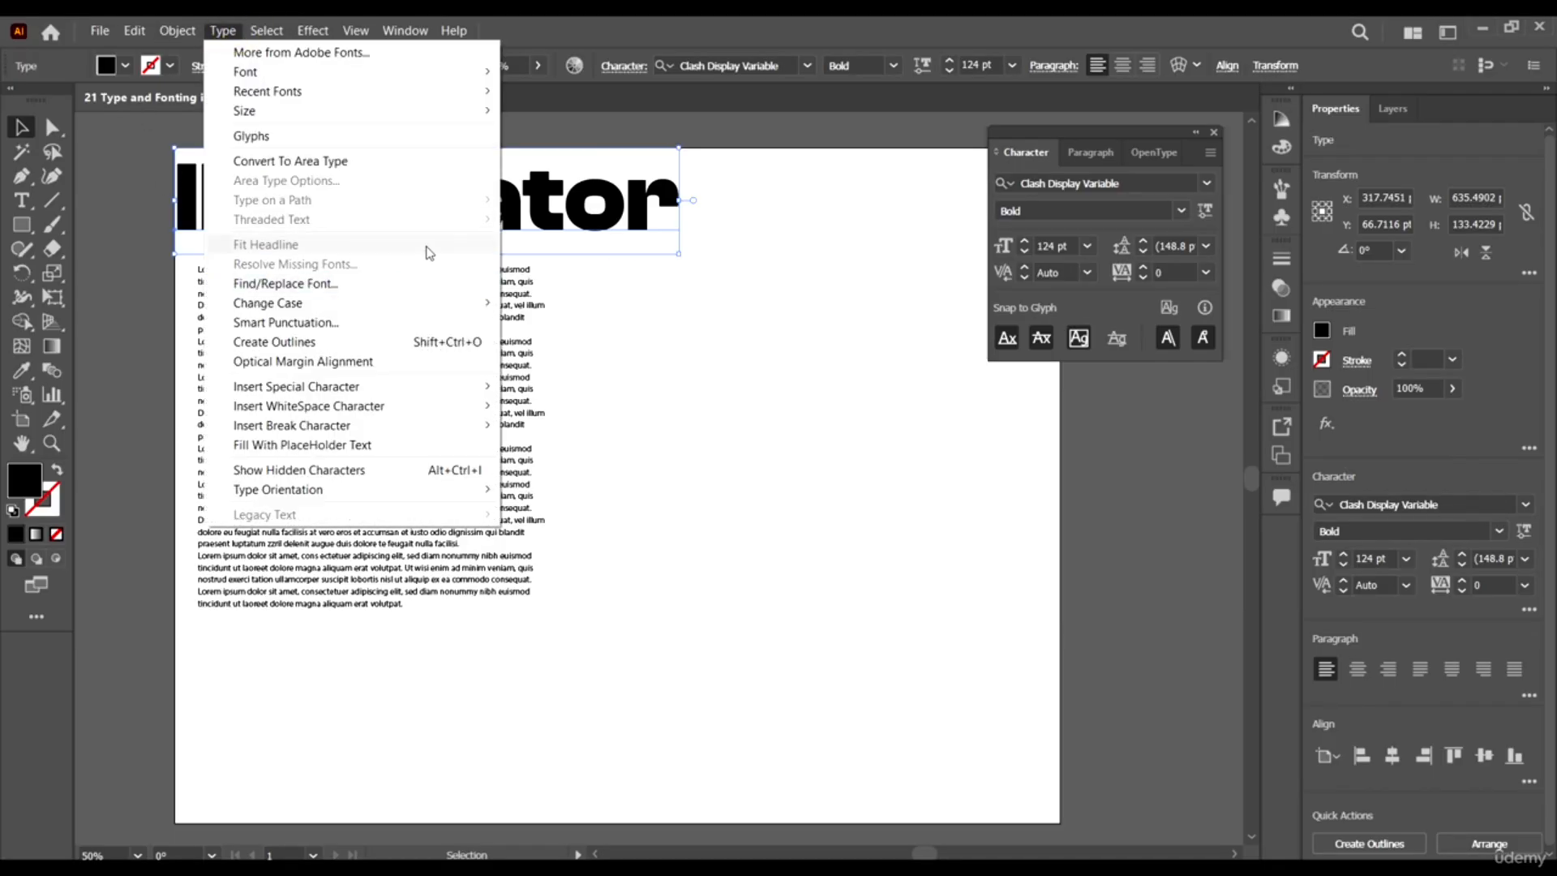
mouse_move(451, 303)
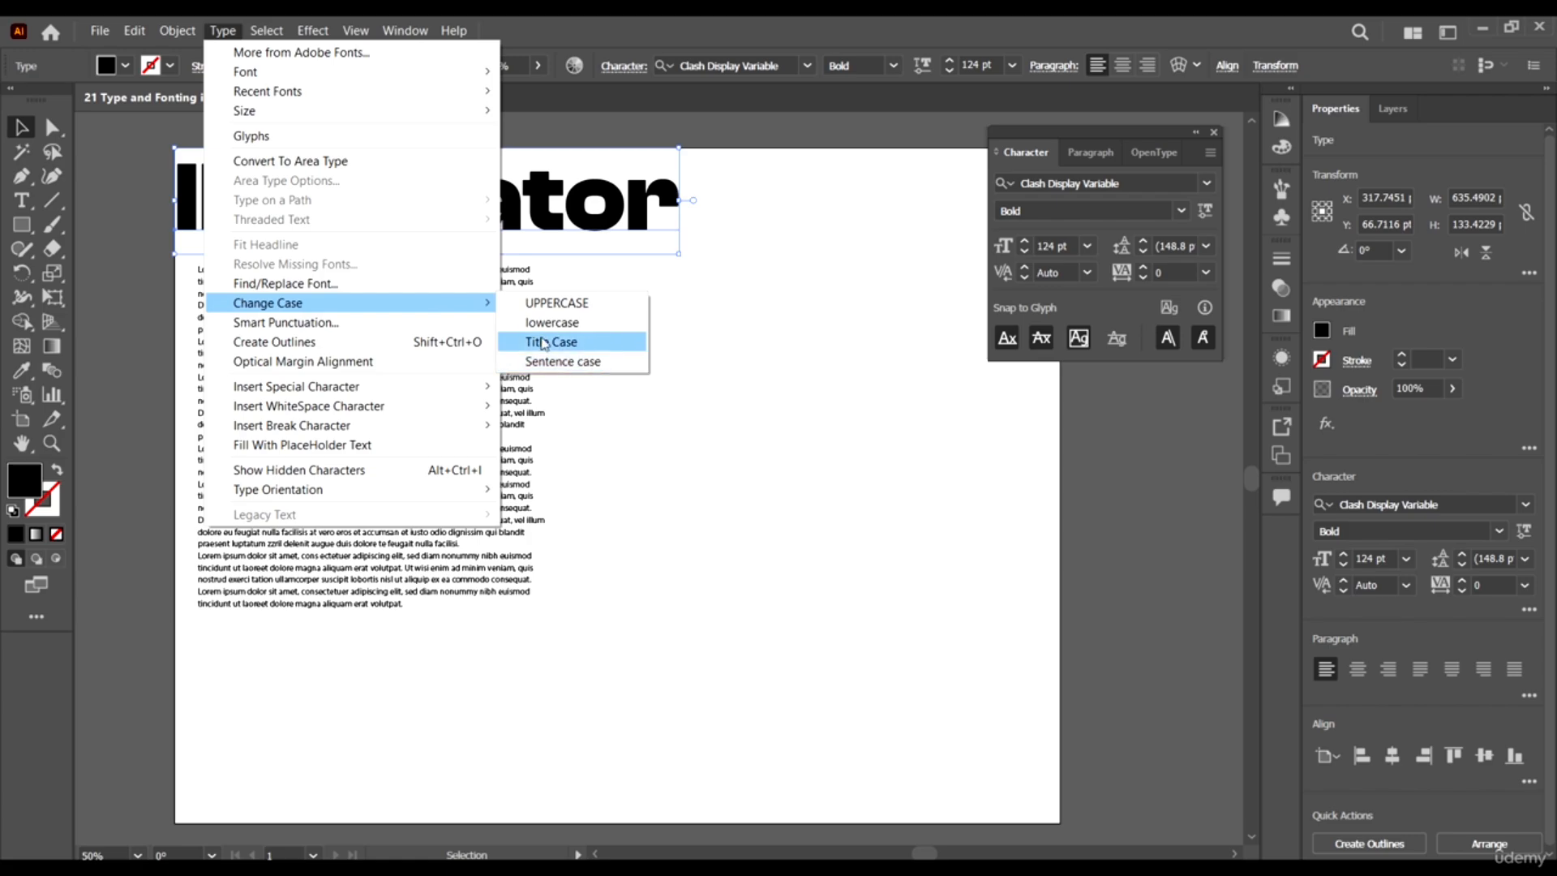
click(582, 365)
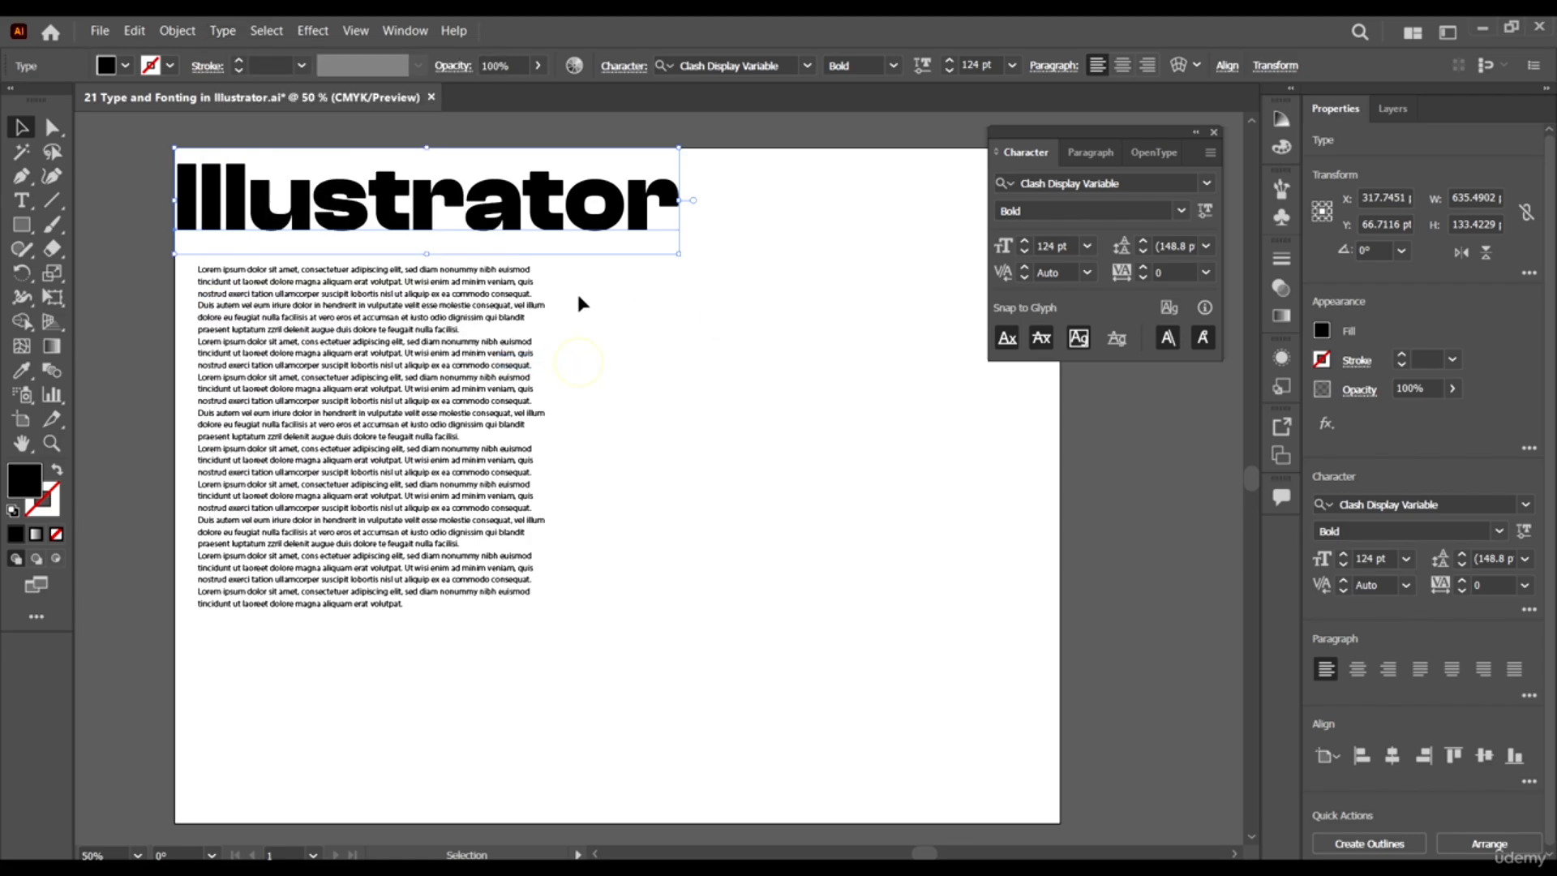
Add the word "adobe" after Illustrator in the heading and finish editing the text.
double_click(675, 214)
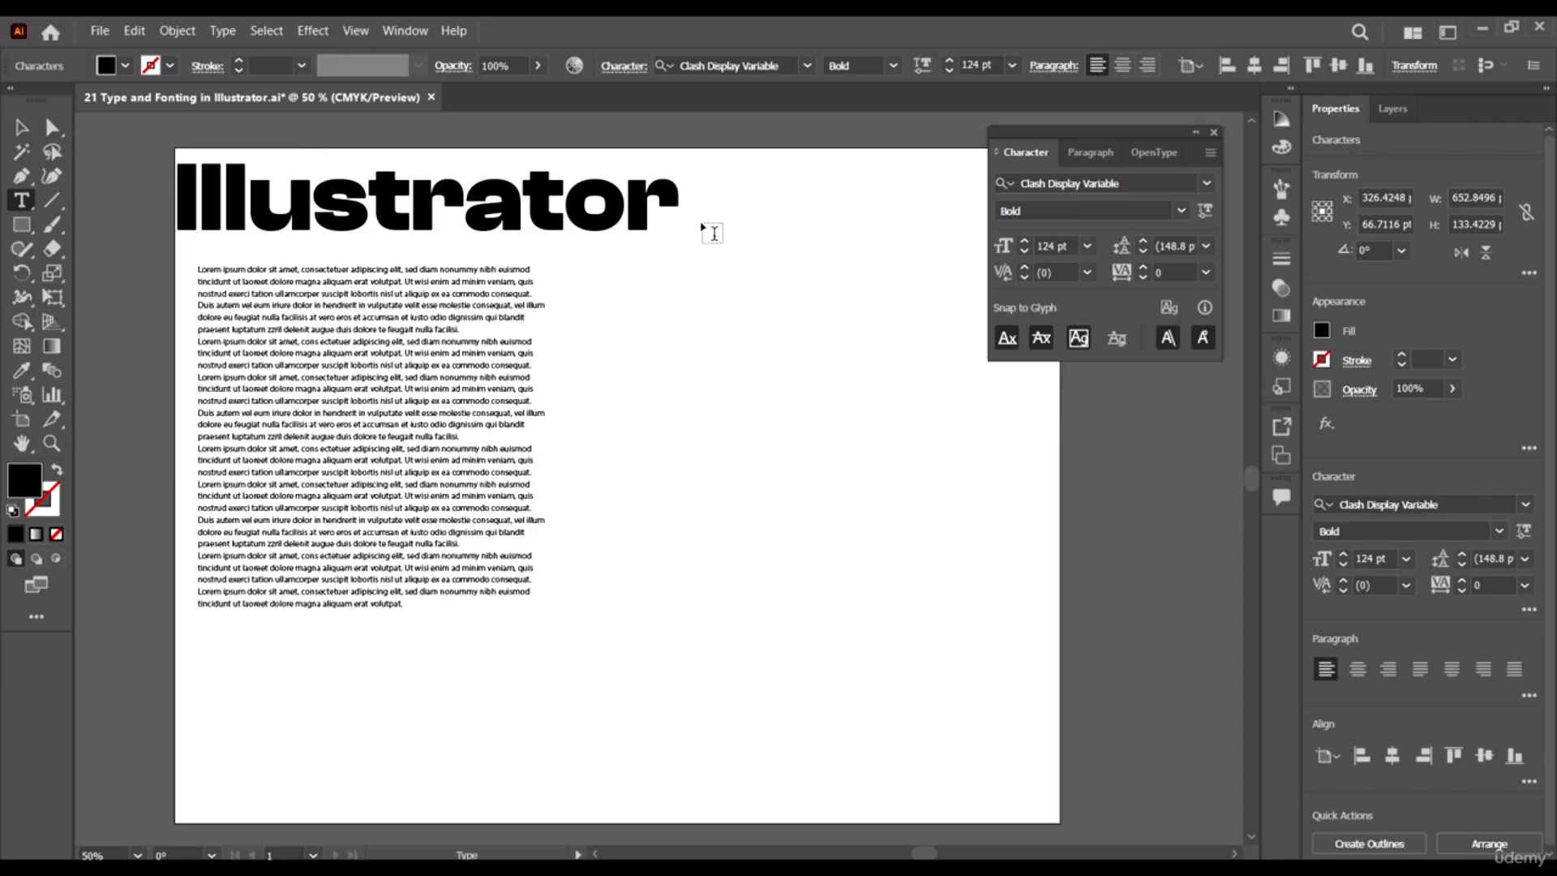
text(AD)
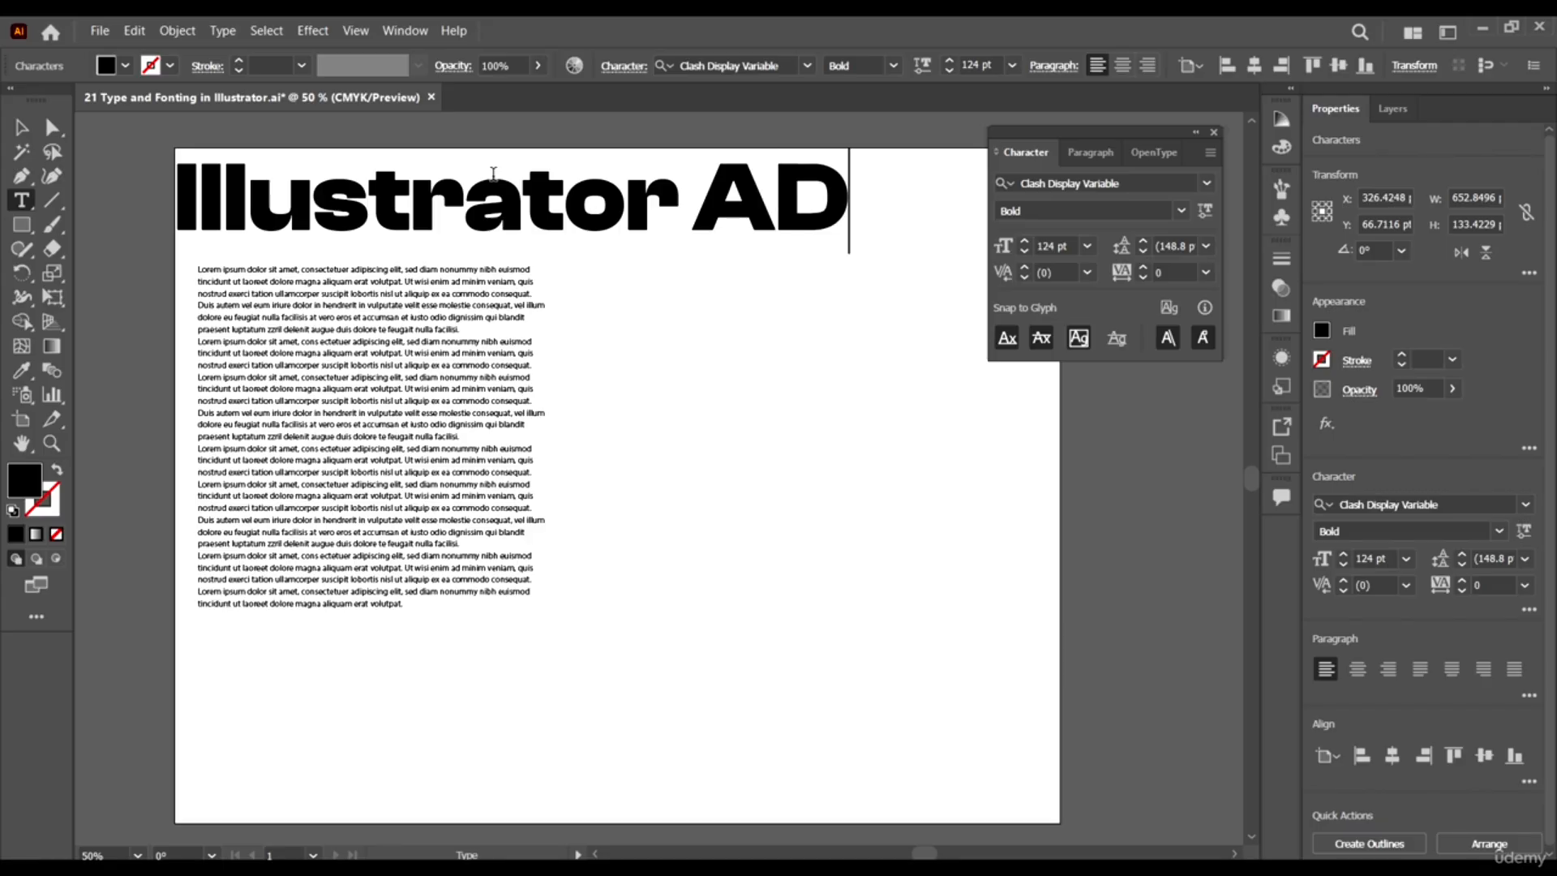
key(BackSpace)
key(BackSpace)
key(BackSpace)
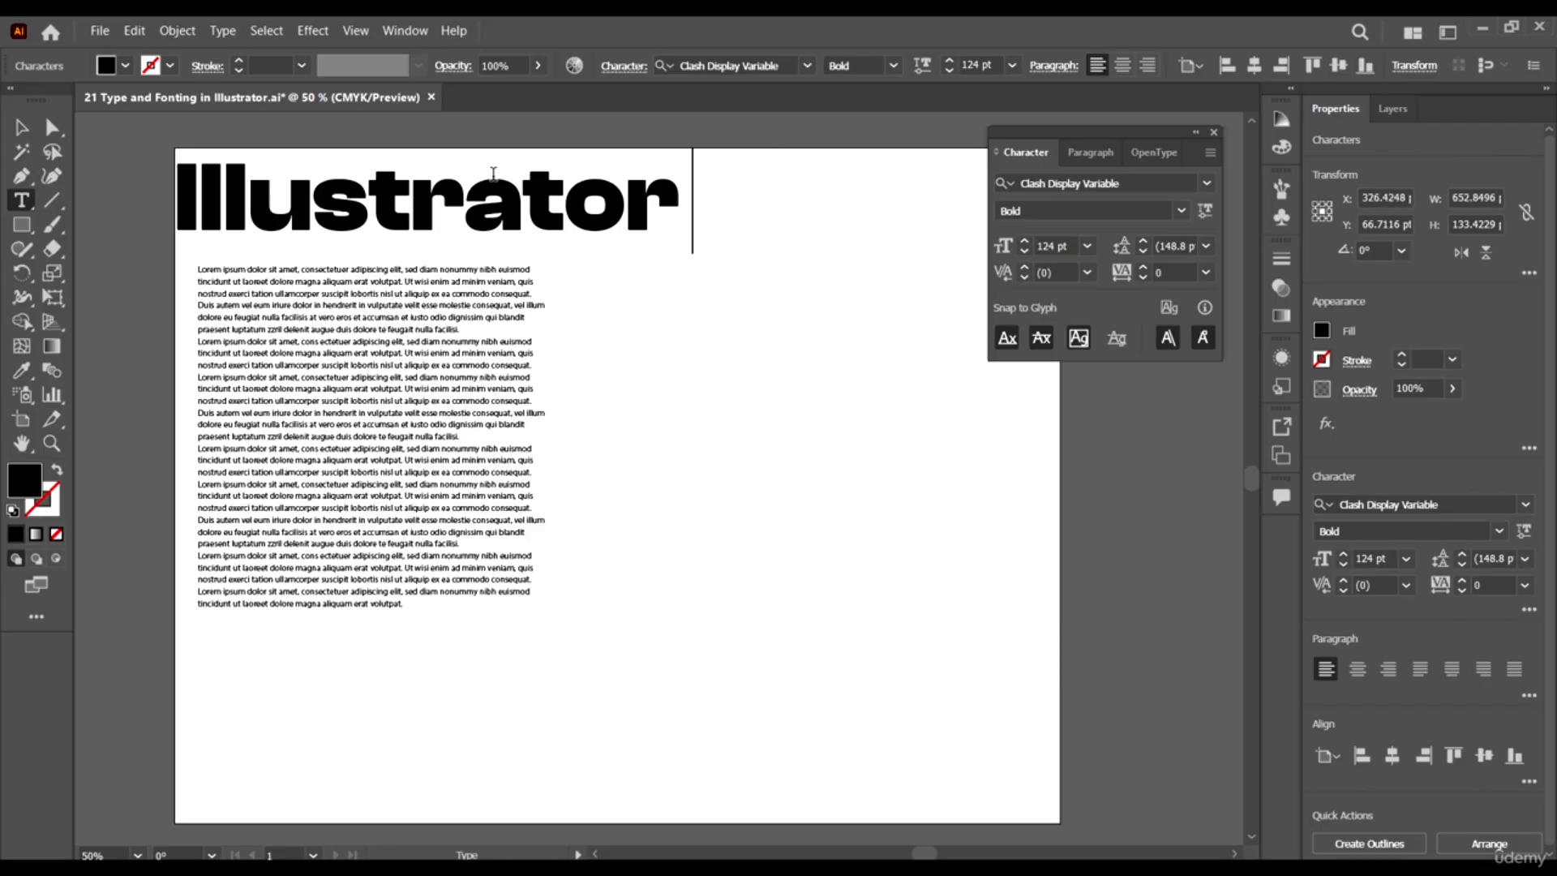
text(a)
text(dobe)
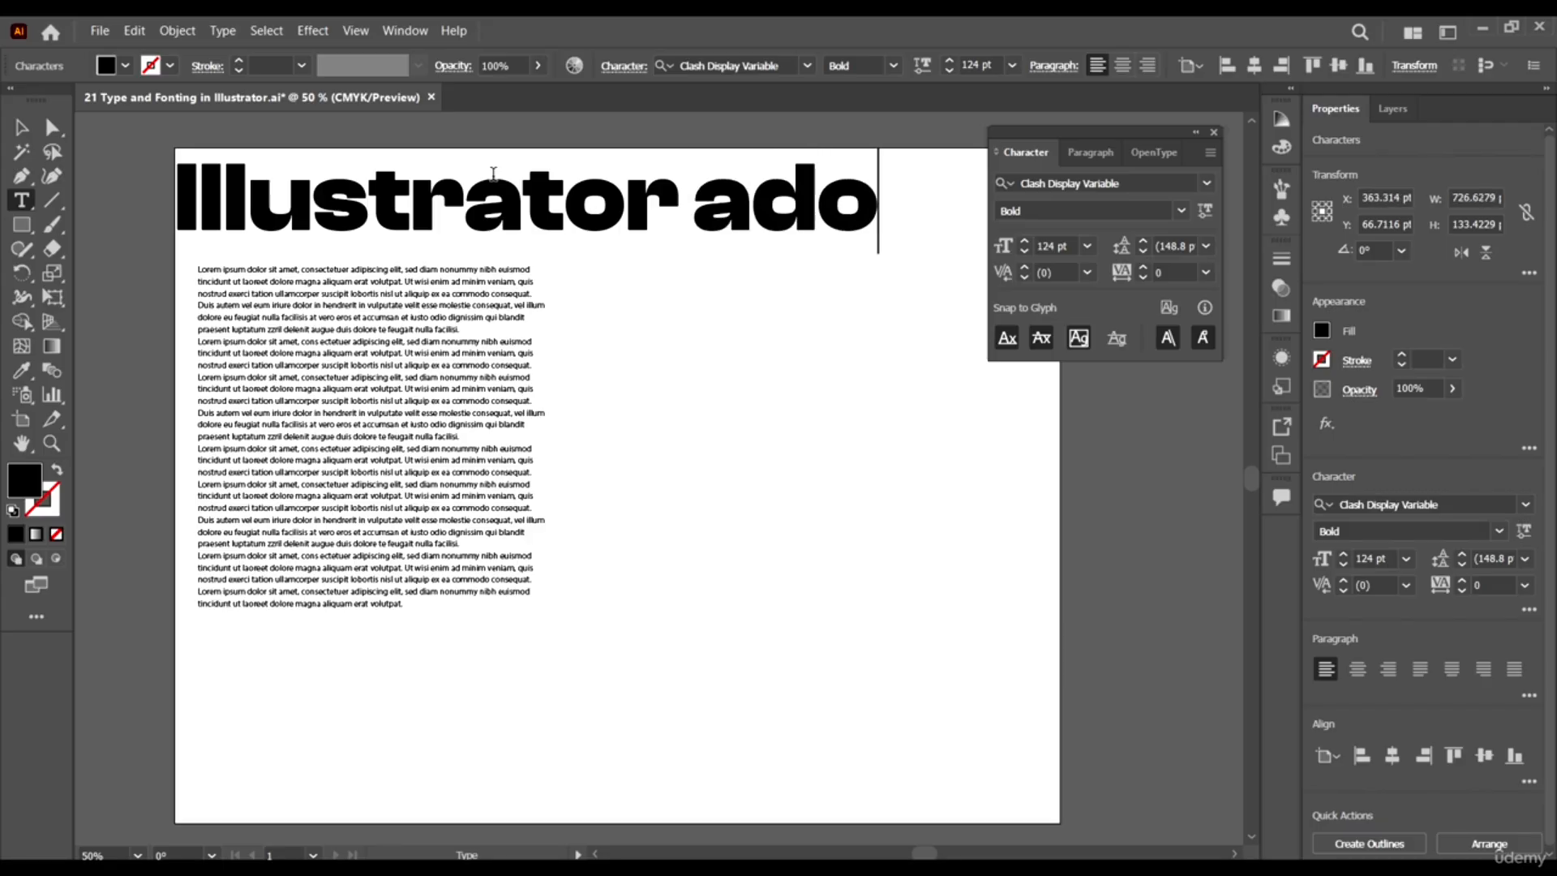
click(23, 127)
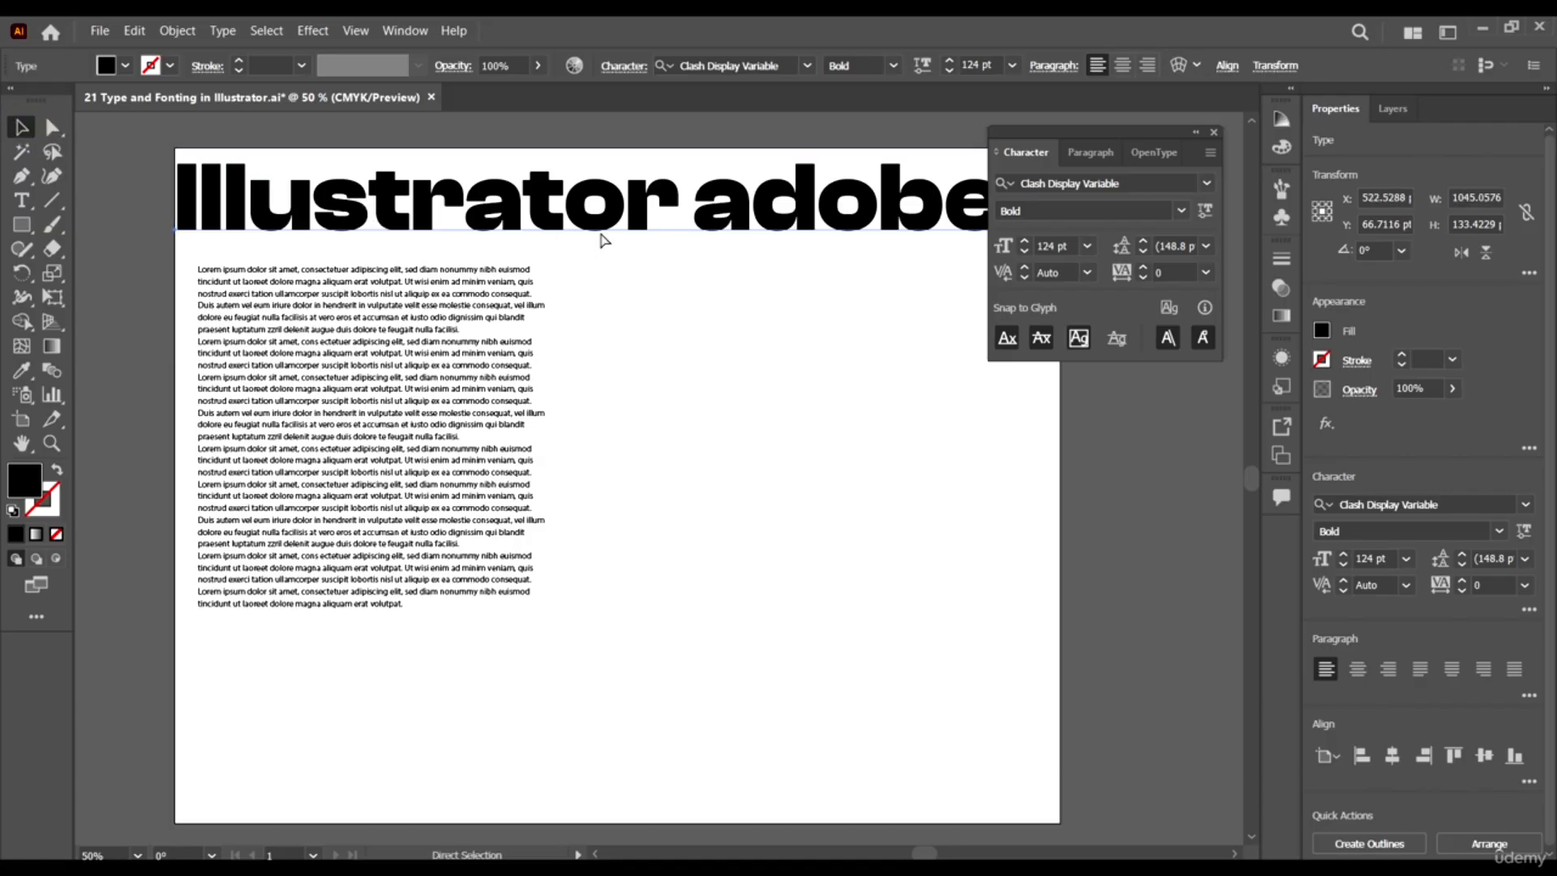
Try Sentence case on the two-word Illustrator adobe heading.
scroll(600, 236, right, 1)
click(227, 31)
mouse_move(364, 302)
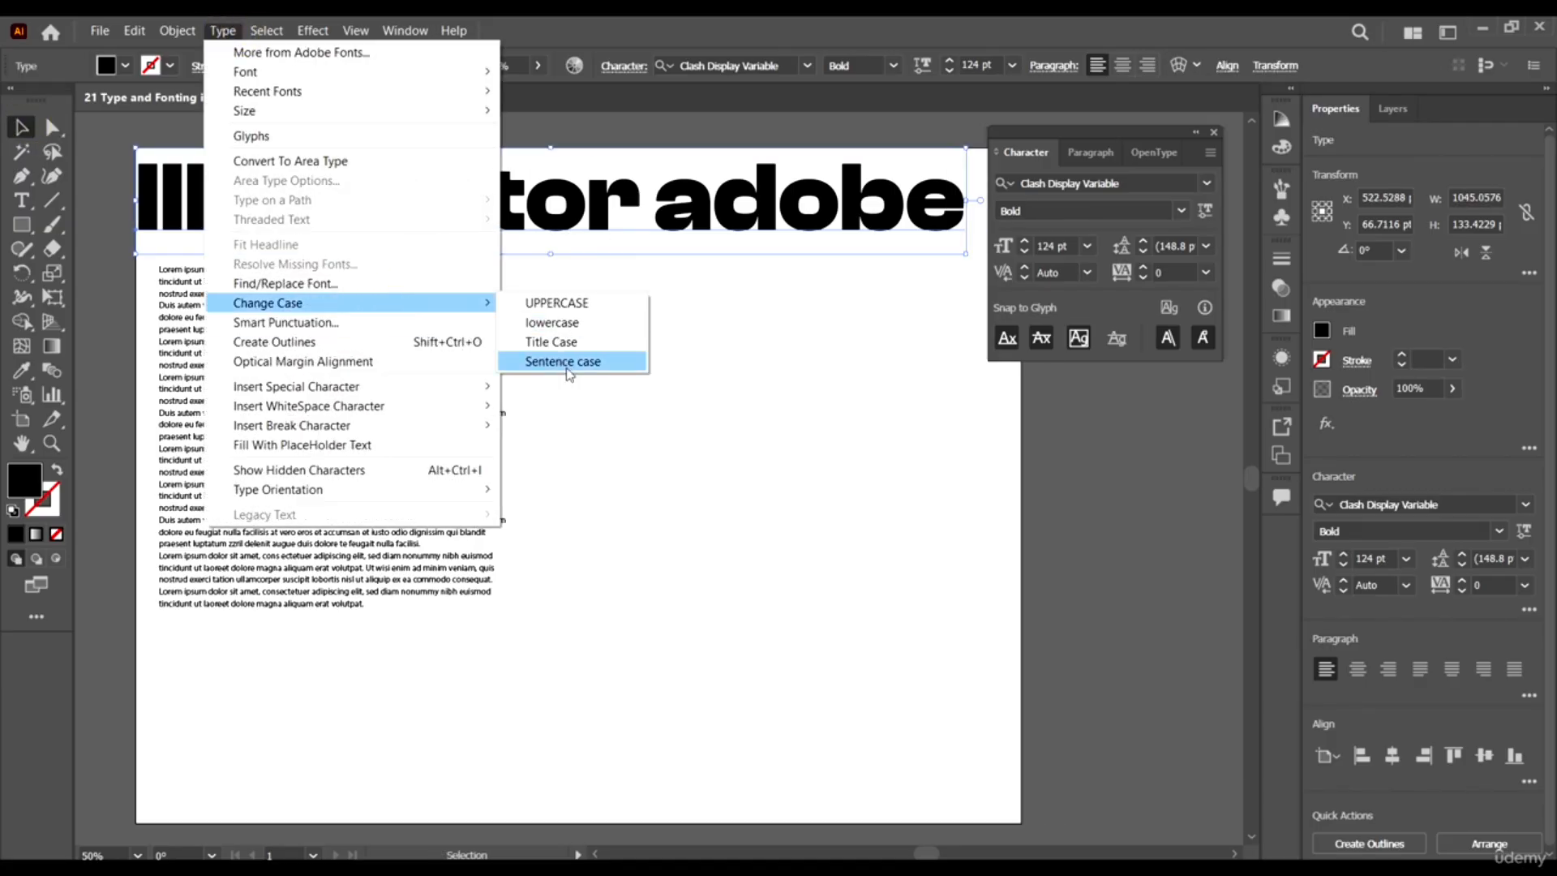
click(566, 361)
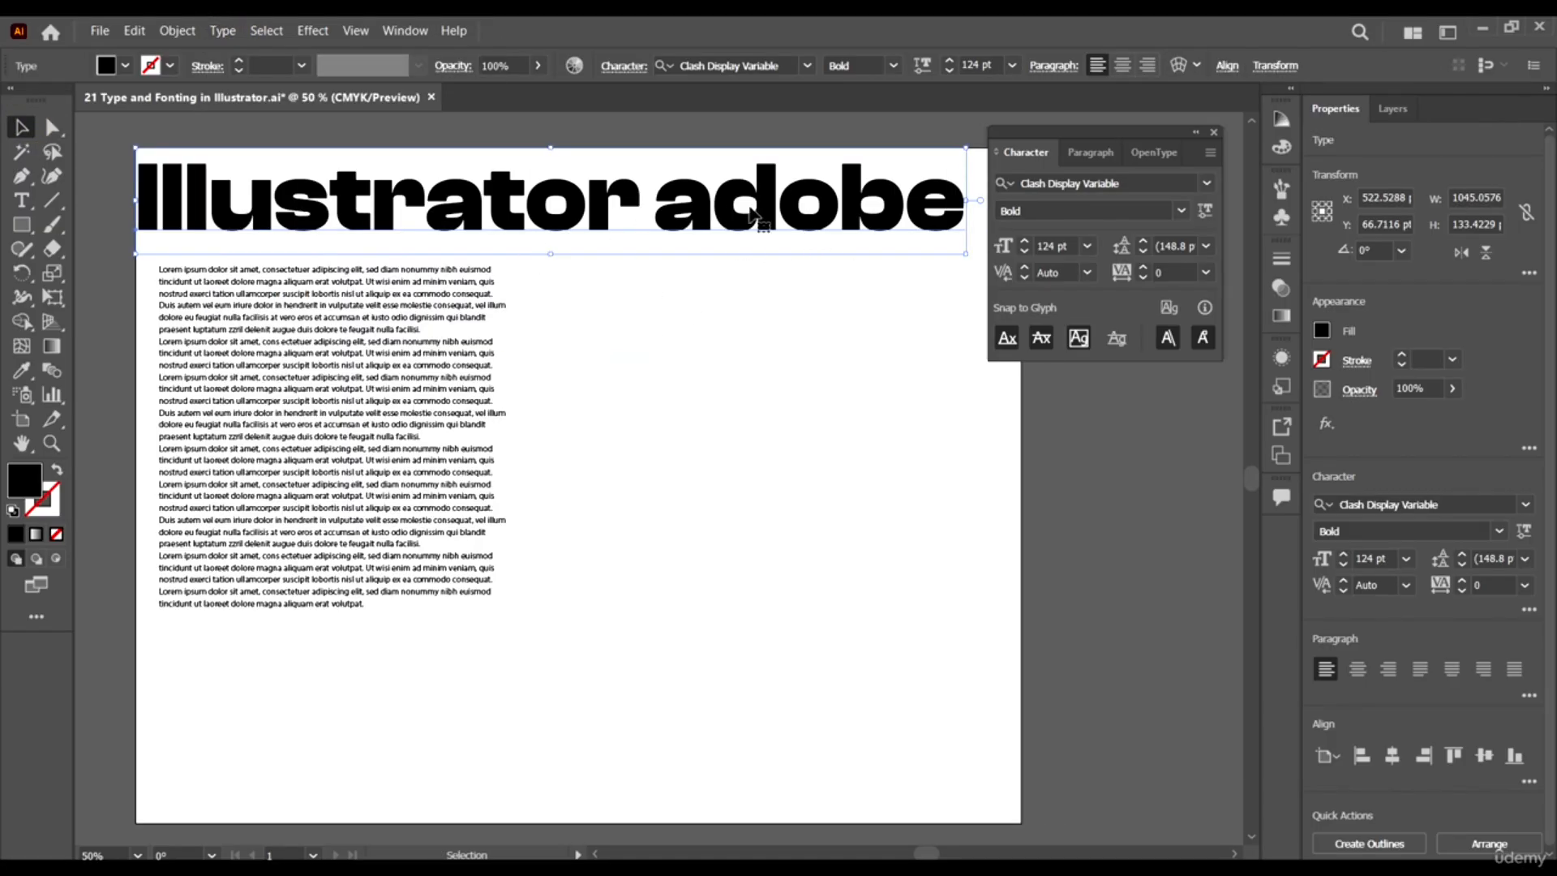
Try changing the case of the two-word heading to Title Case.
scroll(798, 308, up, 1)
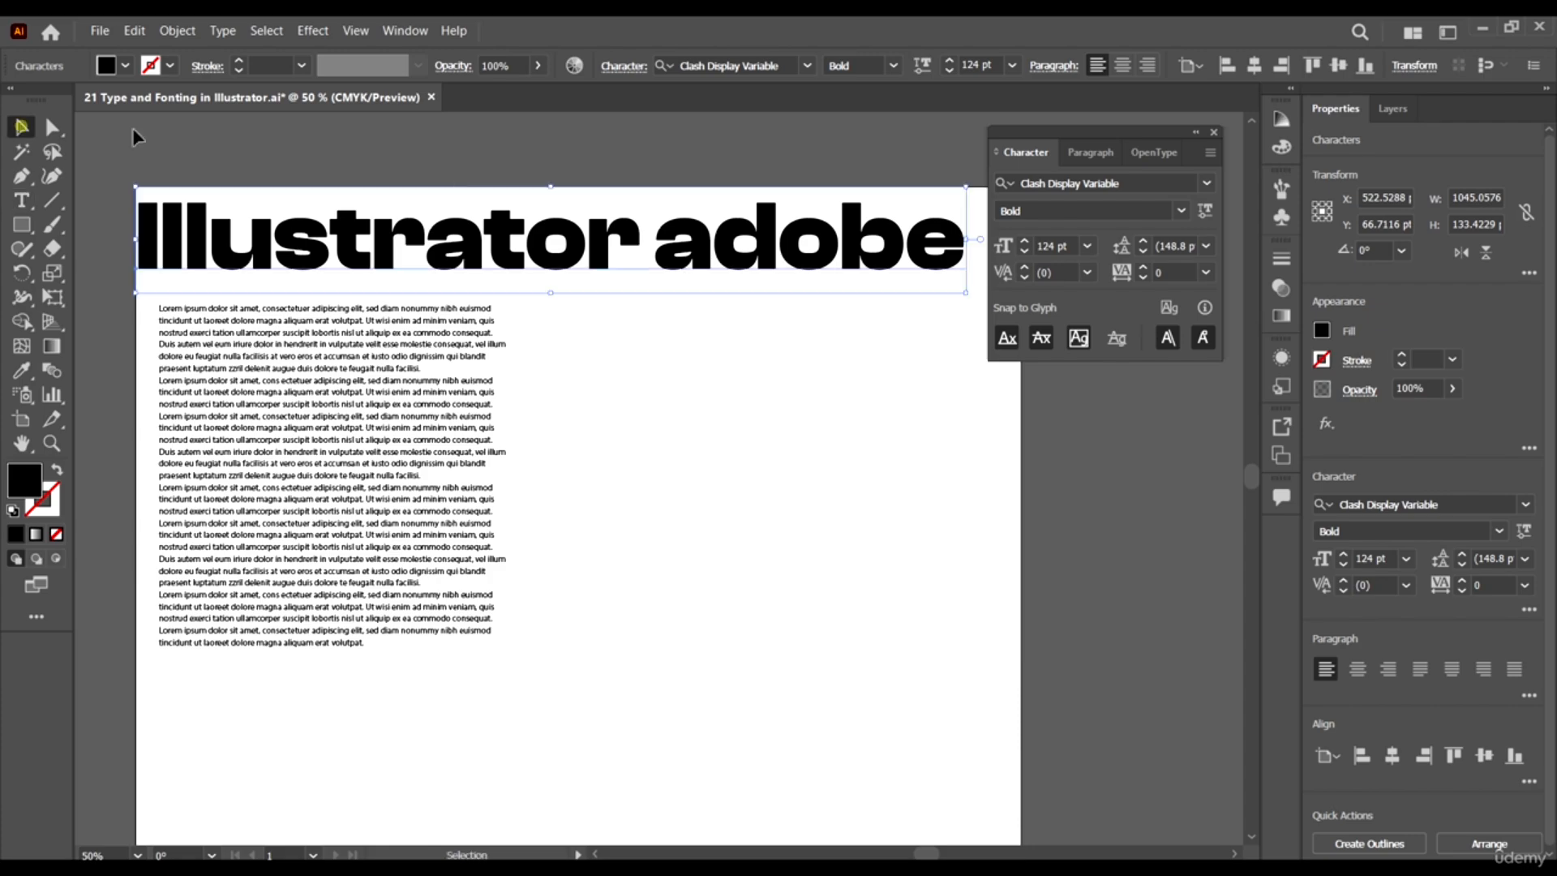
click(222, 30)
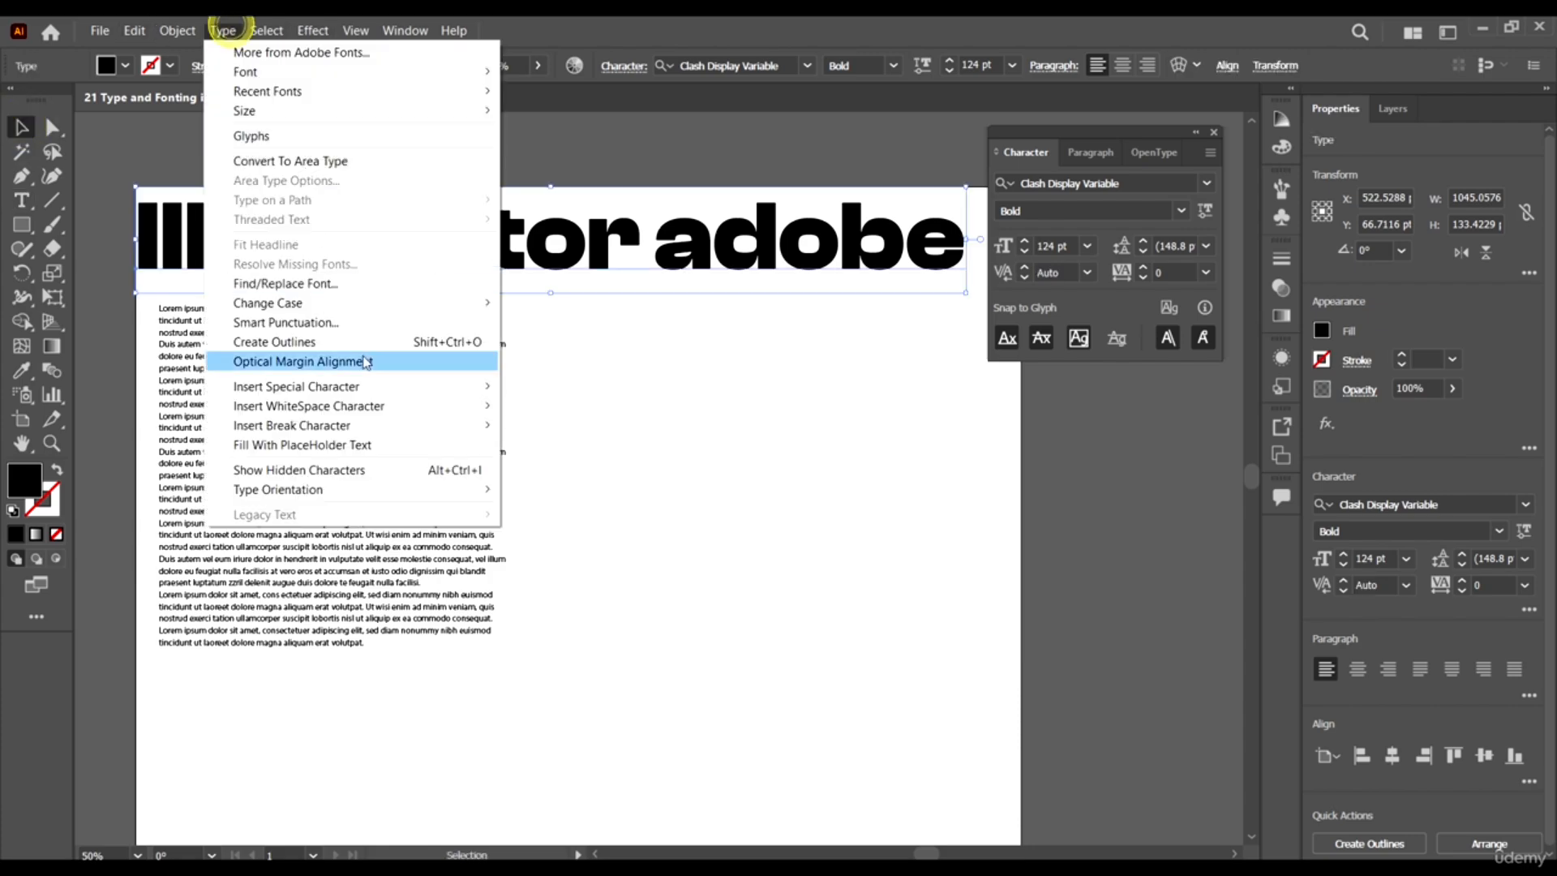
click(431, 304)
click(559, 342)
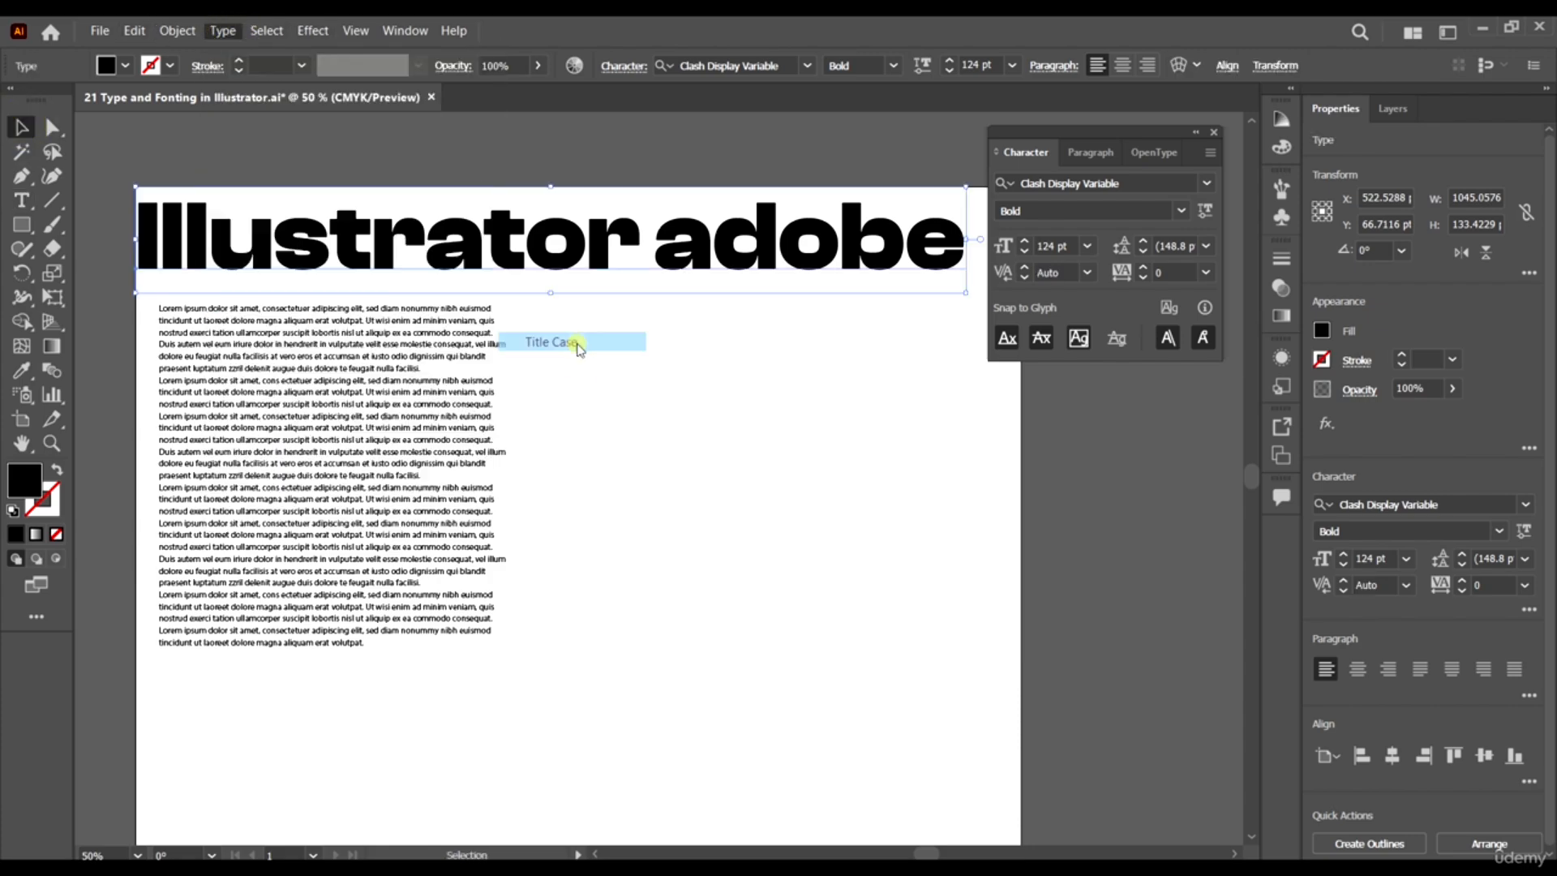
scroll(729, 260, right, 1)
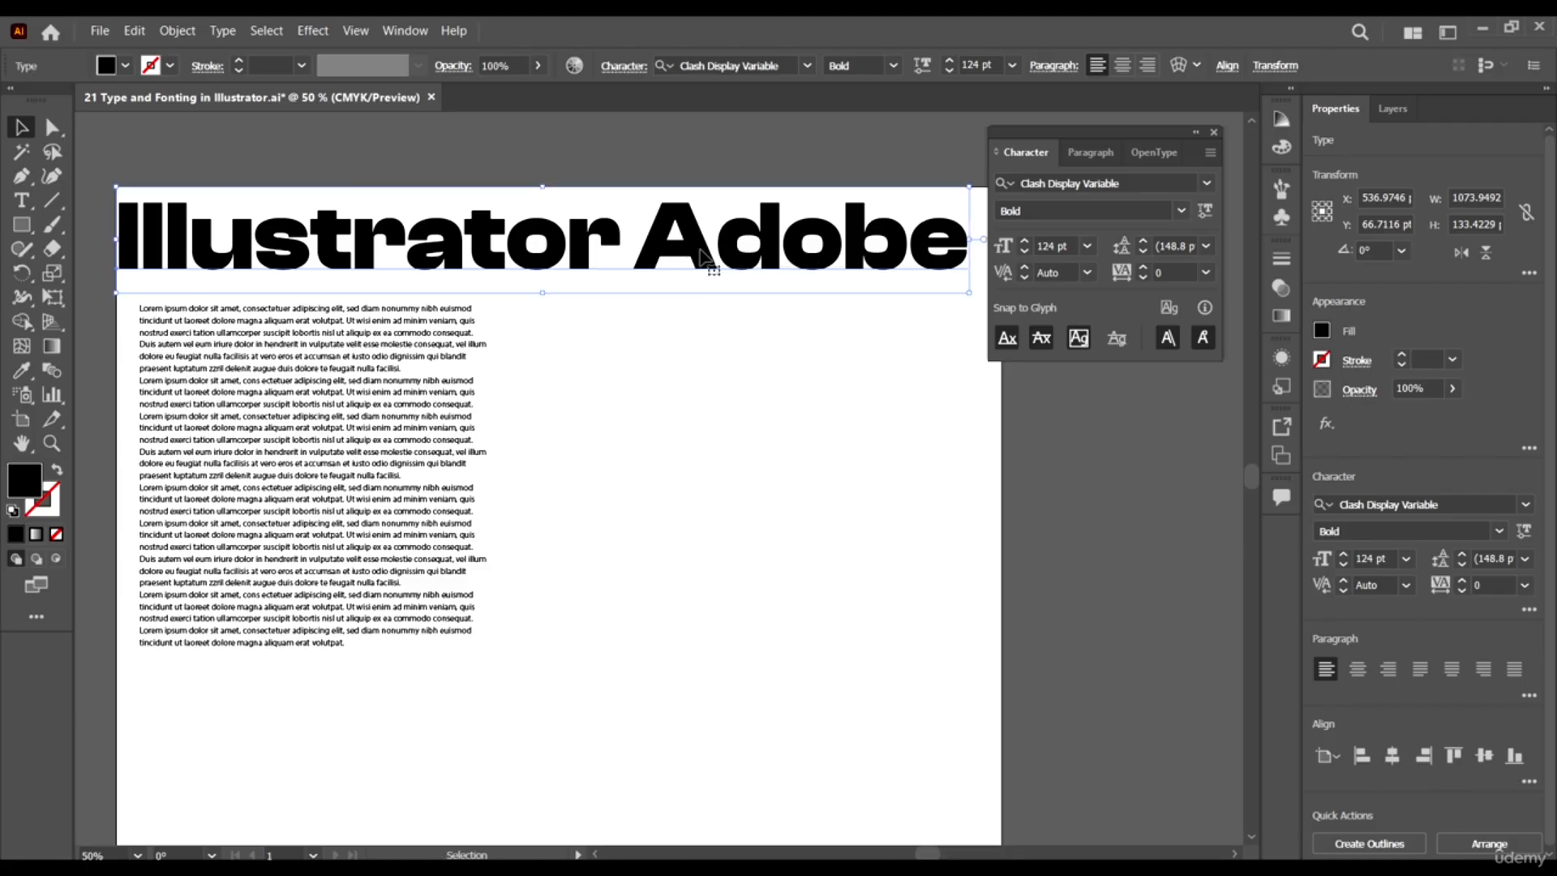
Change the case of the Illustrator Adobe heading to UPPERCASE.
scroll(717, 267, down, 3)
scroll(689, 259, up, 2)
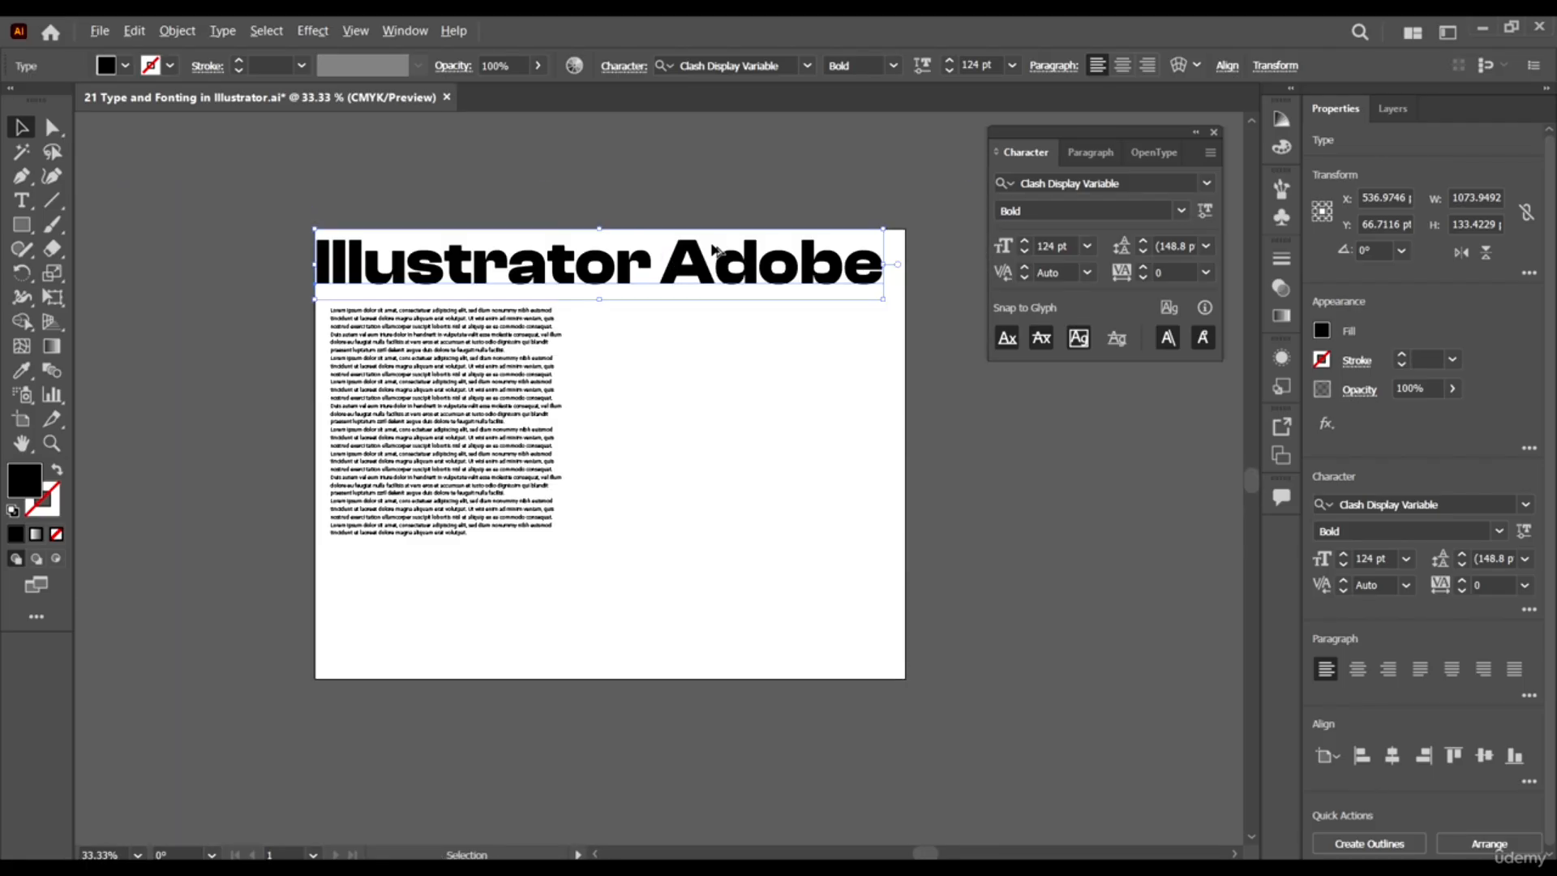
scroll(641, 272, down, 1)
scroll(553, 261, up, 1)
click(223, 30)
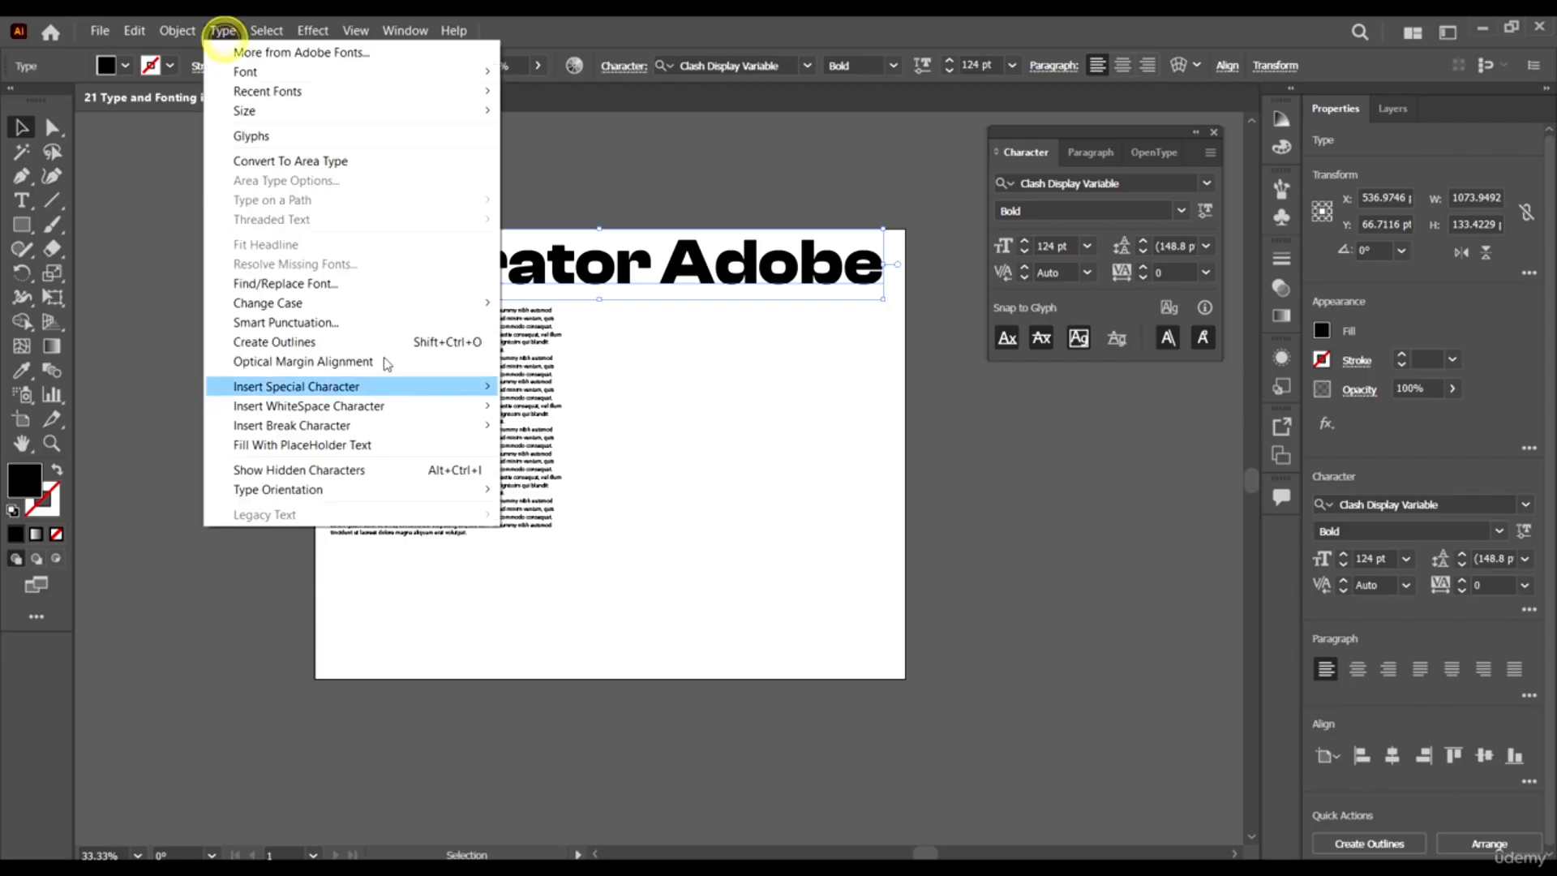
click(462, 308)
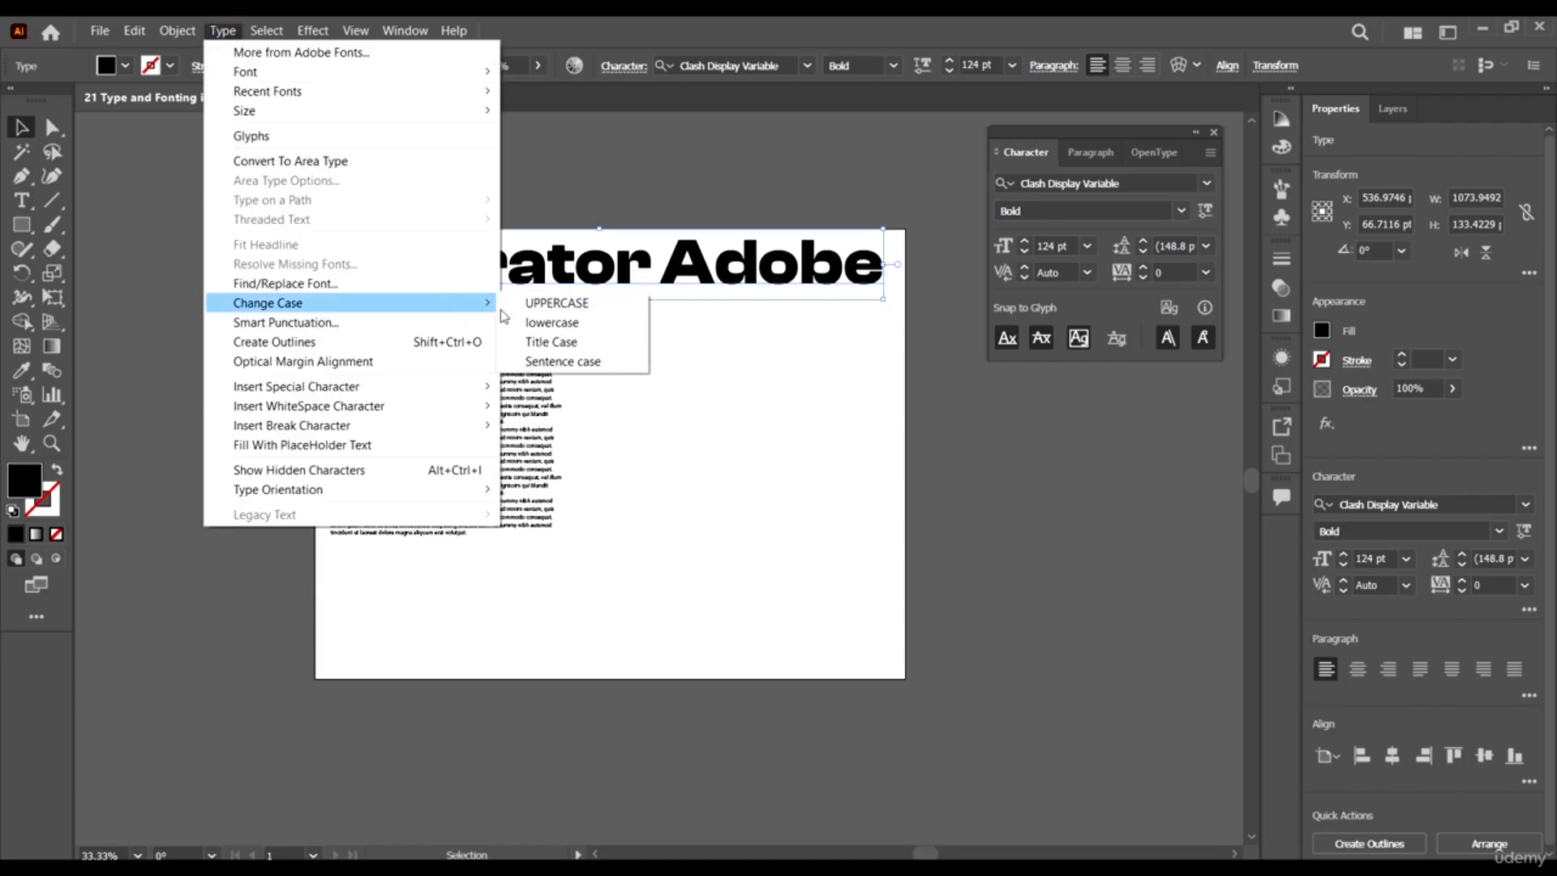
click(581, 305)
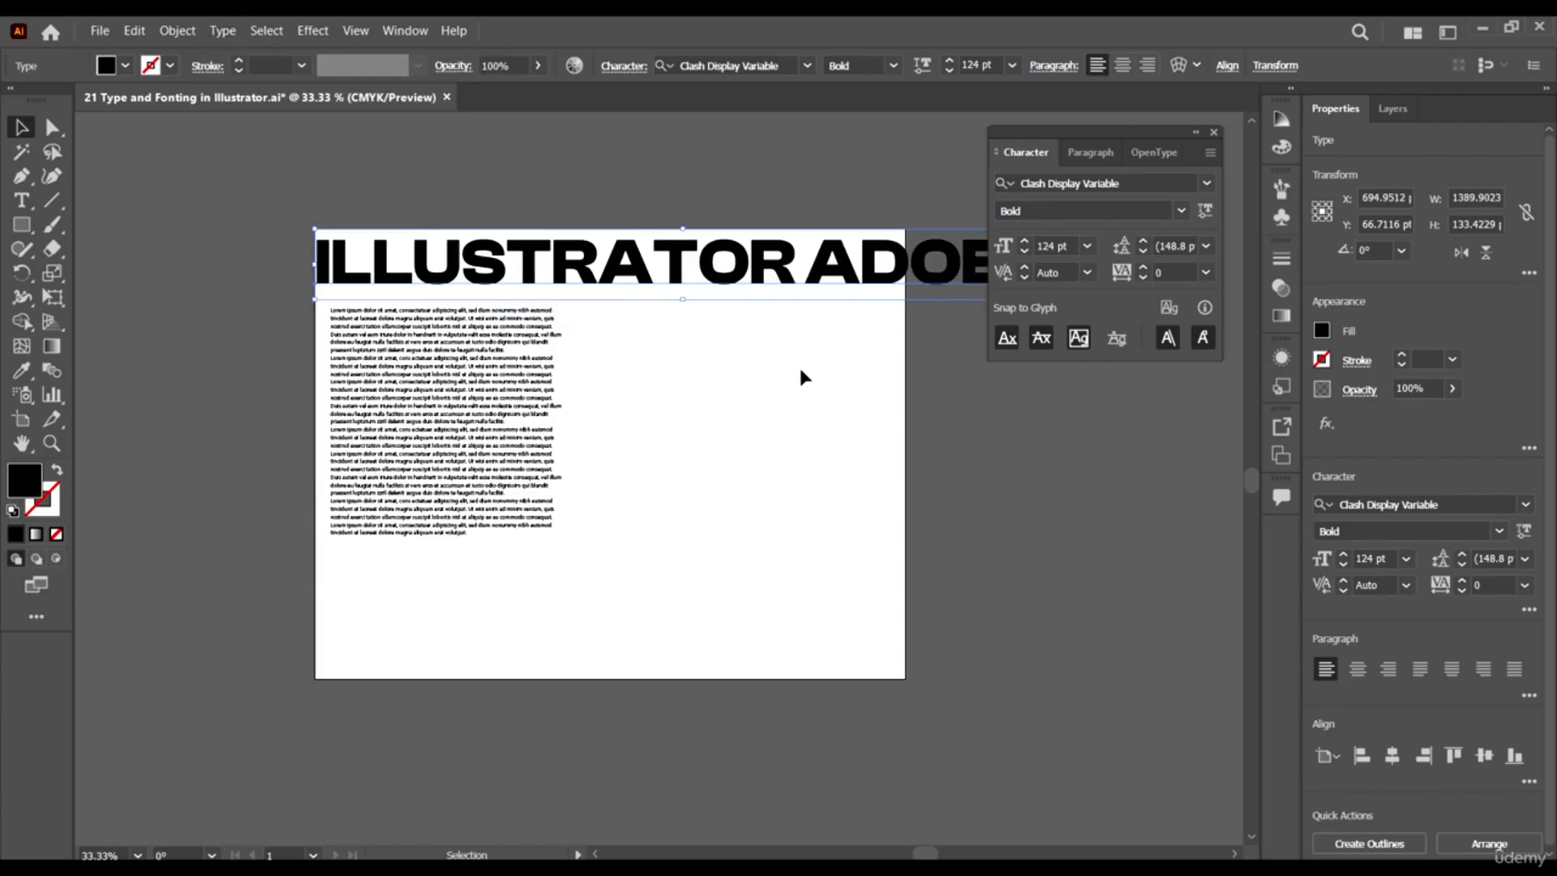
Reduce the heading's font size to 93 pt so that it fits within the artboard width.
click(1025, 250)
click(1025, 250)
click(1025, 251)
click(1024, 251)
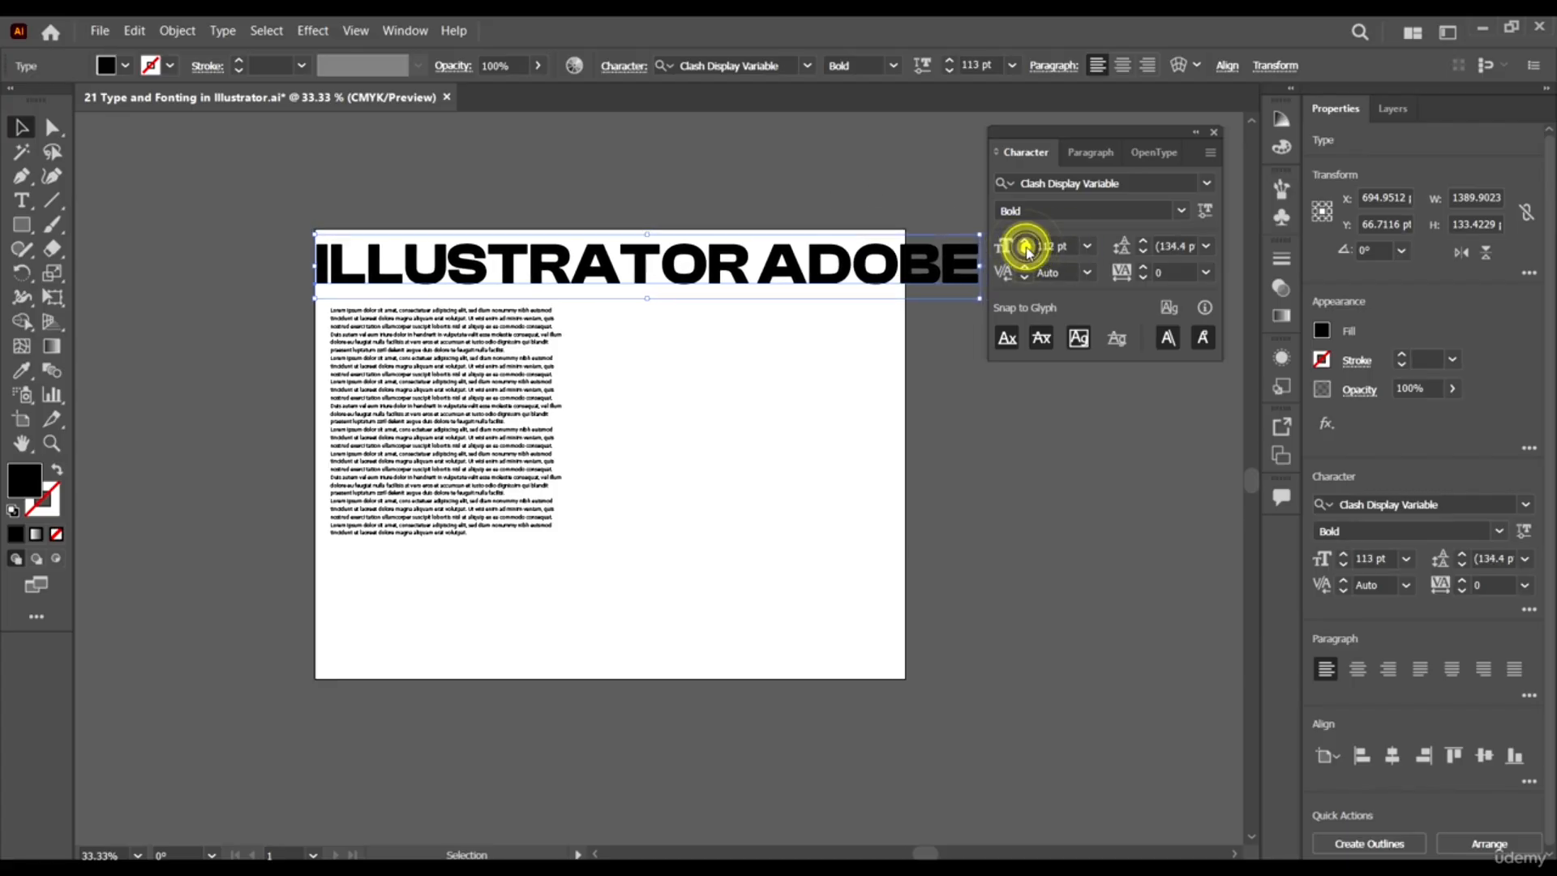
click(1025, 251)
click(1024, 250)
click(1024, 250)
click(1024, 250)
click(1024, 251)
click(1025, 251)
click(1025, 251)
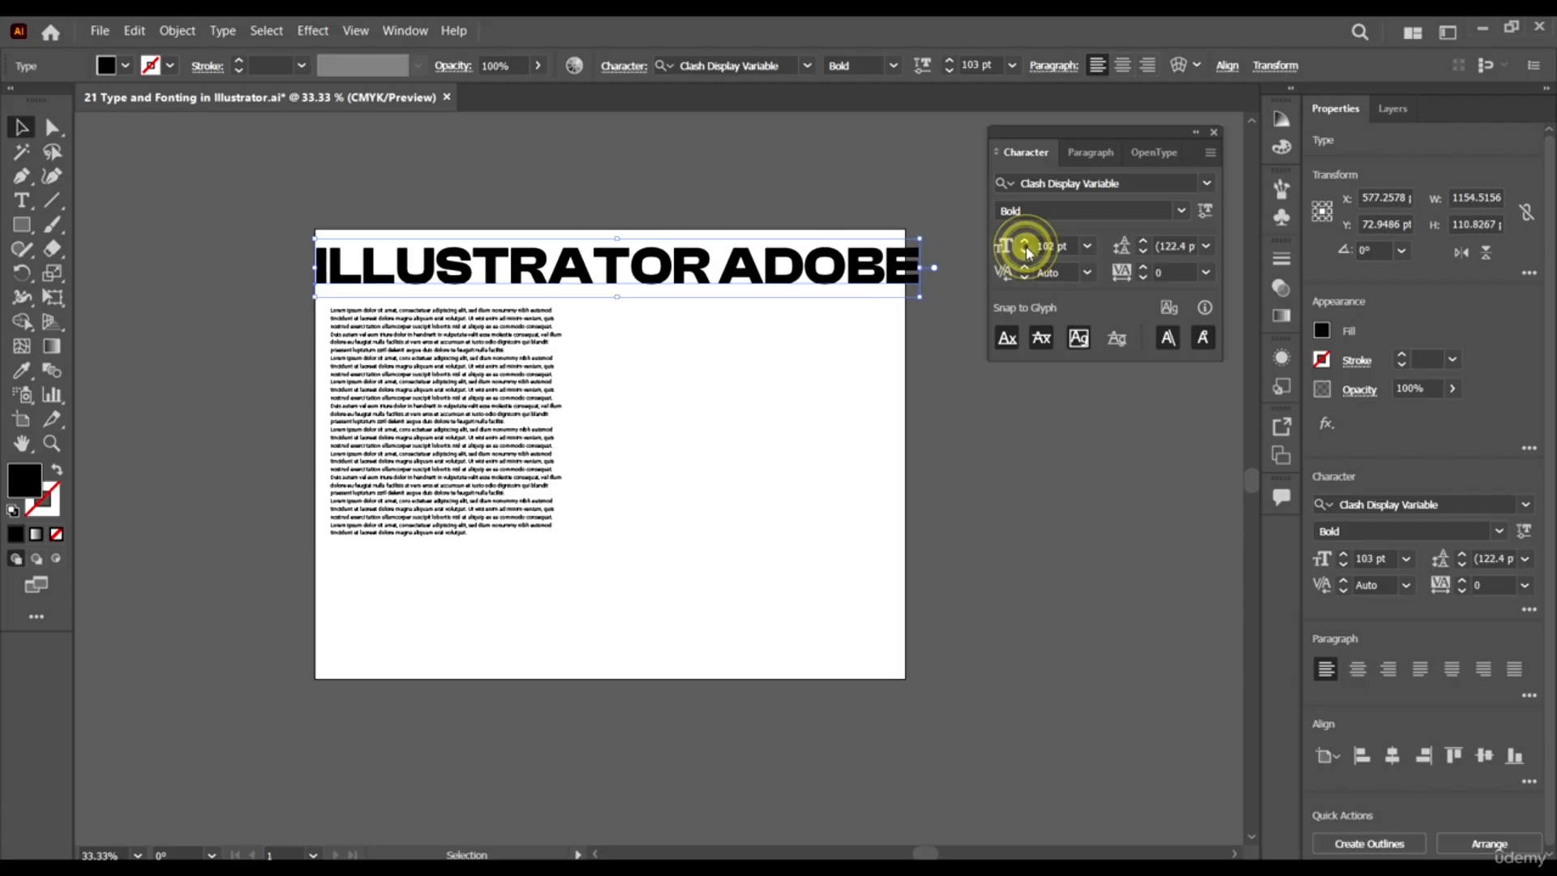
click(1025, 251)
click(1024, 250)
click(1025, 250)
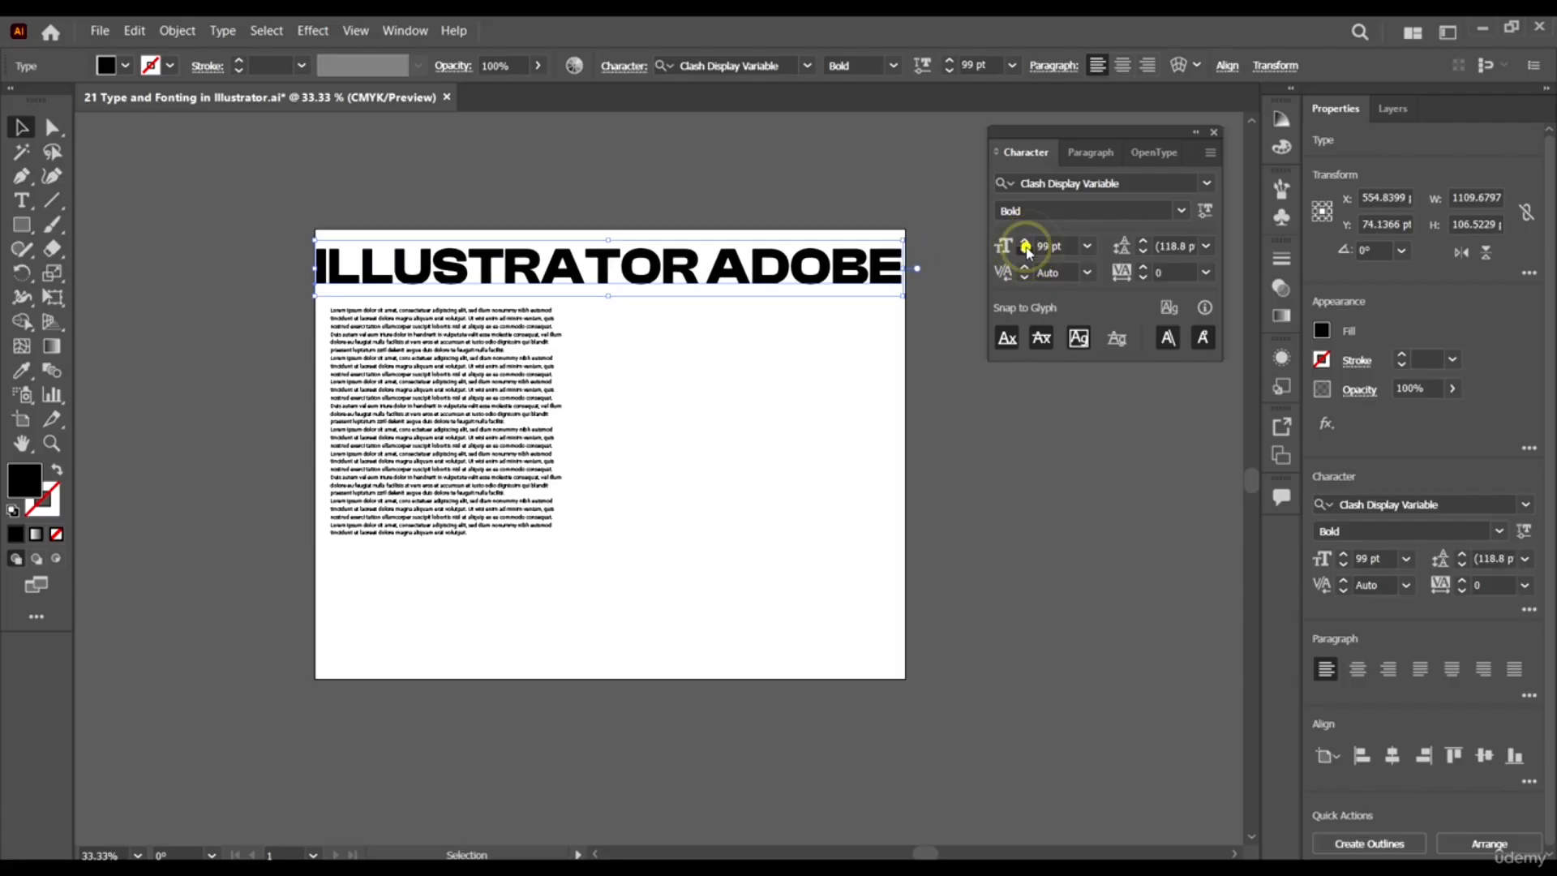
click(1025, 251)
click(1025, 250)
click(1025, 251)
click(1025, 251)
click(1025, 250)
click(1024, 250)
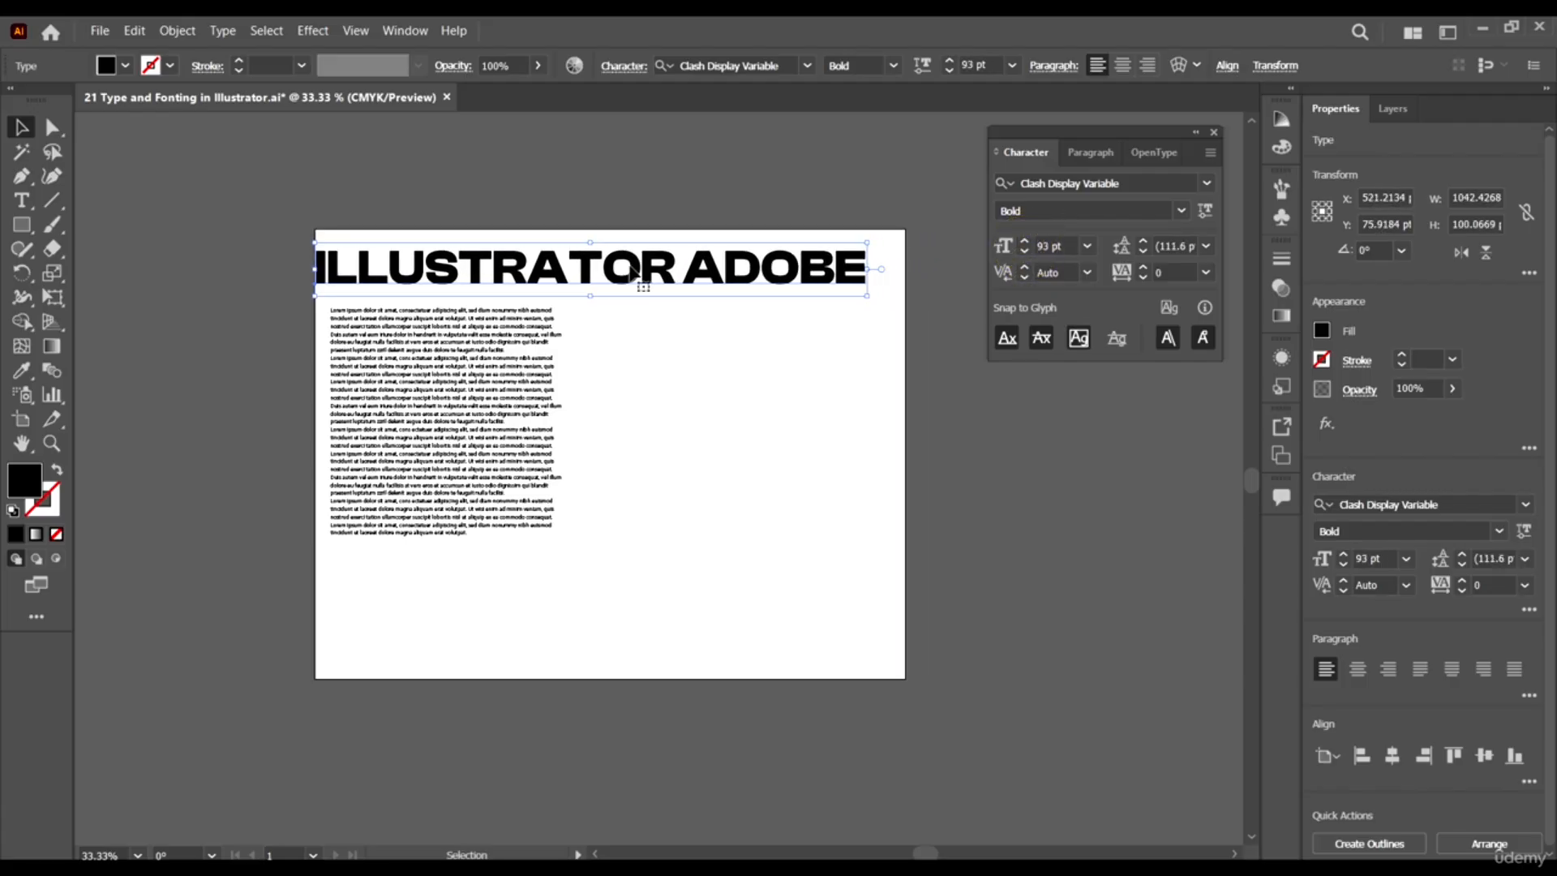
Move the heading right to align with the body text's left edge, centered at about X 551 pt, Y 76 pt, and deselect it.
drag(646, 270, 662, 271)
scroll(782, 421, down, 2)
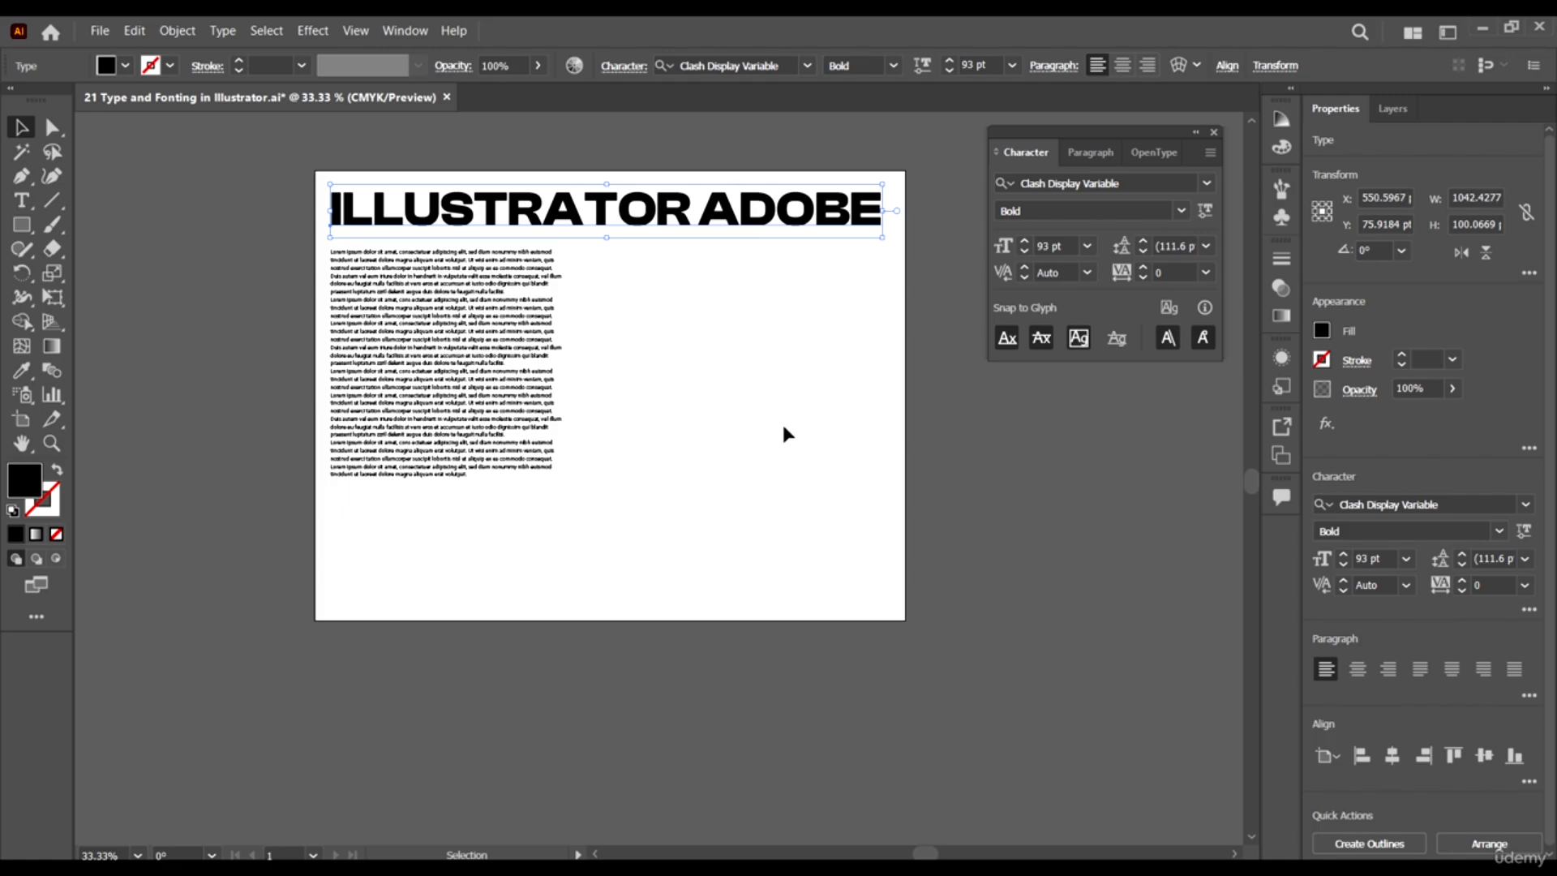
click(777, 428)
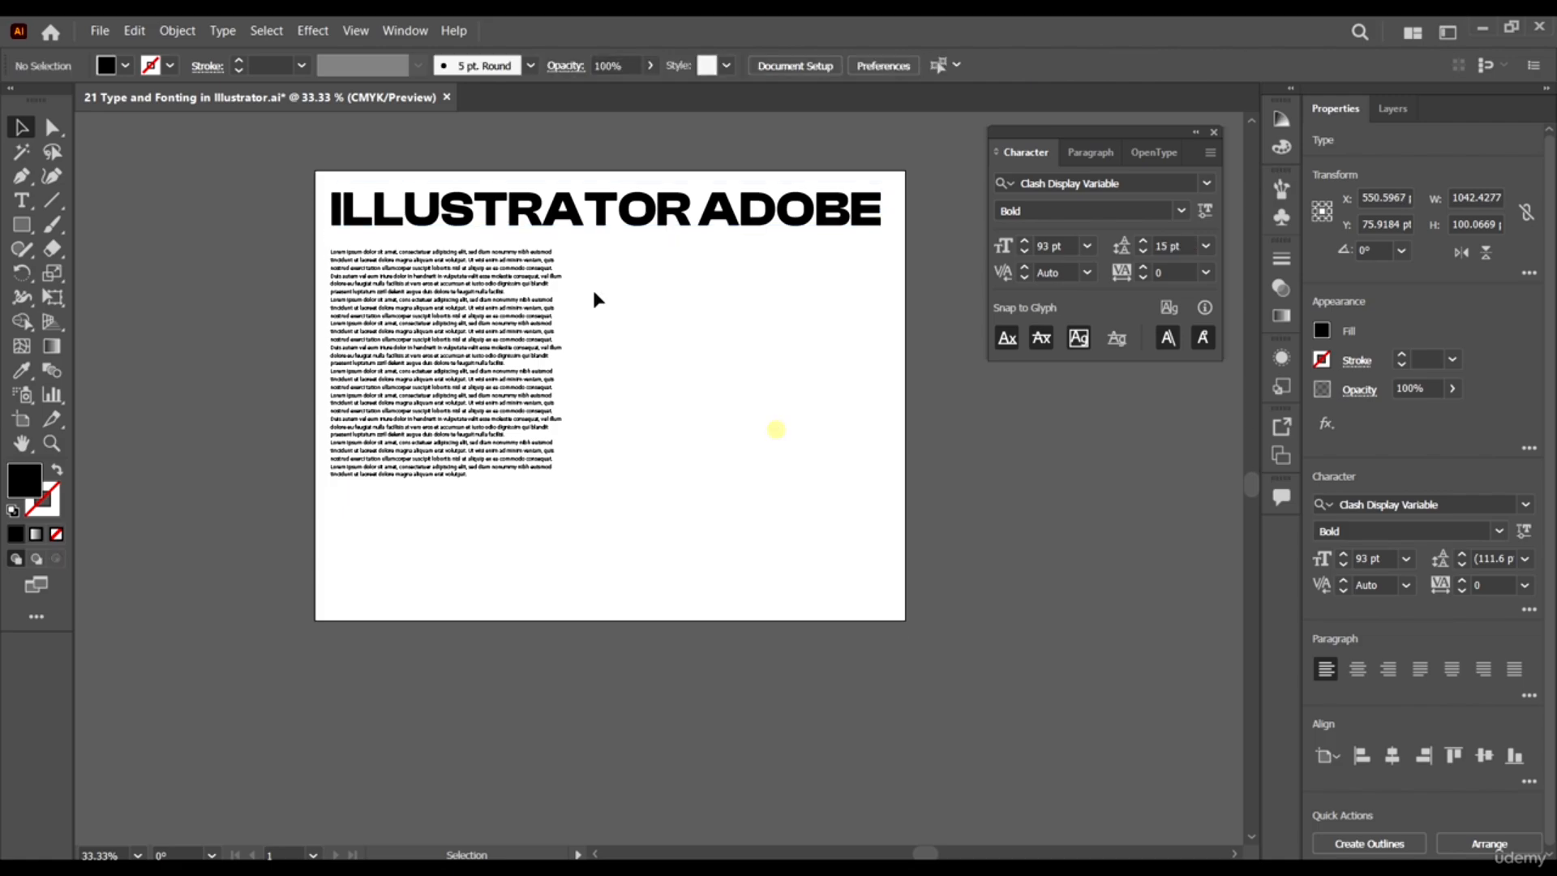
Move the body text block up closer to the heading, centered at about X 250 pt, Y 348 pt, and select the empty text frame beside it.
click(557, 217)
scroll(663, 405, up, 2)
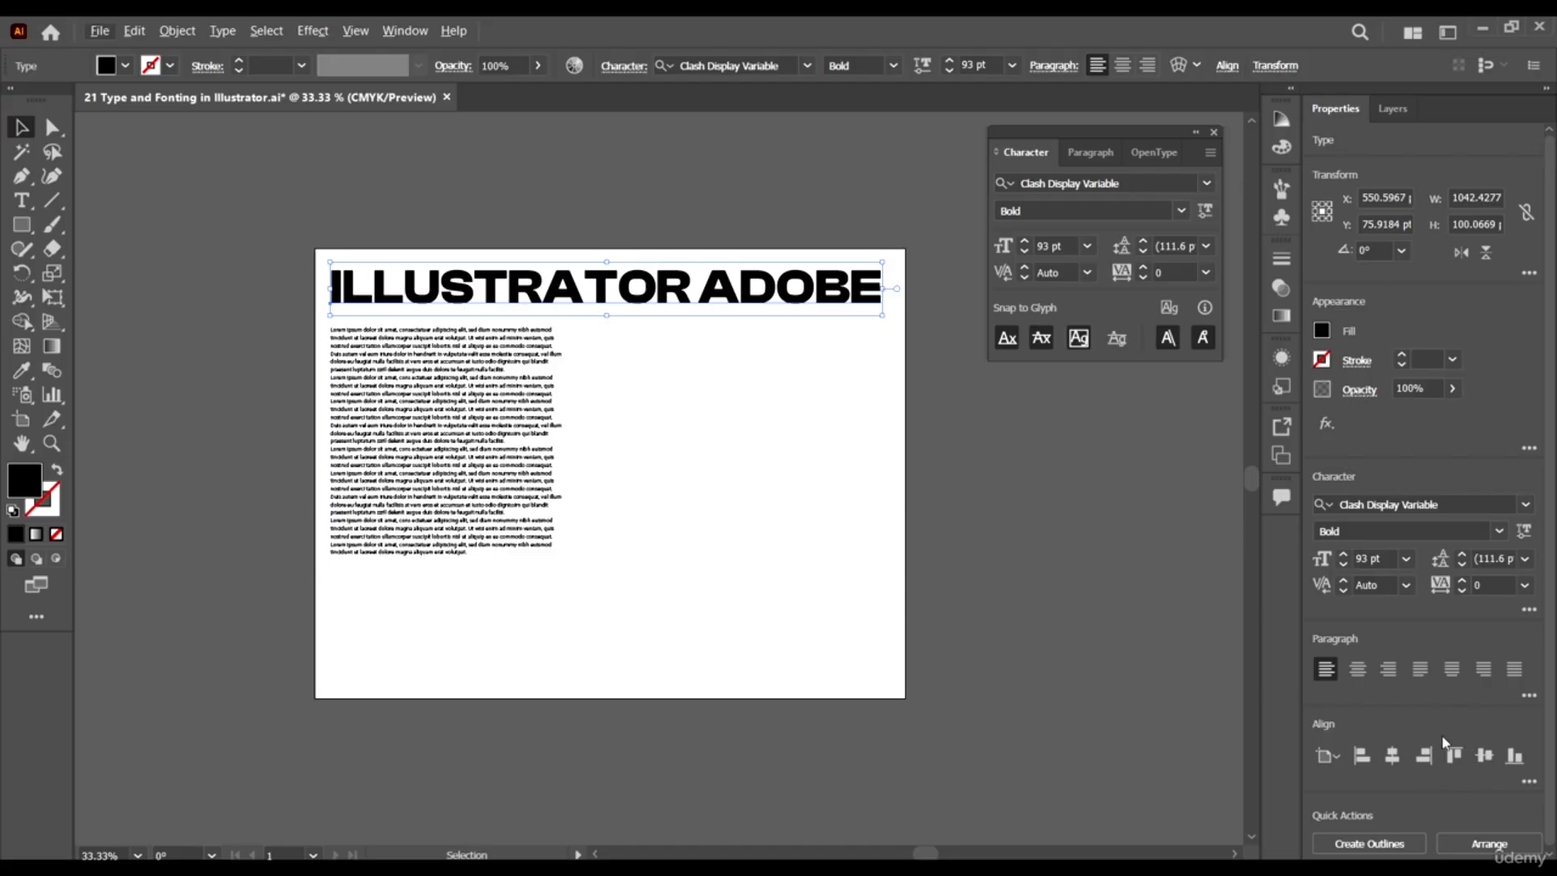
scroll(1442, 741, down, 1)
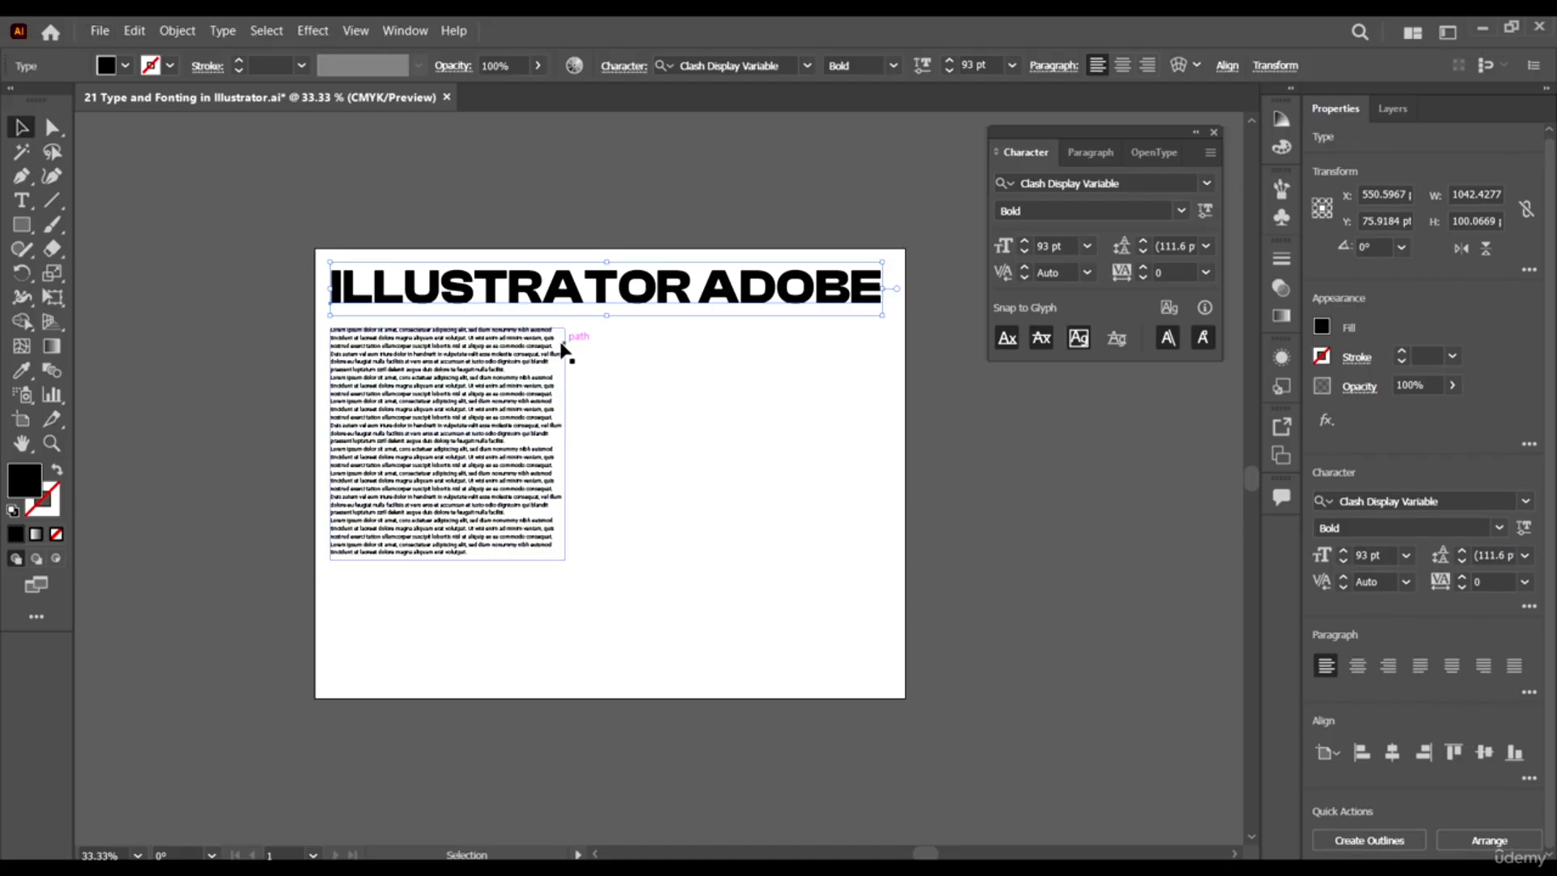
alt+scroll(564, 347, up, 1)
alt+scroll(478, 336, down, 1)
scroll(681, 386, right, 1)
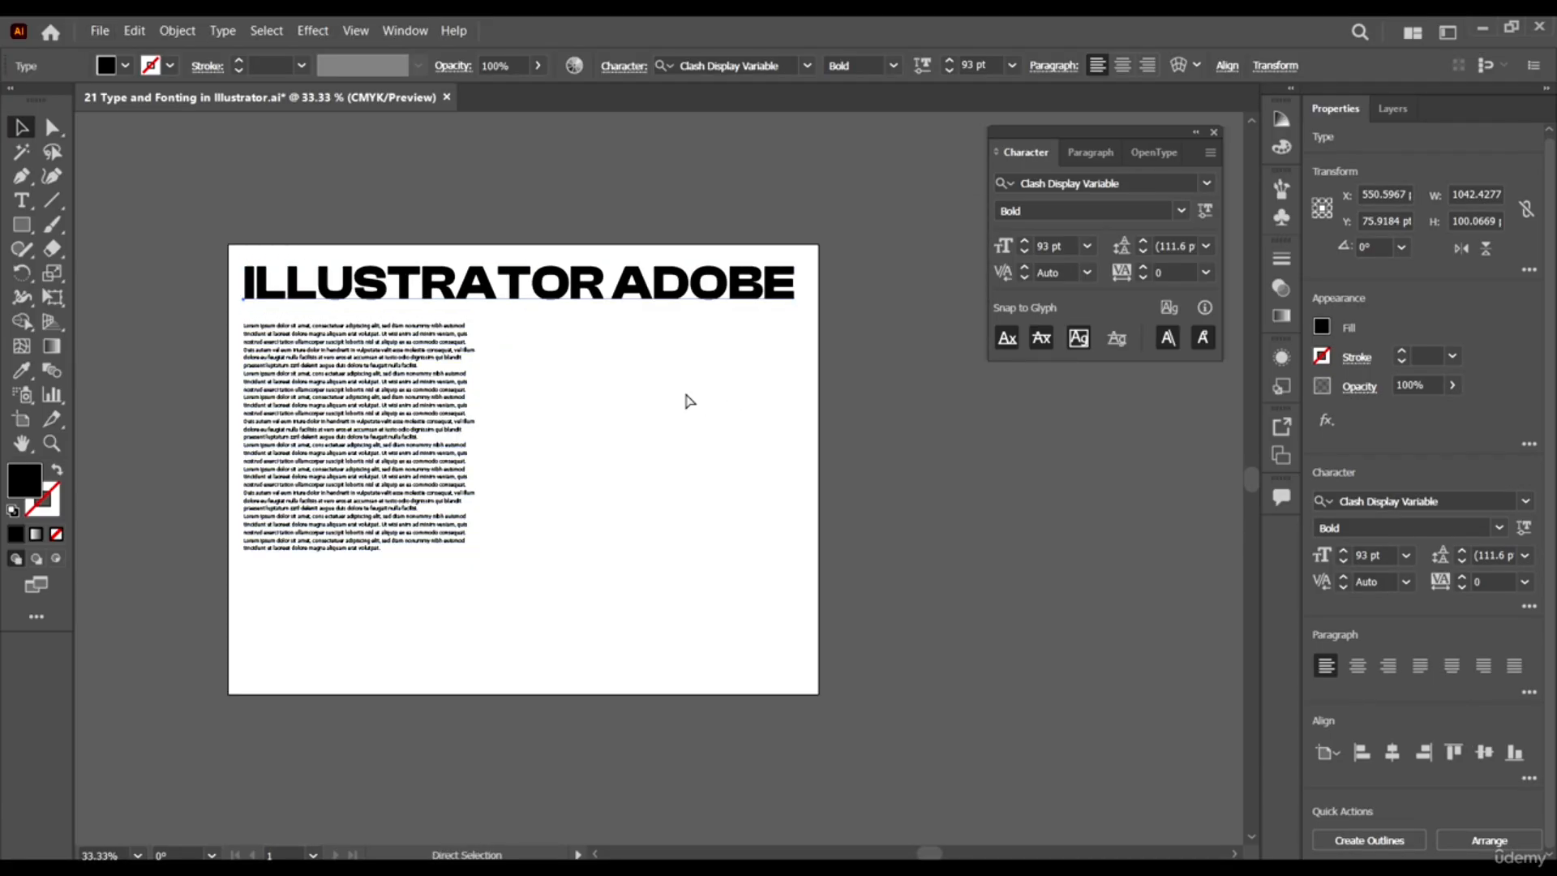
drag(399, 391, 401, 381)
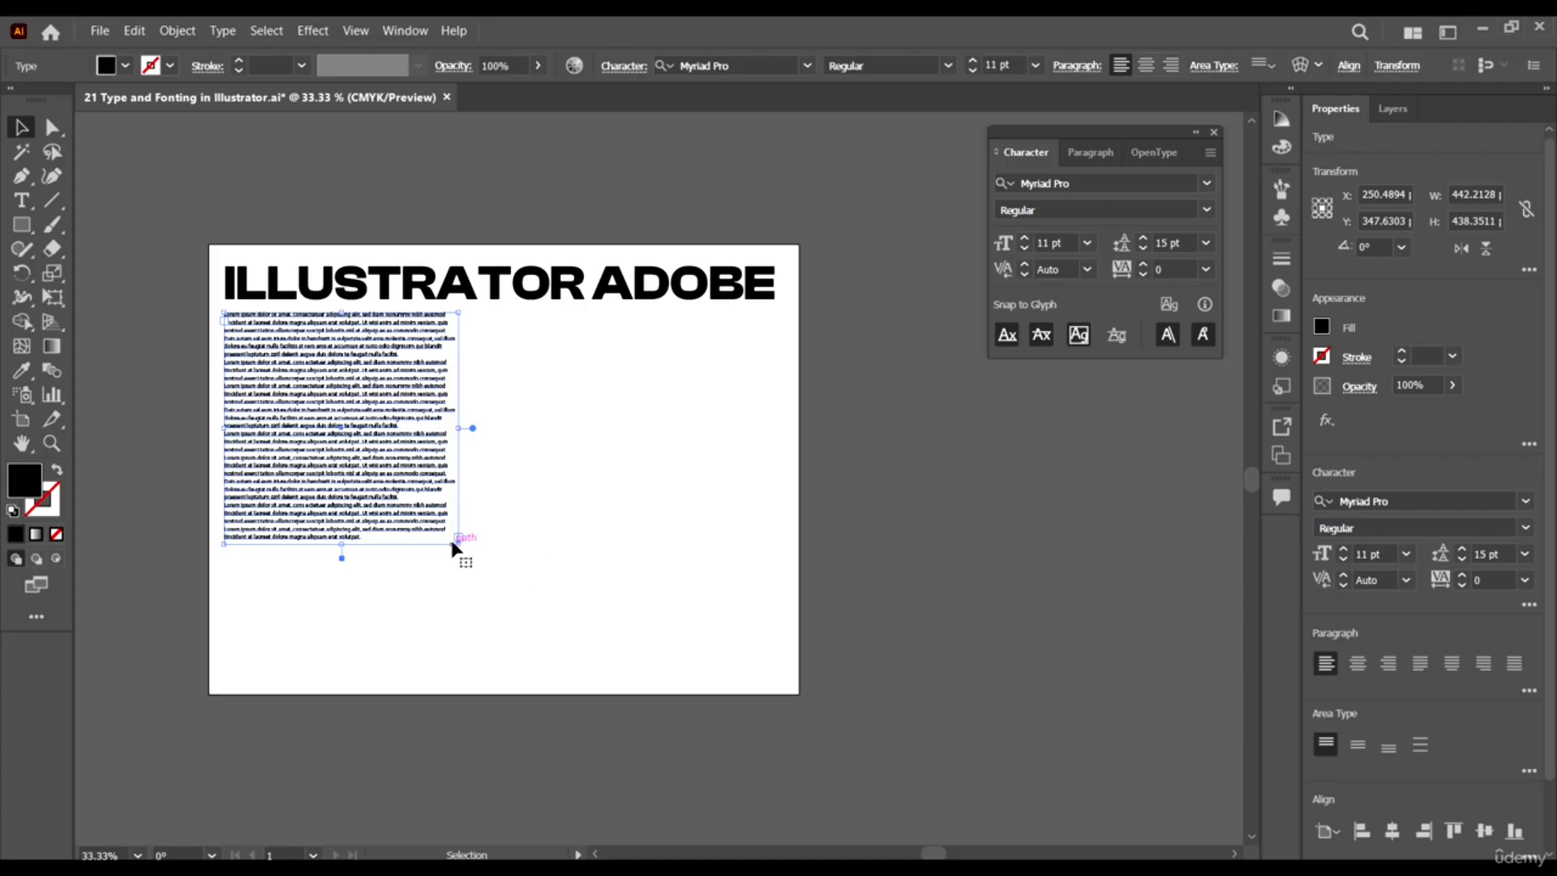
click(570, 399)
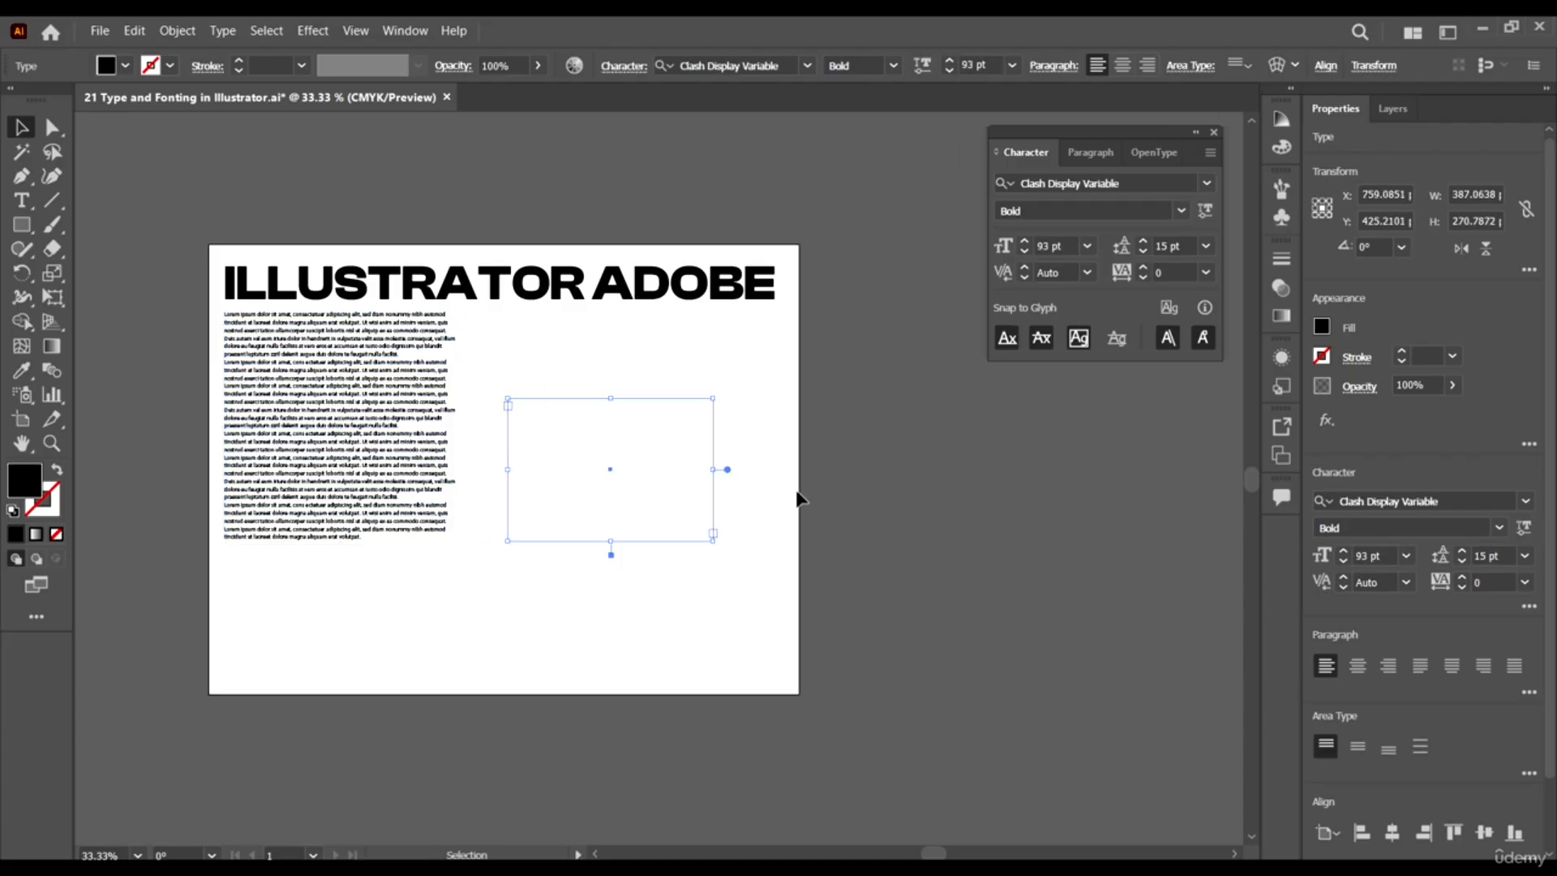